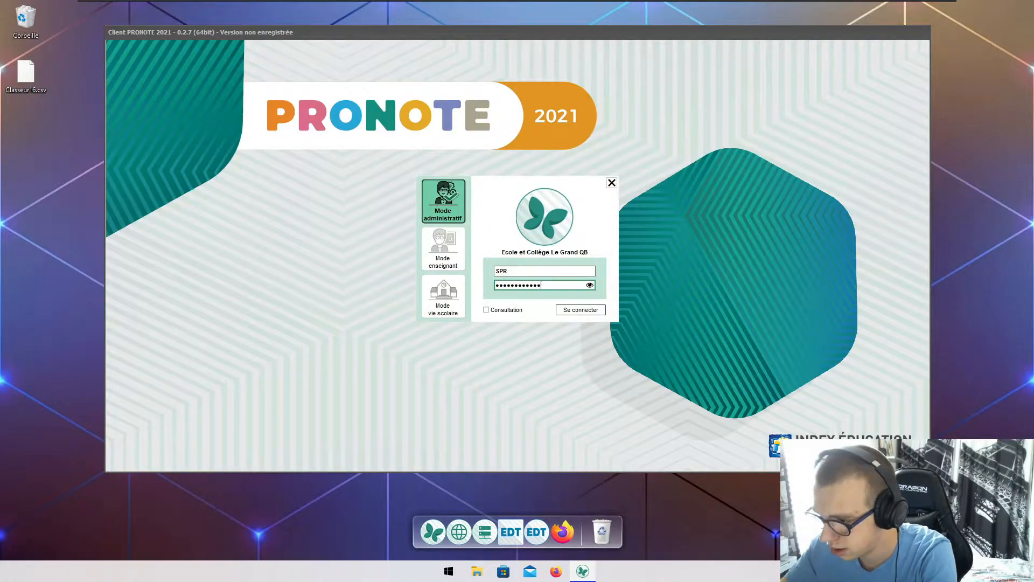
# - Confirm the supervisor login so the Le Grand QB database opens
pyautogui.press('Return')
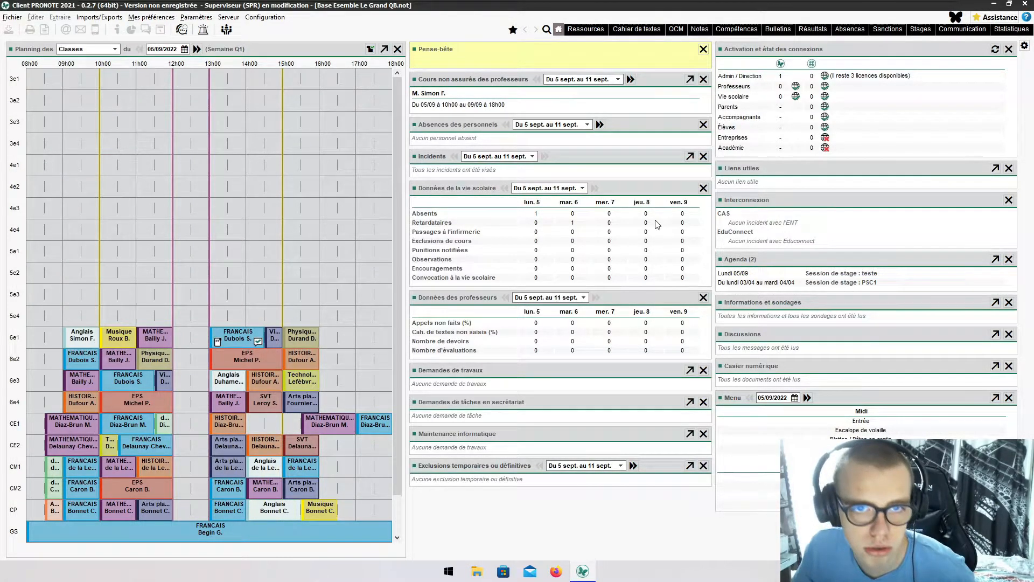
# - Show grading services per subject and activate Allemand's first service with grades
pyautogui.click(590, 29)
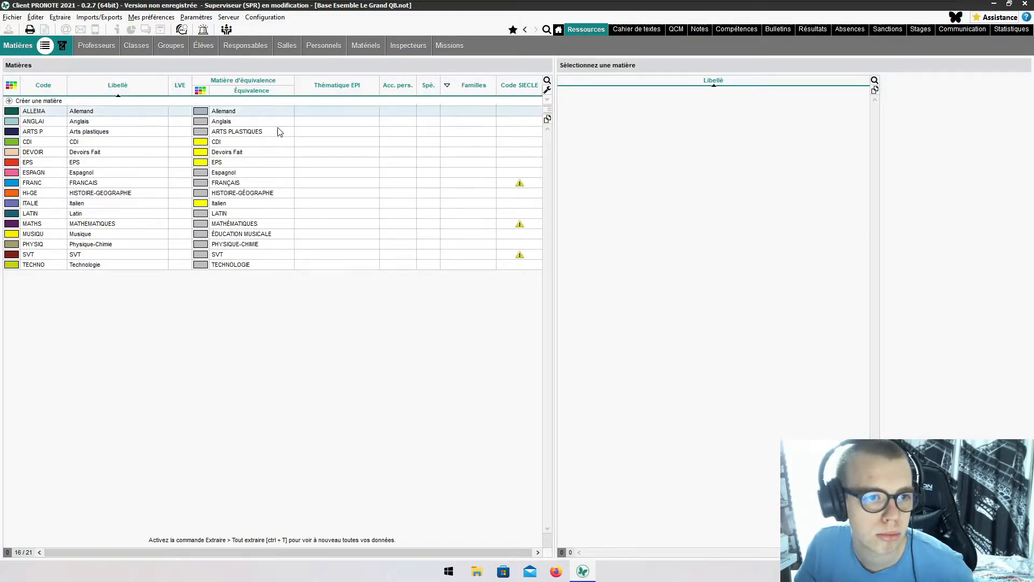
pyautogui.click(60, 47)
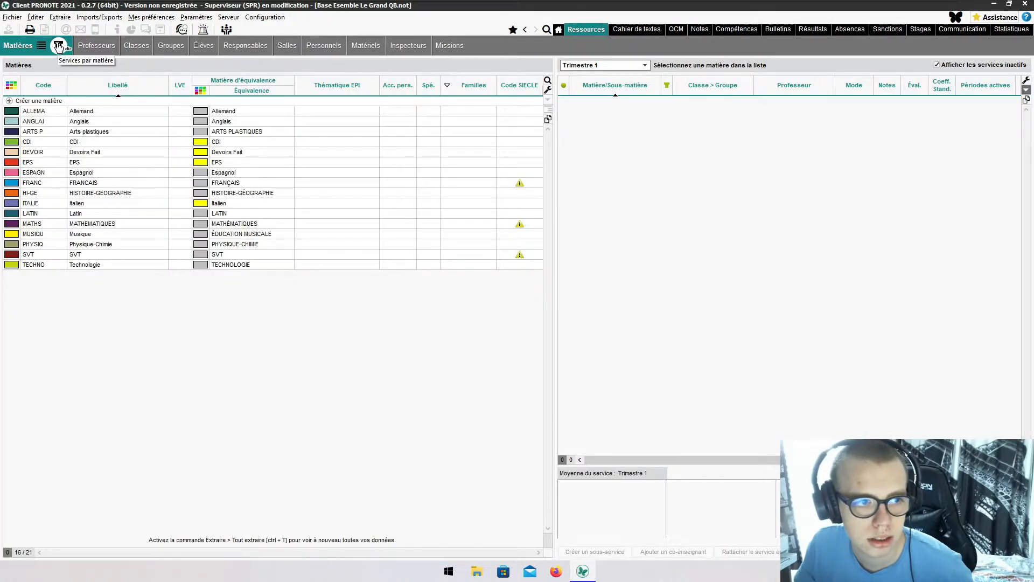
pyautogui.click(109, 111)
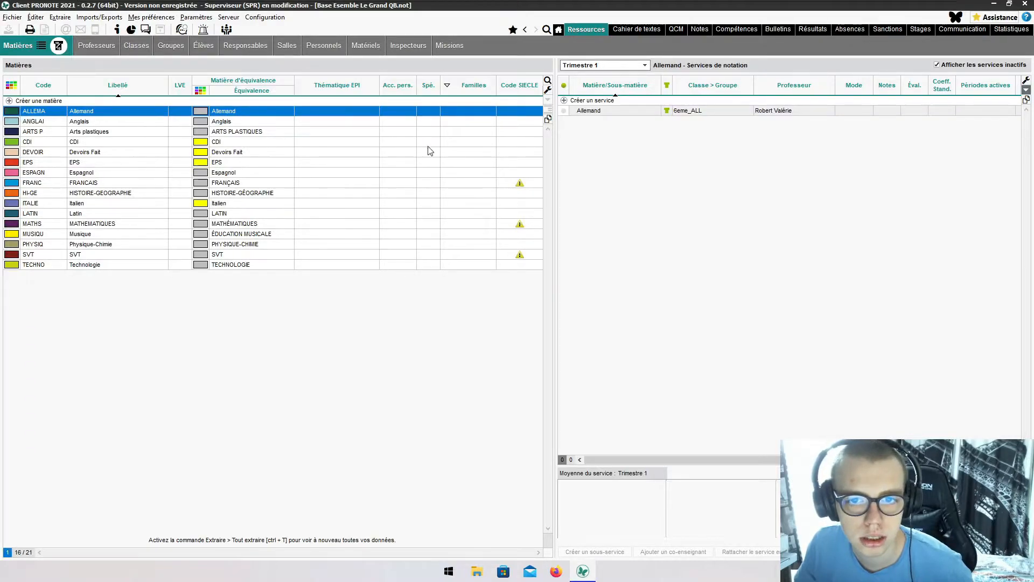
pyautogui.click(565, 113)
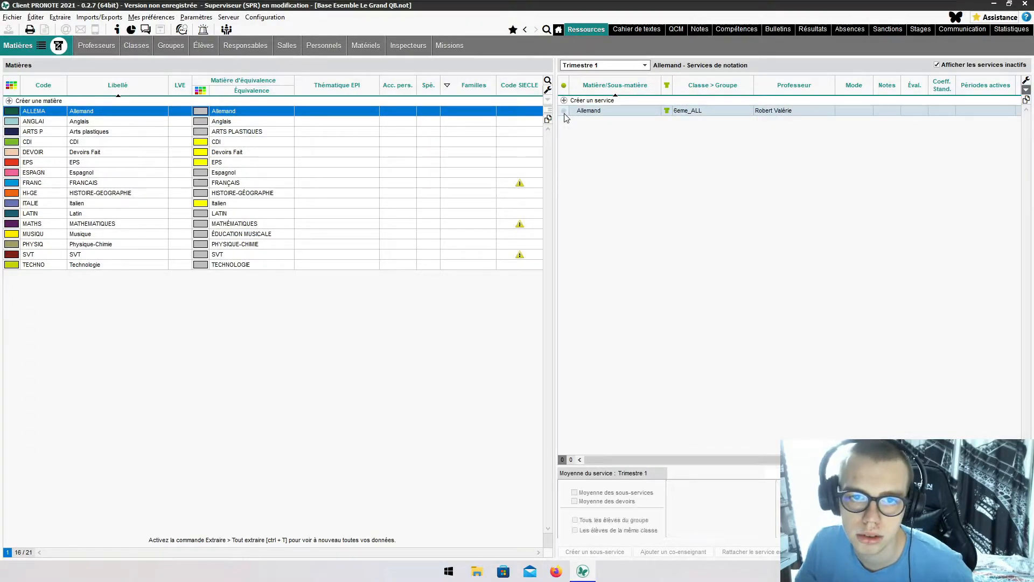
pyautogui.click(564, 113)
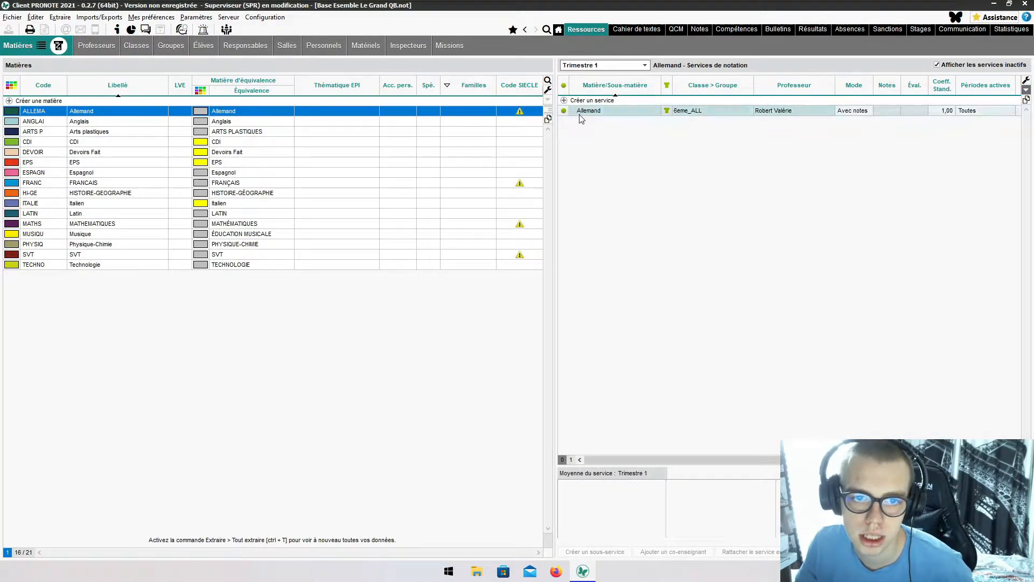
pyautogui.moveTo(521, 113)
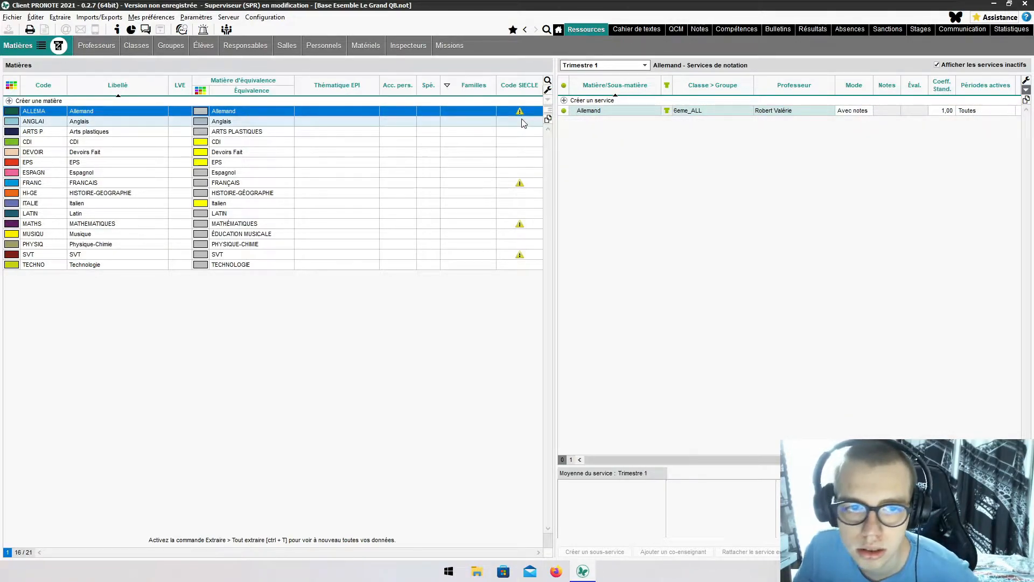
# - Activate the first Arts plastiques service with grades after viewing Anglais and CDI
pyautogui.click(510, 121)
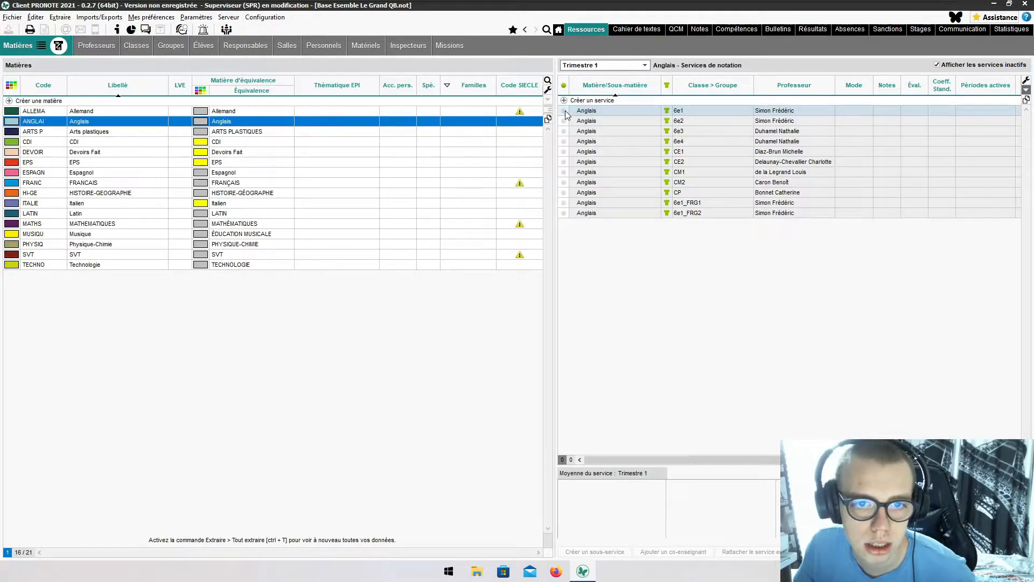
pyautogui.click(508, 141)
pyautogui.click(532, 130)
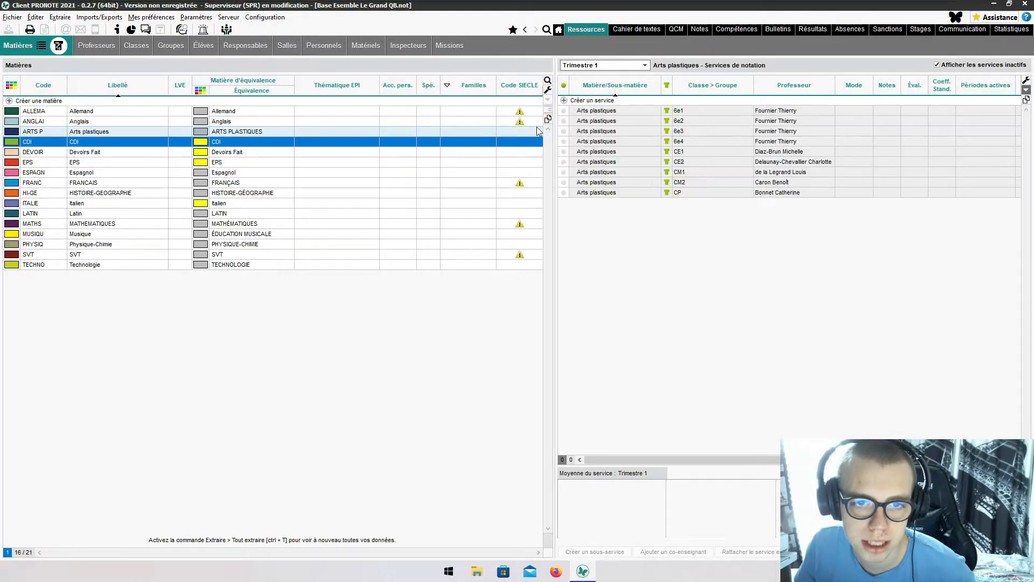
pyautogui.click(563, 115)
# - Activate the 6e1 EPS service with grades, passing over CDI and Devoirs Fait
pyautogui.click(509, 143)
pyautogui.click(517, 154)
pyautogui.click(519, 162)
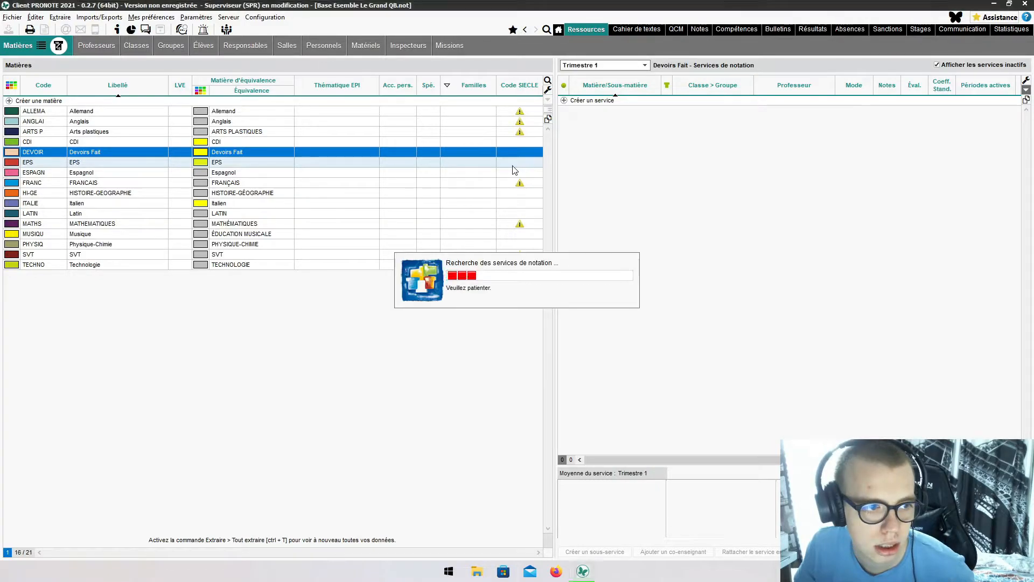
pyautogui.click(564, 111)
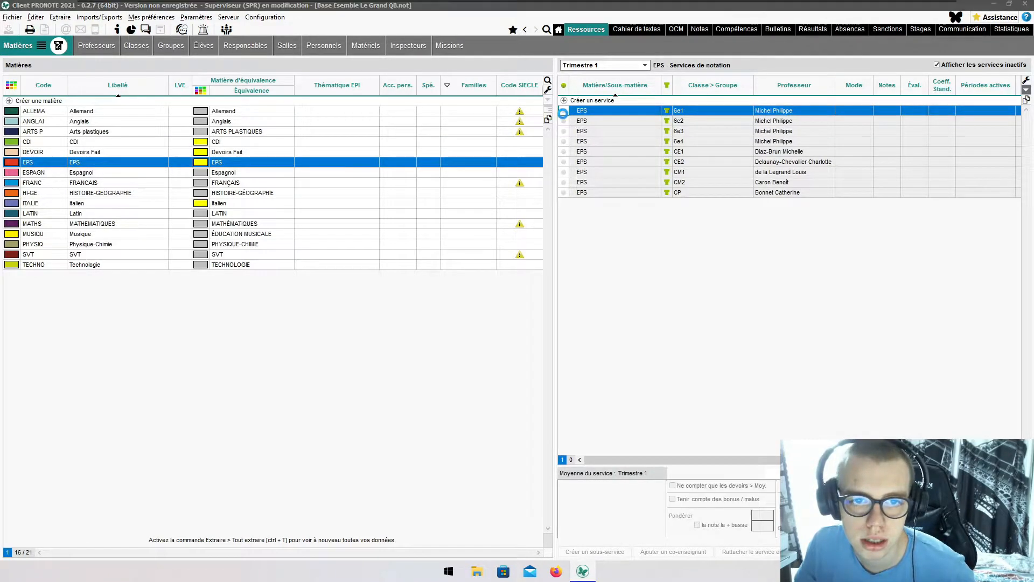
pyautogui.click(472, 173)
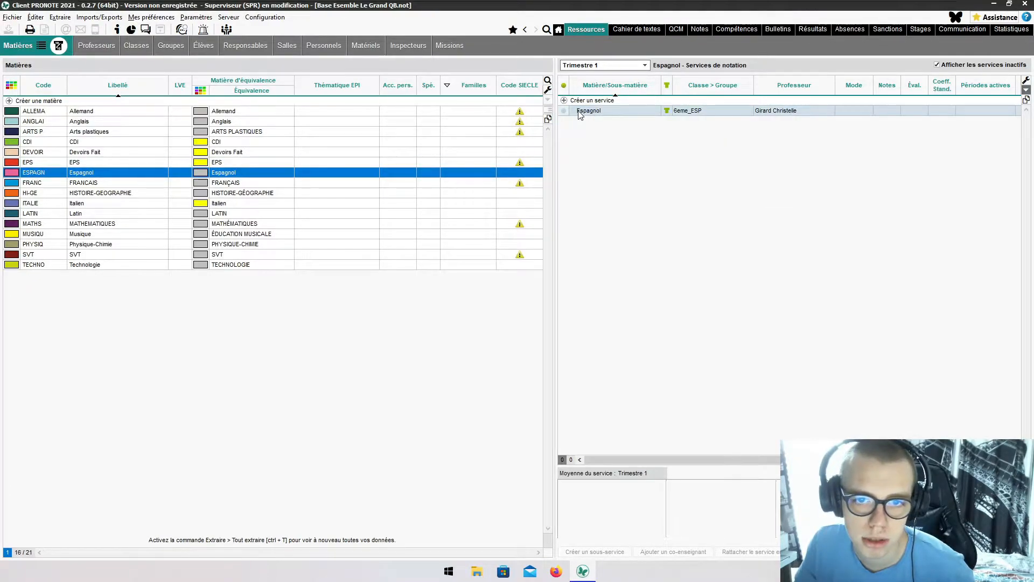
# - Activate the Espagnol and 6e1 HISTOIRE-GEOGRAPHIE graded services, checking Italien and Latin
pyautogui.click(564, 111)
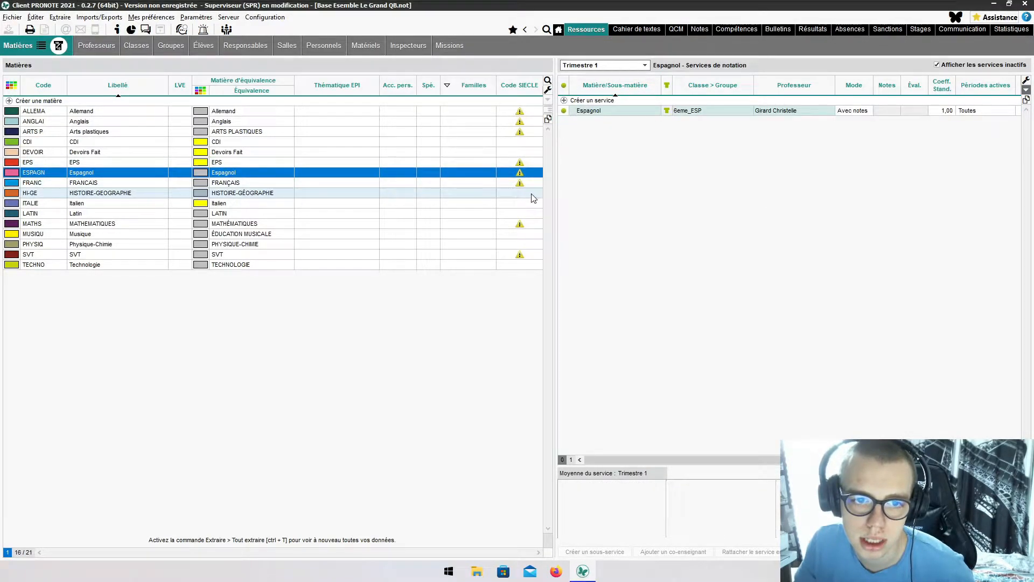
pyautogui.click(532, 195)
pyautogui.click(564, 110)
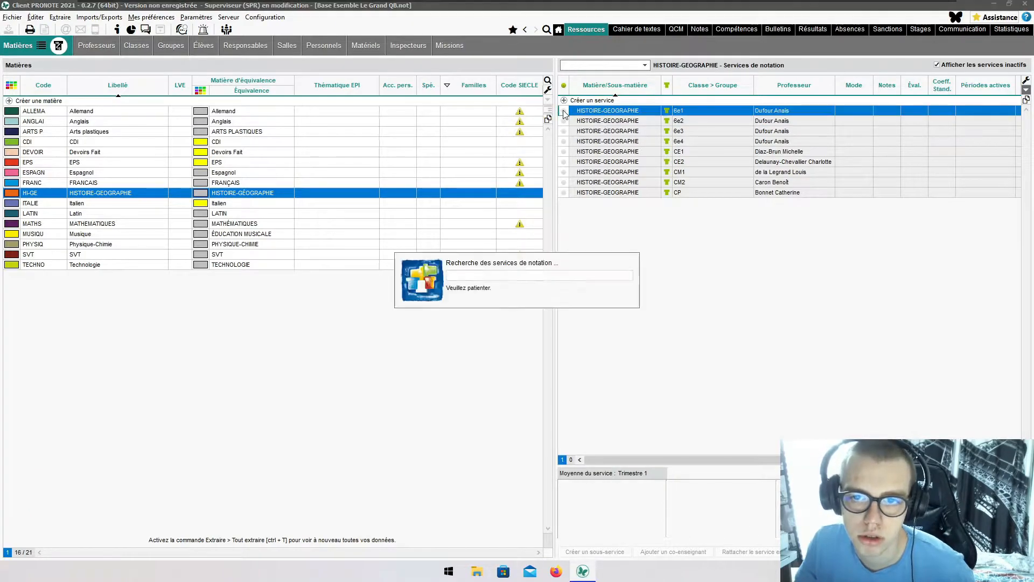
pyautogui.click(510, 204)
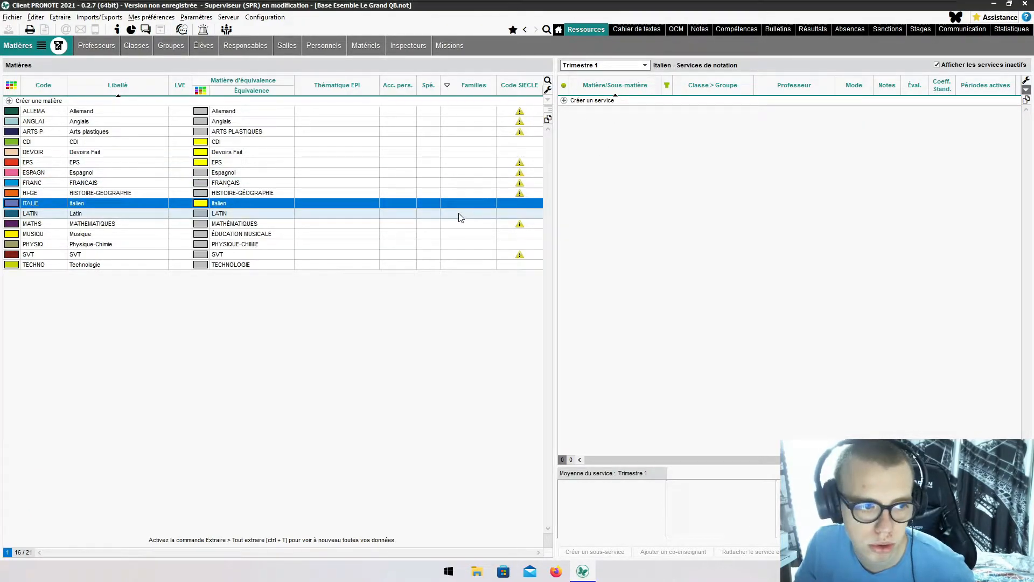
pyautogui.click(460, 217)
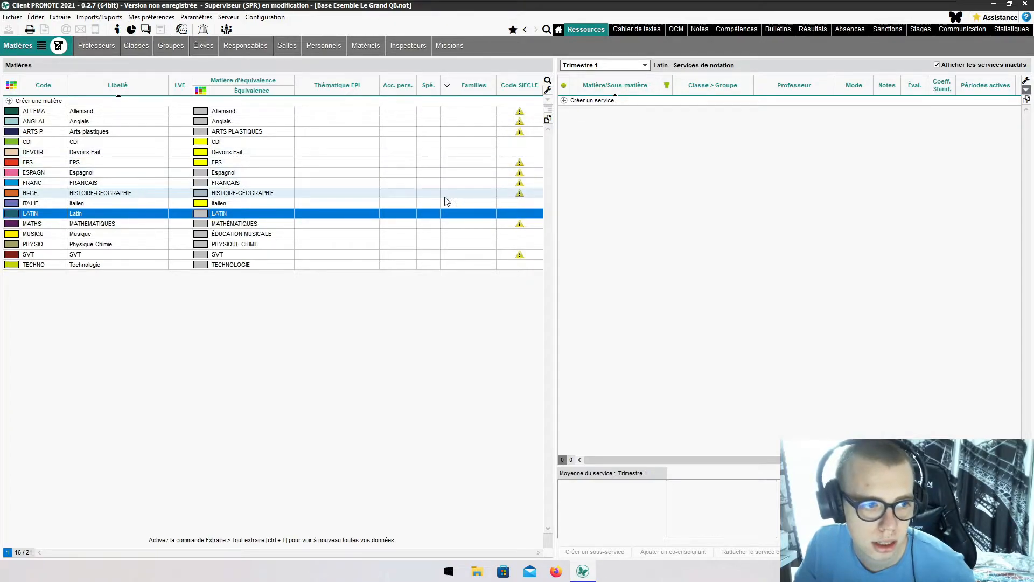
# - Activate the 6e1 and 6e1_FRG1 MATHEMATIQUES graded services
pyautogui.click(336, 224)
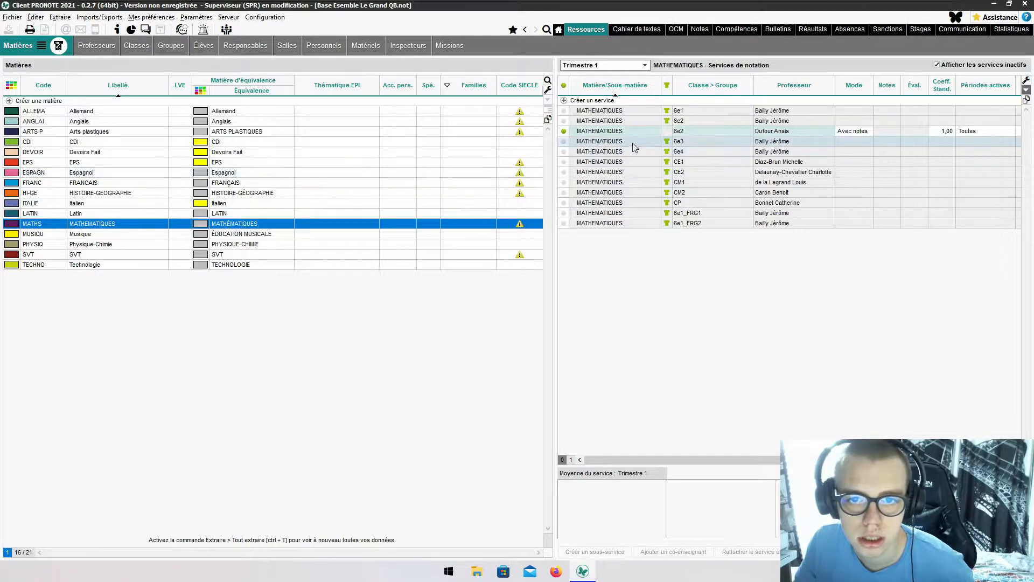
pyautogui.click(561, 111)
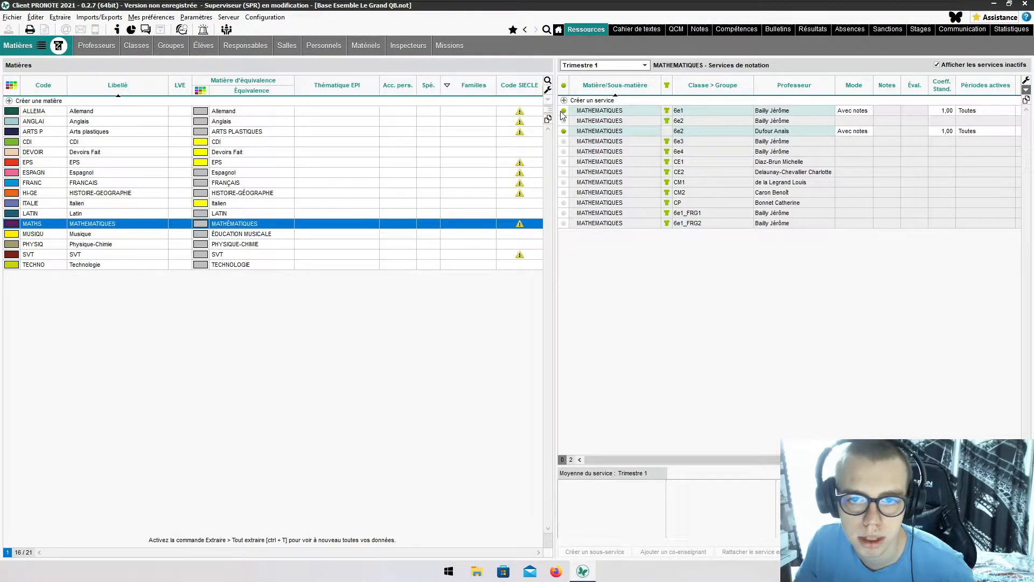
pyautogui.click(564, 213)
pyautogui.click(563, 223)
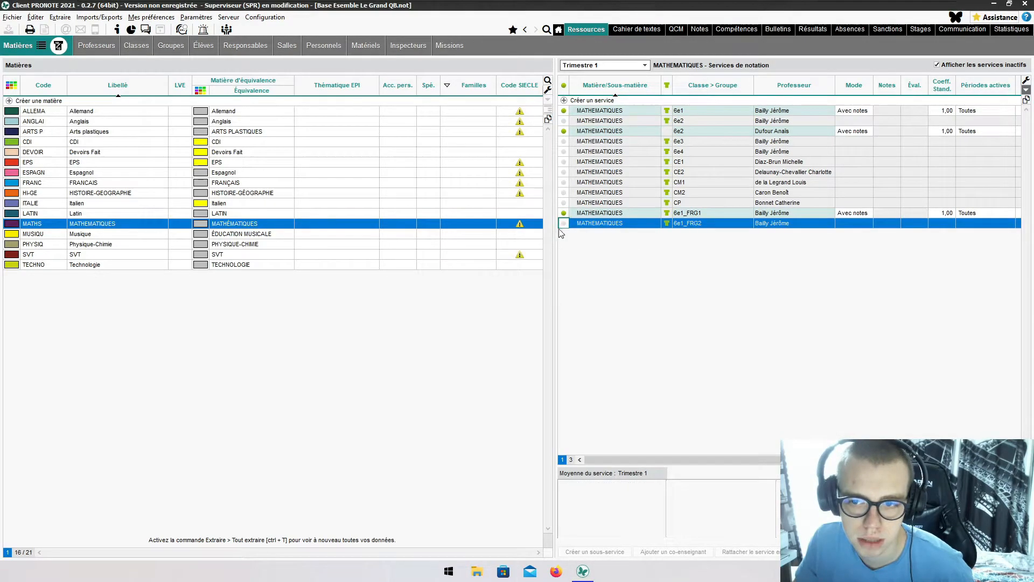
# - Activate the 6e1 Musique and 6e1 Technologie graded services, viewing Physique-Chimie on the way
pyautogui.click(394, 236)
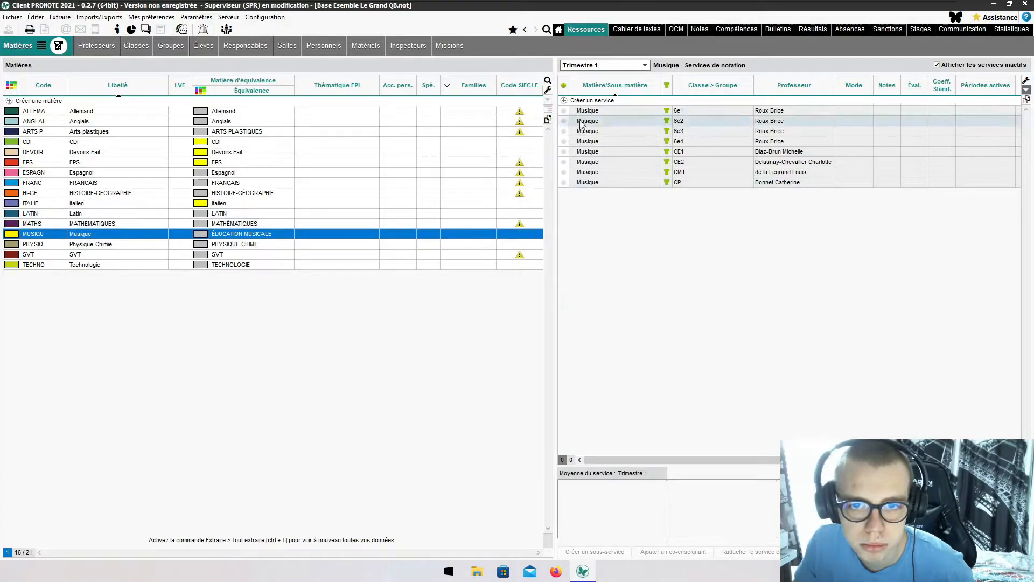
pyautogui.click(564, 111)
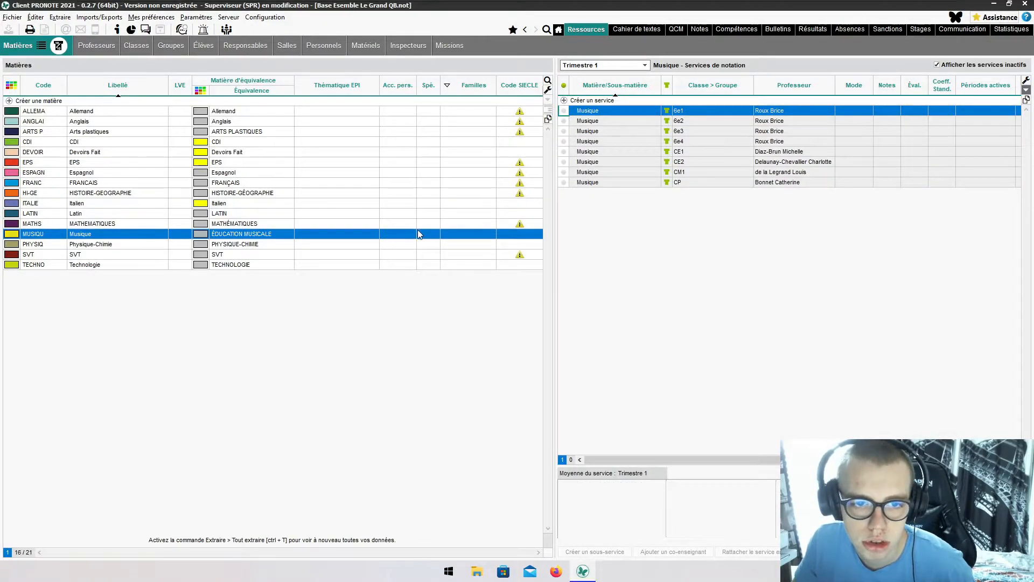
pyautogui.click(447, 246)
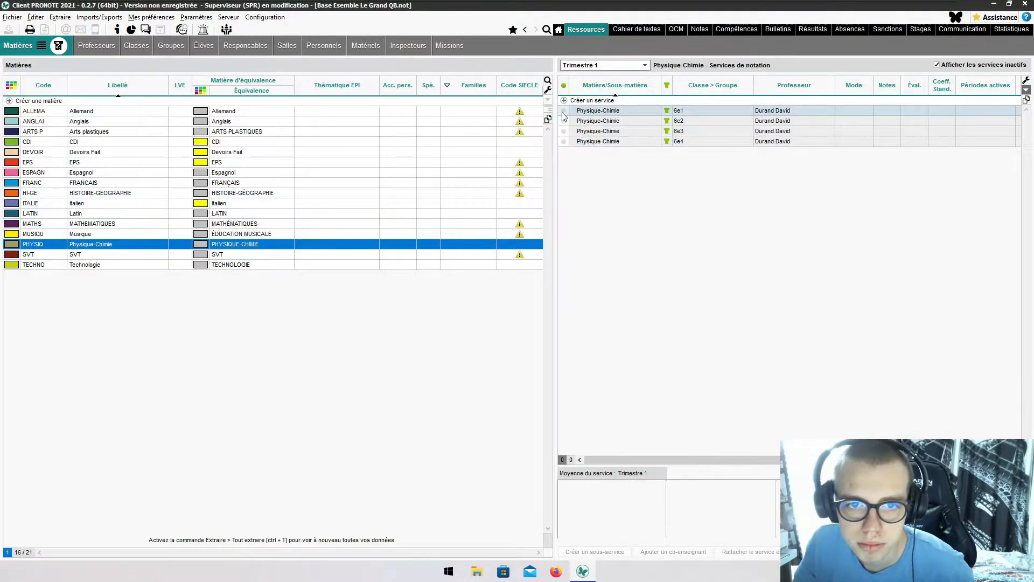
pyautogui.click(448, 267)
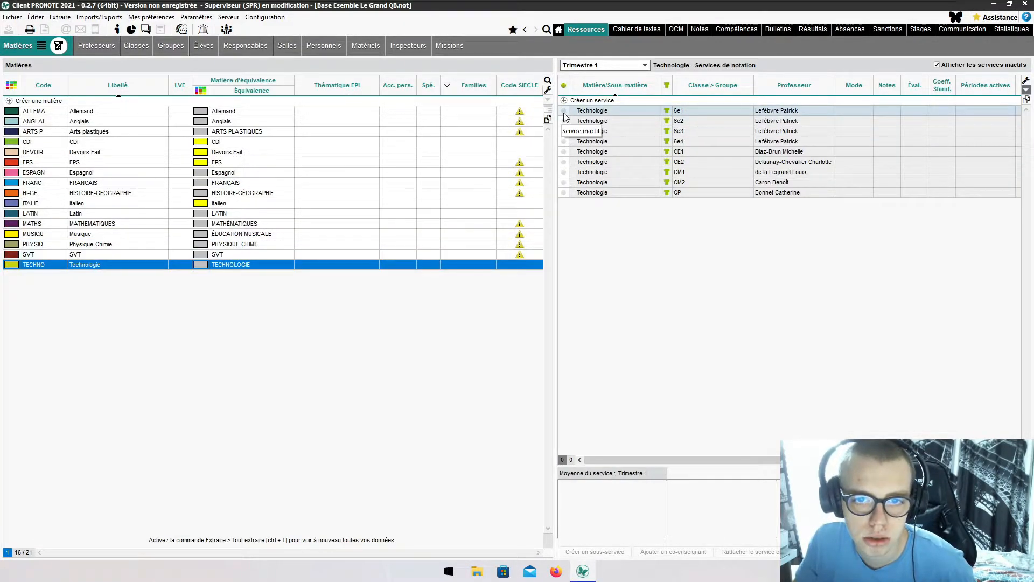
pyautogui.click(564, 111)
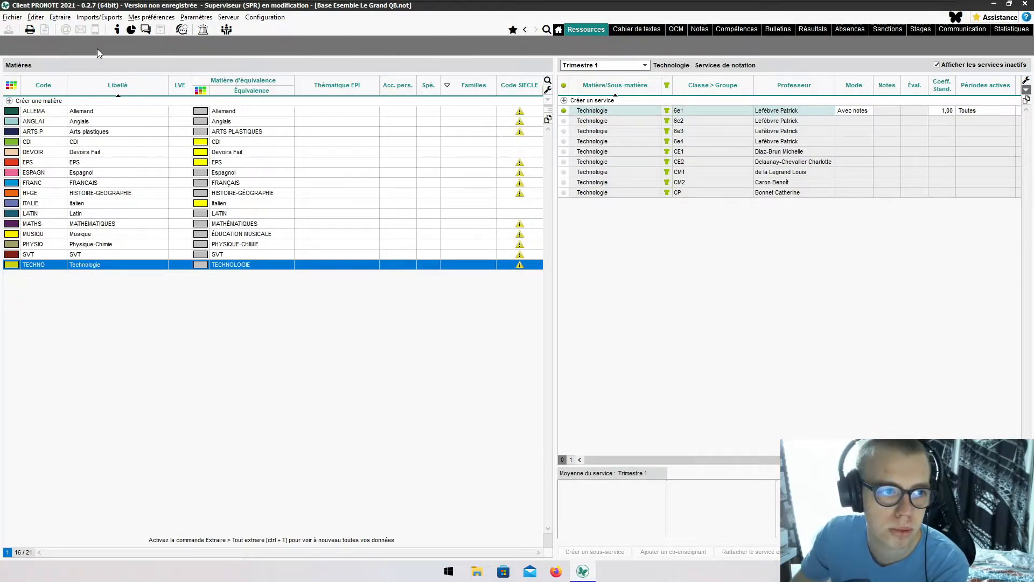
pyautogui.click(97, 46)
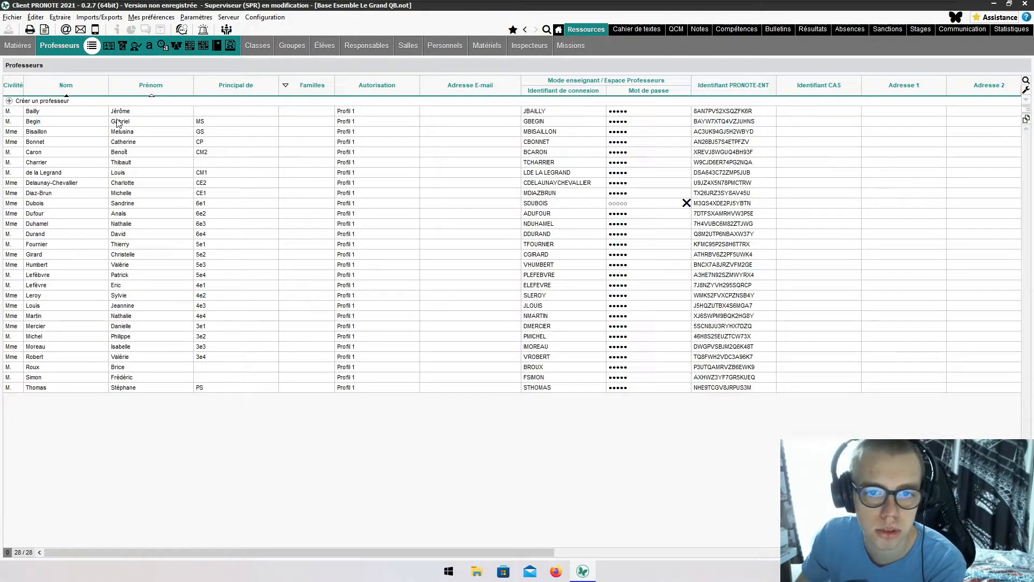
pyautogui.click(527, 204)
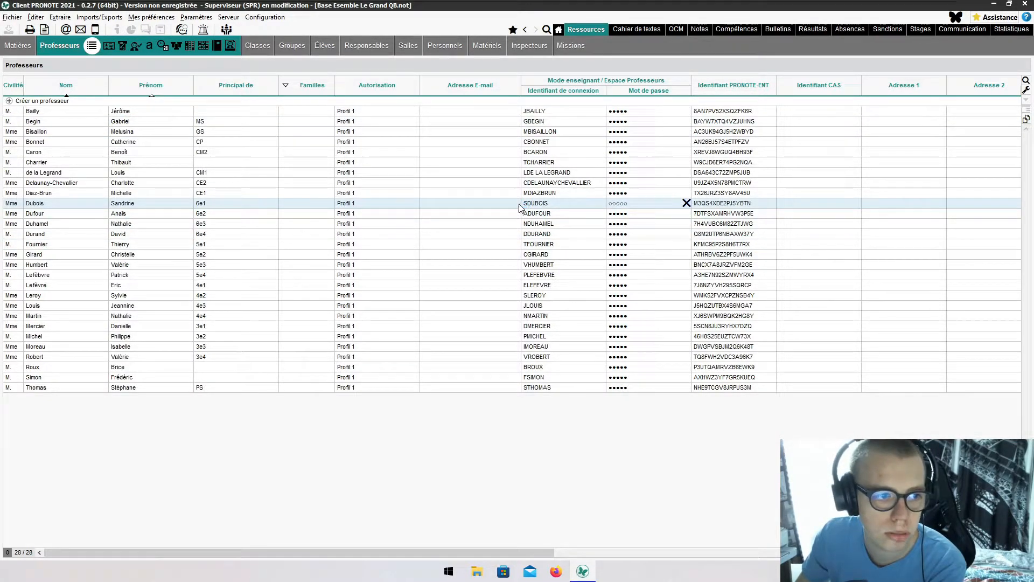
pyautogui.click(21, 46)
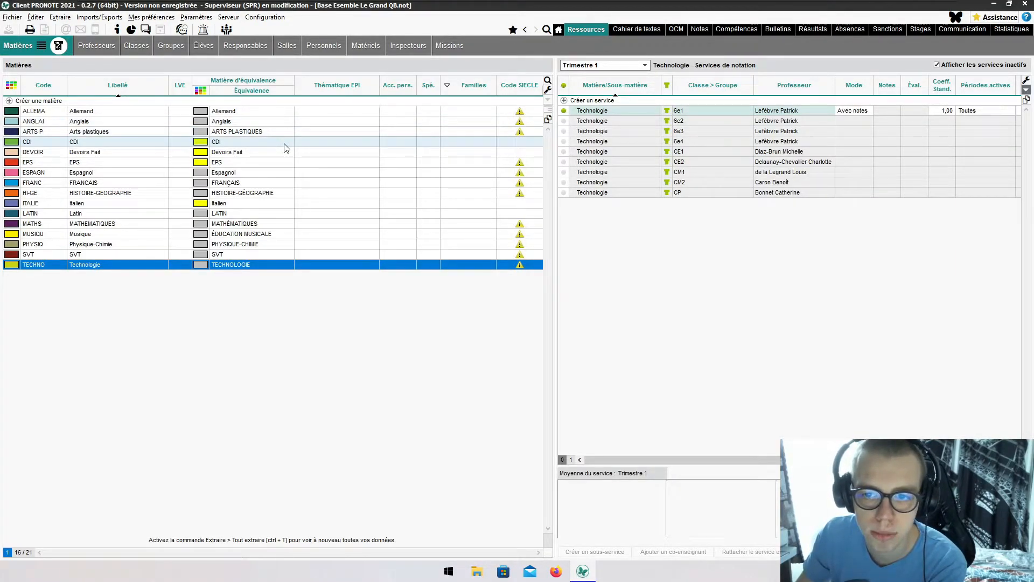
# - Activate the 6e1 SVT graded service, then bring up the Professeurs list
pyautogui.click(231, 253)
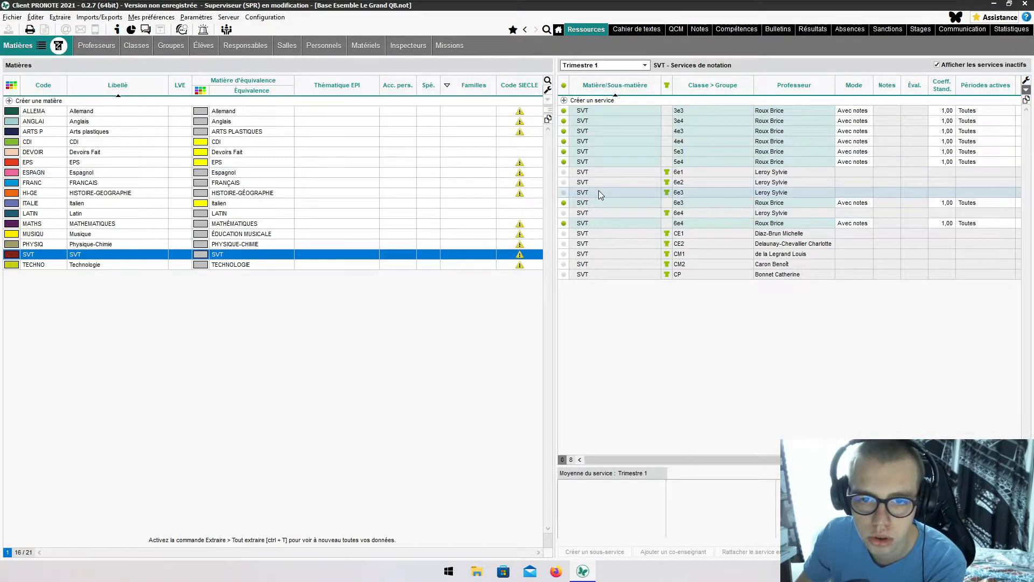
pyautogui.click(563, 173)
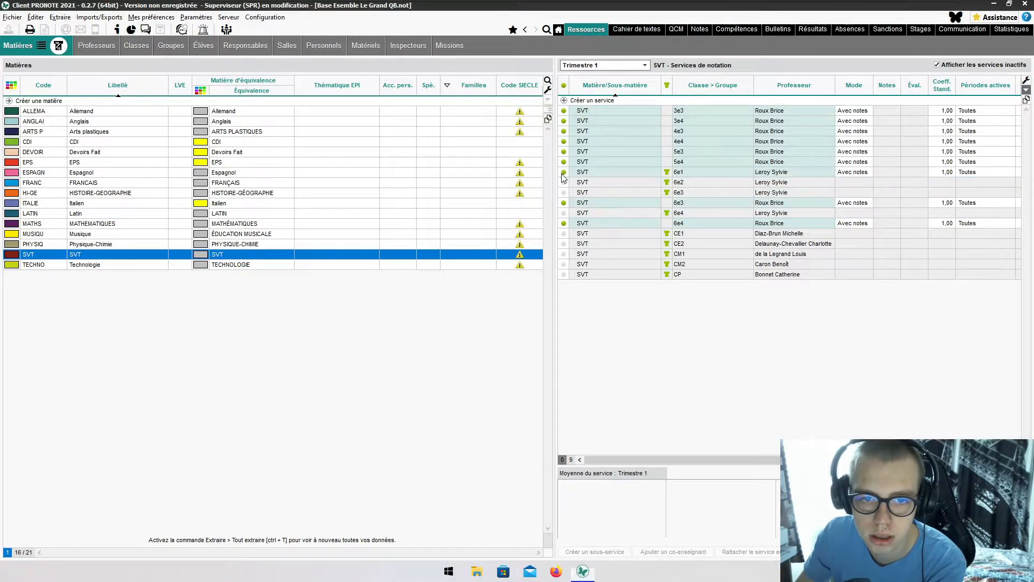
pyautogui.click(290, 243)
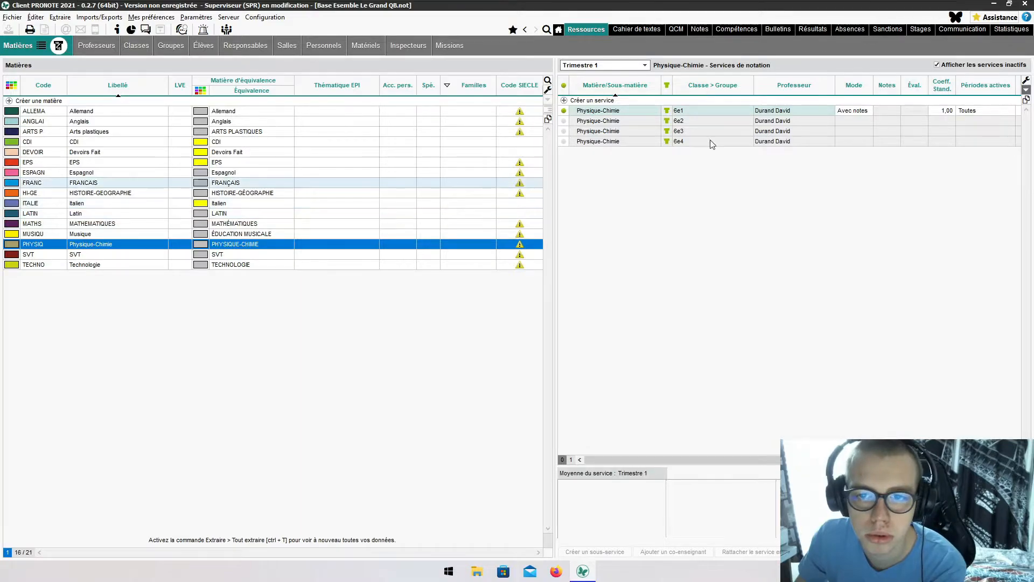
pyautogui.click(86, 46)
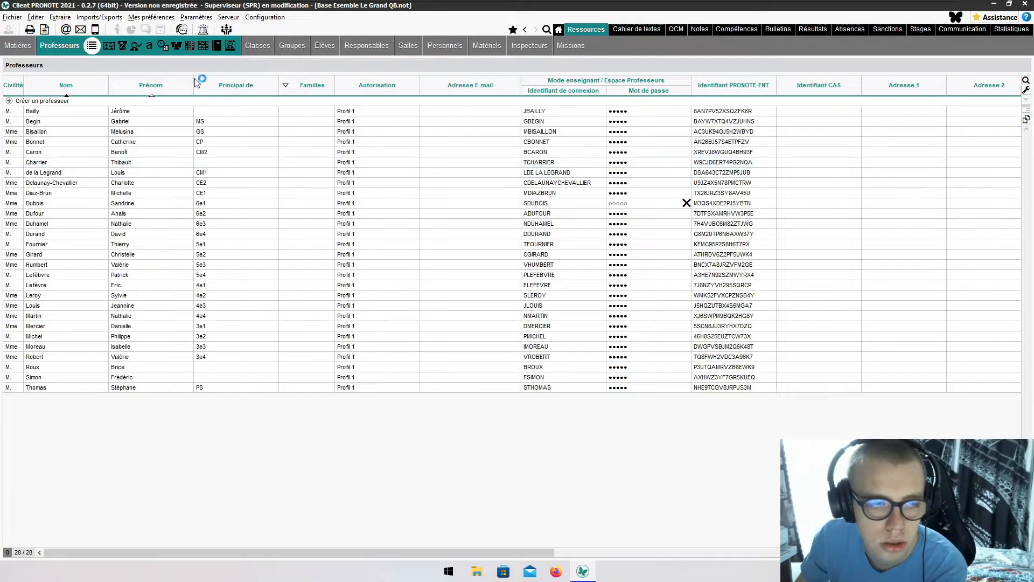
# - Return to Matières and select FRANCAIS to display its services
pyautogui.click(8, 46)
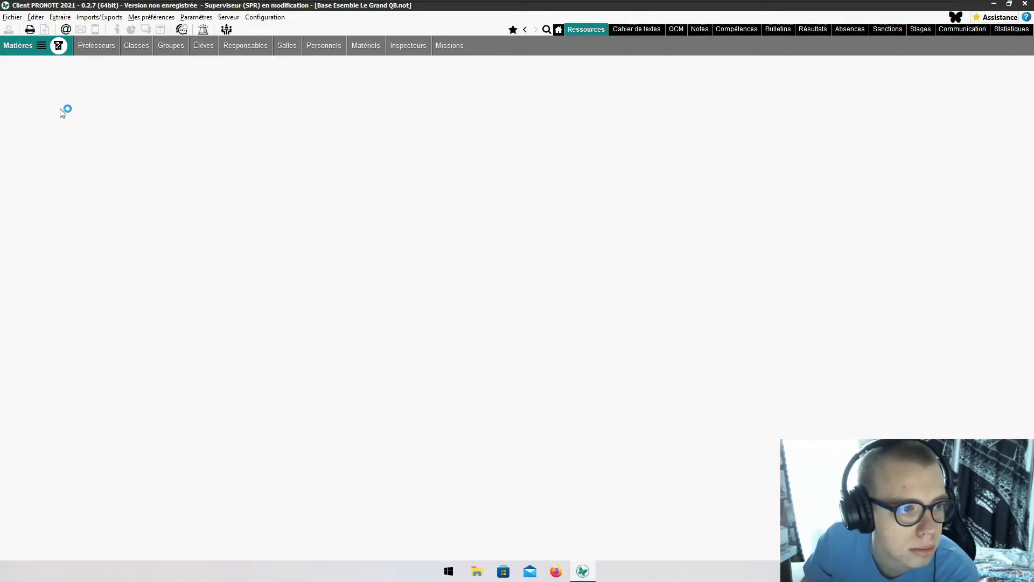
pyautogui.click(69, 185)
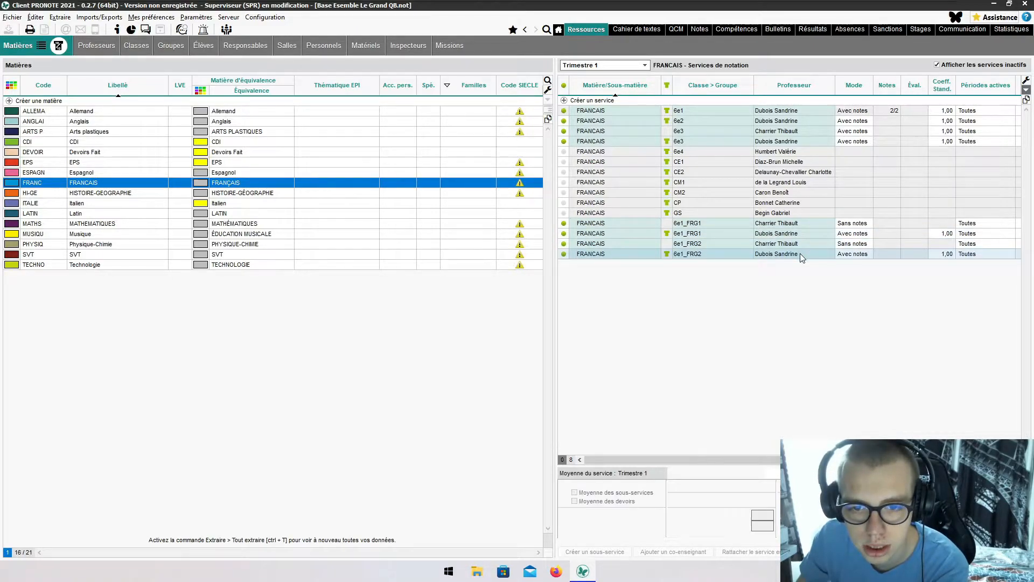
# - Deactivate and remove the ungraded 6e1_FRG2 Français service
pyautogui.click(748, 231)
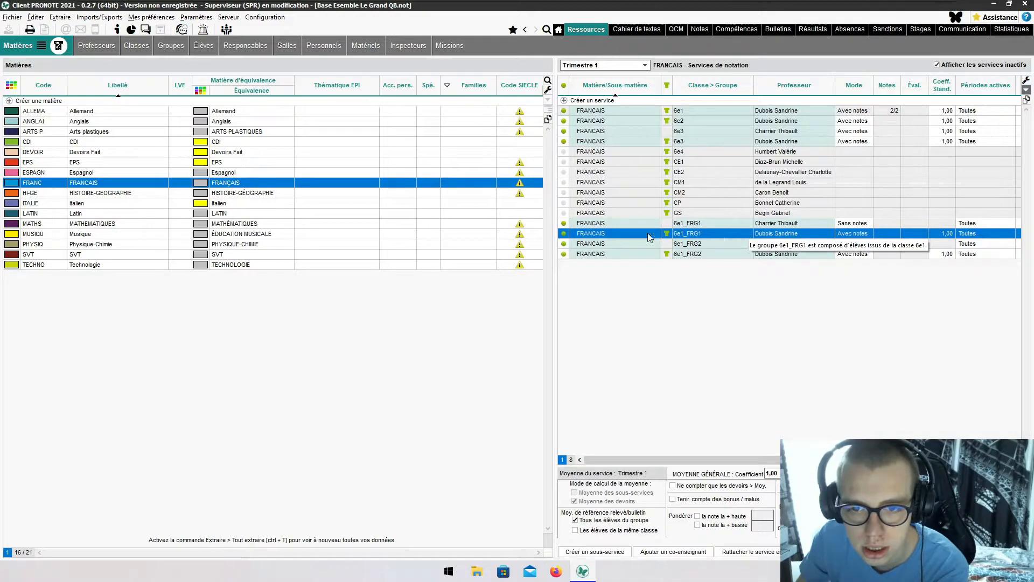
pyautogui.click(563, 244)
pyautogui.click(564, 244)
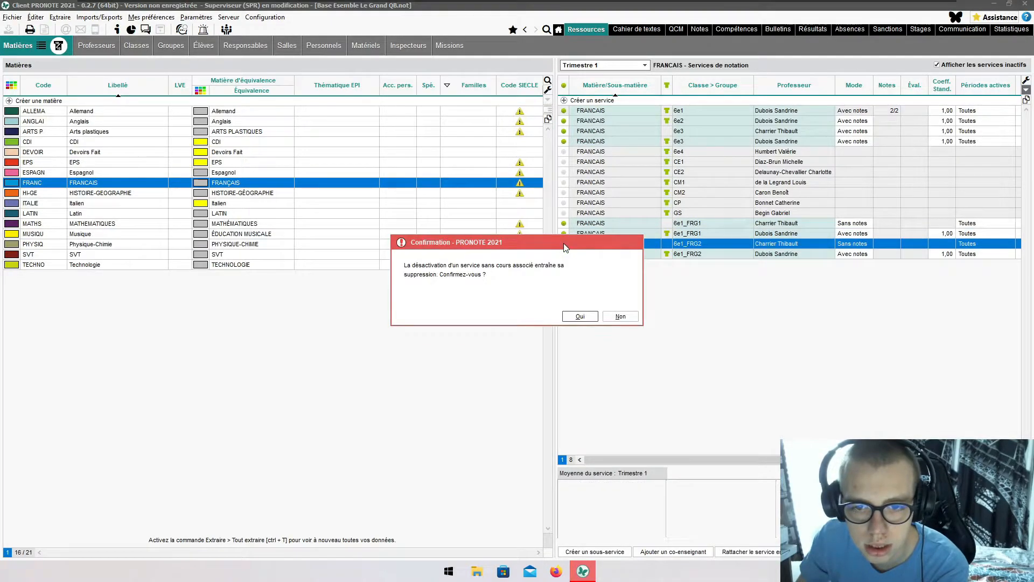
pyautogui.click(579, 320)
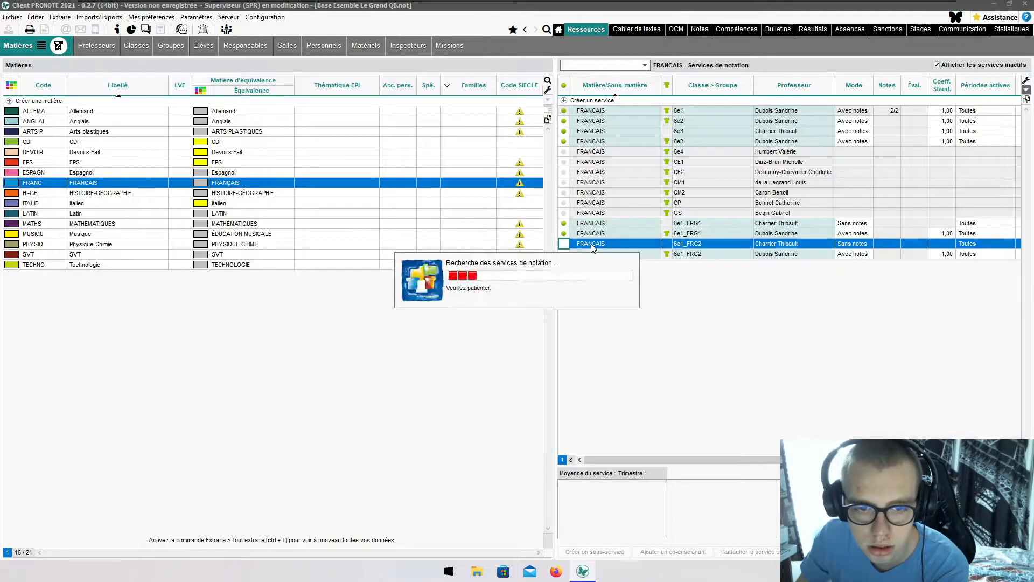
# - Deactivate and remove the ungraded 6e1_FRG1 Français service
pyautogui.click(564, 224)
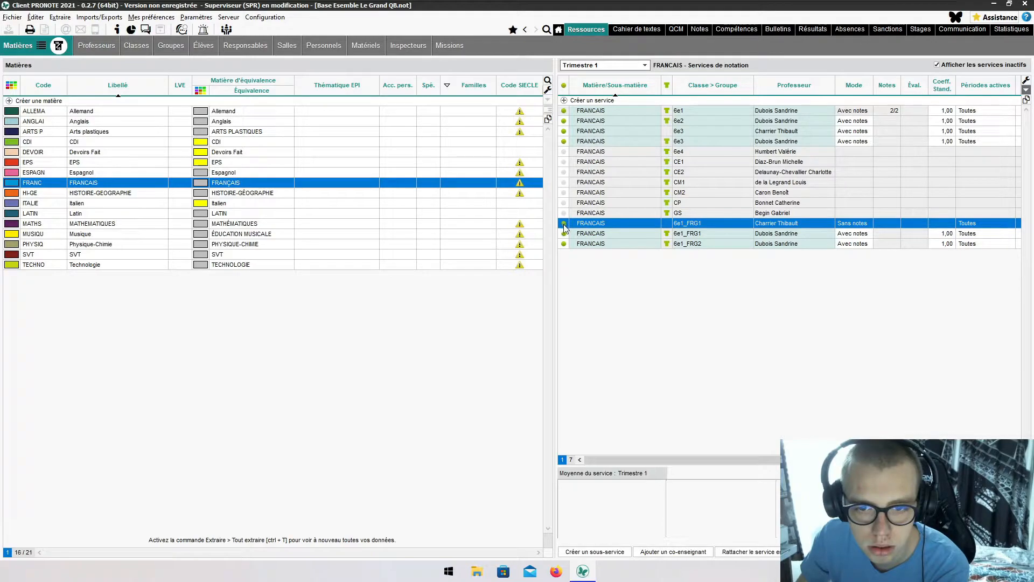
pyautogui.click(564, 225)
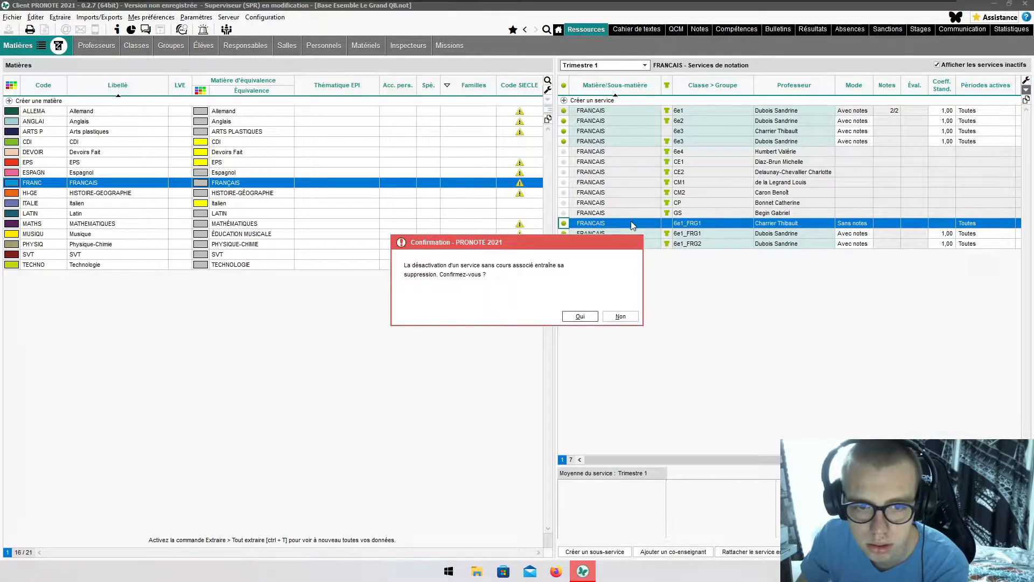
pyautogui.click(578, 315)
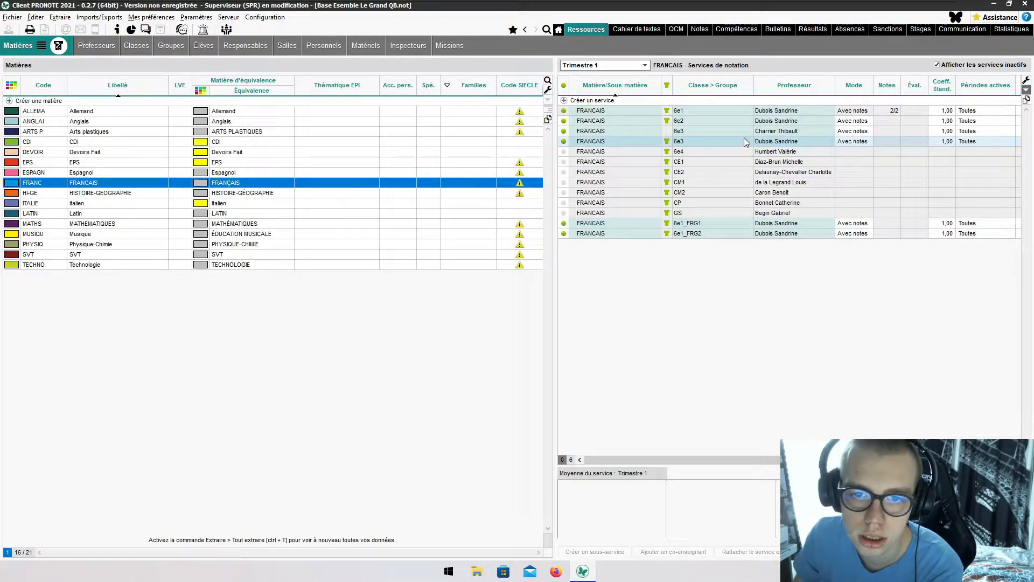
pyautogui.click(106, 47)
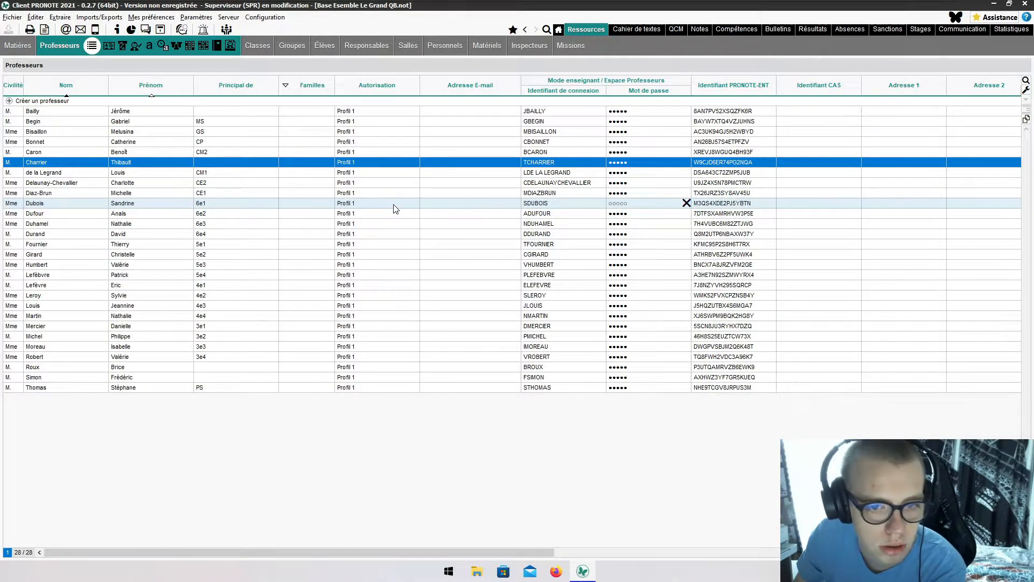
# - Review MATHEMATIQUES services, open the first teacher's login identifier, and bring Firefox's PRONOTE portal on screen
pyautogui.click(17, 47)
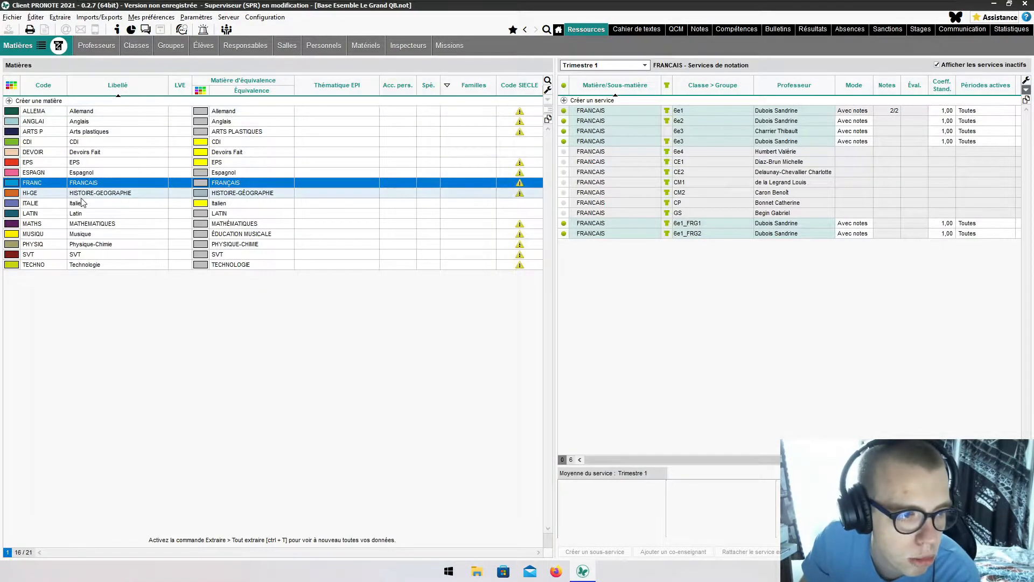
pyautogui.click(90, 224)
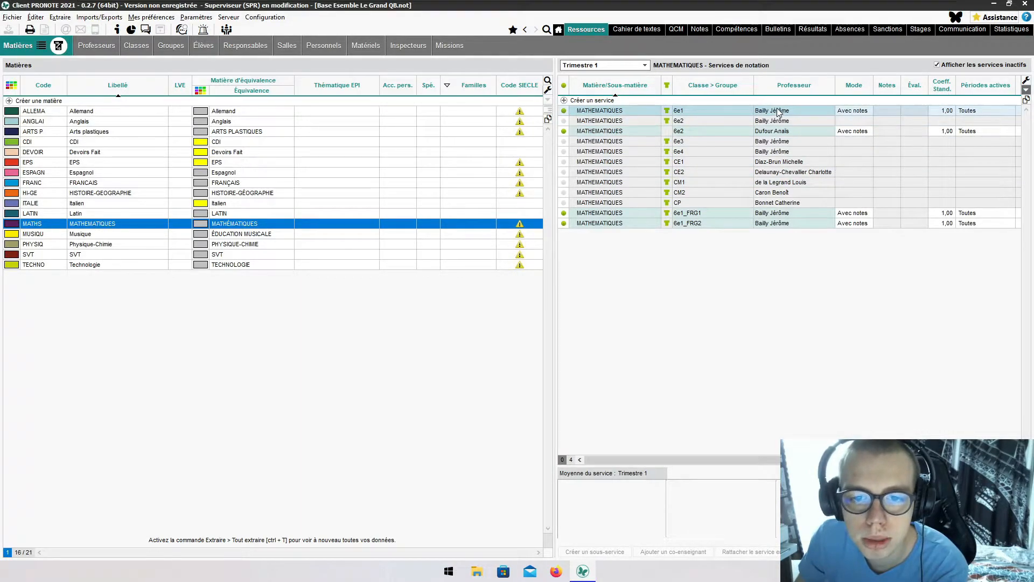
pyautogui.click(89, 46)
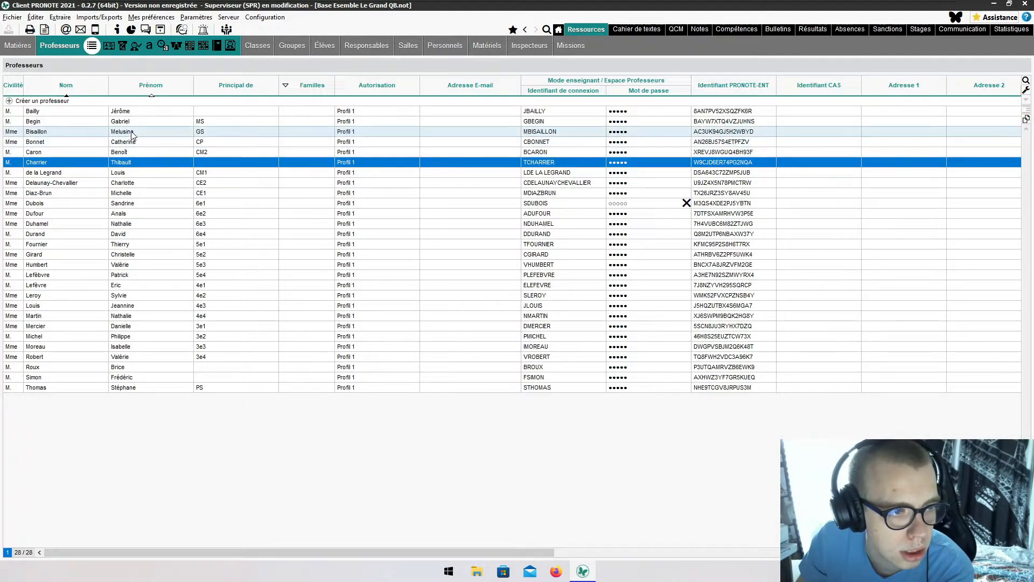
pyautogui.click(135, 112)
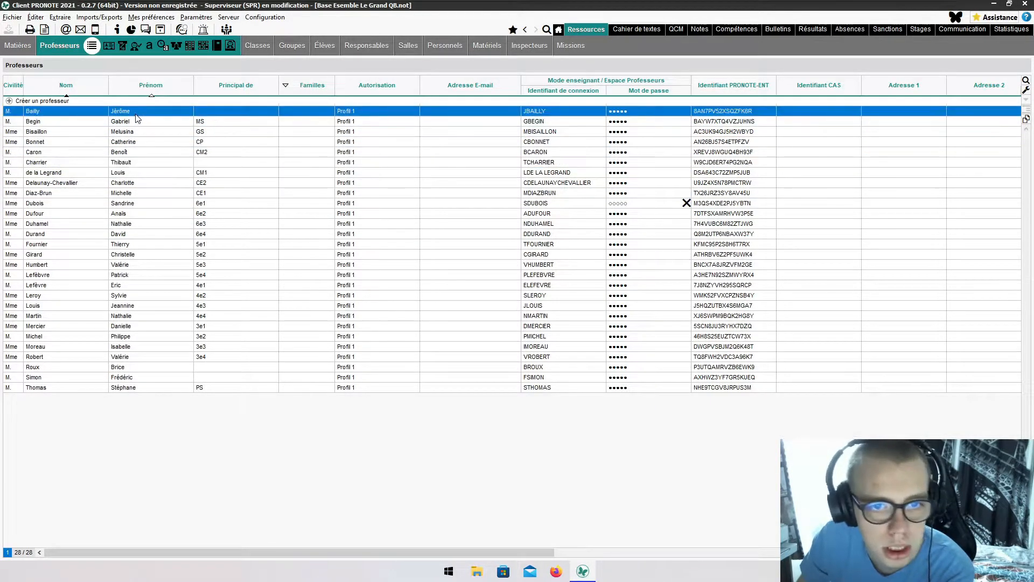
pyautogui.click(538, 112)
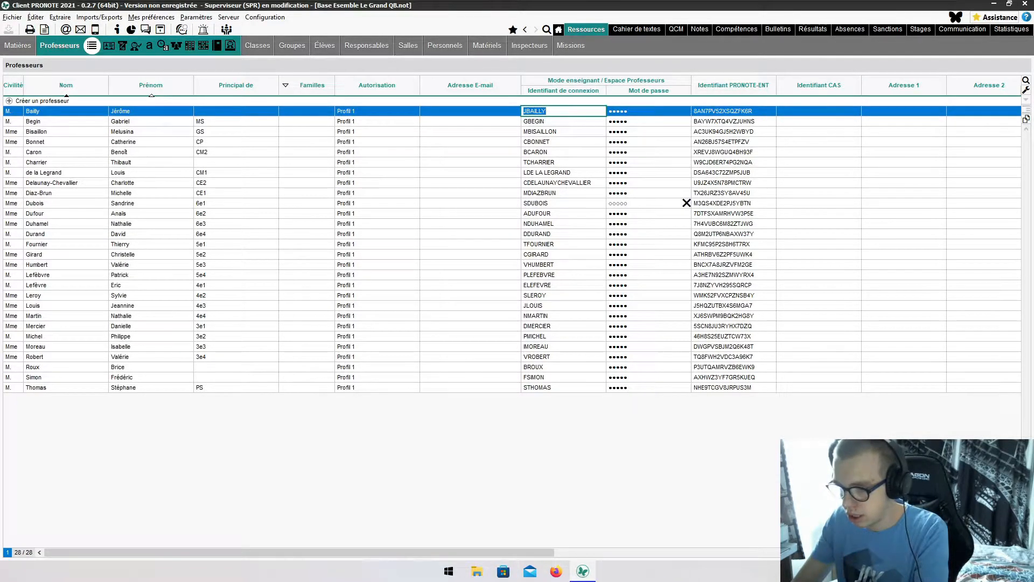
pyautogui.hotkey('ctrl', 'alt')
pyautogui.moveTo(1033, 124); pyautogui.dragTo(455, 0)
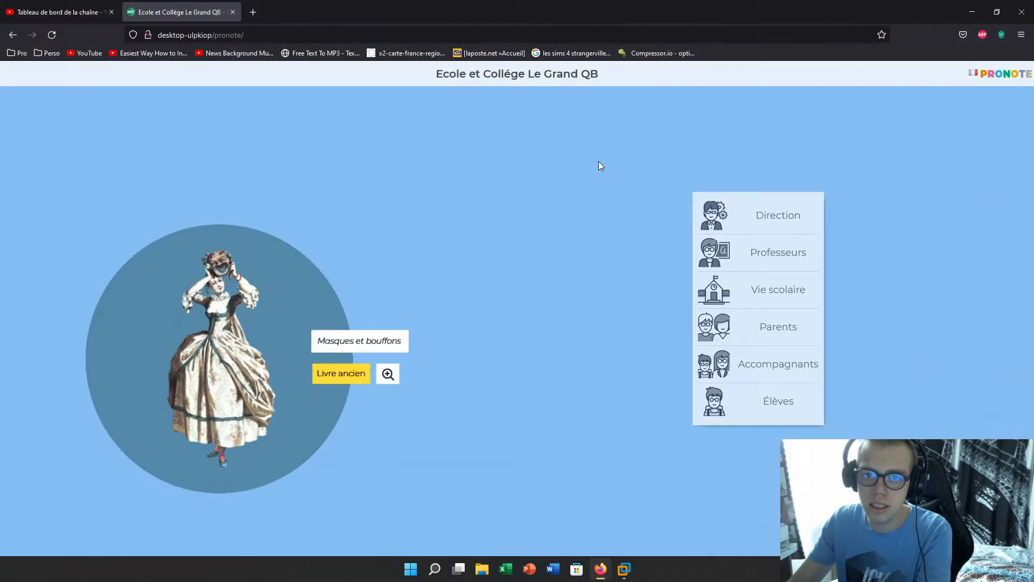
# - Open the portal's Espace Professeurs login page, then move Firefox off-screen
pyautogui.click(722, 262)
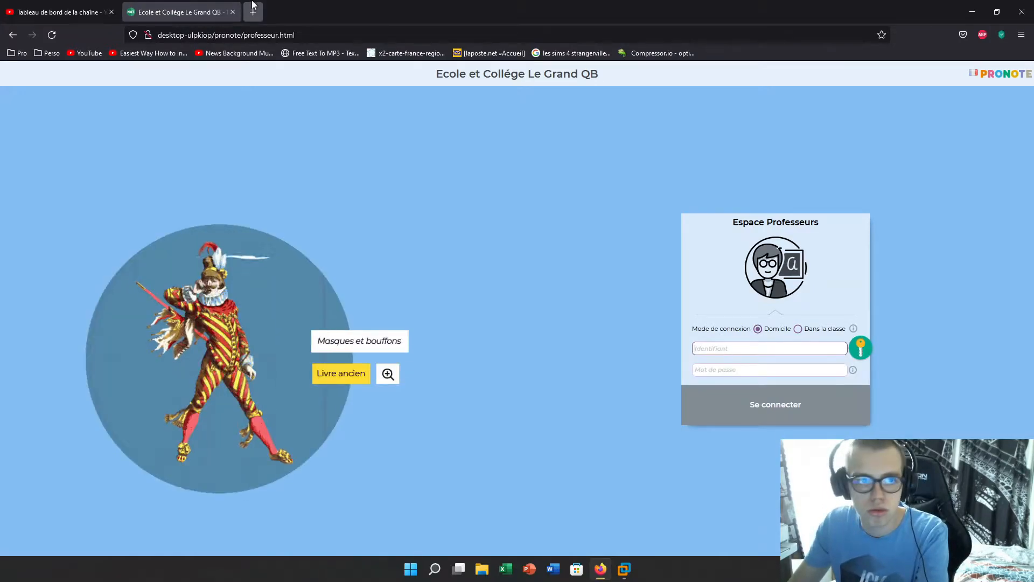
pyautogui.moveTo(561, 5); pyautogui.dragTo(1033, 108)
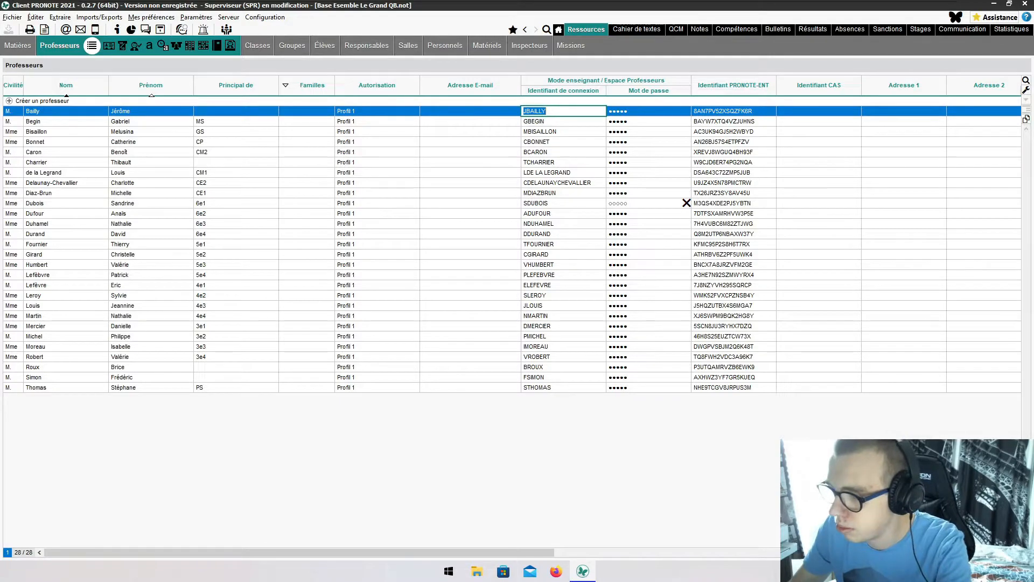
# - Minimize the client, launch another PRONOTE 2021 client, and connect to the school's server
pyautogui.click(994, 4)
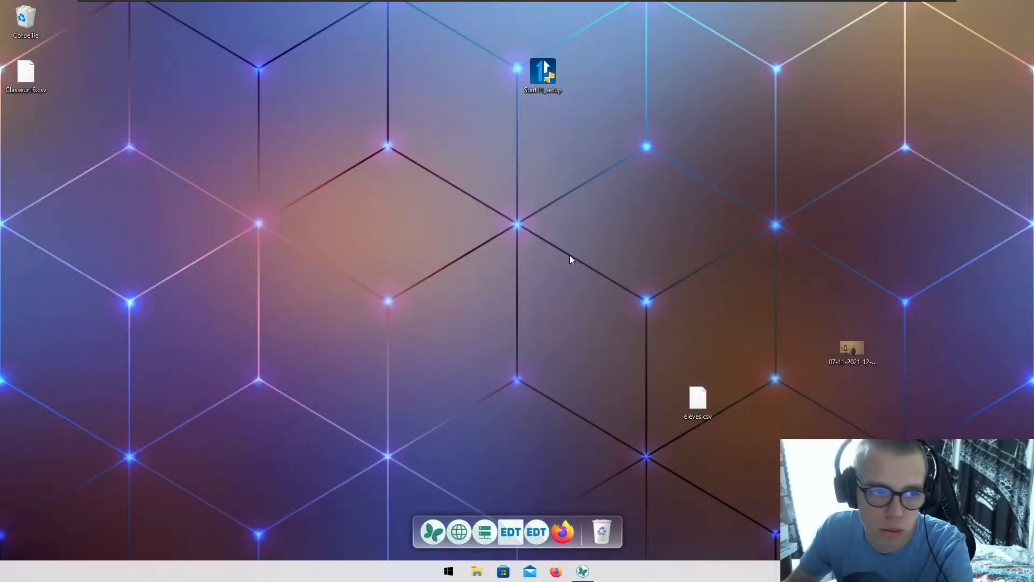
pyautogui.click(423, 531)
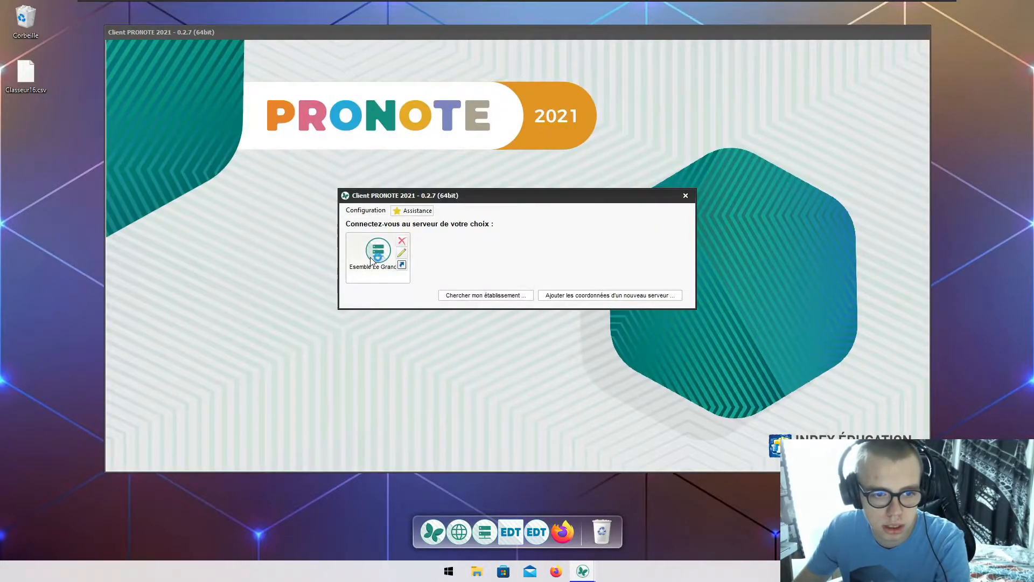
pyautogui.doubleClick(370, 259)
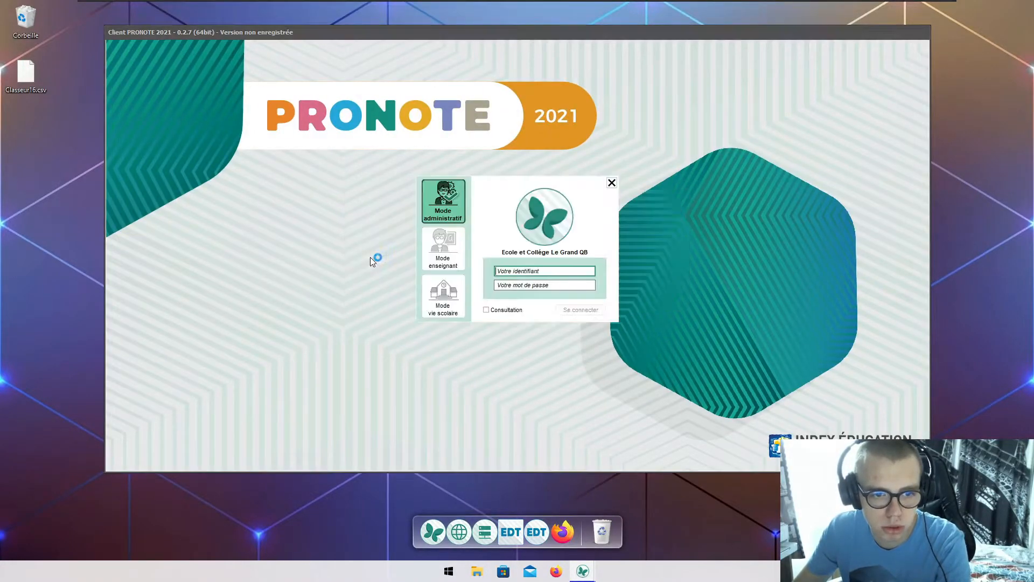
# - Switch the login to teacher mode, enter the teacher's identifier, and fetch the password from the teacher list
pyautogui.click(438, 258)
pyautogui.click(528, 270)
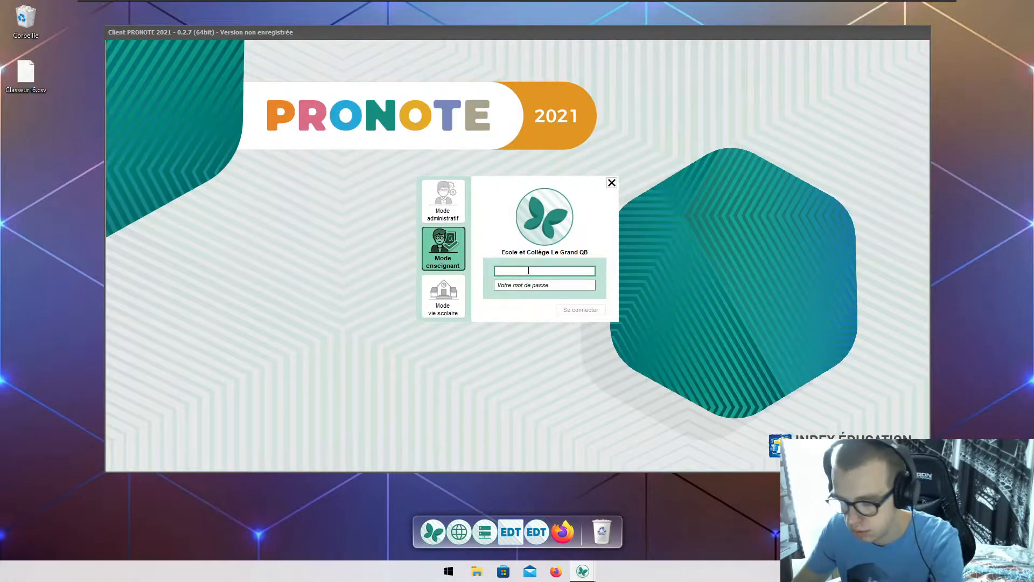
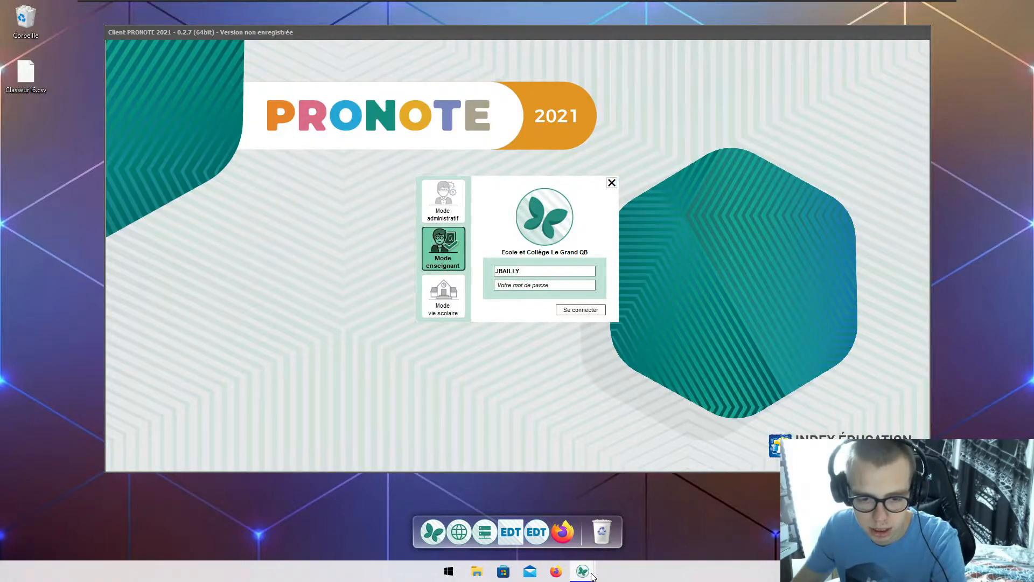
pyautogui.click(524, 525)
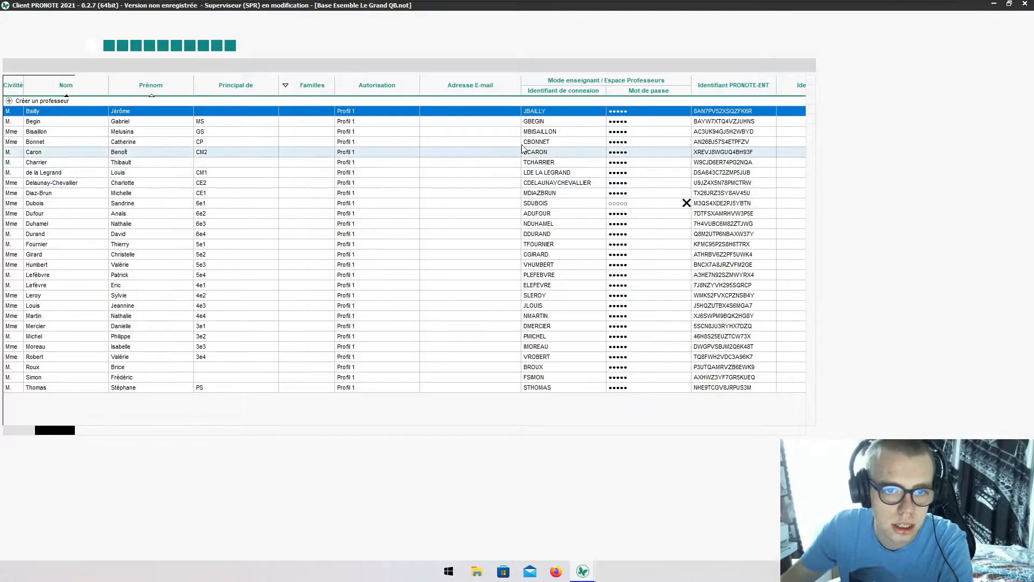
pyautogui.click(618, 111)
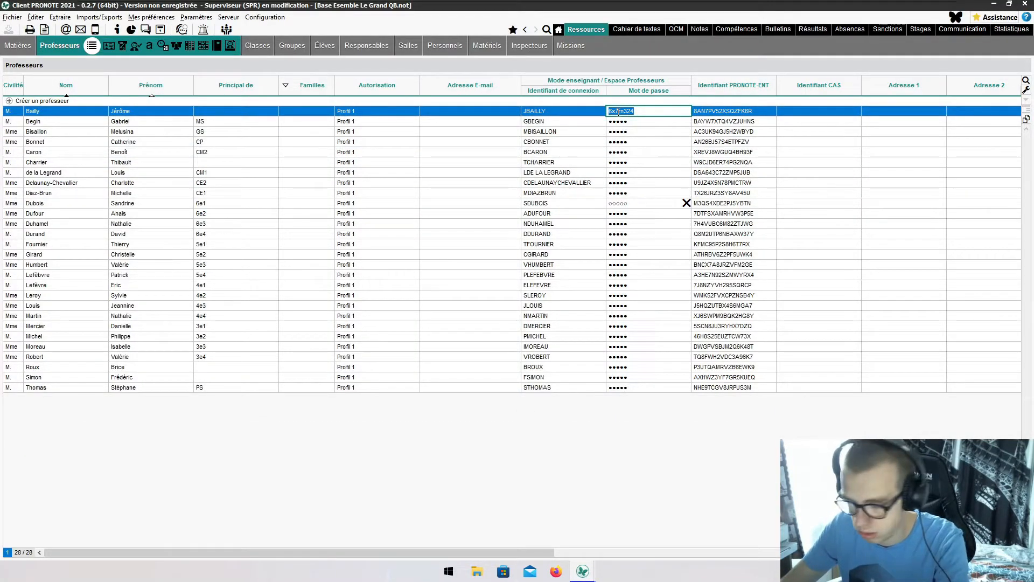
pyautogui.click(990, 5)
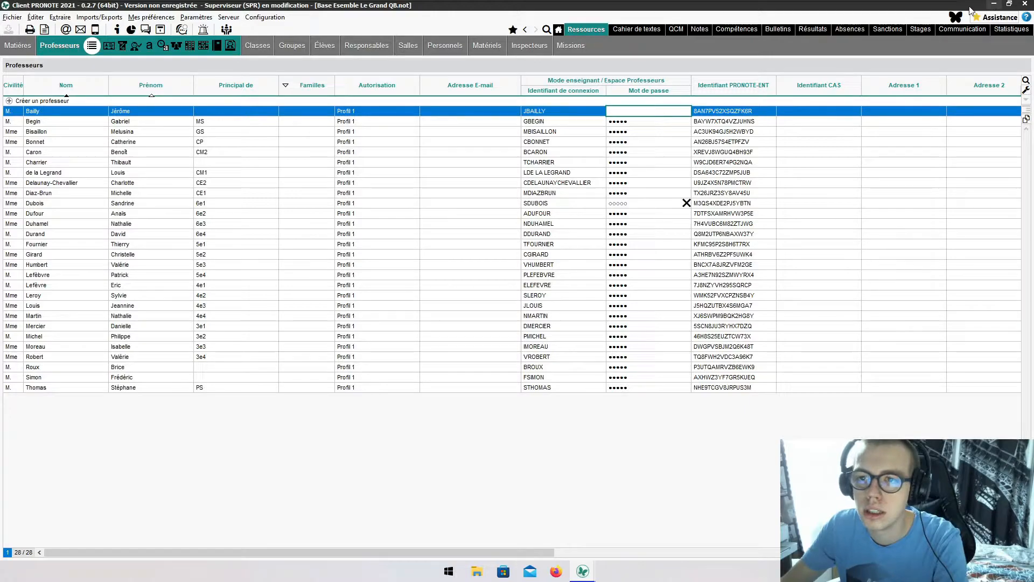
pyautogui.click(994, 4)
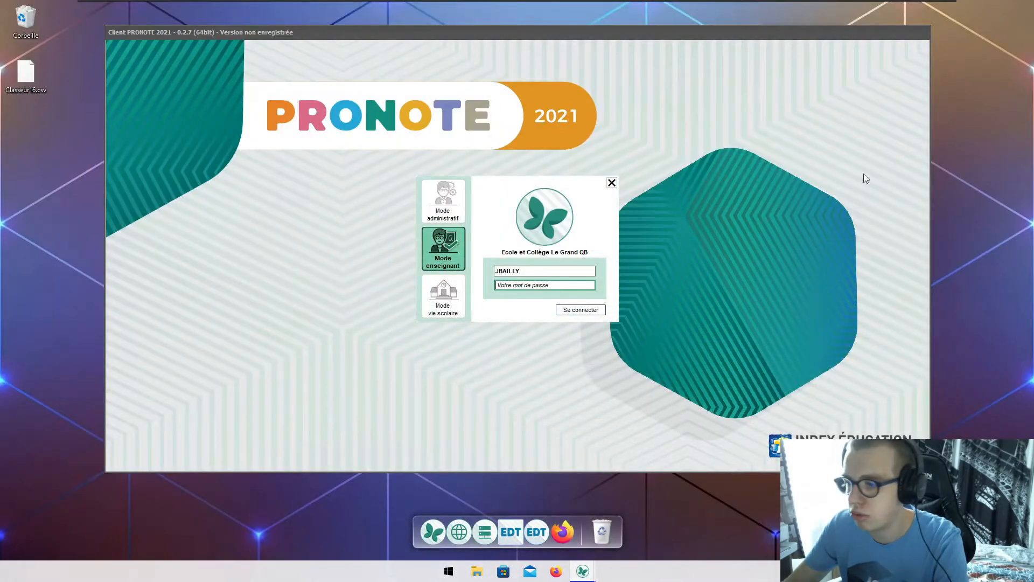
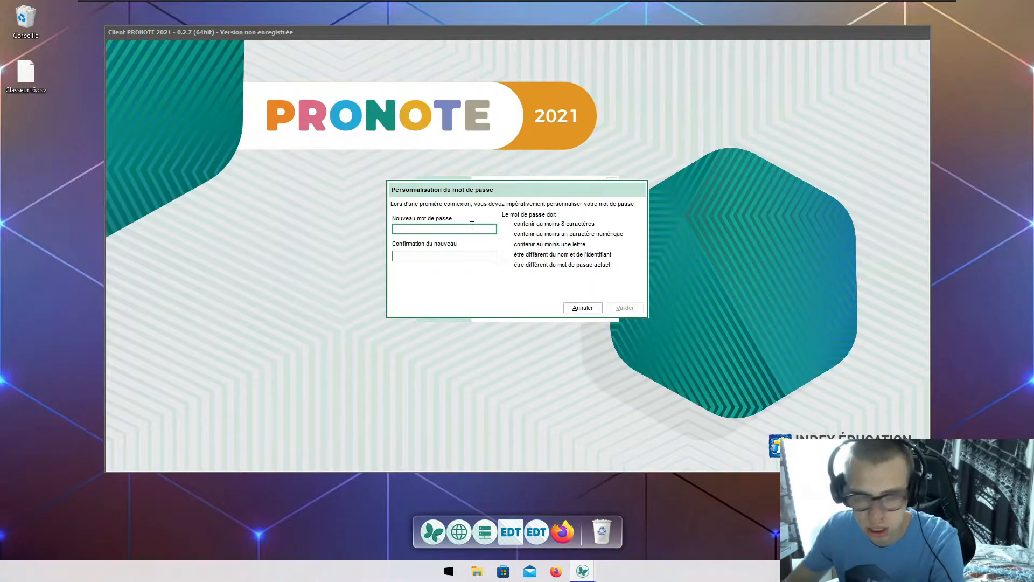
# - Set the new first-login password and choose 'Aucune sécurité supplémentaire' to reach the teachers list
pyautogui.write('••')
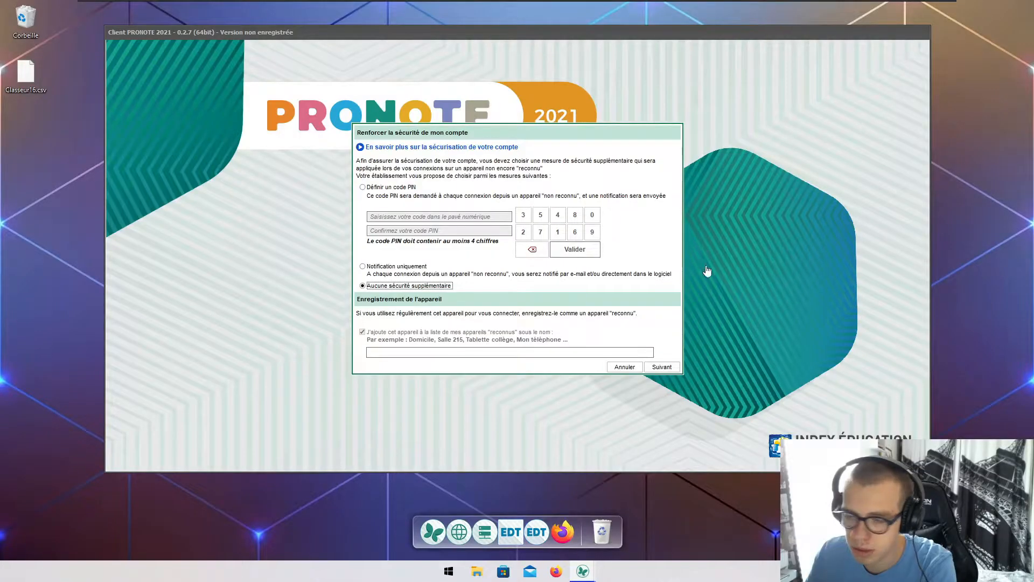
pyautogui.click(658, 367)
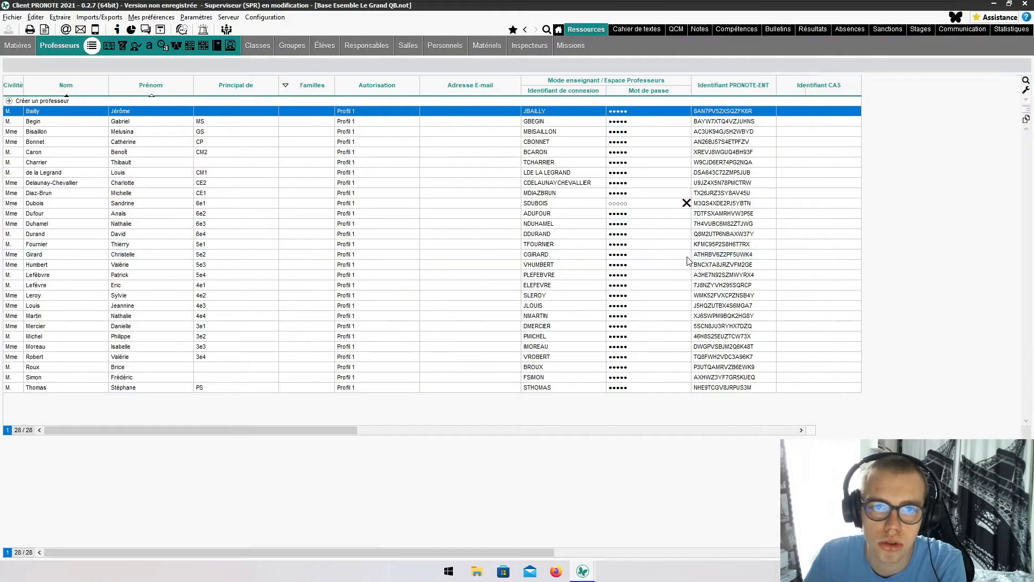
# - Show the 6e1 students and inspect the unset student's login id, leaving it unchanged
pyautogui.click(324, 46)
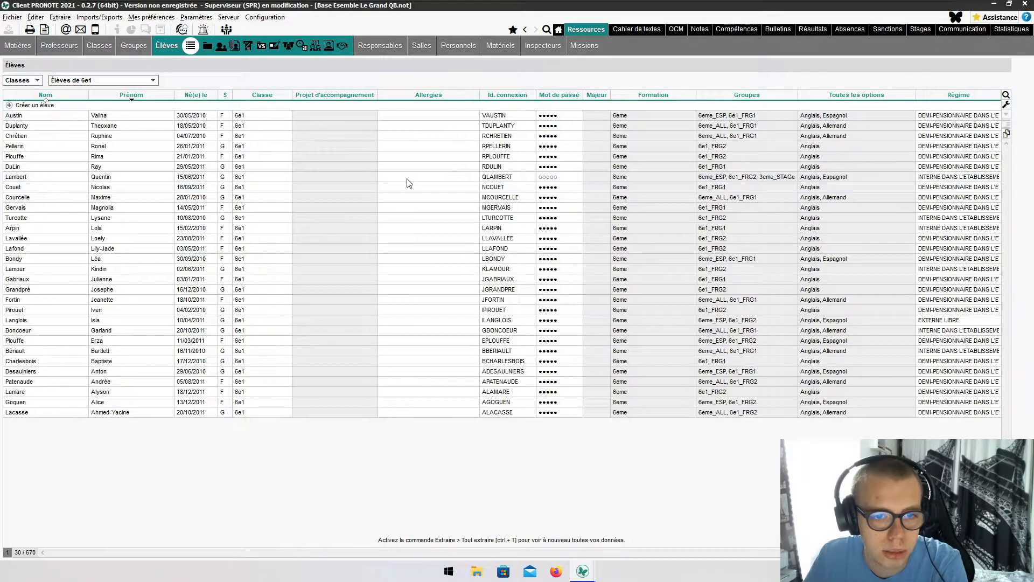
pyautogui.click(496, 179)
pyautogui.click(499, 179)
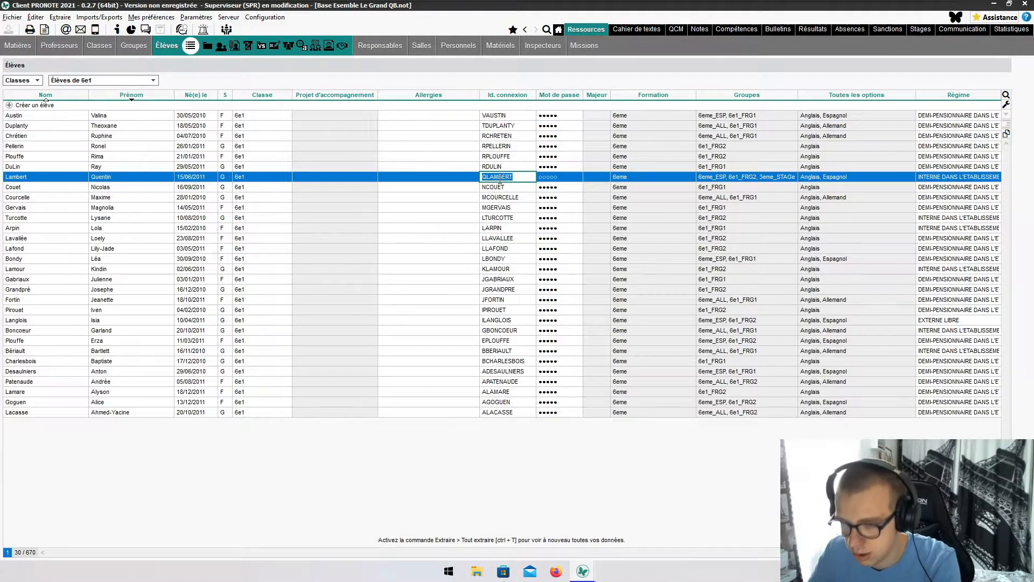
pyautogui.click(760, 448)
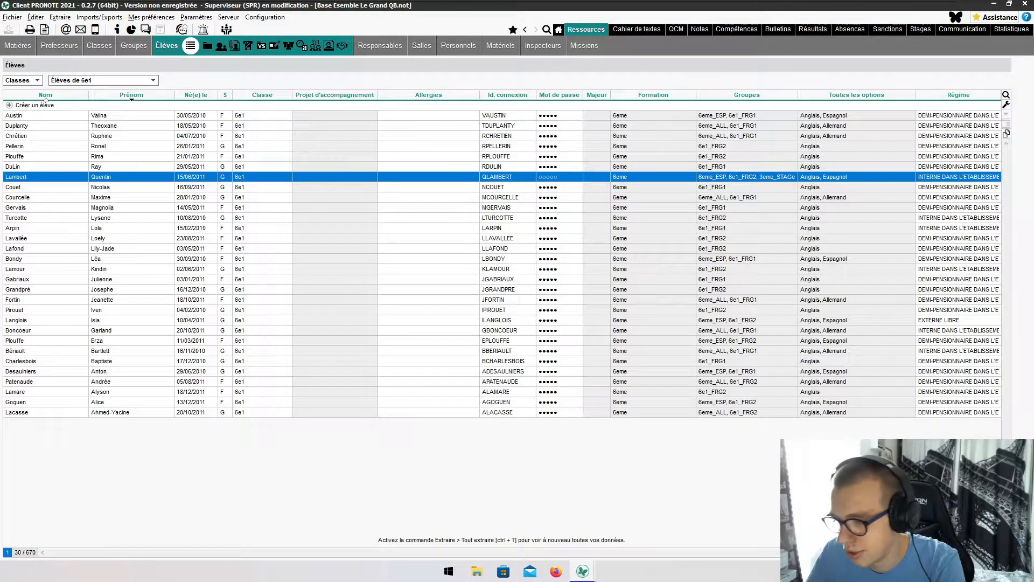
# - Glance at the full-screen student-space browser, then return to the teacher's PRONOTE client
pyautogui.hotkey('ctrl', 'alt')
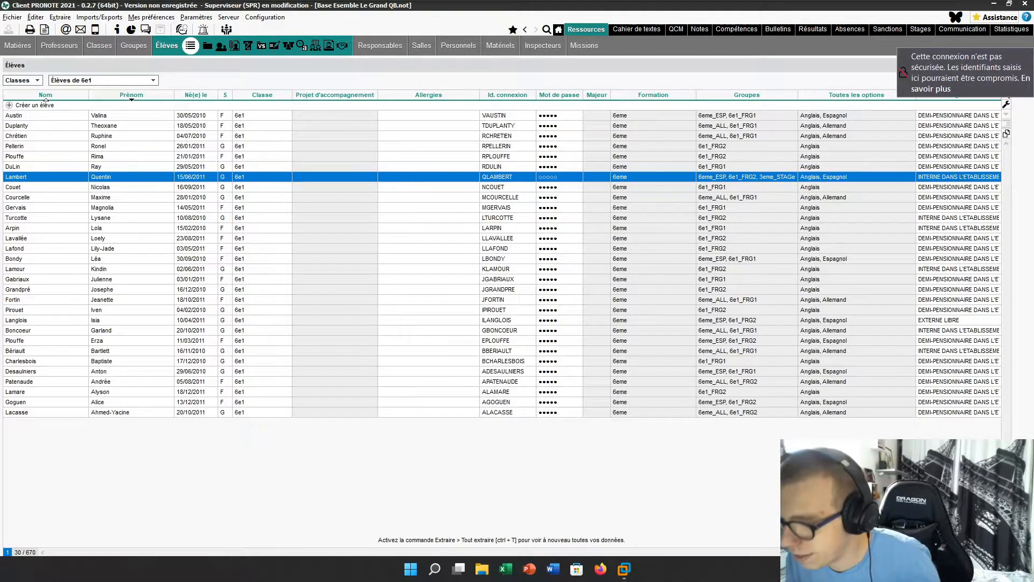
pyautogui.moveTo(1033, 269); pyautogui.dragTo(742, 252)
pyautogui.doubleClick(742, 252)
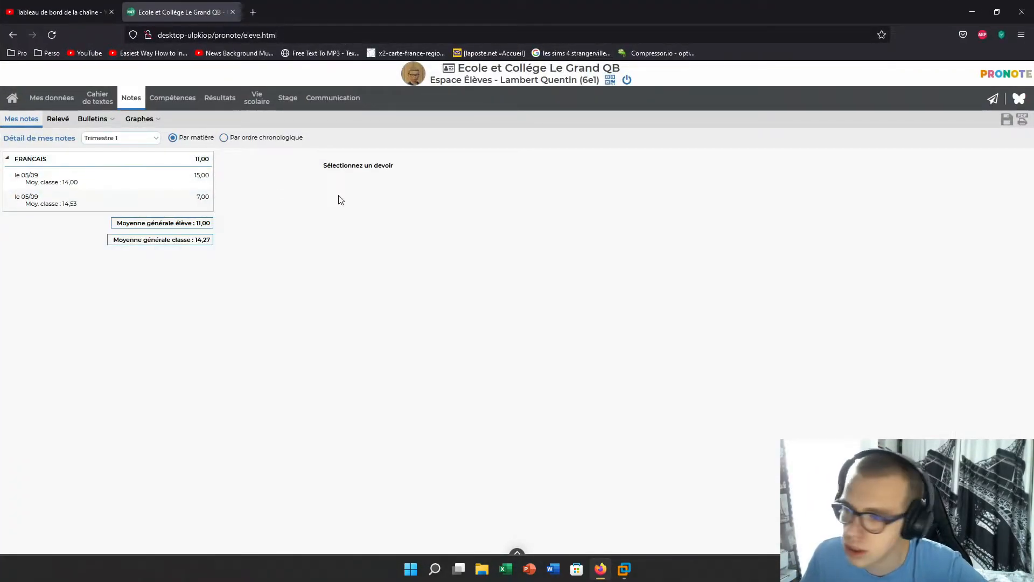
pyautogui.moveTo(827, 3); pyautogui.dragTo(1033, 253)
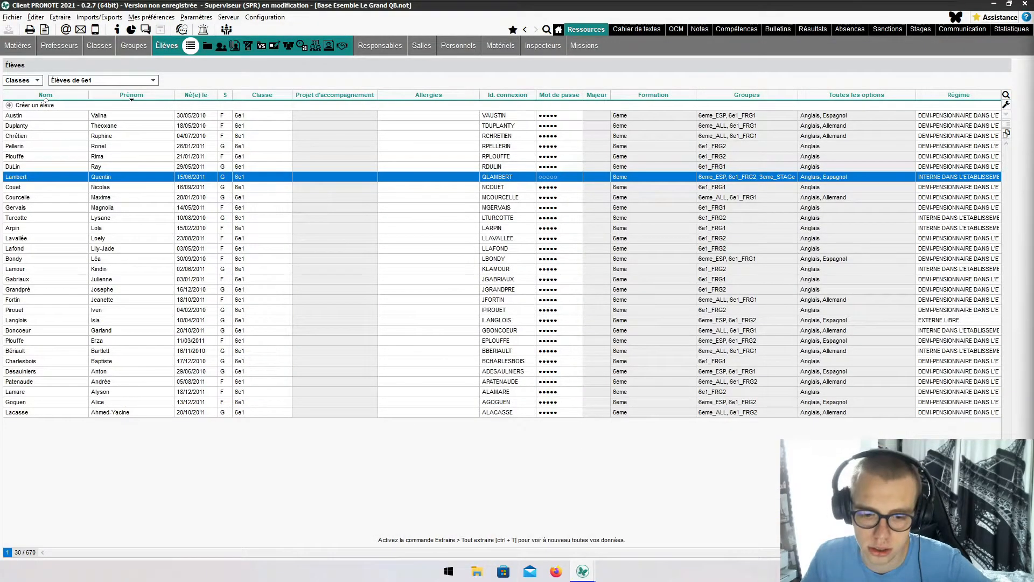
pyautogui.moveTo(586, 575)
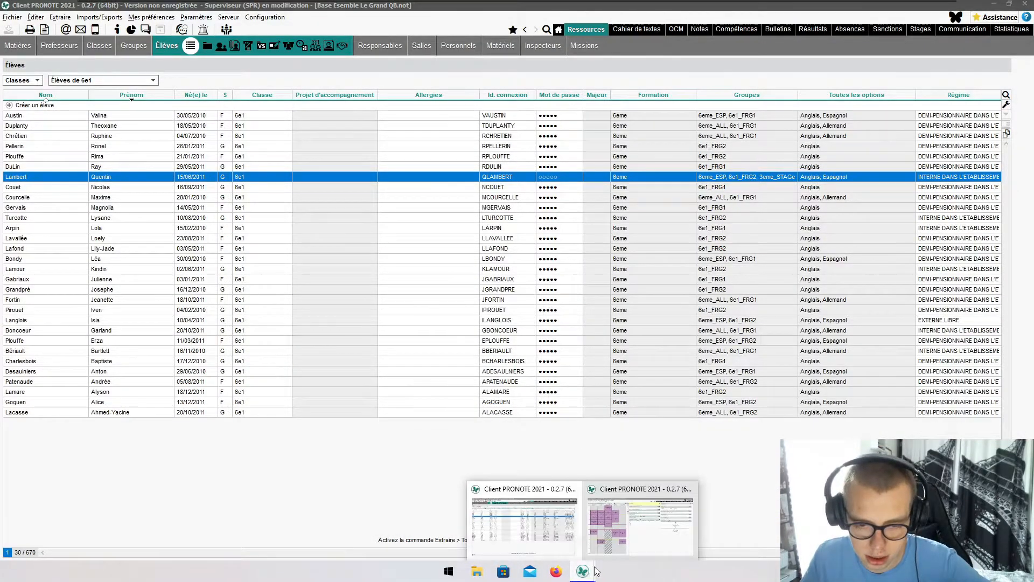
pyautogui.click(660, 538)
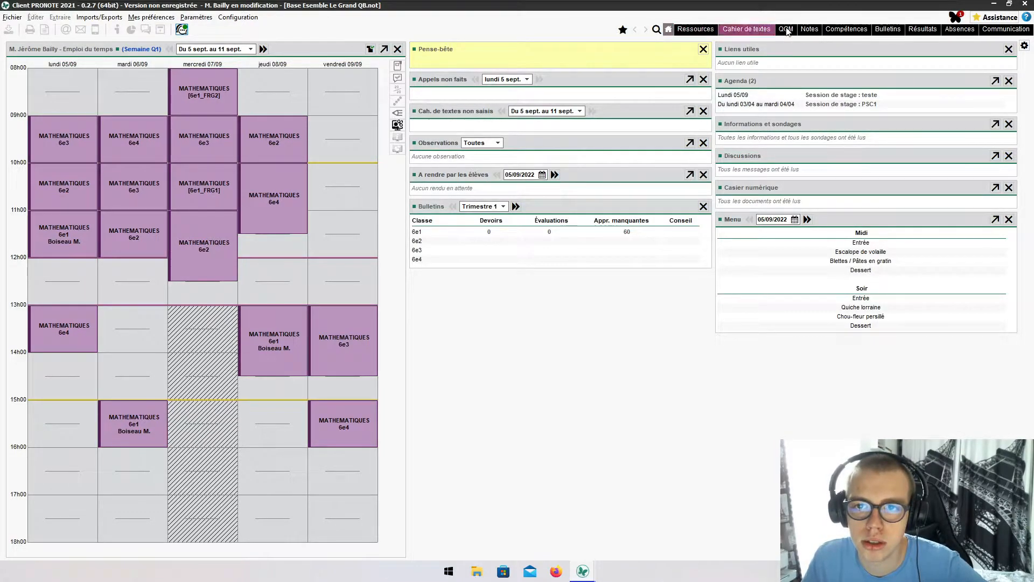
# - Browse the MATHEMATIQUES 6e1, 6e1_FRG1 and 6e1_FRG2 grade sheets, then start a new 6e1 assignment
pyautogui.click(808, 30)
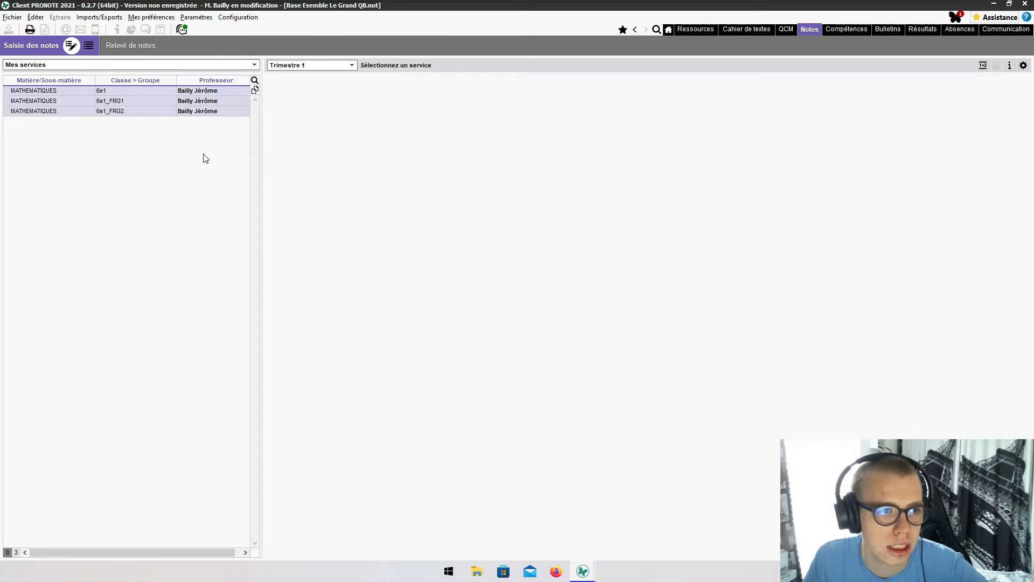
pyautogui.click(37, 92)
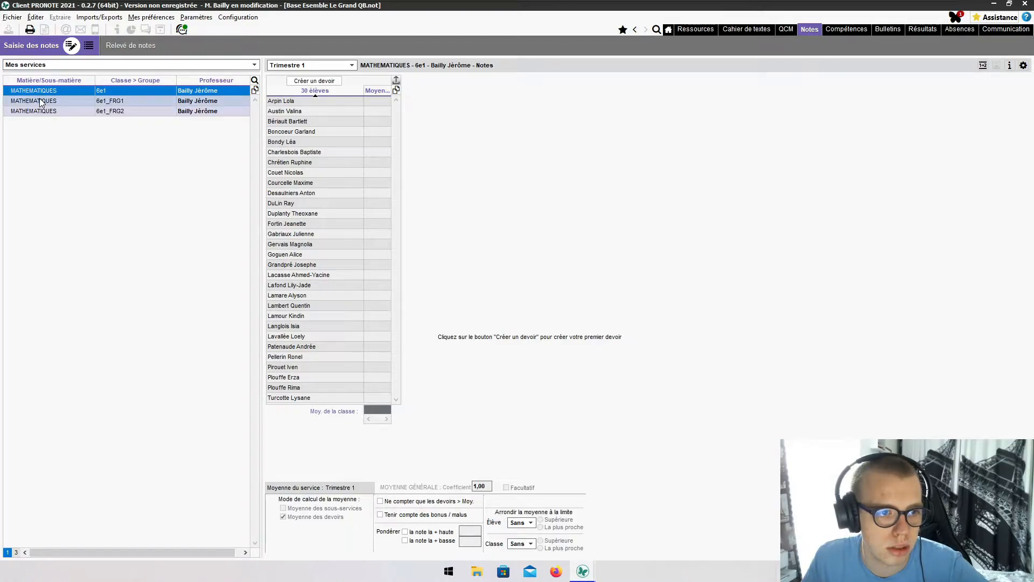
pyautogui.click(40, 101)
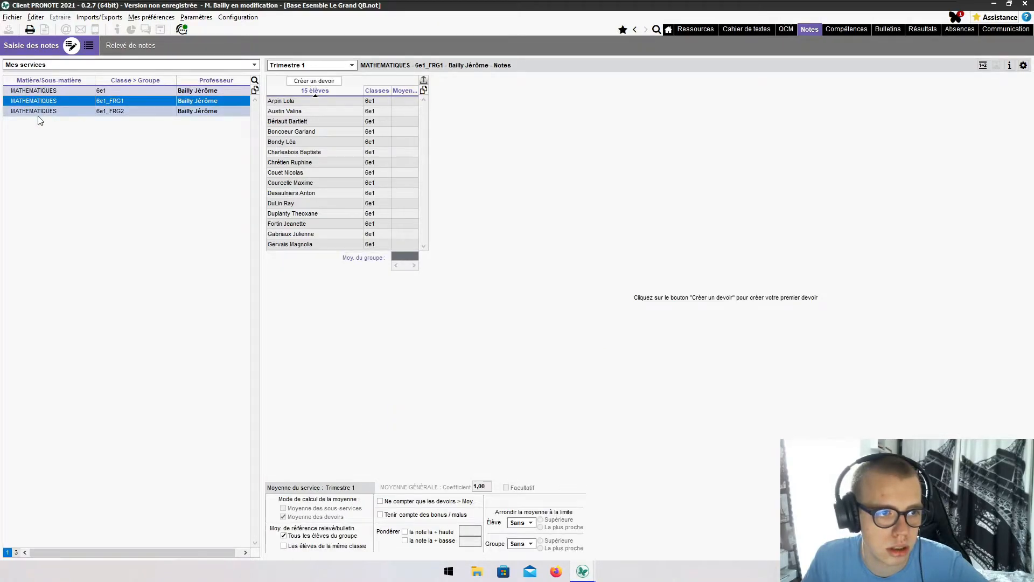
pyautogui.click(39, 115)
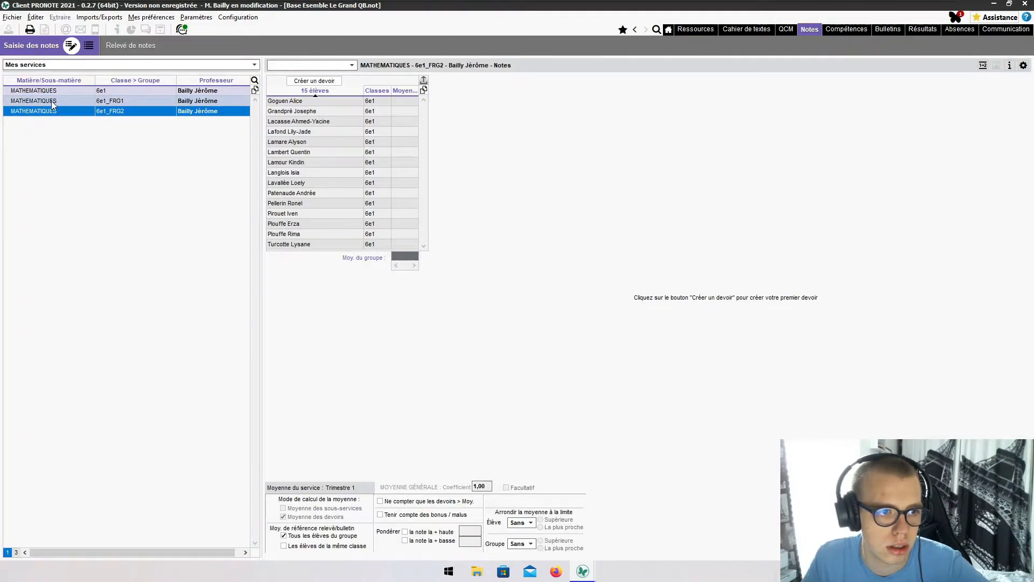
pyautogui.click(51, 102)
pyautogui.click(69, 91)
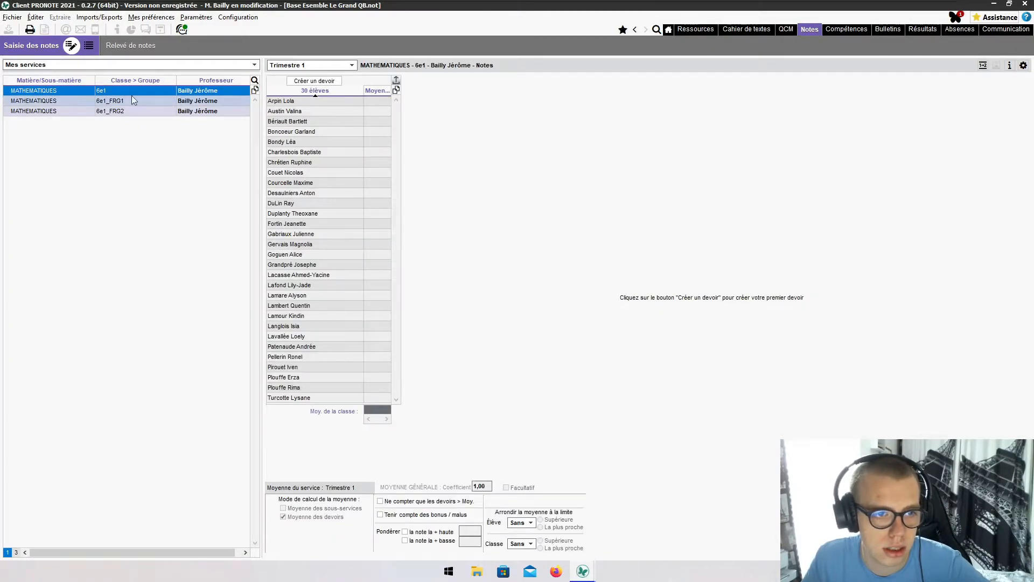
pyautogui.click(321, 80)
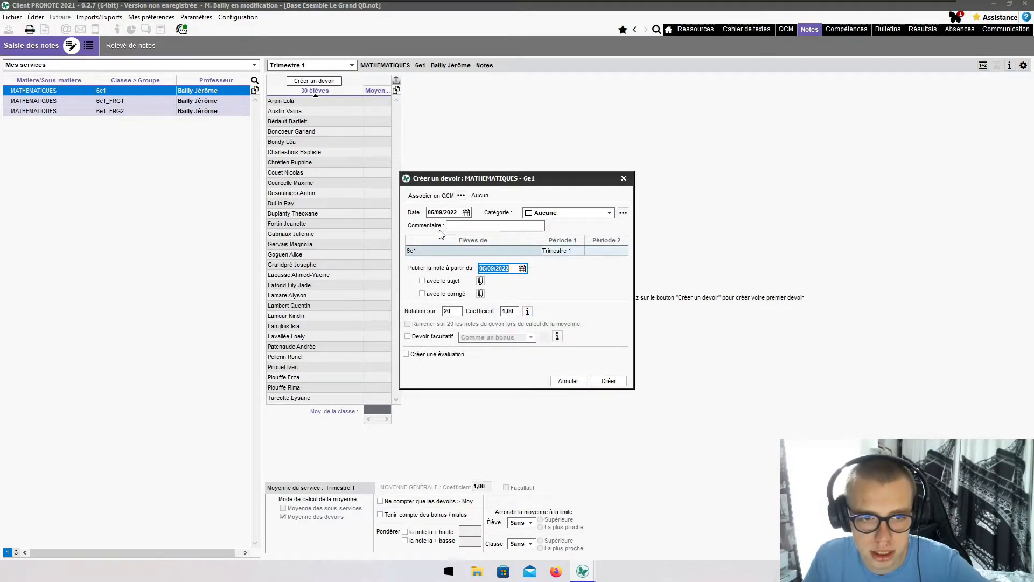
# - Create a mandatory 'Devoir en classe' assignment dated 05/09 out of 20 on the 6e1 maths sheet
pyautogui.click(586, 214)
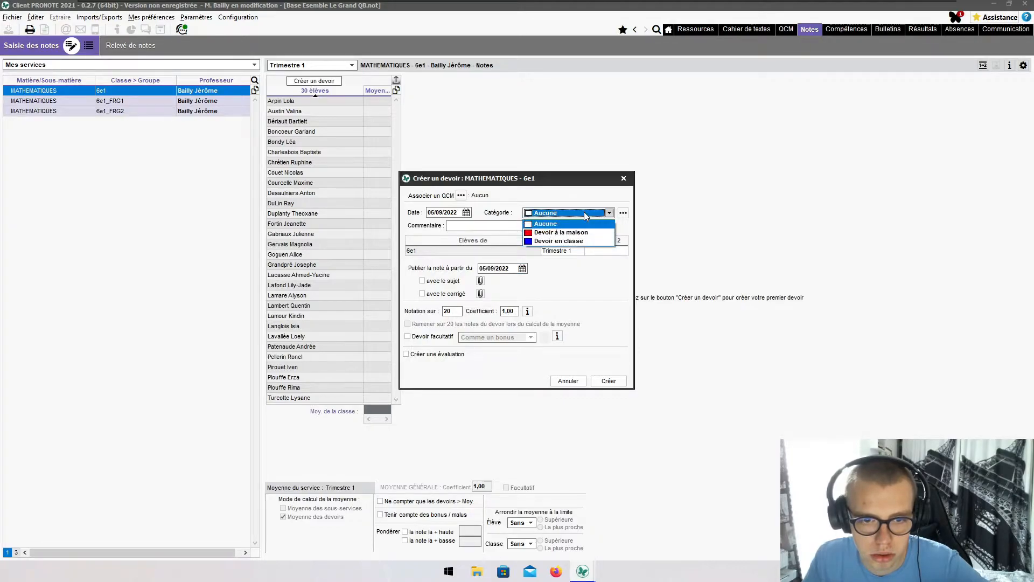
pyautogui.click(586, 218)
pyautogui.click(586, 213)
pyautogui.click(558, 241)
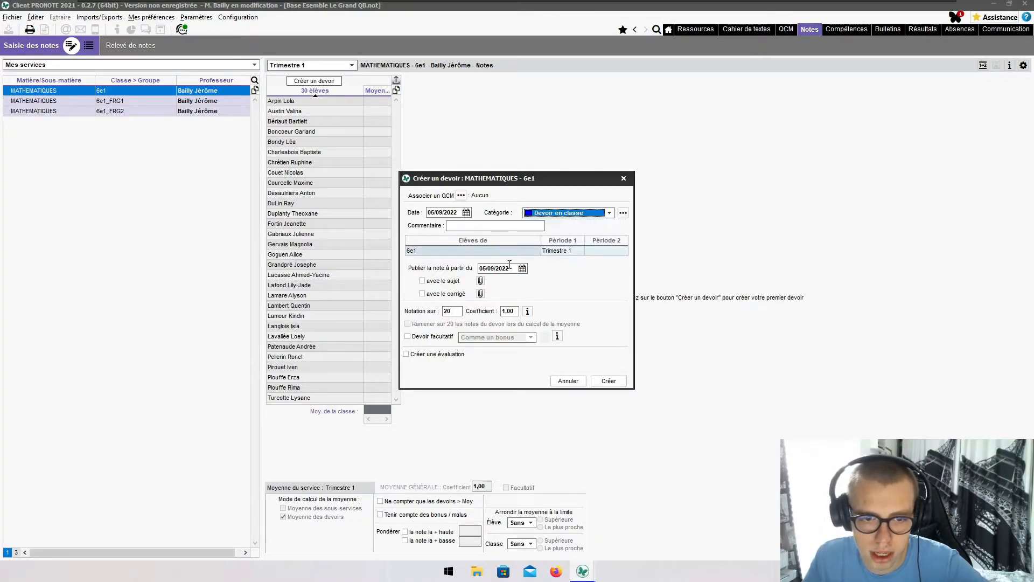
pyautogui.click(436, 338)
pyautogui.click(497, 339)
pyautogui.click(497, 343)
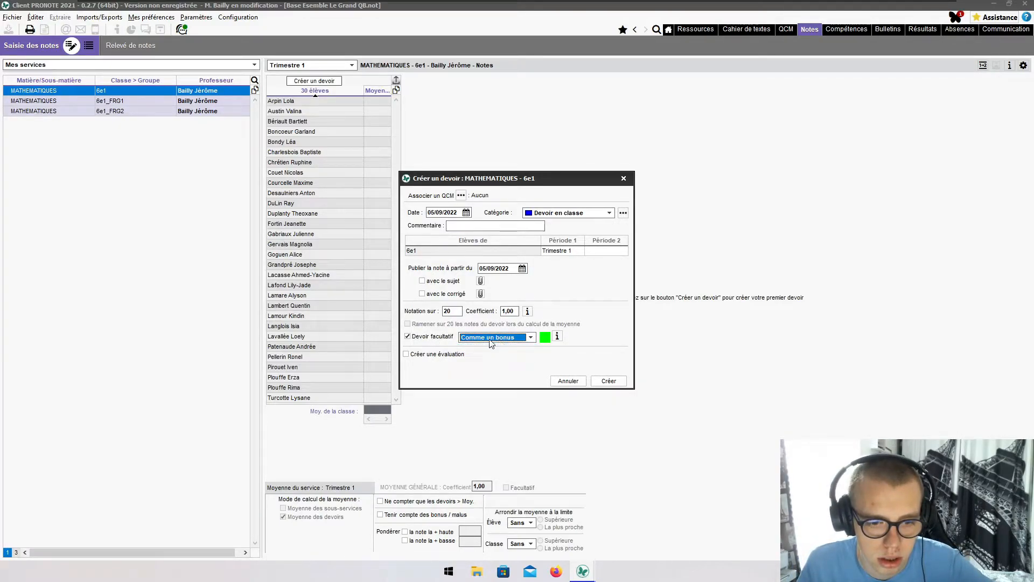
pyautogui.click(423, 338)
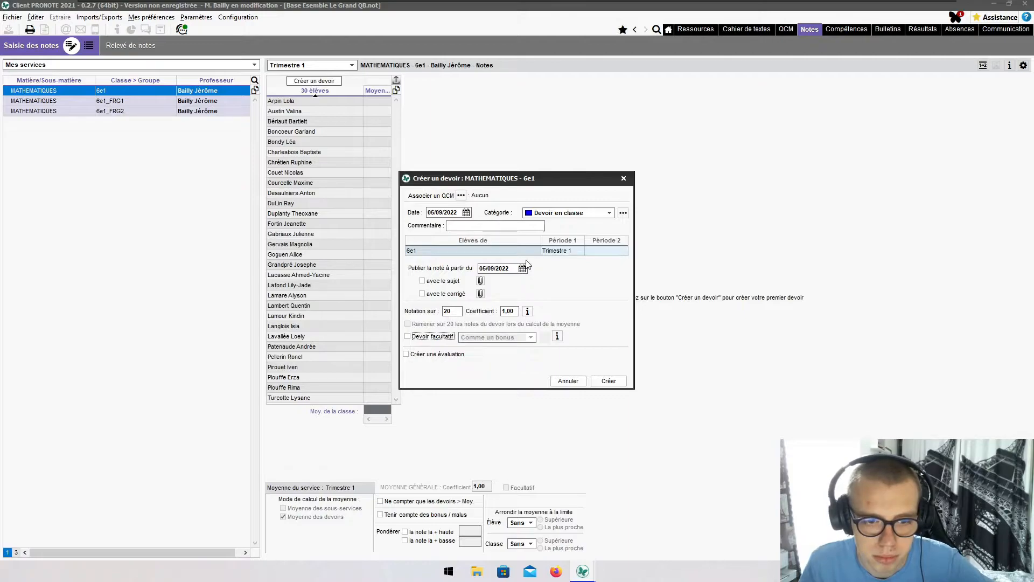
pyautogui.click(613, 380)
pyautogui.click(404, 101)
# - Enter the first 05/09 grades: 19, 14, 12, 14, 15, 14, 13, 18, 14, 15, 14, 12, 17, 14, 15, 14, 14
pyautogui.write('1')
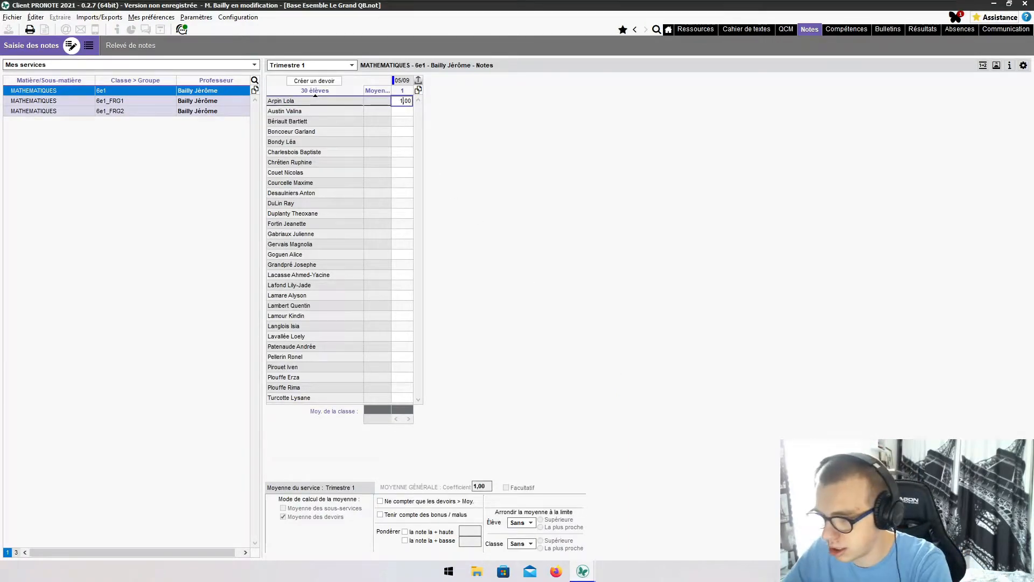
pyautogui.write('9')
pyautogui.press('Return')
pyautogui.write('14')
pyautogui.press('Return')
pyautogui.write('12')
pyautogui.press('Return')
pyautogui.write('14')
pyautogui.press('Return')
pyautogui.write('15')
pyautogui.press('Return')
pyautogui.write('14')
pyautogui.press('Return')
pyautogui.write('1')
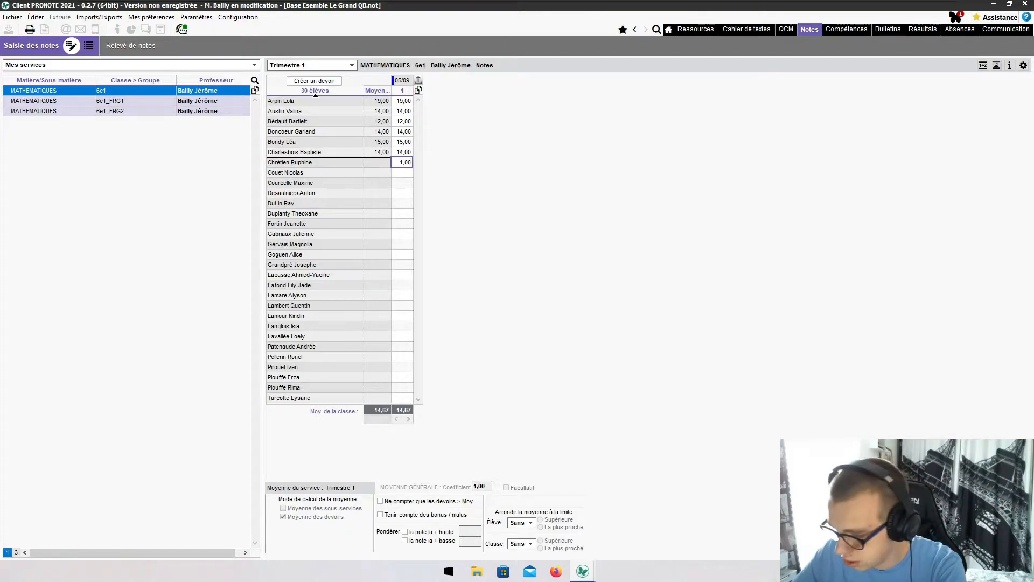
pyautogui.write('3')
pyautogui.press('Return')
pyautogui.write('18')
pyautogui.press('Return')
pyautogui.write('14')
pyautogui.press('Return')
pyautogui.write('15')
pyautogui.press('Return')
pyautogui.write('14')
pyautogui.press('Return')
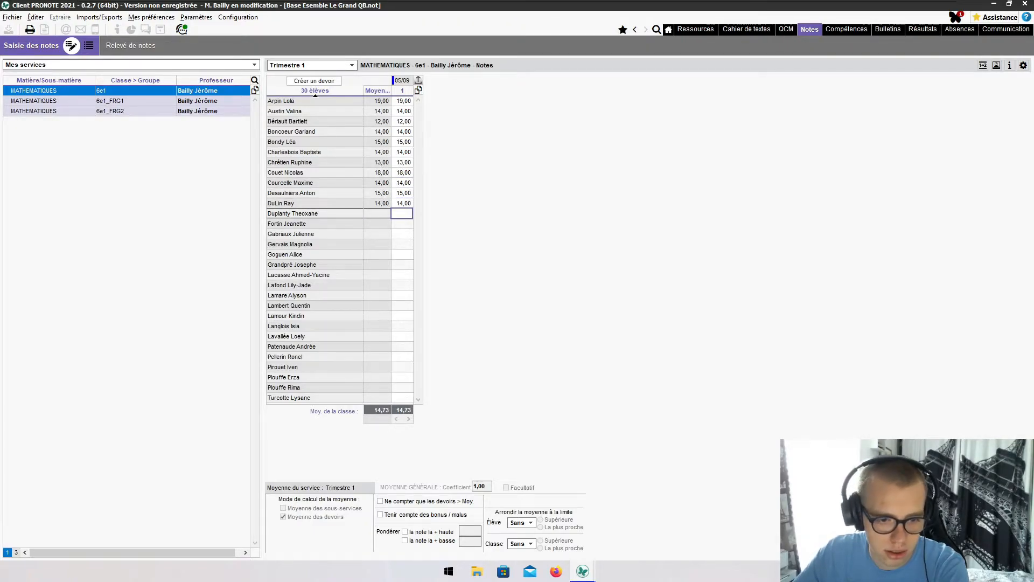
pyautogui.write('12')
pyautogui.press('Return')
pyautogui.write('17')
pyautogui.press('Return')
pyautogui.write('14')
pyautogui.press('Return')
pyautogui.write('15')
pyautogui.press('Return')
pyautogui.write('14')
pyautogui.press('Return')
pyautogui.write('14')
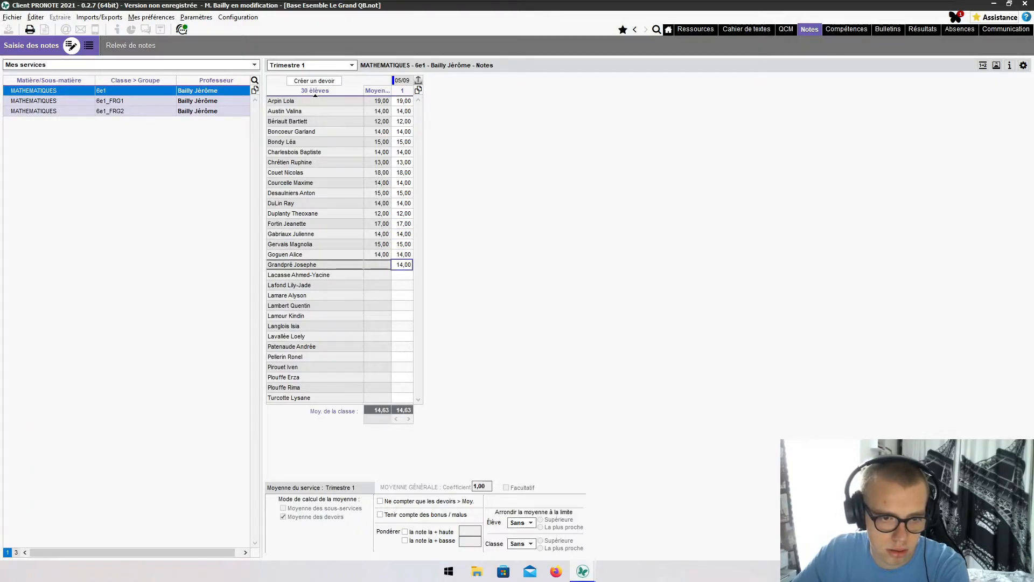
pyautogui.press('Return')
pyautogui.write('14')
# - Enter the remaining grades (15, 14, 19, 15, 14, 8, 14, absent 'a', 15, 14, 18, 14)
pyautogui.press('Return')
pyautogui.write('15')
pyautogui.press('Return')
pyautogui.write('14')
pyautogui.press('Return')
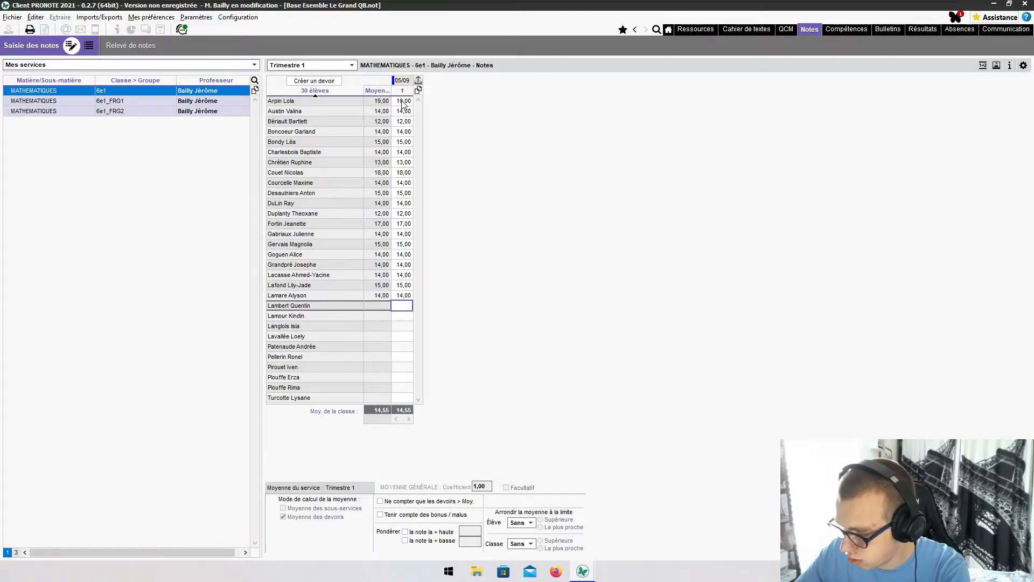
pyautogui.press('Return')
pyautogui.press('Return')
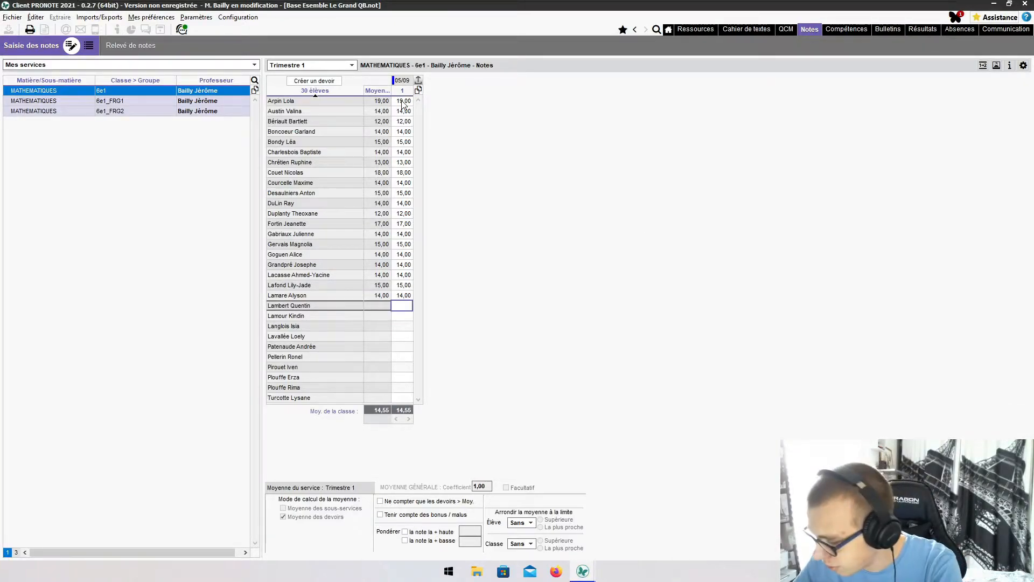
pyautogui.write('1')
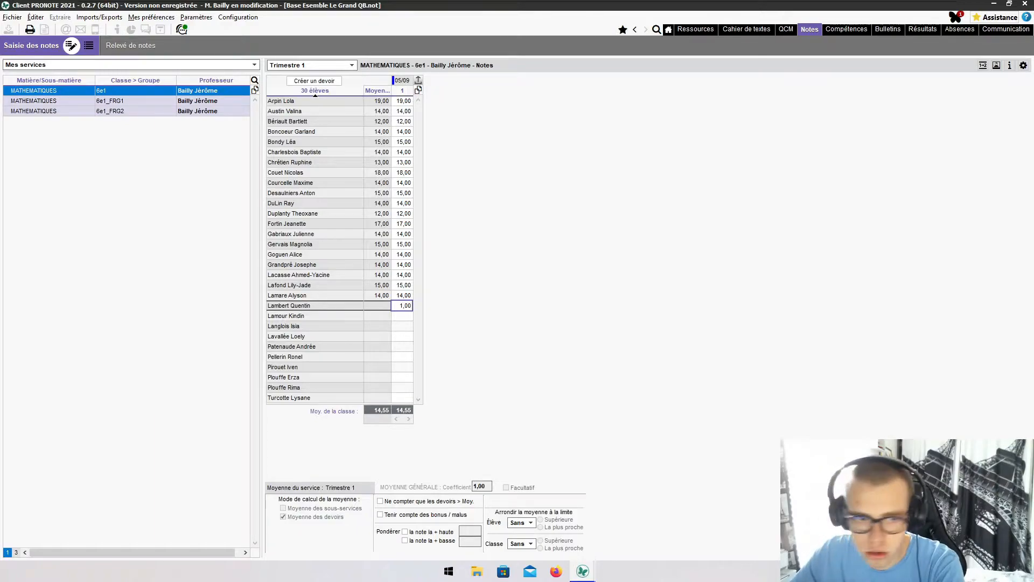
pyautogui.write('9')
pyautogui.press('Return')
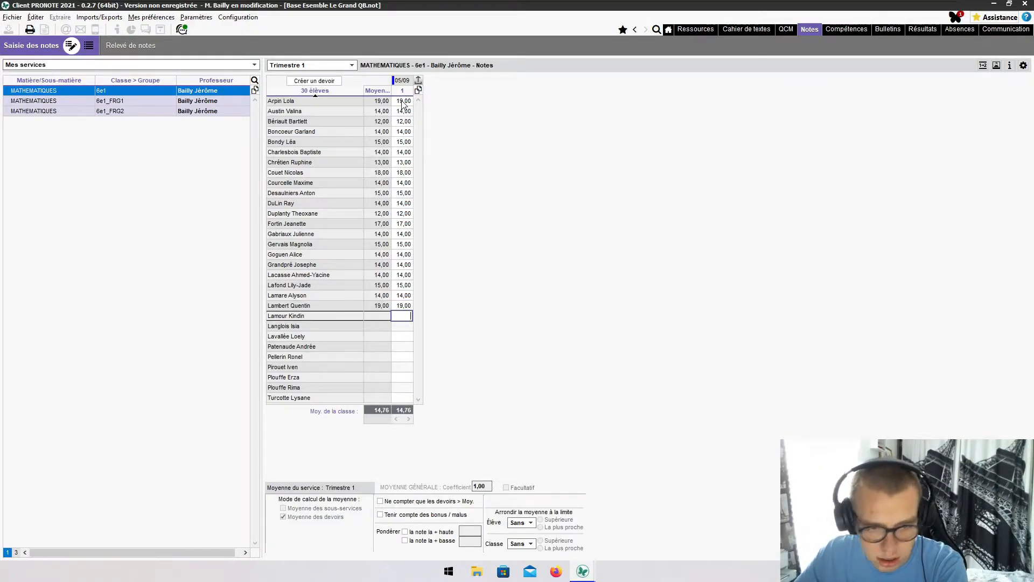
pyautogui.write('15')
pyautogui.press('Return')
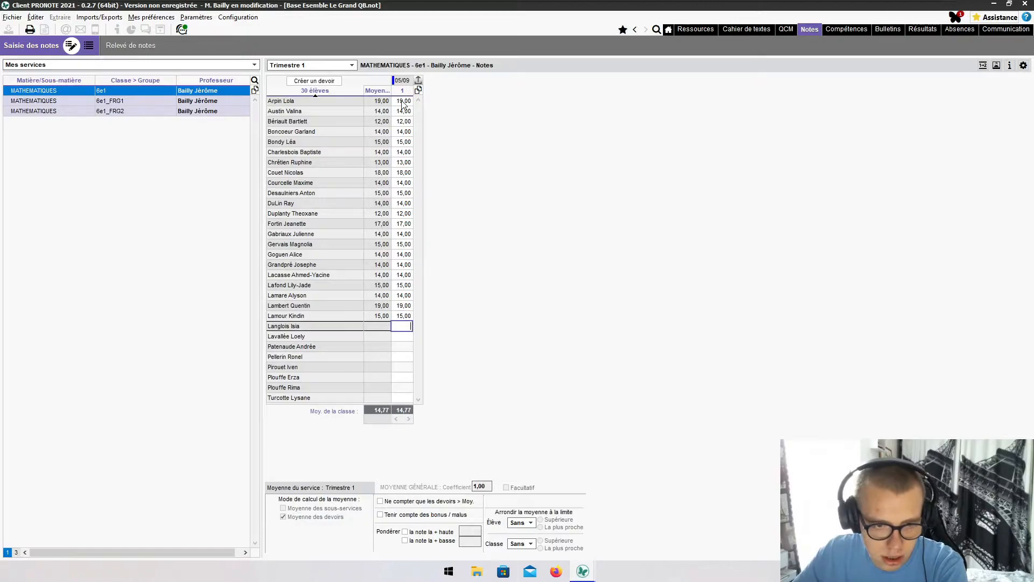
pyautogui.write('14')
pyautogui.press('Return')
pyautogui.write('8')
pyautogui.press('Return')
pyautogui.write('14')
pyautogui.press('Return')
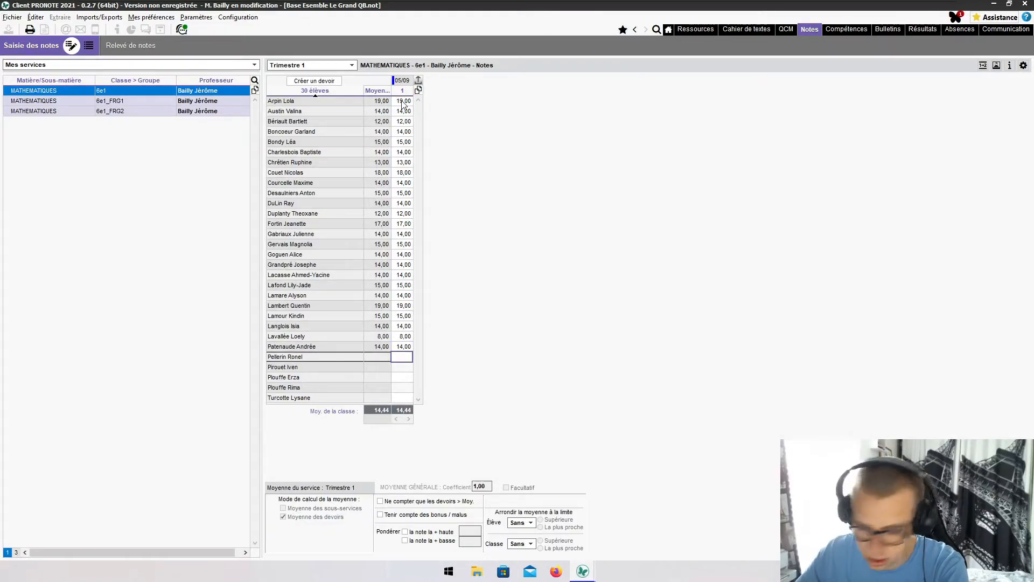
pyautogui.write('a')
pyautogui.press('Return')
pyautogui.write('n')
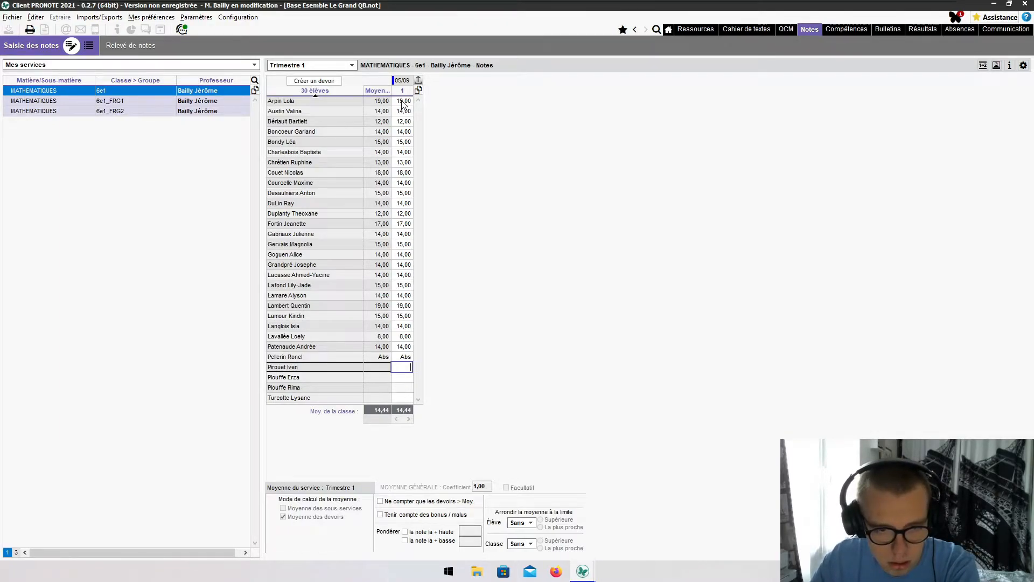
pyautogui.write('15')
pyautogui.press('Return')
pyautogui.write('14')
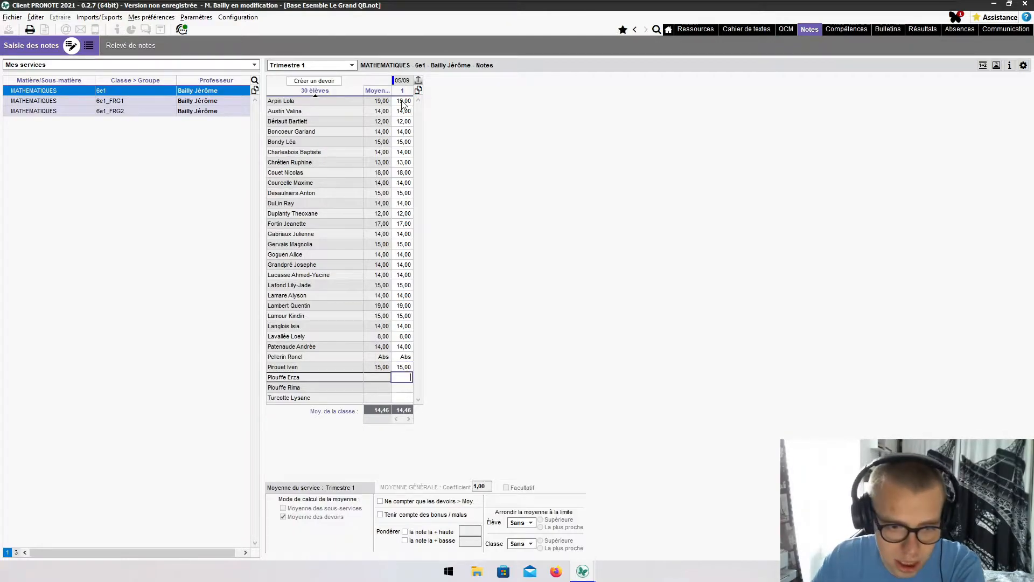
pyautogui.press('Return')
pyautogui.write('18')
pyautogui.press('Return')
pyautogui.write('14')
pyautogui.press('Return')
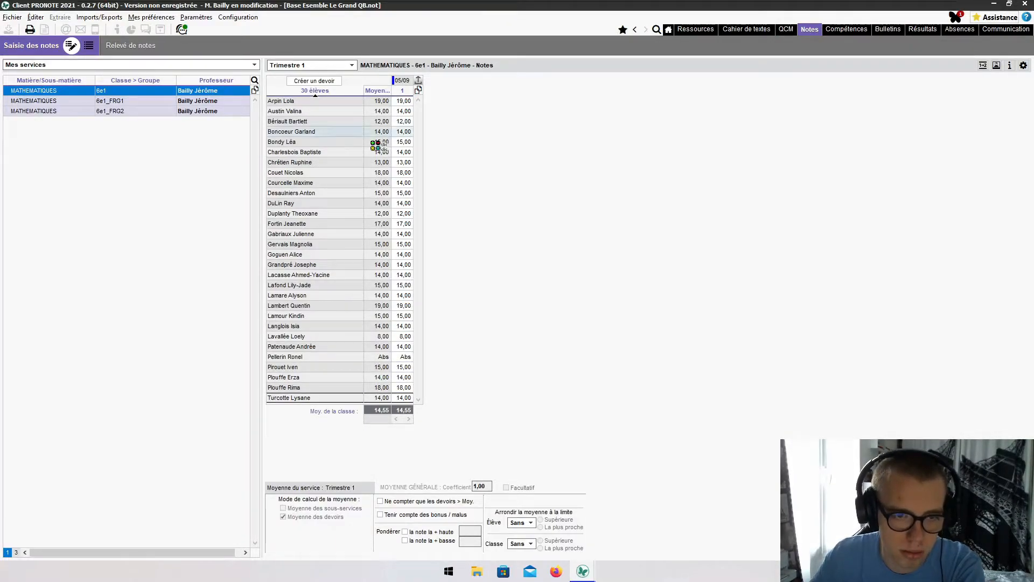
pyautogui.moveTo(1033, 193); pyautogui.dragTo(506, 0)
# - In the student space, view the 19,00 MATHEMATIQUES 05/09 grade details, then return to the PRONOTE client
pyautogui.click(131, 97)
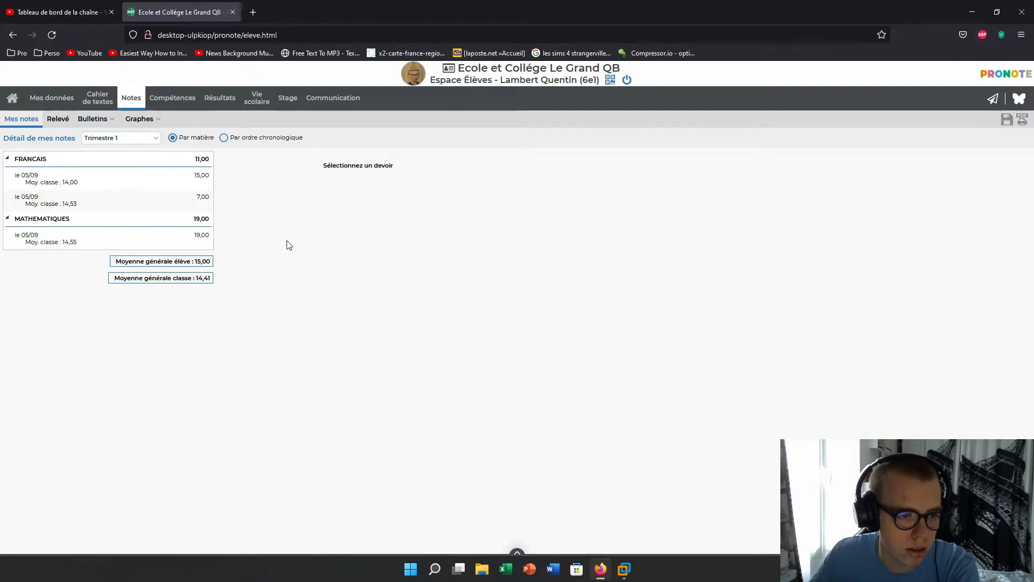
pyautogui.click(170, 238)
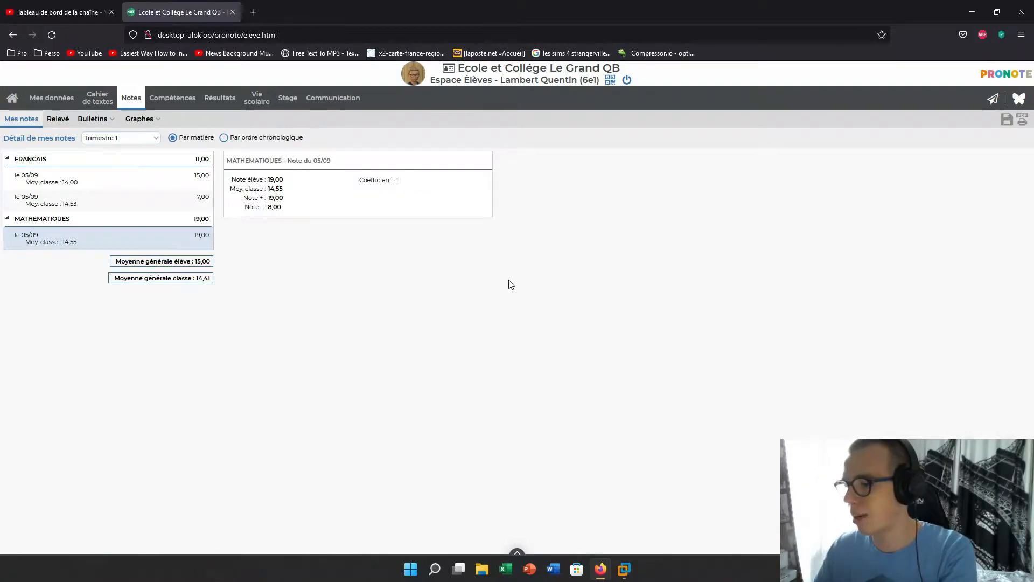
pyautogui.moveTo(624, 568)
pyautogui.click(731, 476)
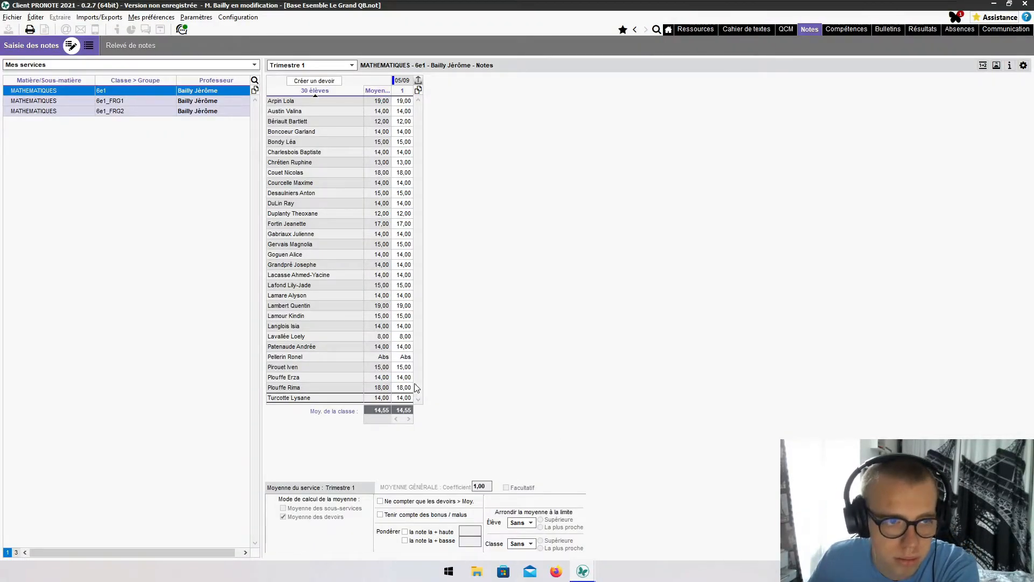
# - Create a new 05/09 assignment on the 6e1_FRG1 group's grade sheet
pyautogui.click(144, 103)
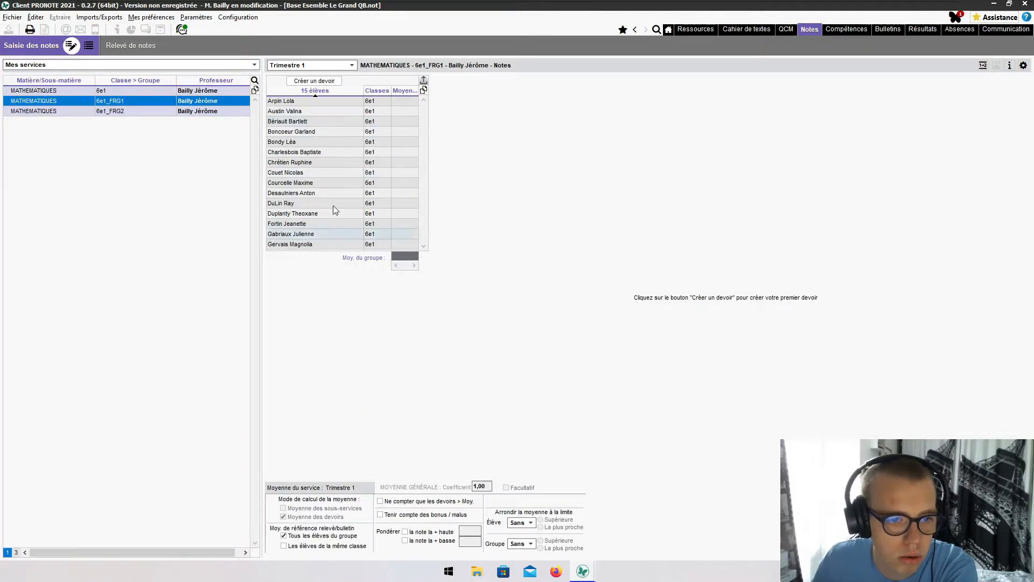
pyautogui.click(314, 81)
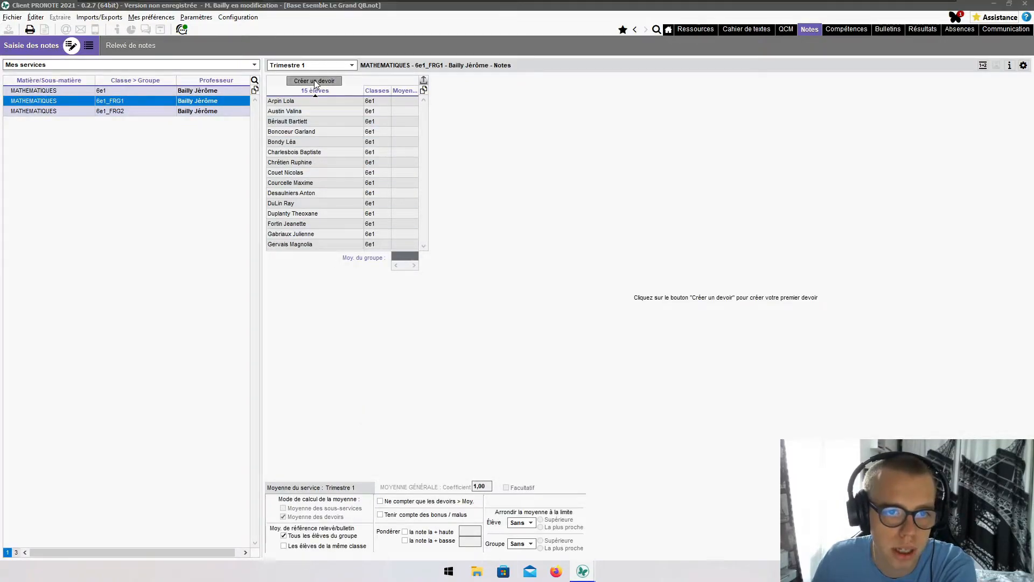
pyautogui.click(609, 380)
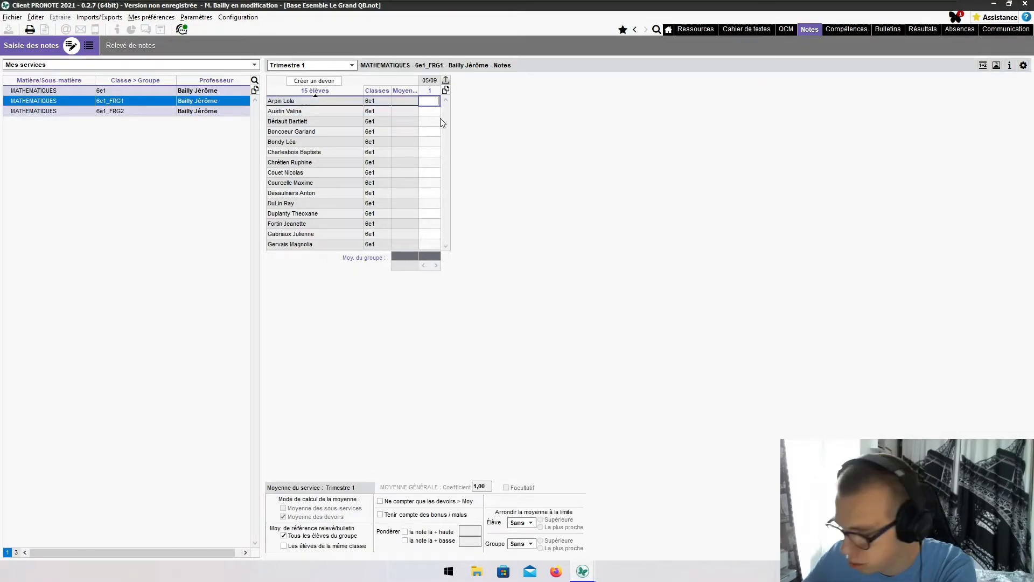
# - Enter the 6e1_FRG1 grades (18, 14, 15, 14, 15, 14, 15, 15, 15, 15, 18, 12, 17, 12), averaging 14,13
pyautogui.write('18')
pyautogui.press('Return')
pyautogui.write('14')
pyautogui.press('Return')
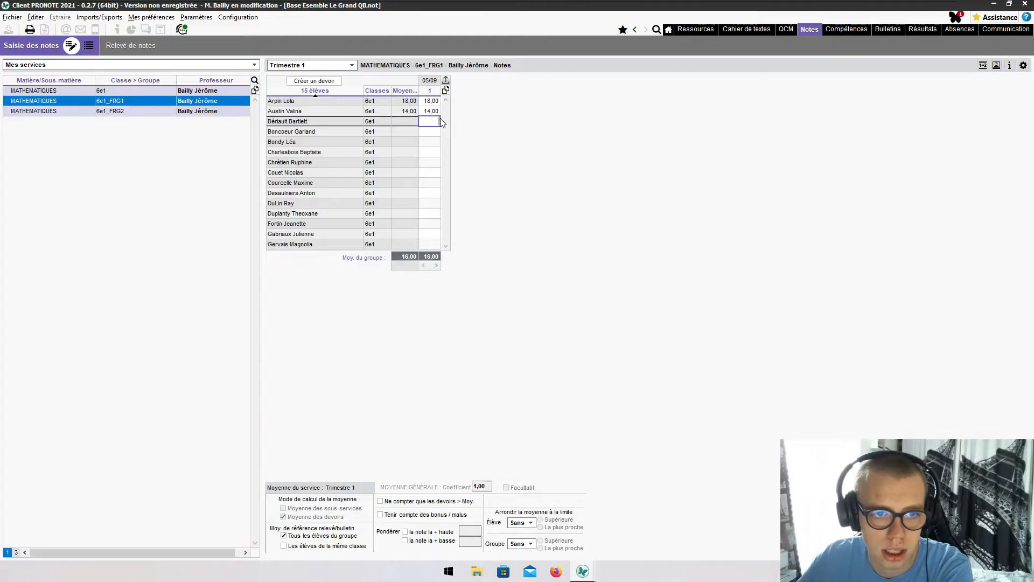
pyautogui.press('Return')
pyautogui.write('14')
pyautogui.press('Return')
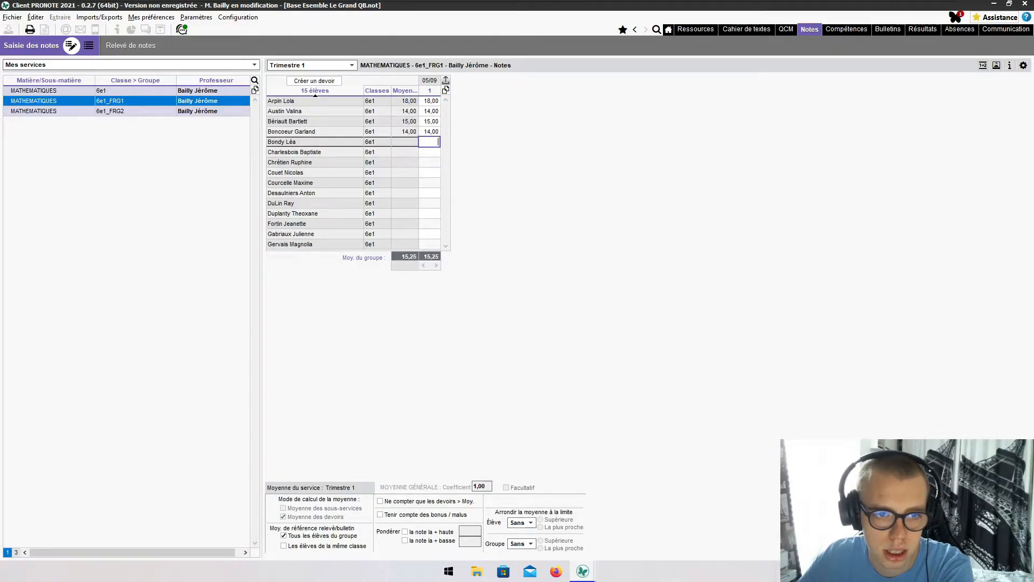
pyautogui.press('Return')
pyautogui.write('14')
pyautogui.press('Return')
pyautogui.write('1')
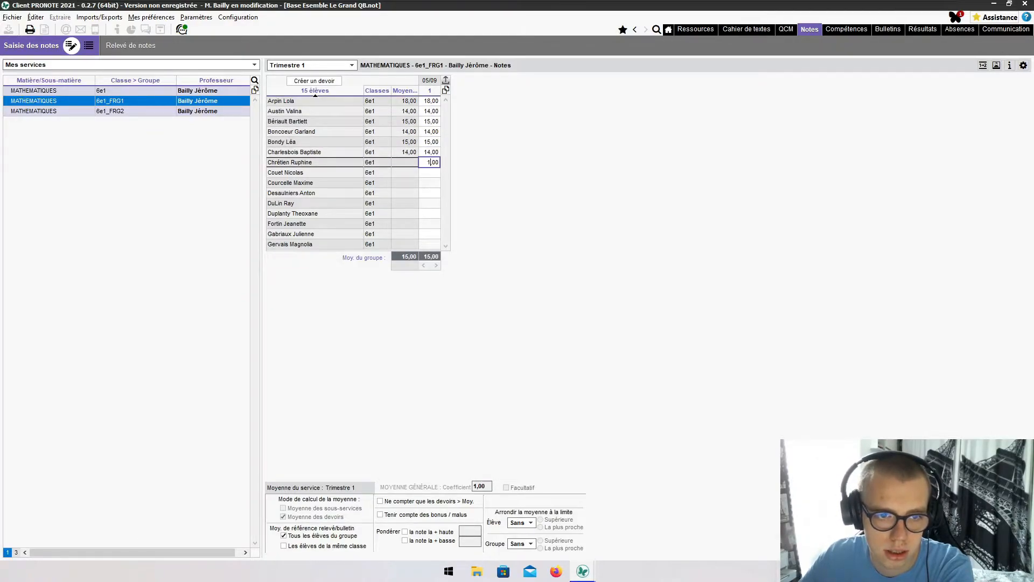
pyautogui.write('15')
pyautogui.press('Return')
pyautogui.write('115')
pyautogui.press('Return')
pyautogui.write('15')
pyautogui.press('Return')
pyautogui.write('15')
pyautogui.press('Return')
pyautogui.write('18')
pyautogui.press('Return')
pyautogui.write('12')
pyautogui.press('Return')
pyautogui.write('17')
pyautogui.press('Return')
pyautogui.write('12')
pyautogui.press('Return')
pyautogui.write('3')
pyautogui.press('Return')
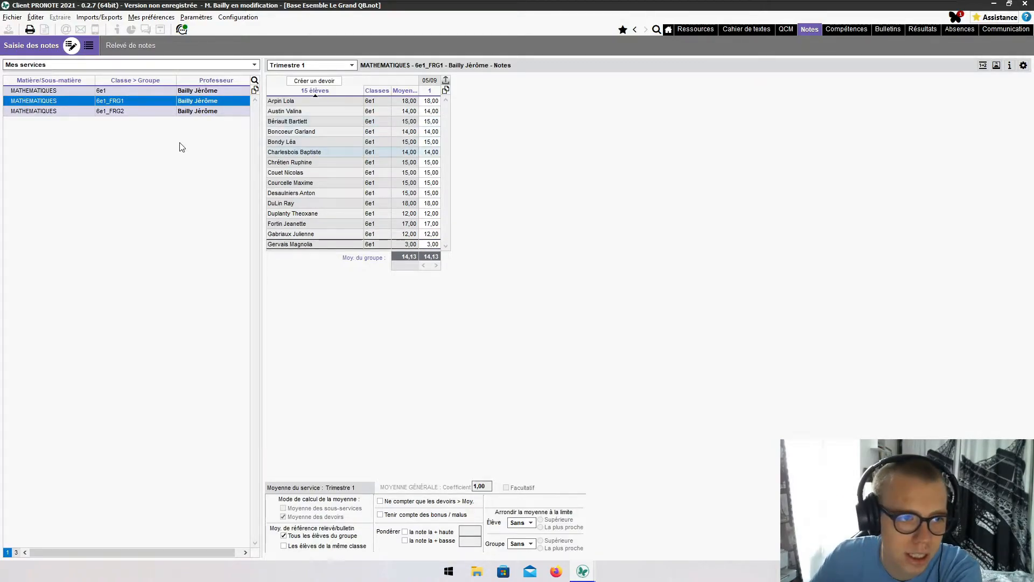
# - Create a matching 05/09 assignment on the 6e1_FRG2 group's grade sheet
pyautogui.click(188, 111)
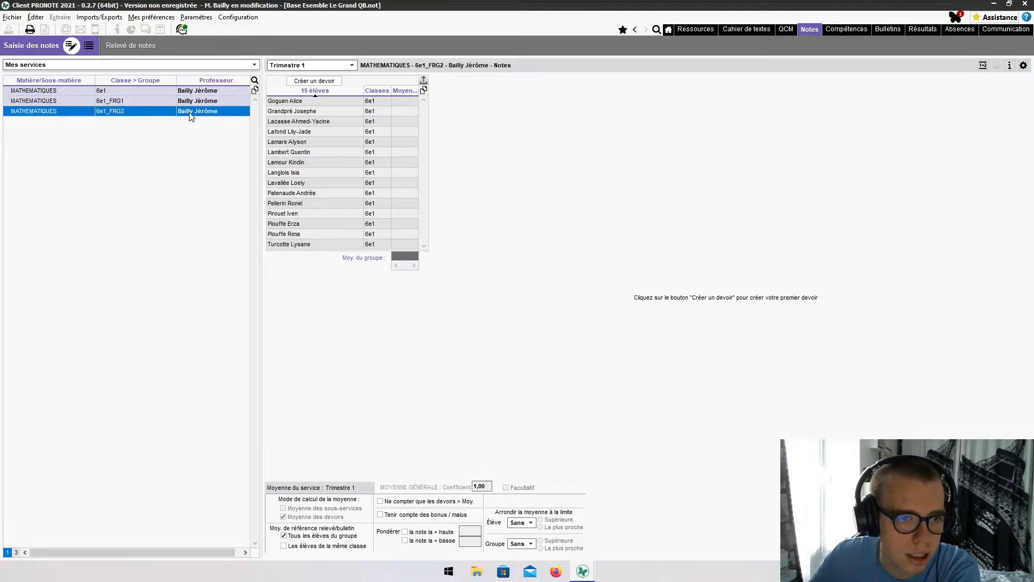
pyautogui.click(306, 81)
pyautogui.click(615, 381)
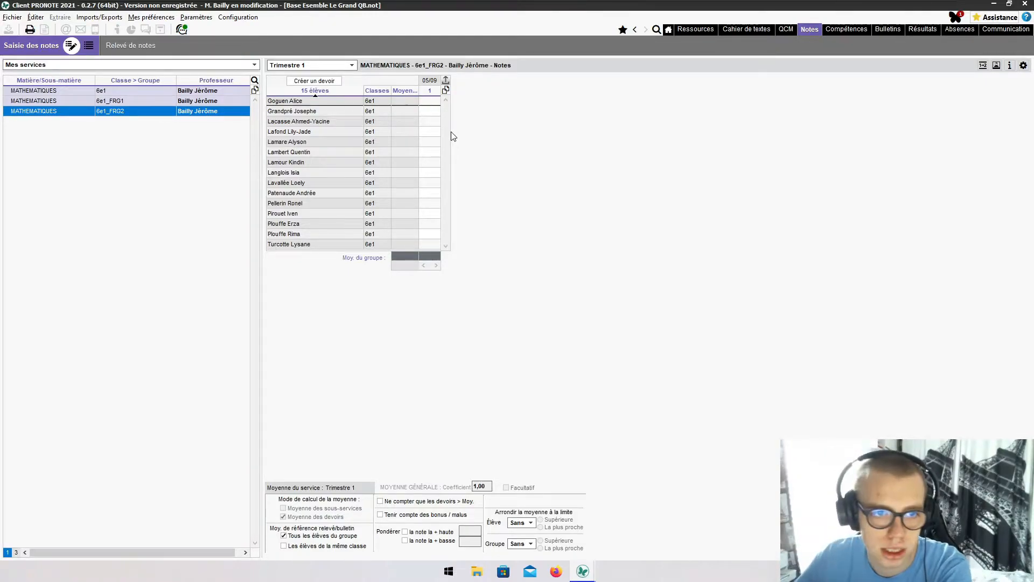
# - Enter the 05/09 marks 15, 14, 15, 12, 14, 18, 12, 15, 12, 17, 12, 14, 12, 14, 13 down the column
pyautogui.click(433, 103)
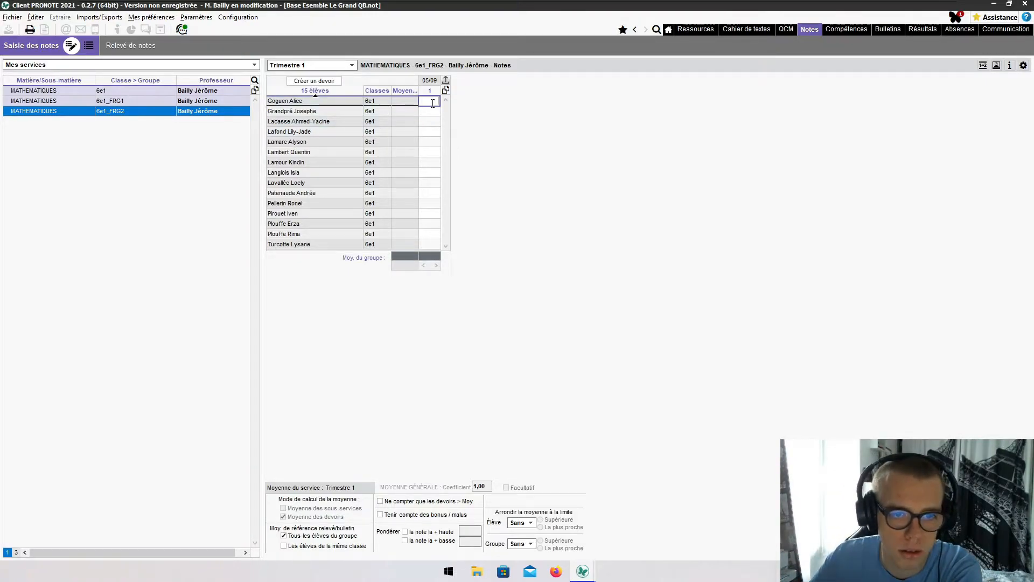
pyautogui.write('15')
pyautogui.press('Return')
pyautogui.write('14')
pyautogui.press('Return')
pyautogui.write('15')
pyautogui.press('Return')
pyautogui.write('12')
pyautogui.press('Return')
pyautogui.write('1')
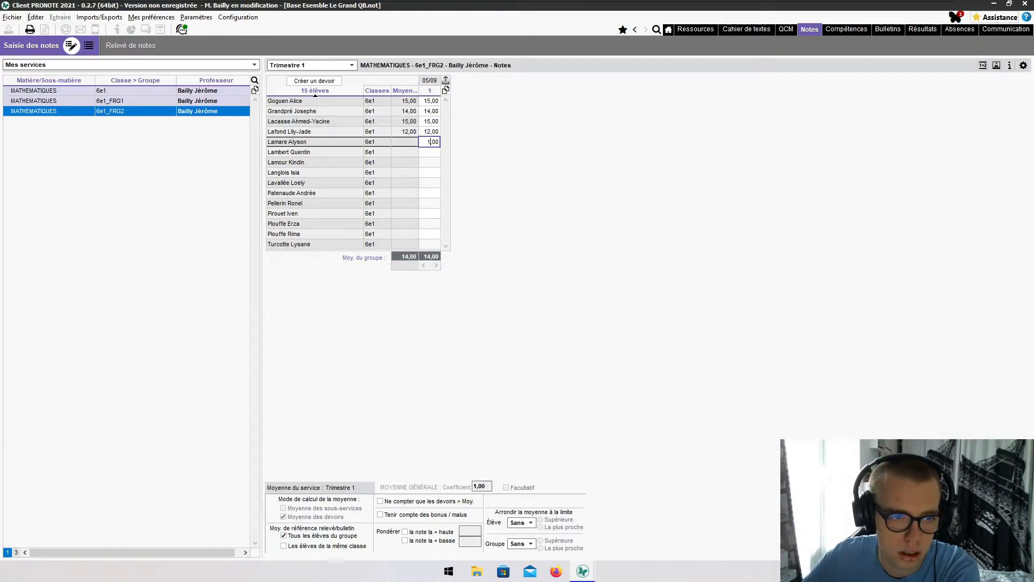
pyautogui.write('14')
pyautogui.press('Return')
pyautogui.write('1')
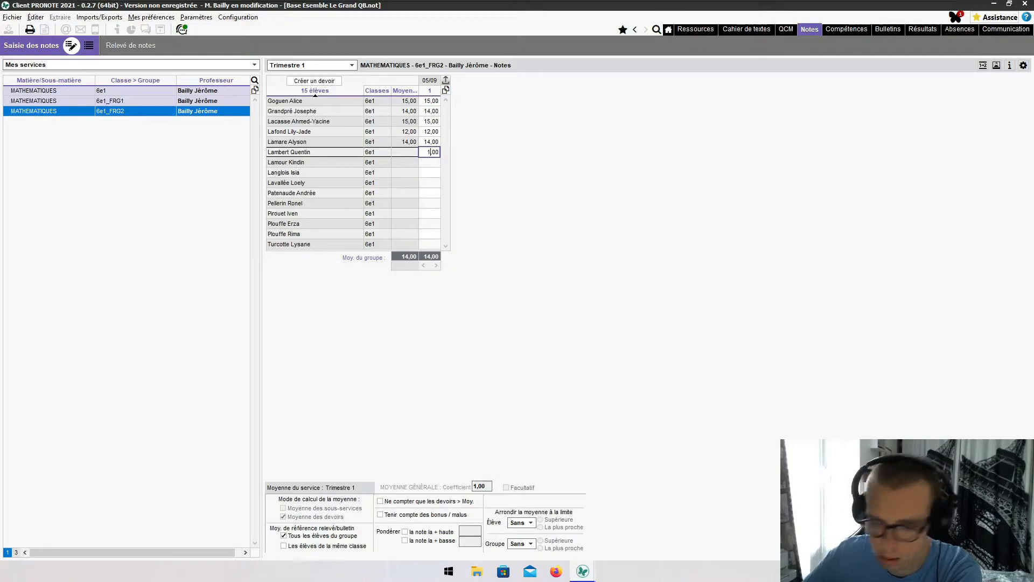
pyautogui.write('8')
pyautogui.press('Return')
pyautogui.write('12')
pyautogui.press('Return')
pyautogui.write('15')
pyautogui.press('Return')
pyautogui.write('1')
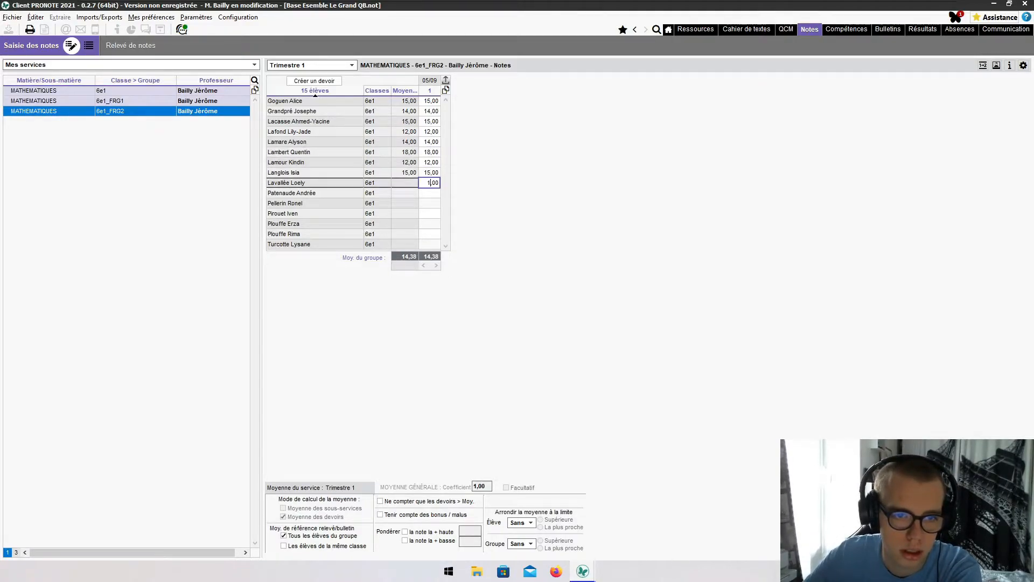
pyautogui.write('2')
pyautogui.press('Return')
pyautogui.write('17')
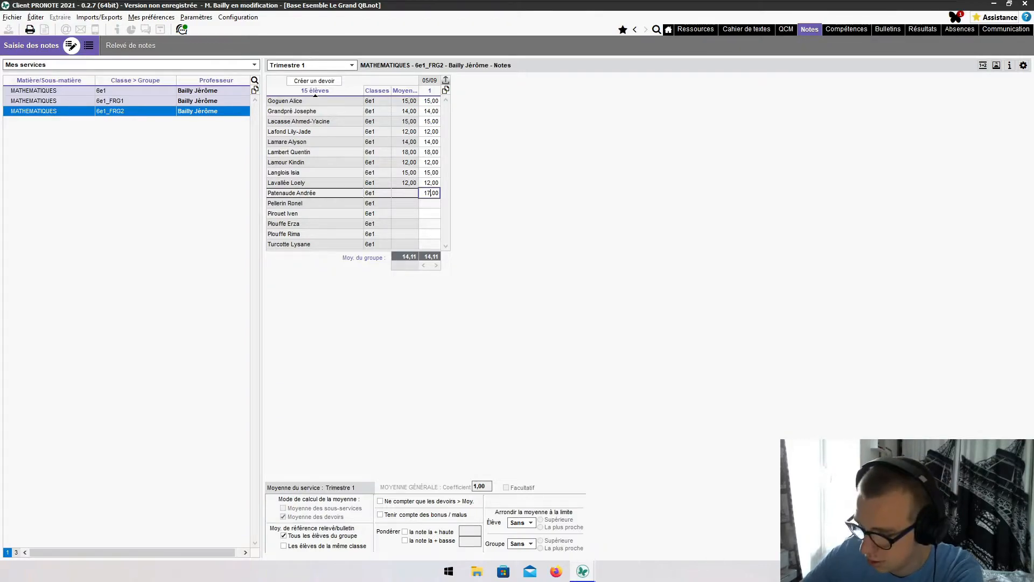
pyautogui.press('Return')
pyautogui.write('12')
pyautogui.press('Return')
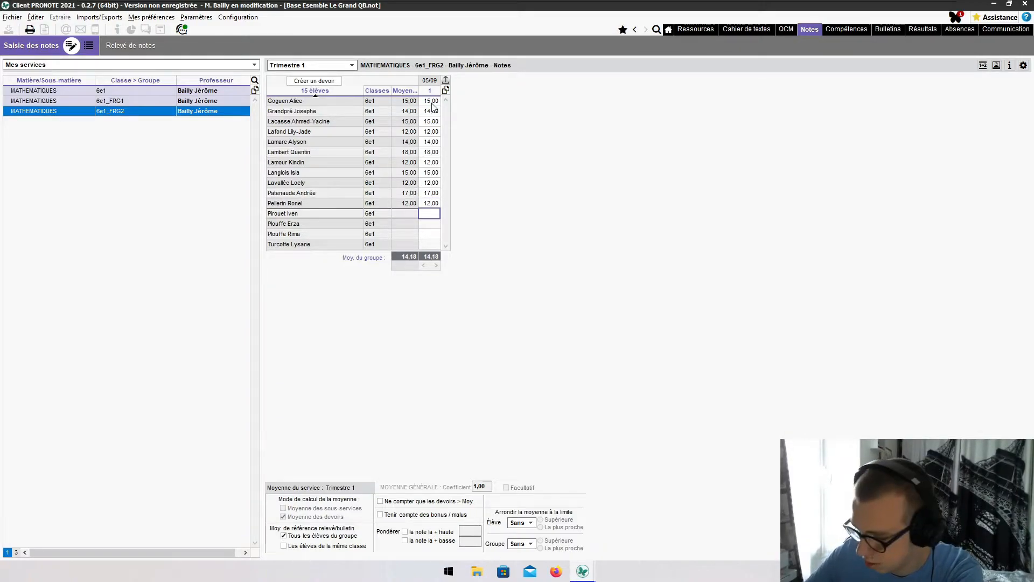
pyautogui.write('14')
pyautogui.press('Return')
pyautogui.write('12')
pyautogui.press('Return')
pyautogui.write('14')
pyautogui.press('Return')
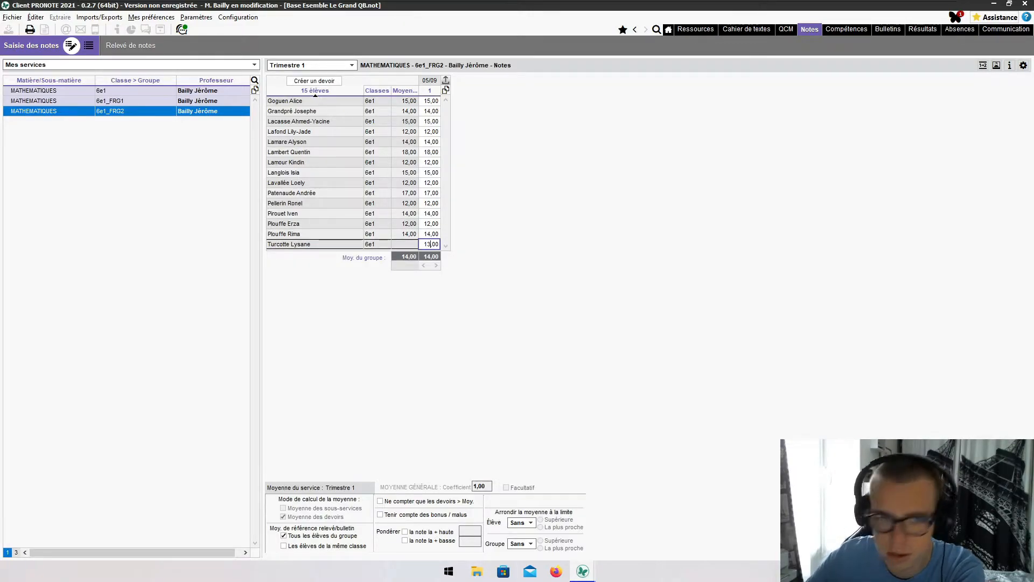
pyautogui.write('13')
pyautogui.press('Return')
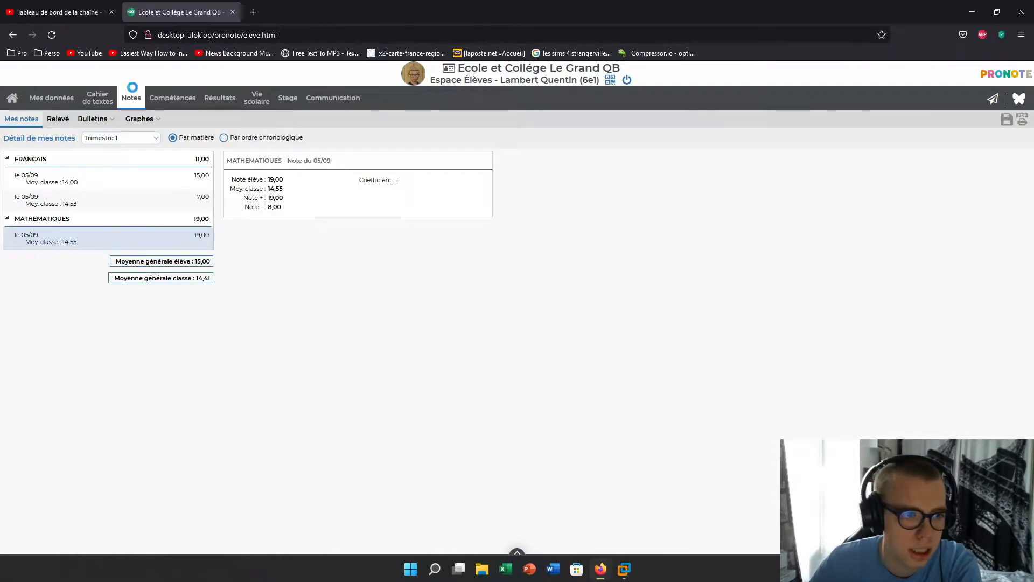
# - Refresh the student's Notes page to see the new 18,00 maths grade, then return to the PRONOTE client
pyautogui.click(133, 91)
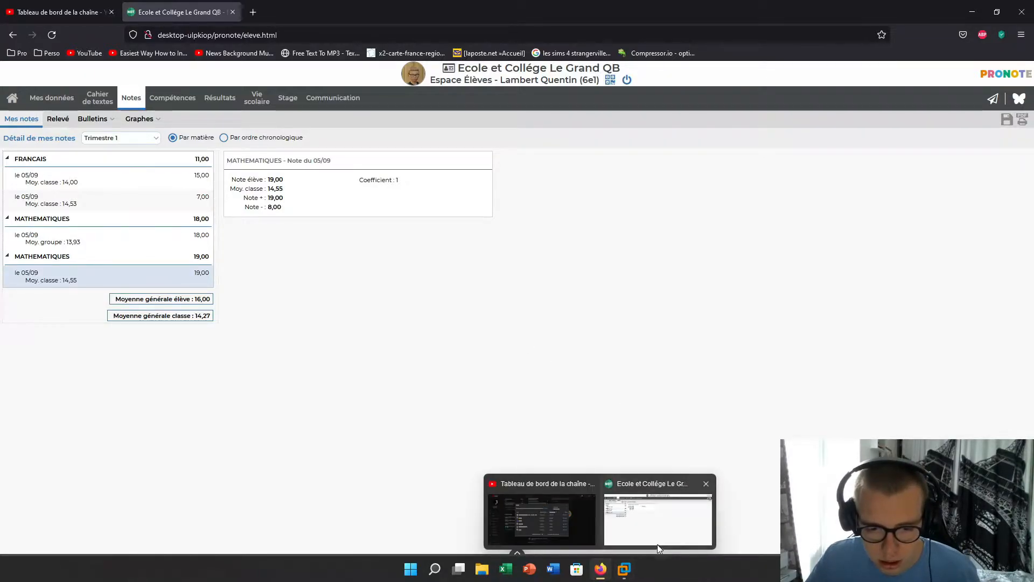
pyautogui.moveTo(624, 569)
pyautogui.click(695, 506)
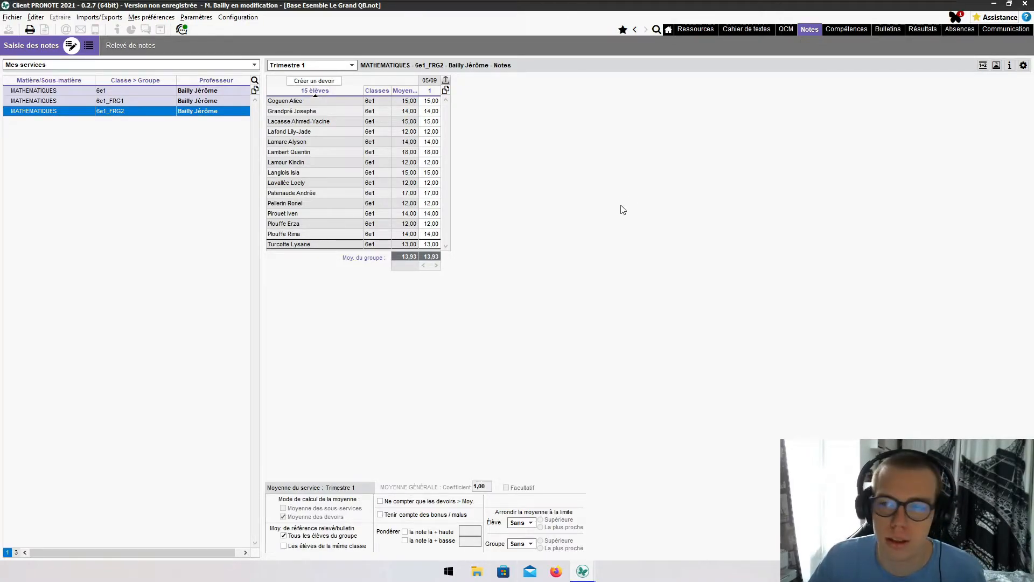
# - Close the teacher's client, review the MATHEMATIQUES and EPS grading services, and show the Professeurs list
pyautogui.click(1030, 5)
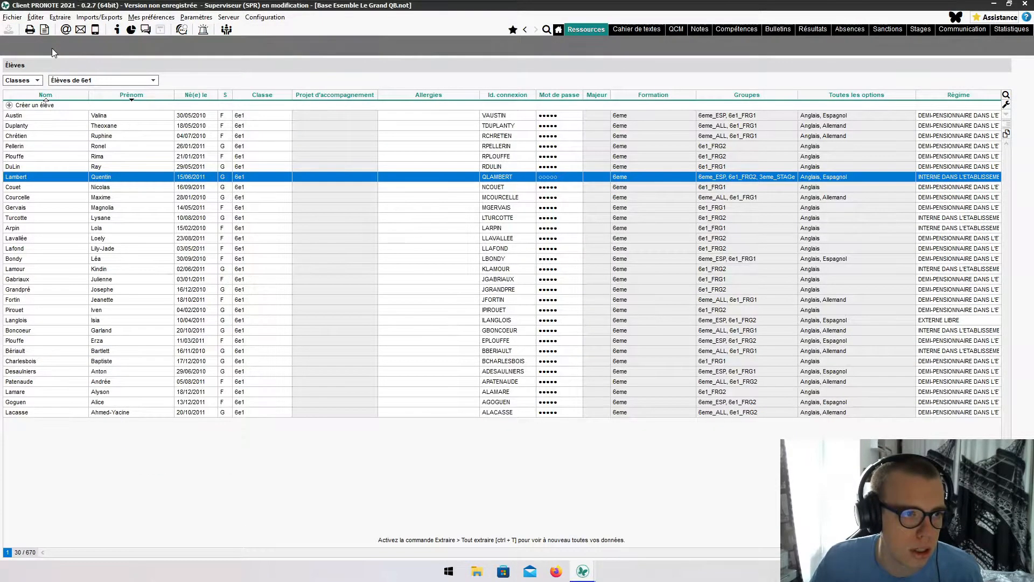
pyautogui.click(52, 48)
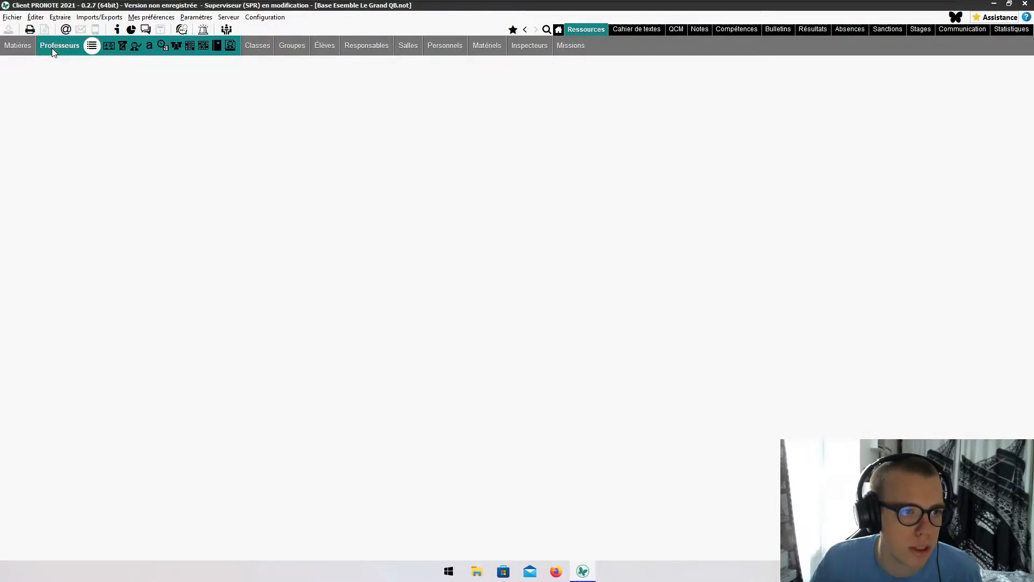
pyautogui.click(21, 44)
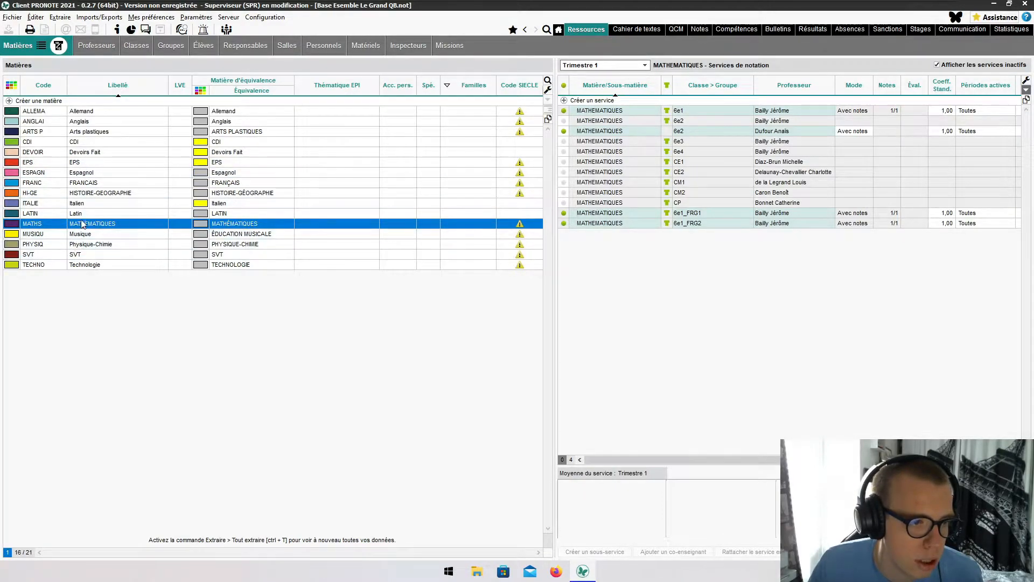
pyautogui.click(100, 163)
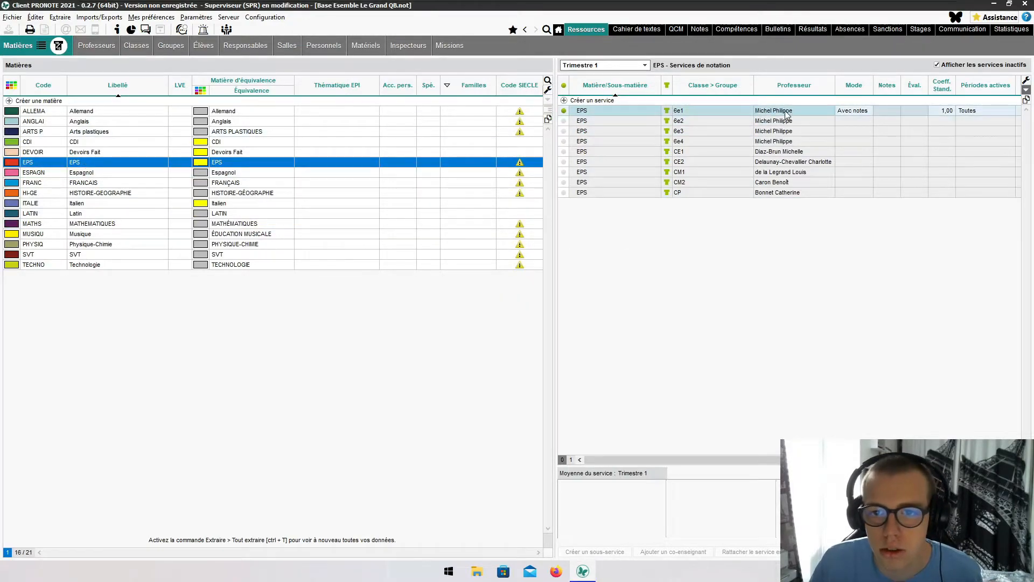
pyautogui.click(96, 46)
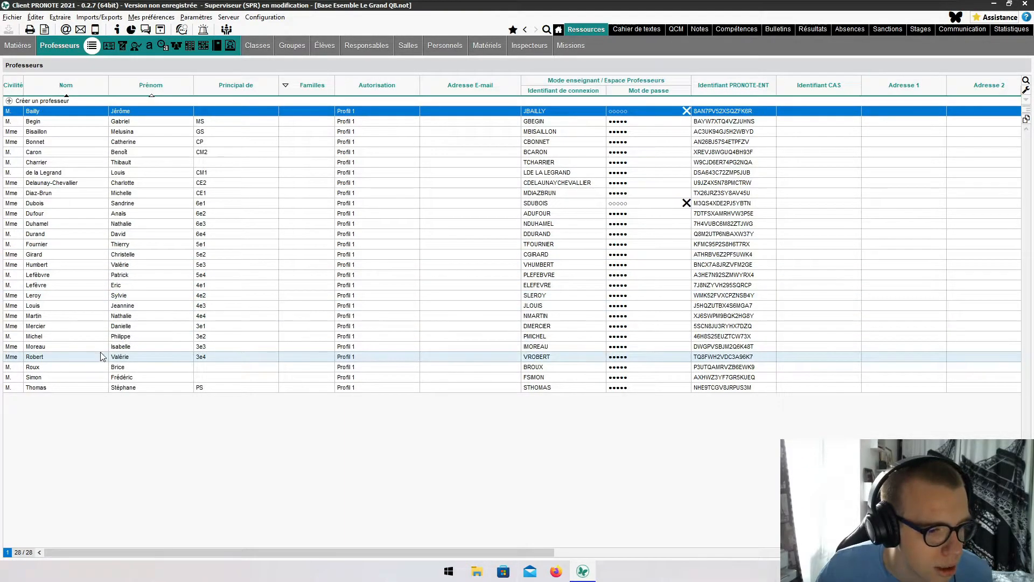
# - Check the 3e2 teacher's login without changing it, then start a second PRONOTE client
pyautogui.click(152, 339)
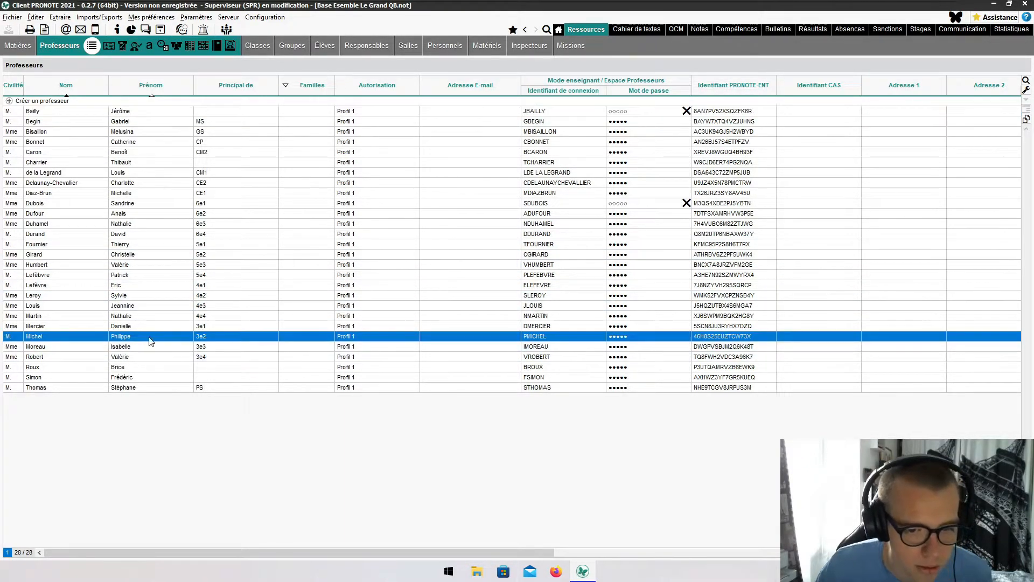
pyautogui.click(536, 336)
pyautogui.hotkey('ctrl', 'x')
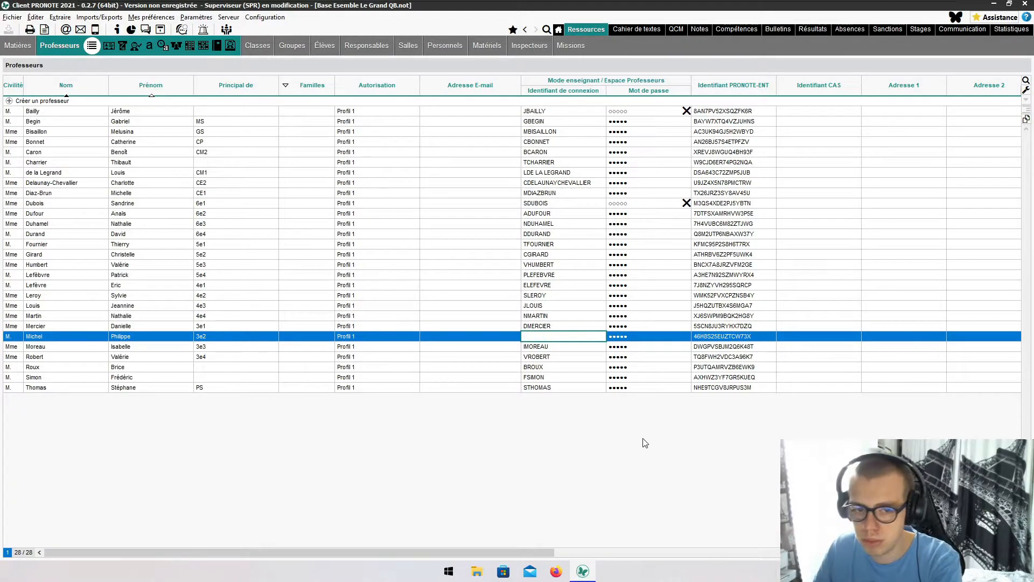
pyautogui.click(644, 441)
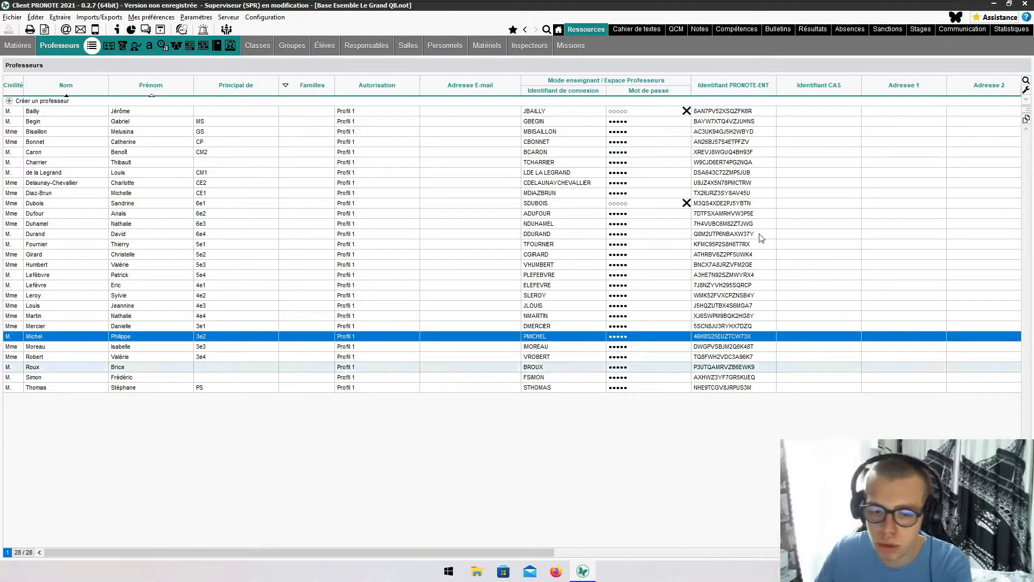
pyautogui.click(991, 4)
pyautogui.click(432, 520)
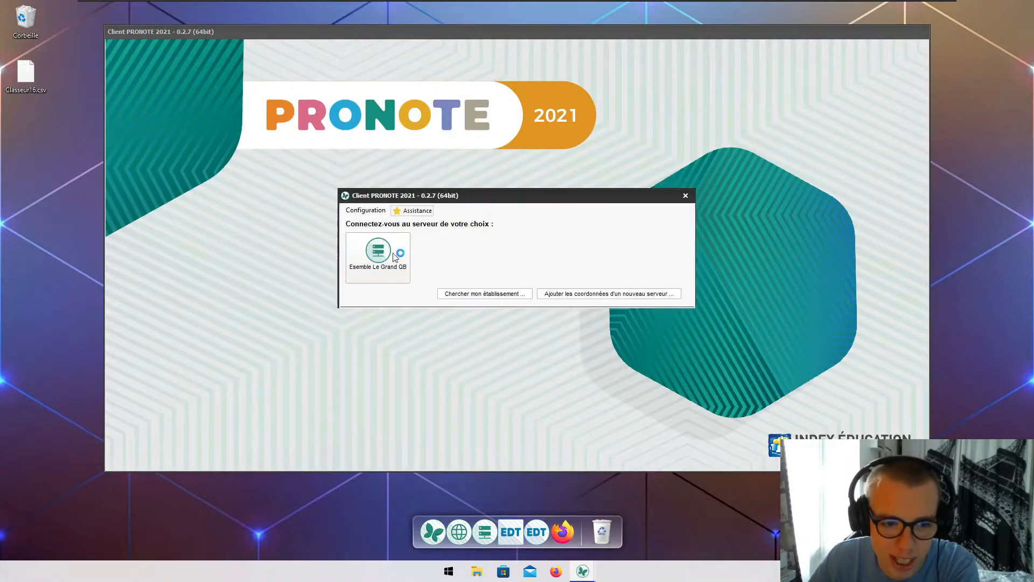
# - Connect to the Esemble Le Grand QB server, enter the teacher's login, and look up their password
pyautogui.doubleClick(376, 247)
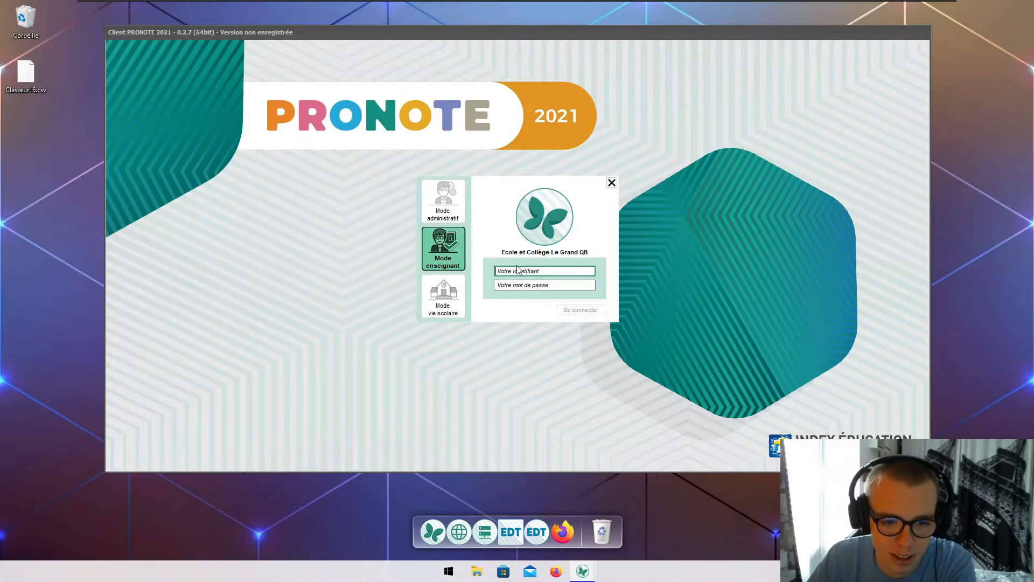
pyautogui.press('Tab')
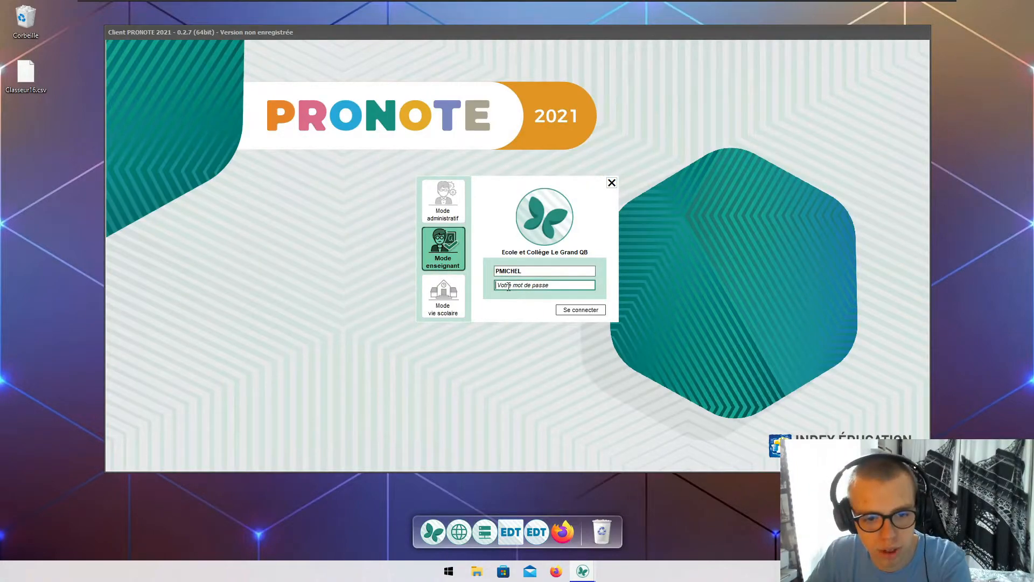
pyautogui.click(591, 576)
pyautogui.click(560, 527)
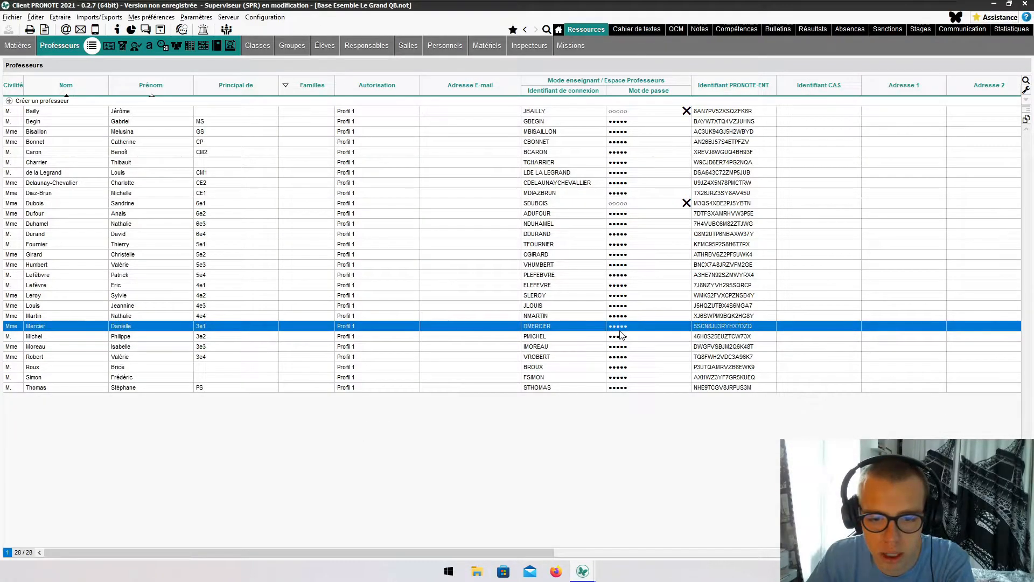
pyautogui.click(624, 336)
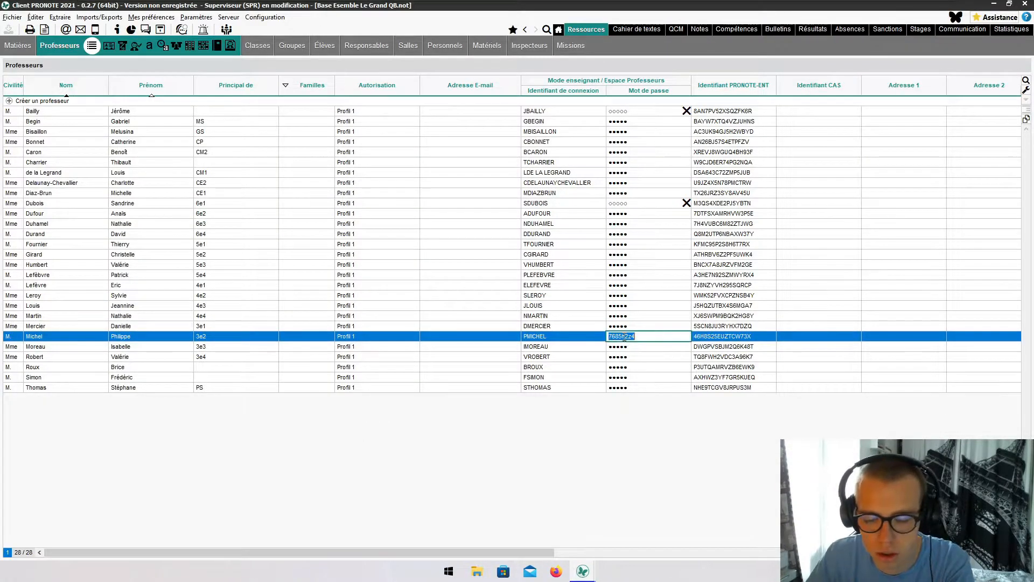
pyautogui.click(589, 502)
pyautogui.click(994, 5)
# - Sign in, set a new password, and choose no extra account security
pyautogui.click(539, 284)
pyautogui.click(579, 310)
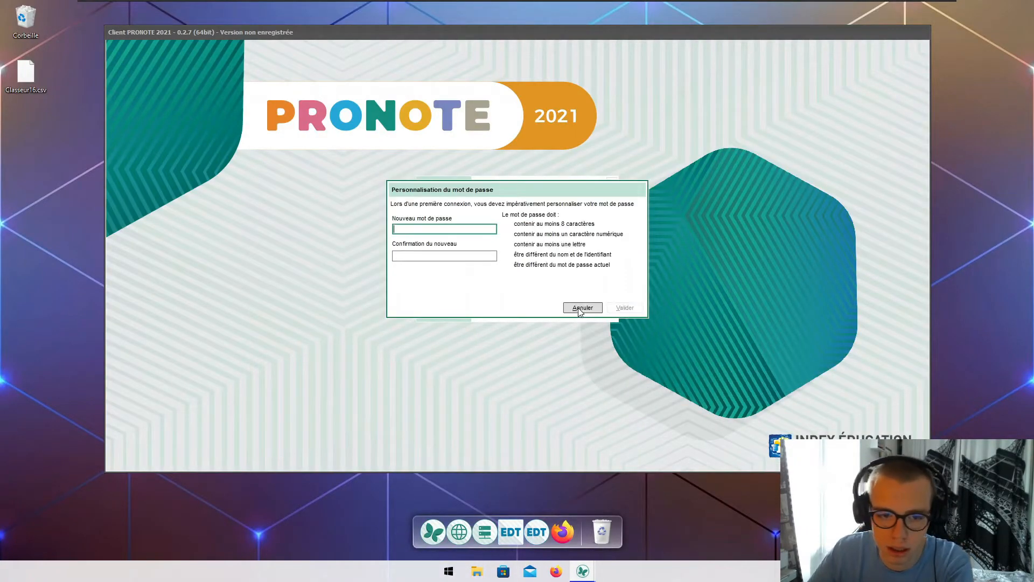
pyautogui.write('••')
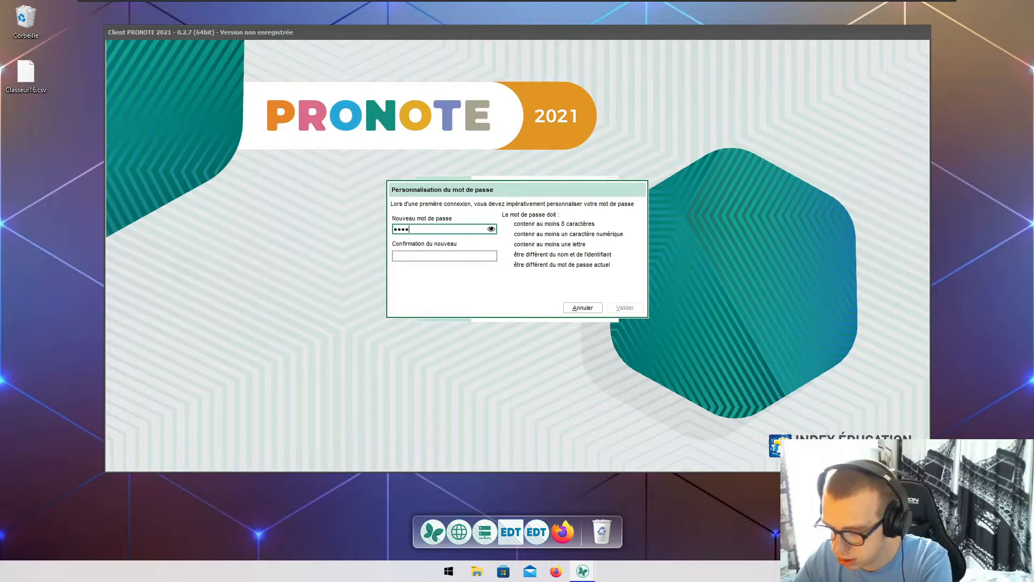
pyautogui.write('•••••••••••')
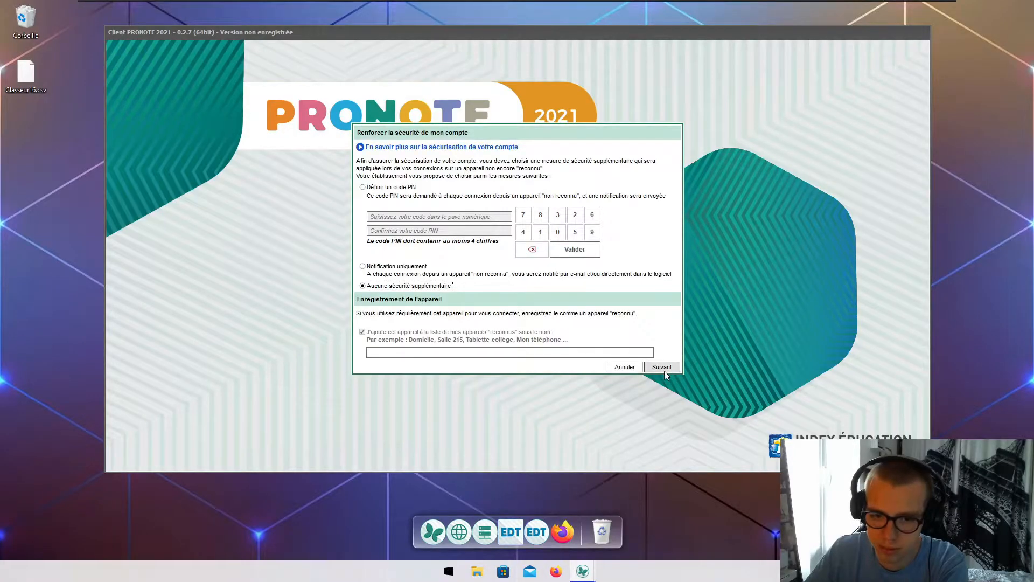
pyautogui.click(663, 366)
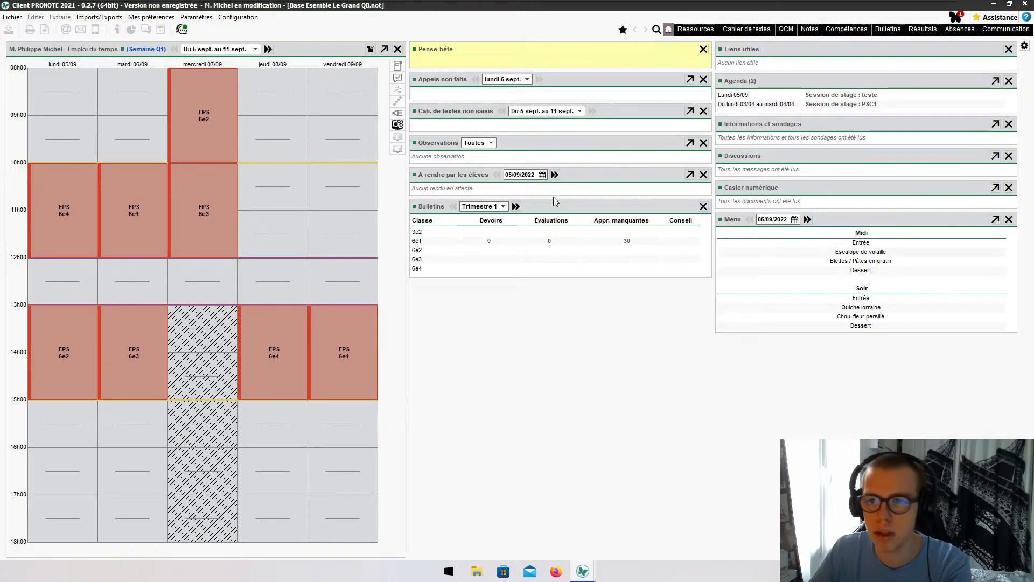
# - Show the teacher's week 36 dispenses for class 6e1, then switch to the supervisor window
pyautogui.click(960, 29)
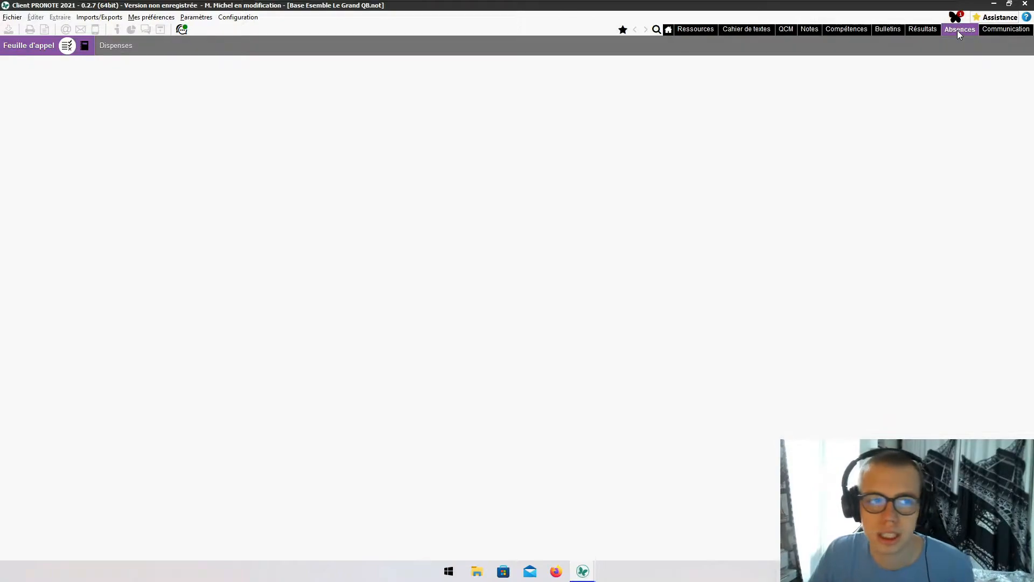
pyautogui.click(116, 45)
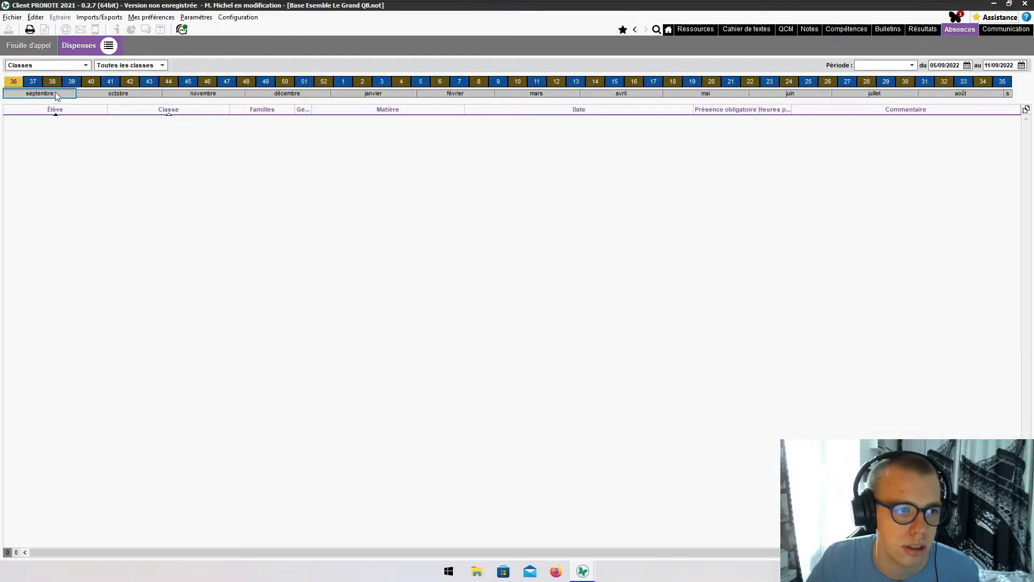
pyautogui.click(14, 81)
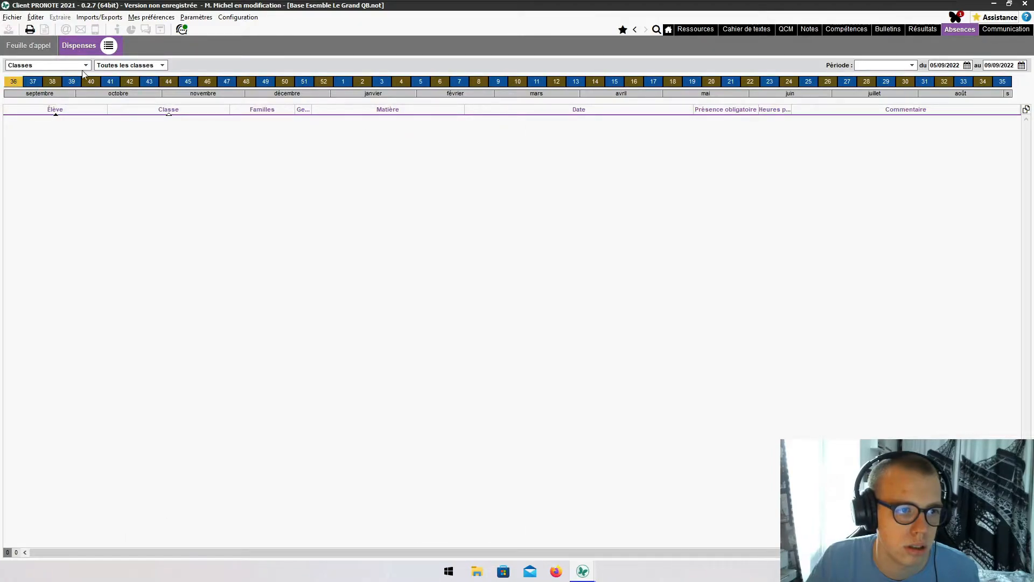
pyautogui.click(109, 67)
pyautogui.click(109, 66)
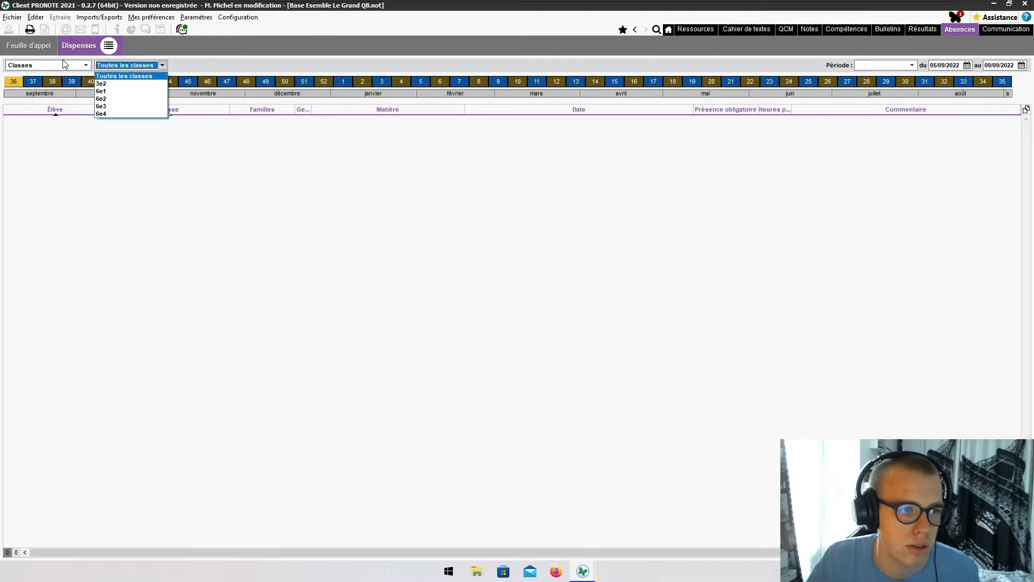
pyautogui.click(63, 66)
pyautogui.click(116, 65)
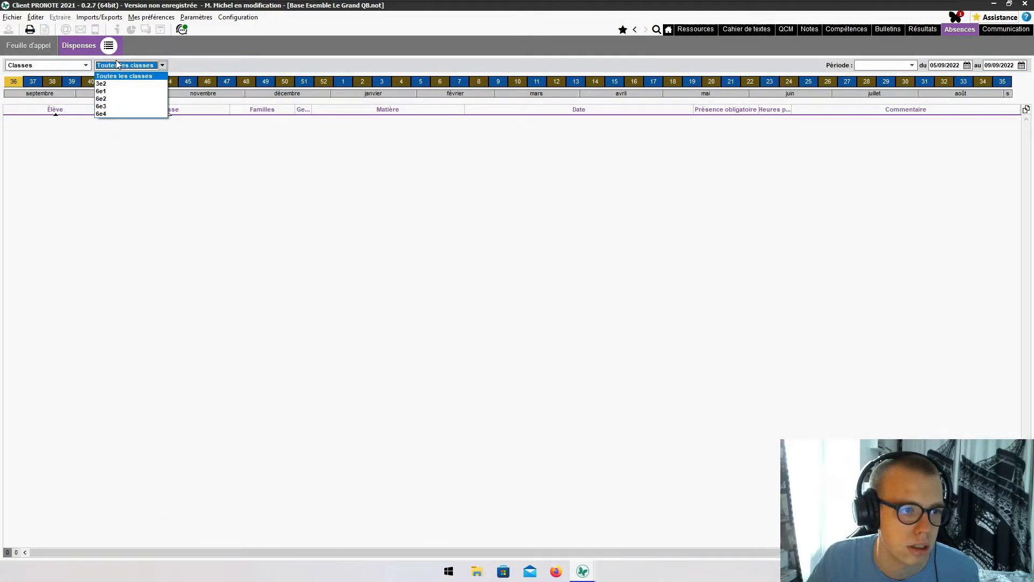
pyautogui.click(116, 92)
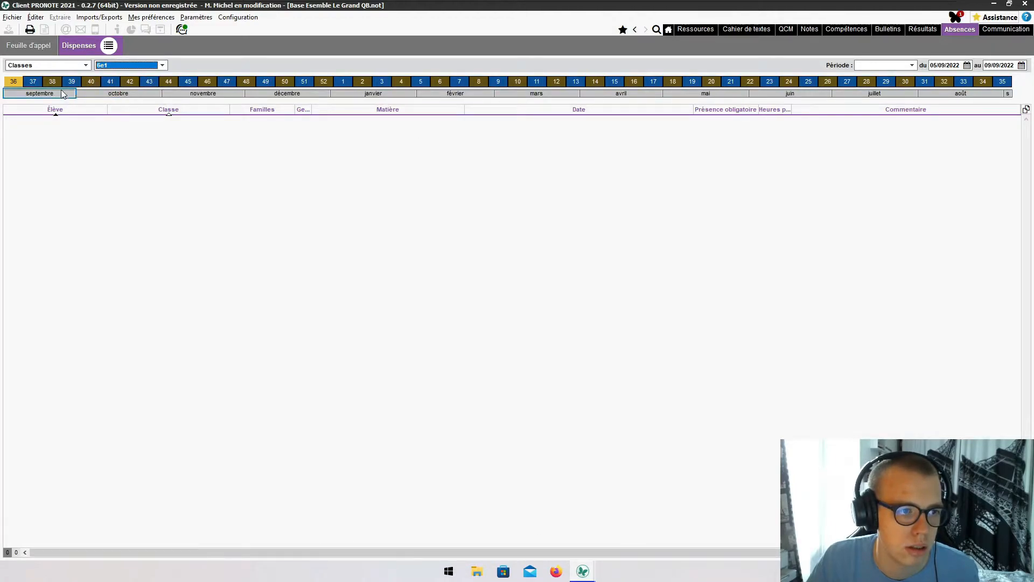
pyautogui.click(33, 82)
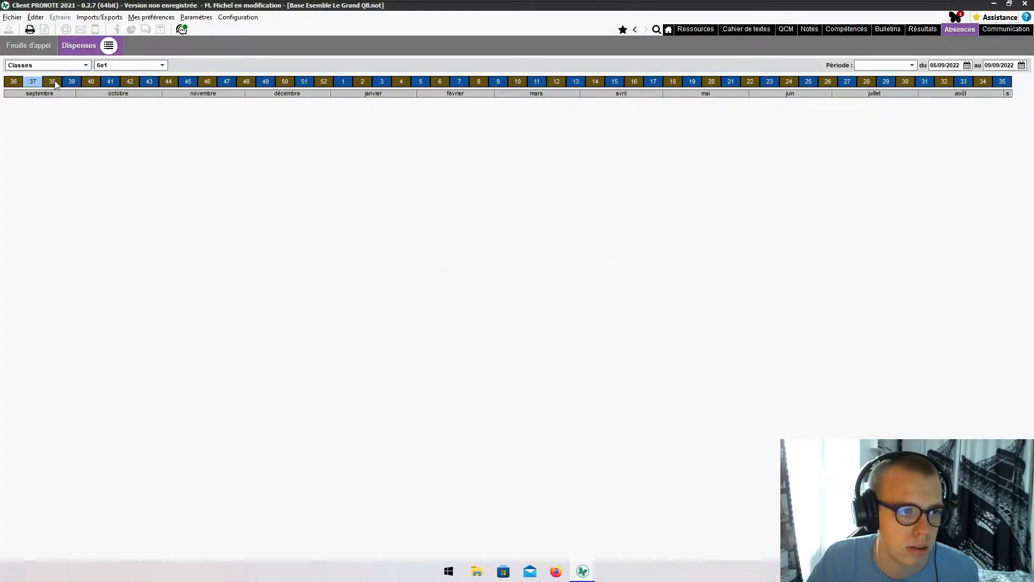
pyautogui.click(13, 82)
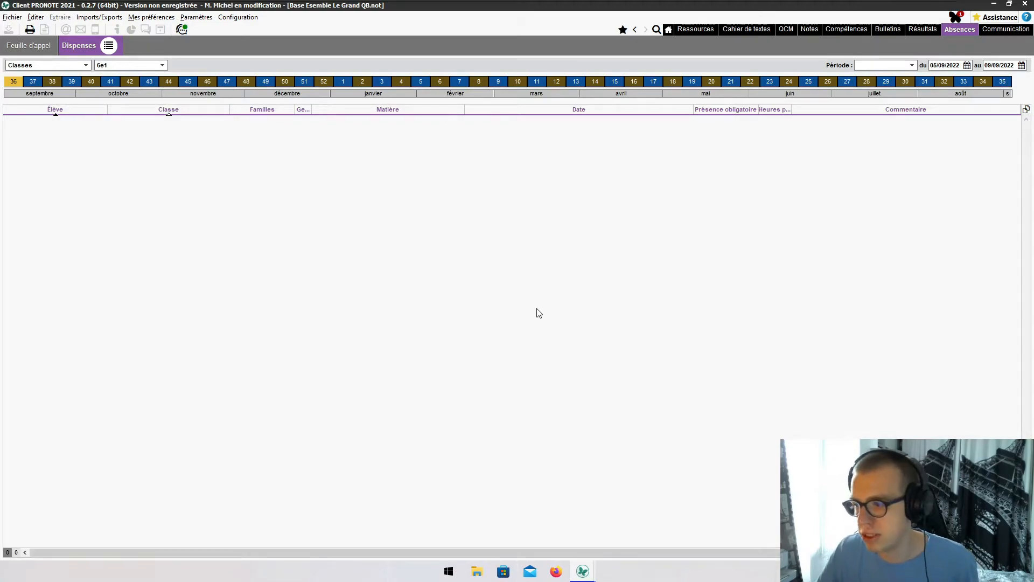
pyautogui.click(533, 531)
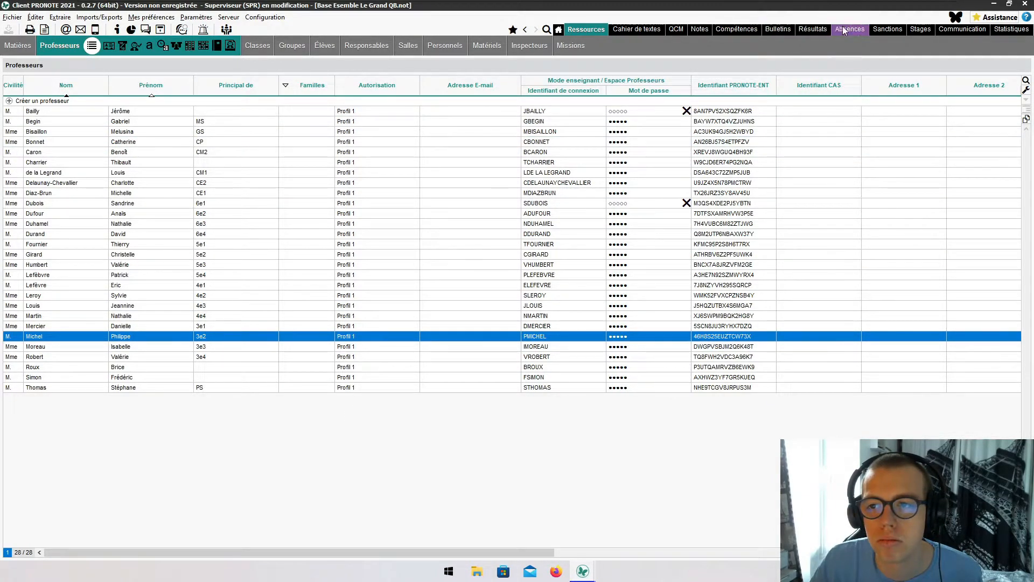
# - Browse Statistiques, Communication, Stages and Sanctions, then go to Absences > Dispenses
pyautogui.click(1004, 29)
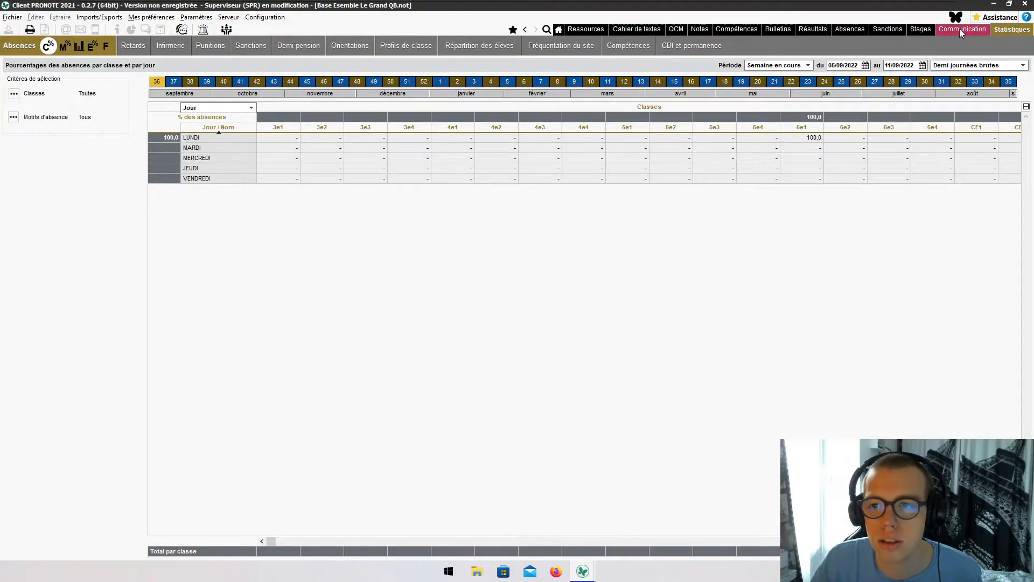
pyautogui.click(959, 28)
pyautogui.click(913, 30)
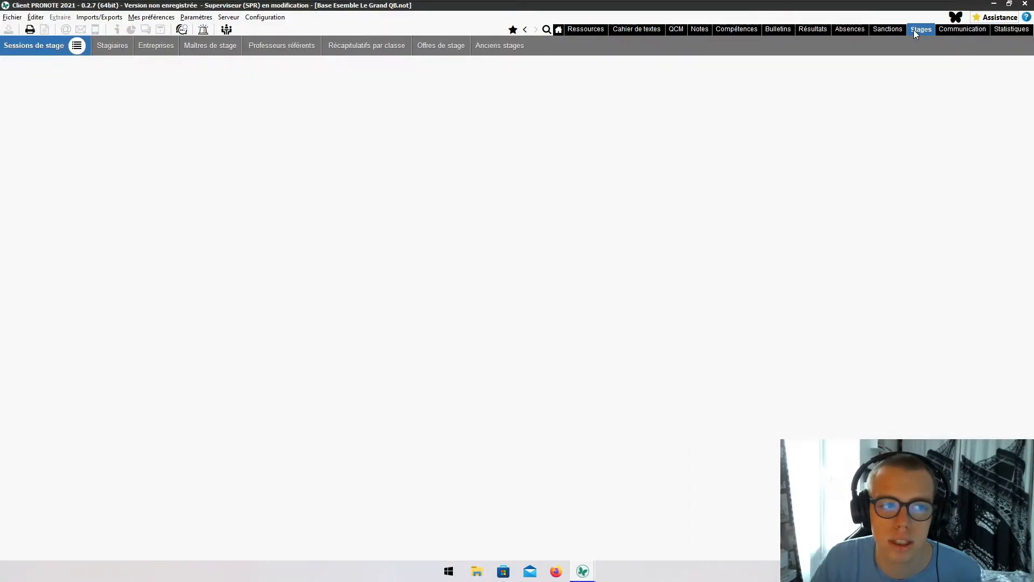
pyautogui.click(896, 30)
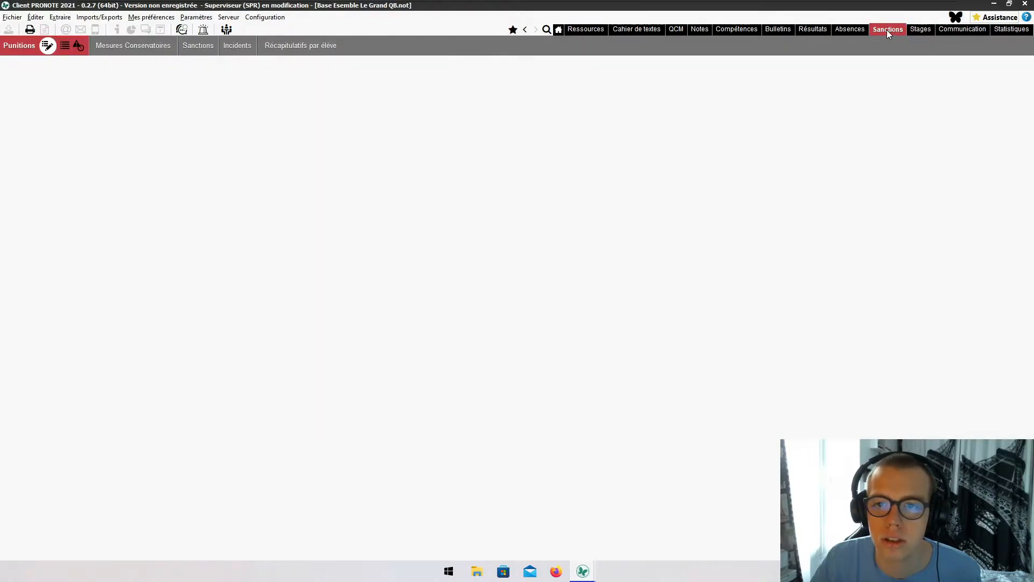
pyautogui.click(854, 30)
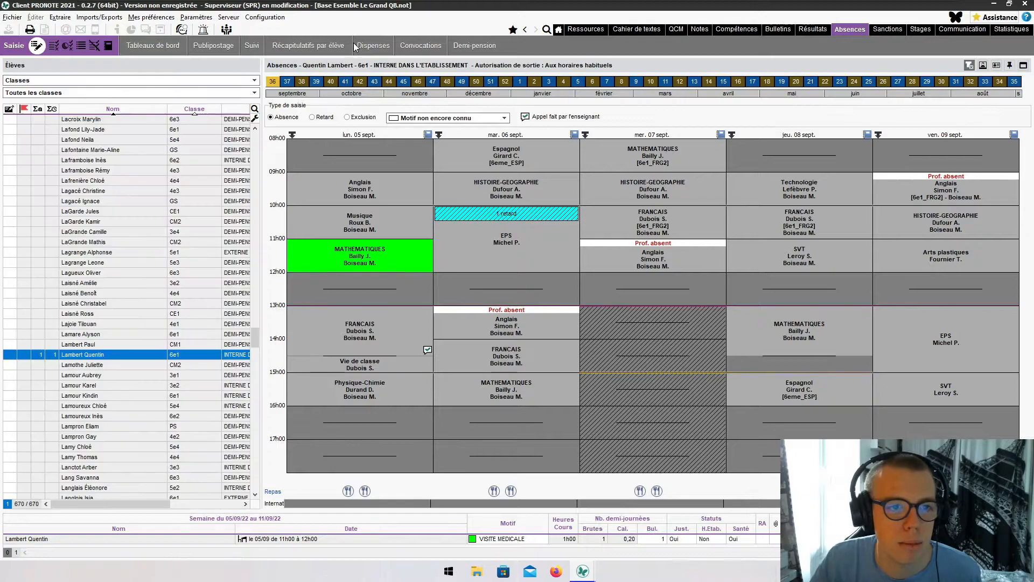
pyautogui.click(356, 45)
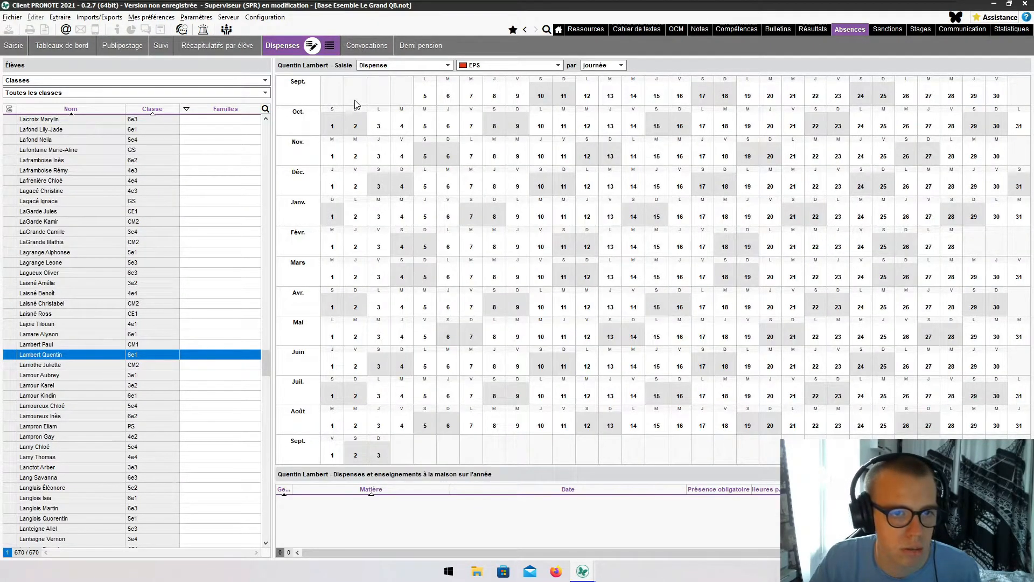
# - Record a full-year EPS dispense (05/09/22–03/09/23, 208h00) for the 6e1 student, then return to the teacher's session
pyautogui.click(429, 101)
pyautogui.click(448, 97)
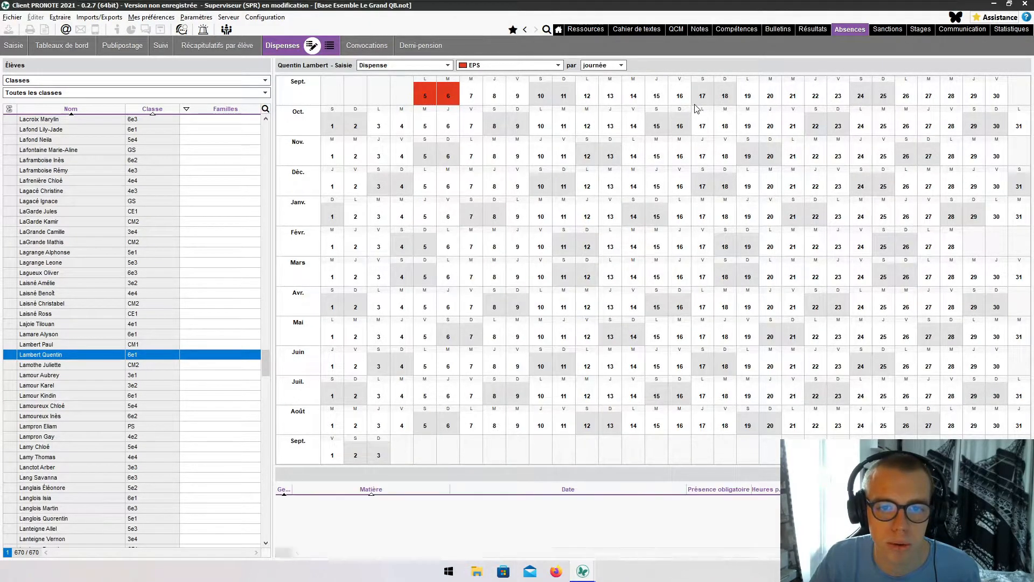
pyautogui.moveTo(495, 98); pyautogui.dragTo(478, 100)
pyautogui.click(511, 98)
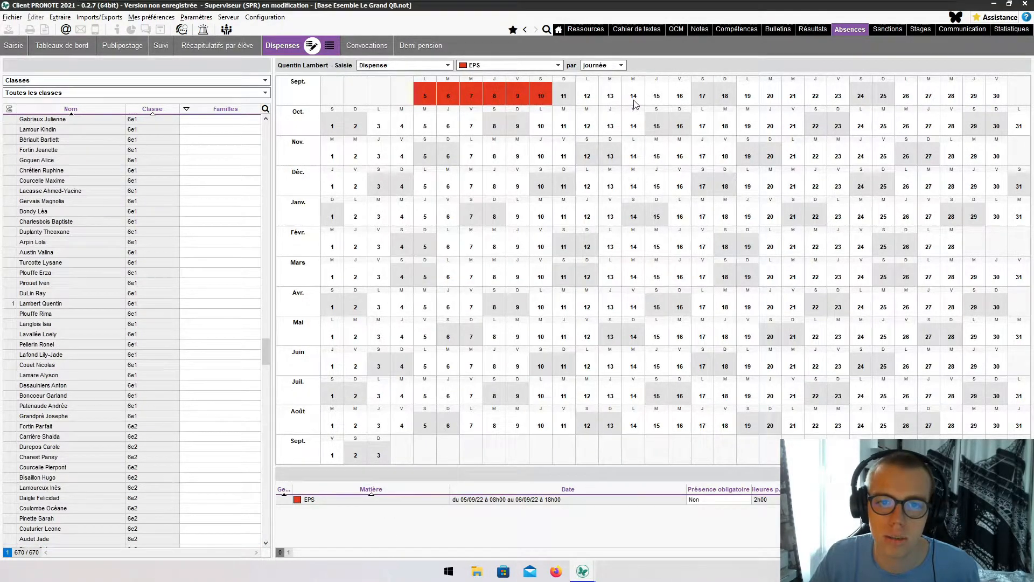
pyautogui.moveTo(657, 99); pyautogui.dragTo(736, 106)
pyautogui.moveTo(862, 125); pyautogui.dragTo(924, 148)
pyautogui.moveTo(931, 186); pyautogui.dragTo(952, 220)
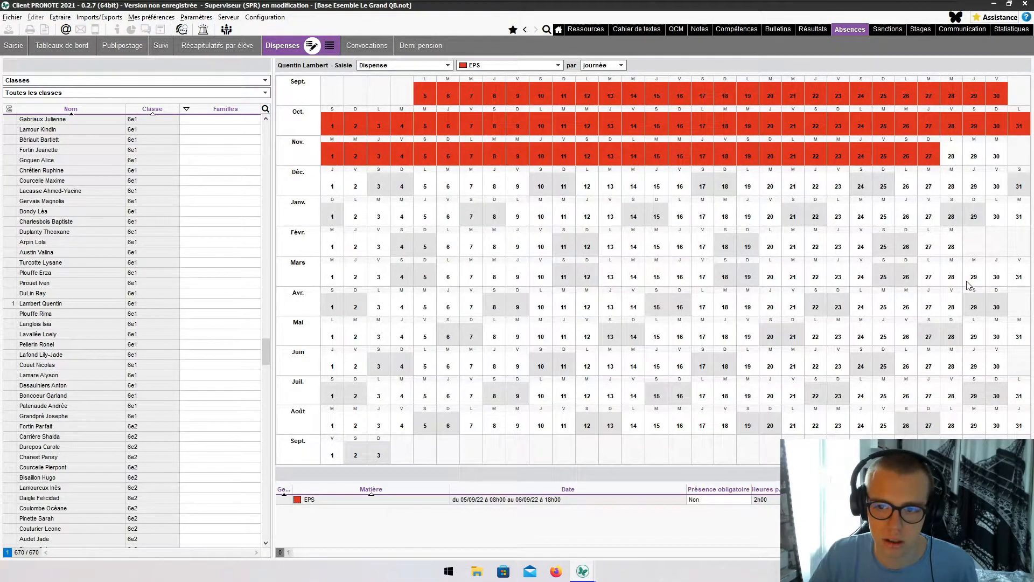
pyautogui.moveTo(967, 285); pyautogui.dragTo(987, 305)
pyautogui.moveTo(998, 360); pyautogui.dragTo(1014, 395)
pyautogui.moveTo(1032, 438); pyautogui.dragTo(1029, 458)
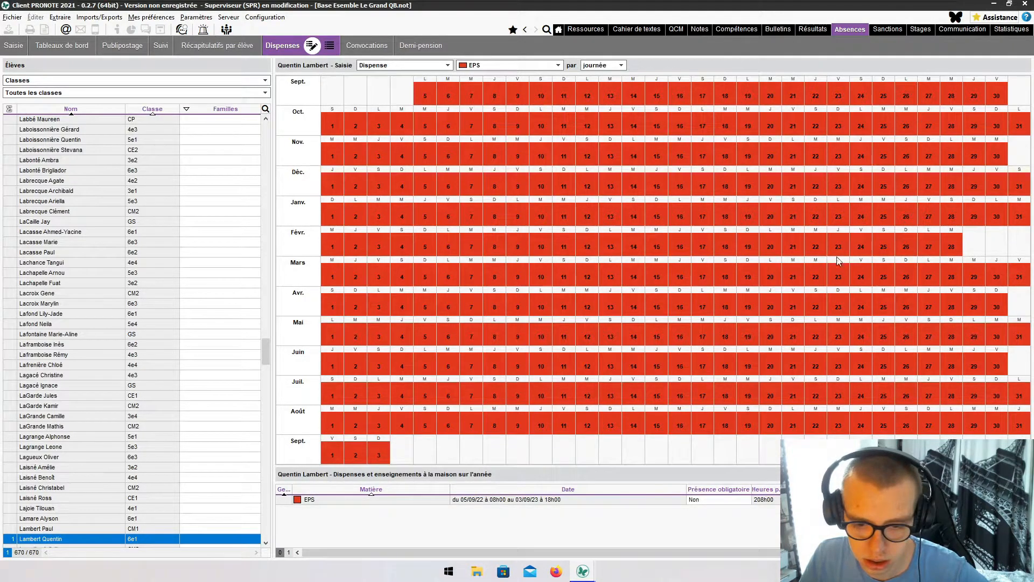
pyautogui.click(994, 5)
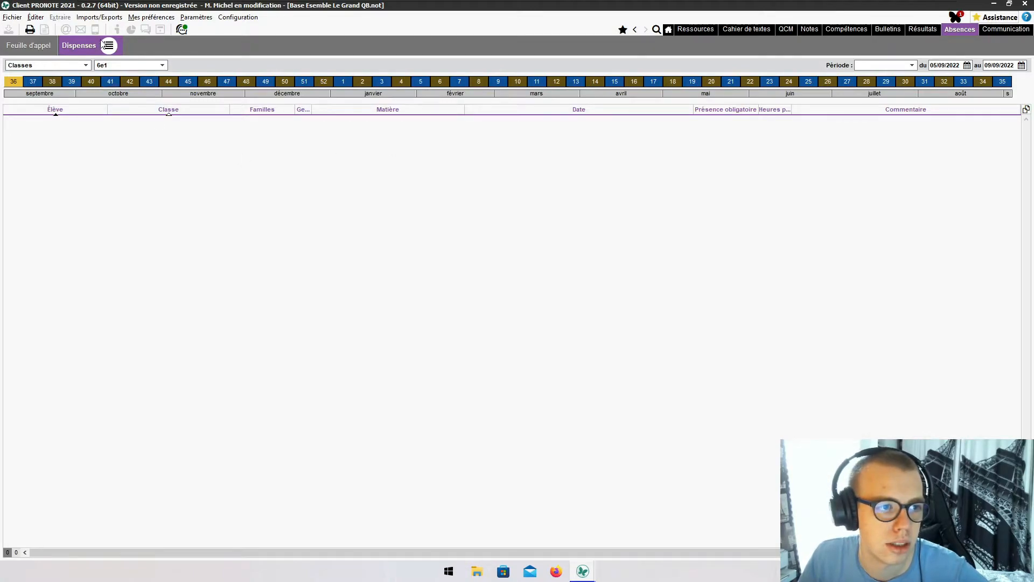
# - Filter dispenses to class 6e1, select the student's EPS exemption, and bring up the weekly timetable
pyautogui.click(110, 65)
pyautogui.click(110, 92)
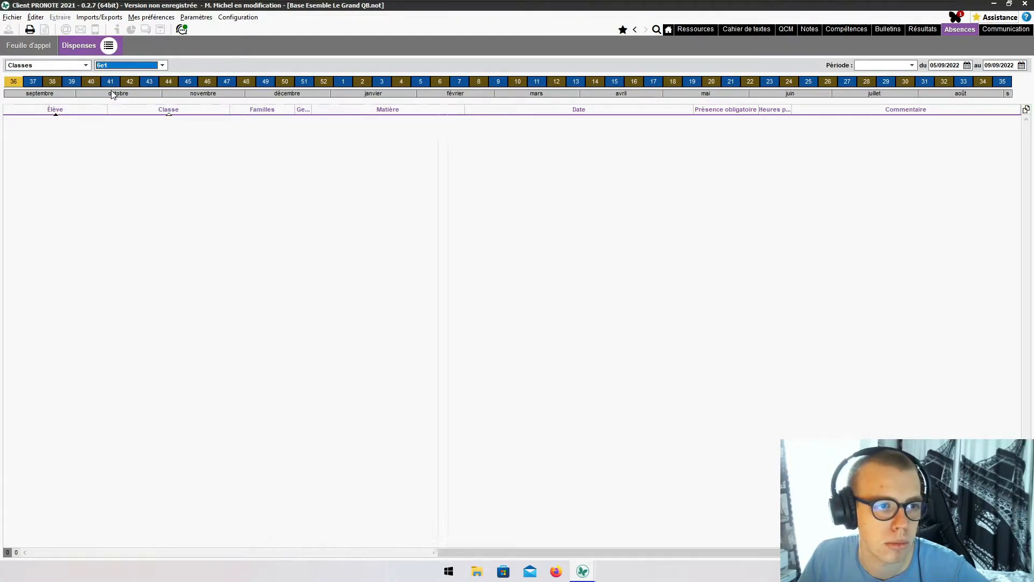
pyautogui.click(305, 122)
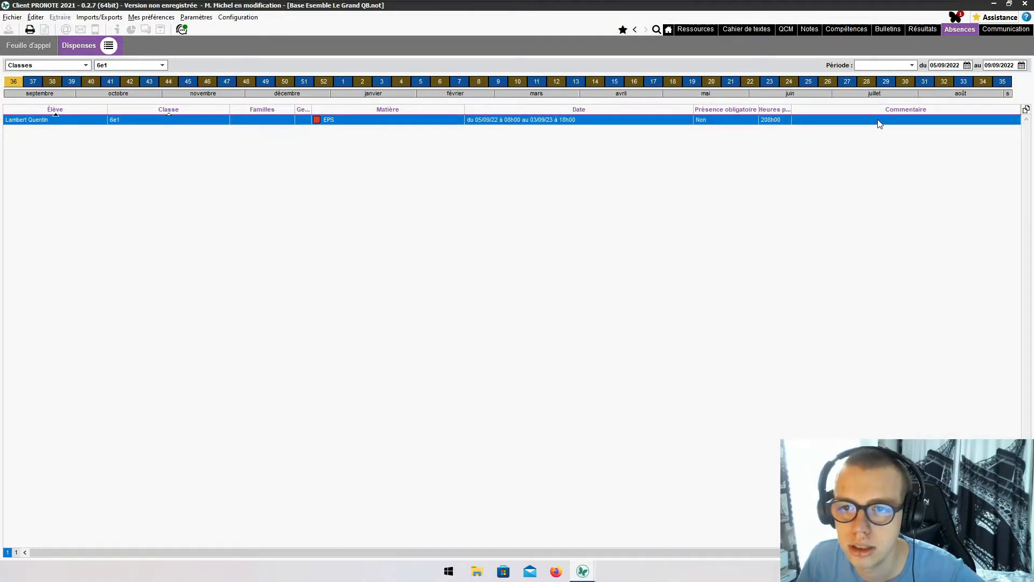
pyautogui.click(697, 29)
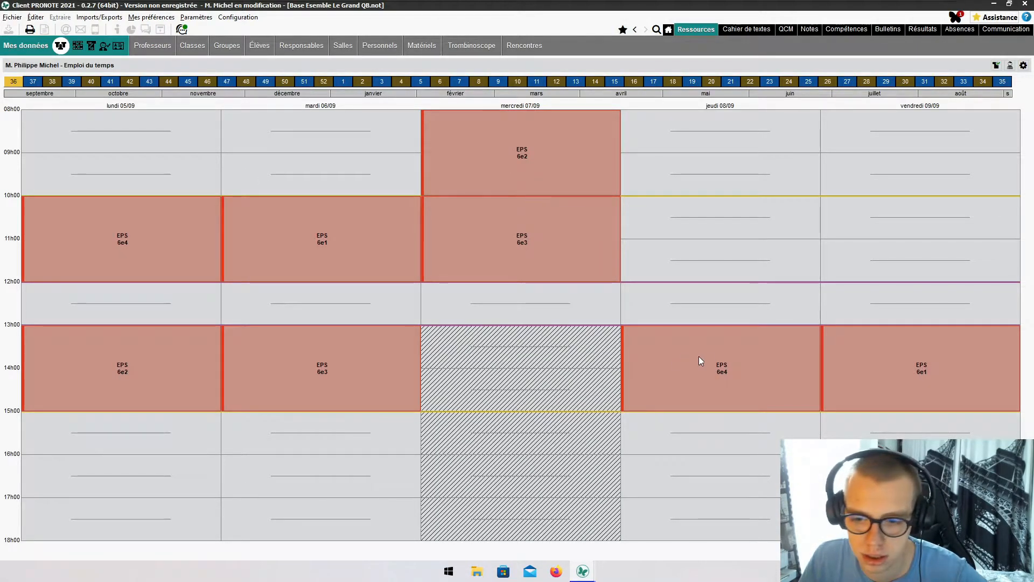
# - View details of the Friday 6e1 and Monday 6e4 EPS lessons, then return to the exemptions page
pyautogui.click(875, 367)
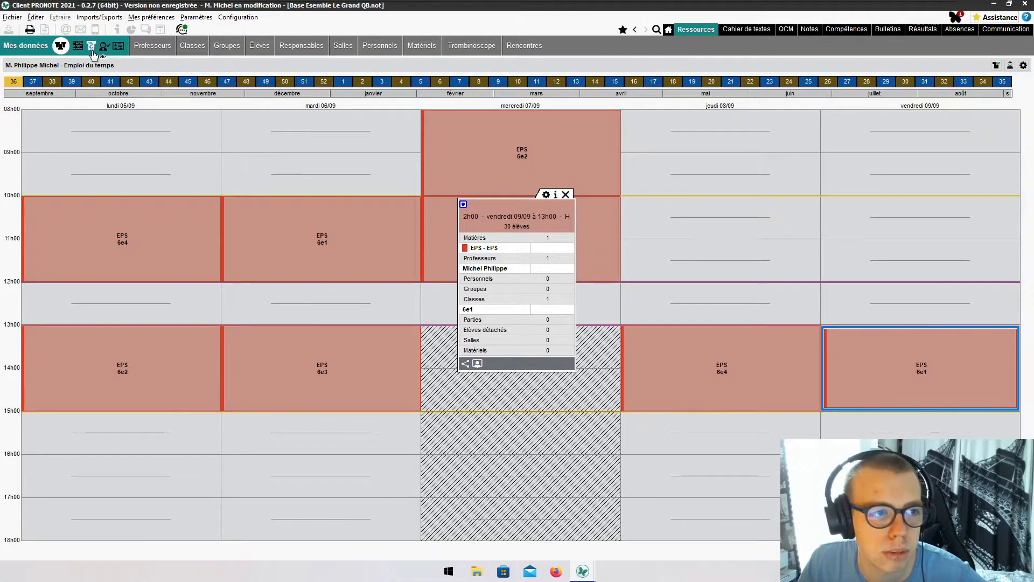
pyautogui.click(155, 48)
pyautogui.click(147, 47)
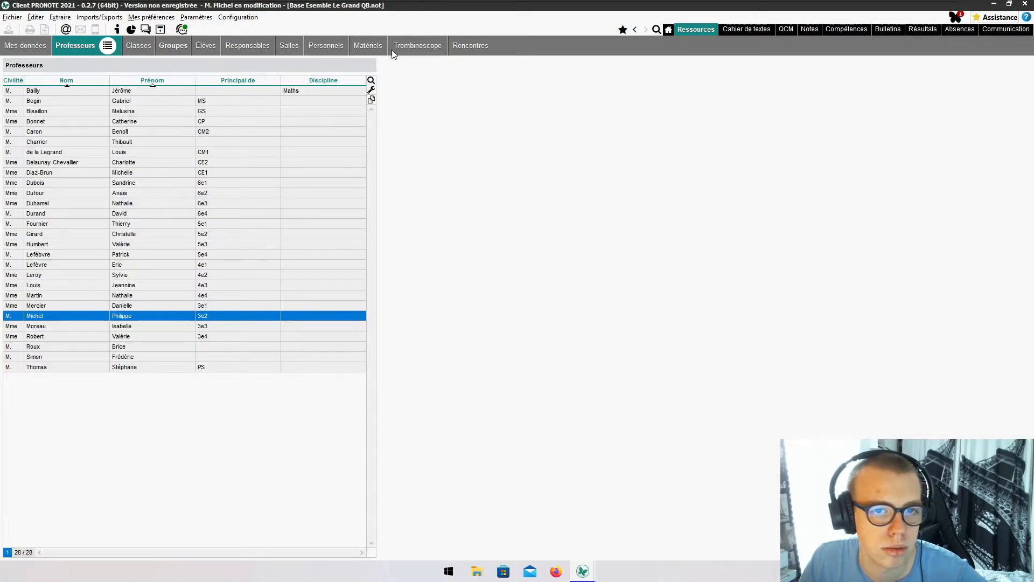
pyautogui.click(667, 30)
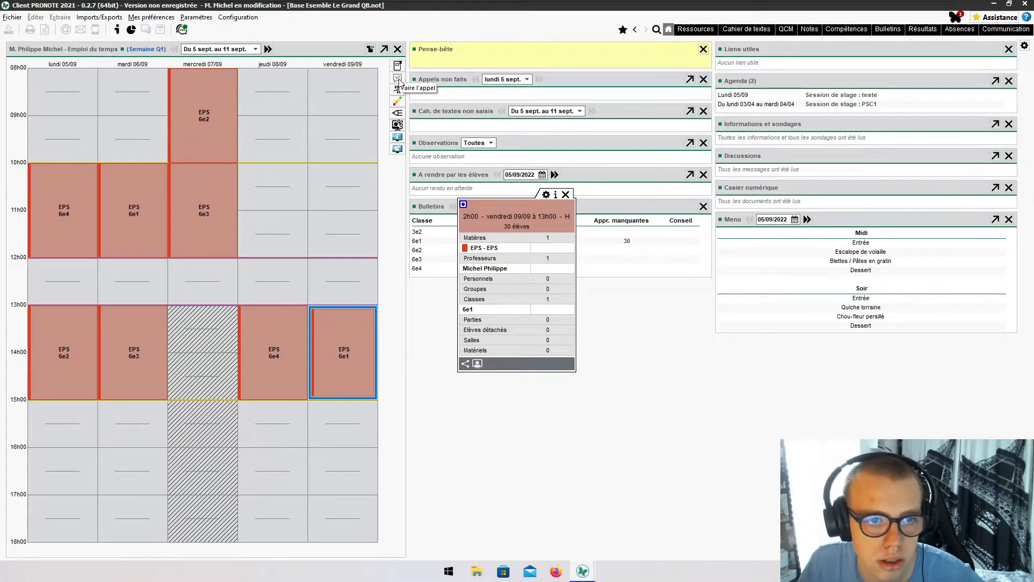
pyautogui.click(61, 194)
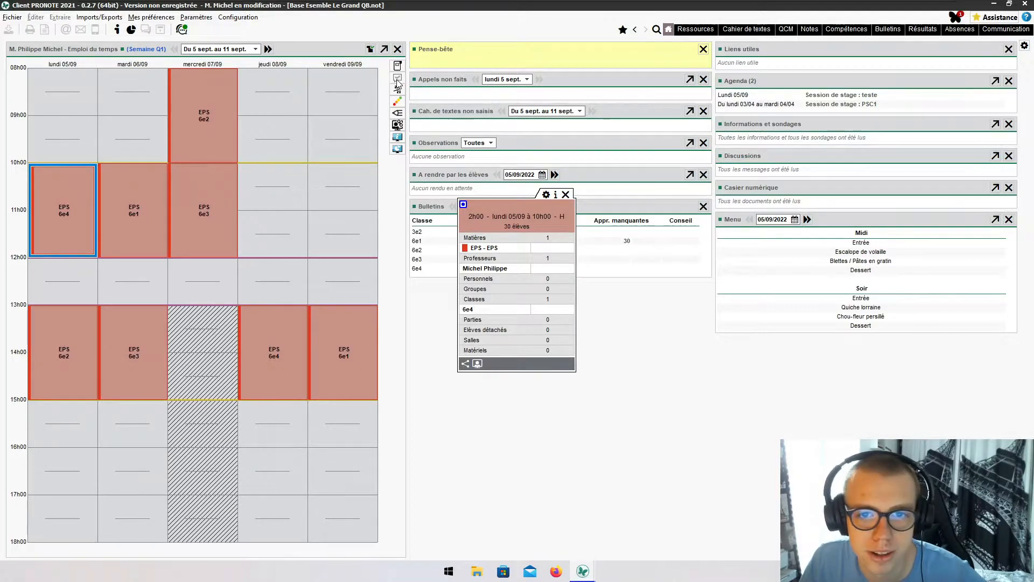
pyautogui.click(566, 194)
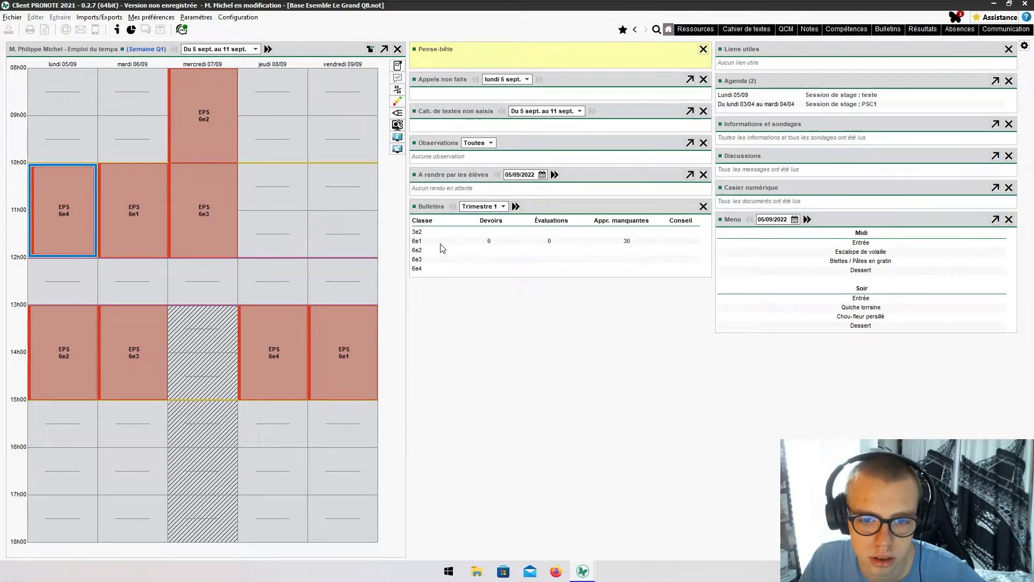
pyautogui.click(702, 31)
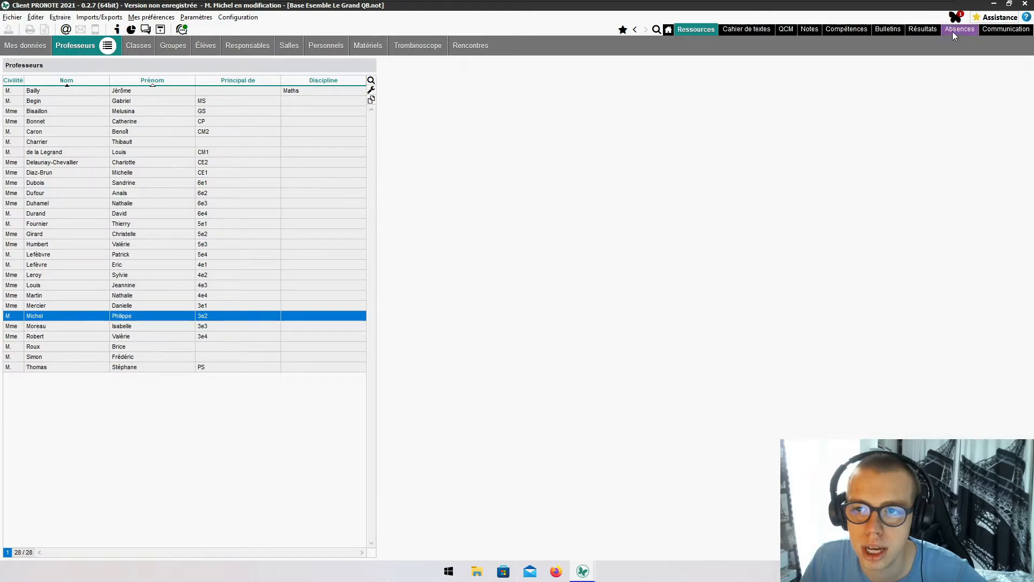
pyautogui.click(953, 32)
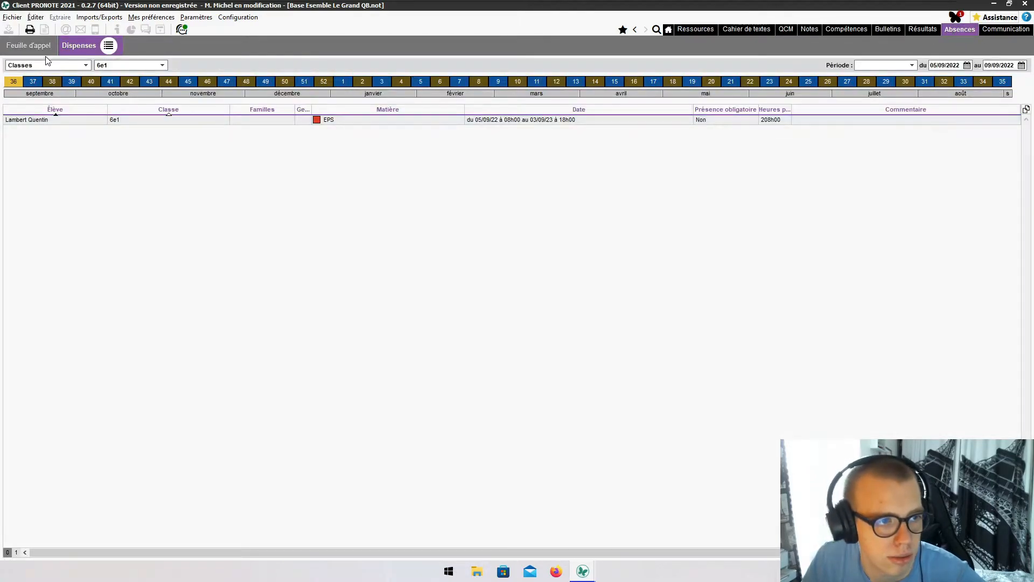
# - Open the Carnet de correspondance view of the Feuille d'appel section
pyautogui.click(47, 49)
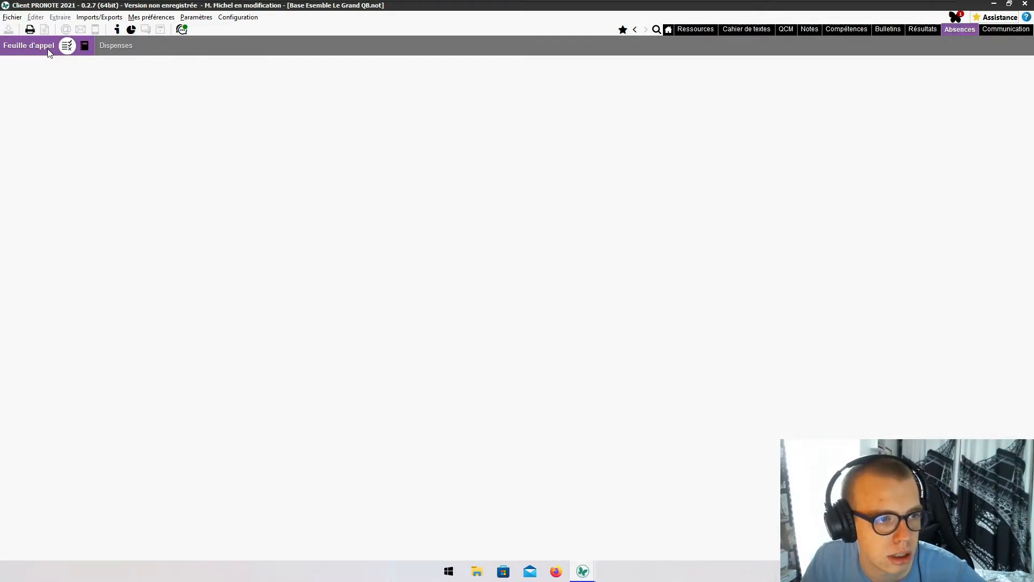
pyautogui.click(85, 45)
pyautogui.click(71, 48)
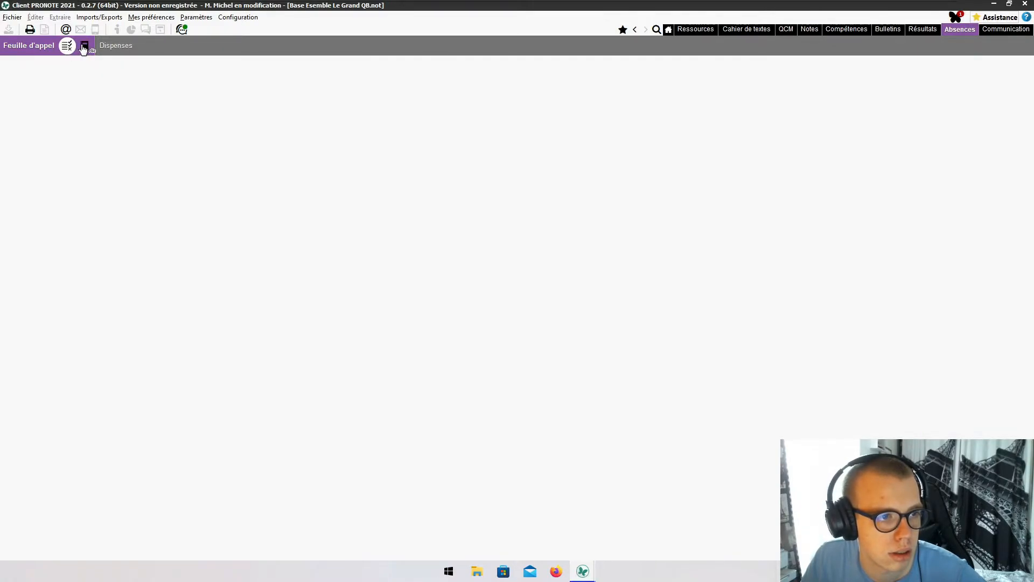
pyautogui.click(84, 47)
pyautogui.click(67, 48)
pyautogui.click(81, 47)
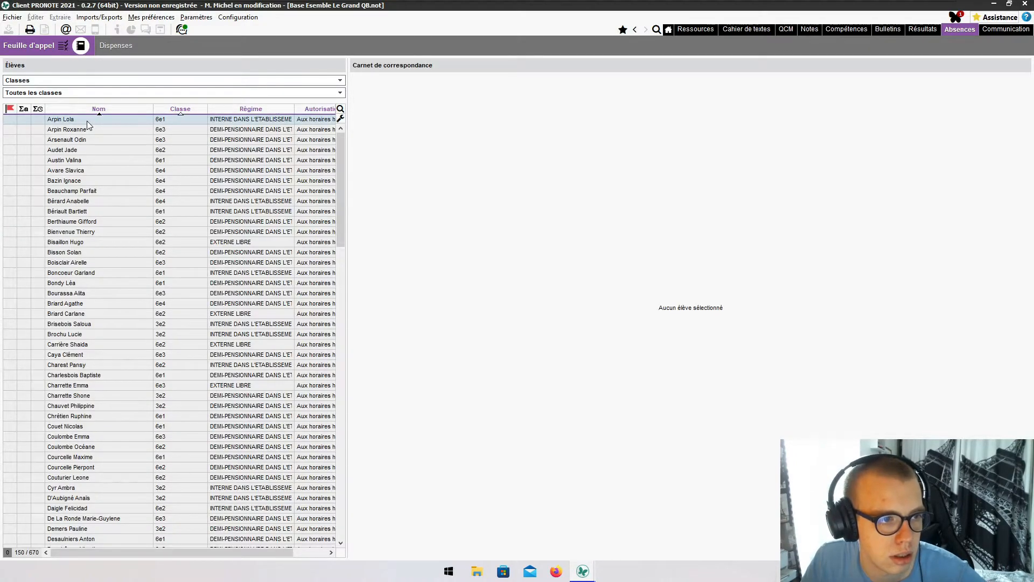
# - Filter the student list by class to show only 6e1
pyautogui.click(132, 81)
pyautogui.click(115, 93)
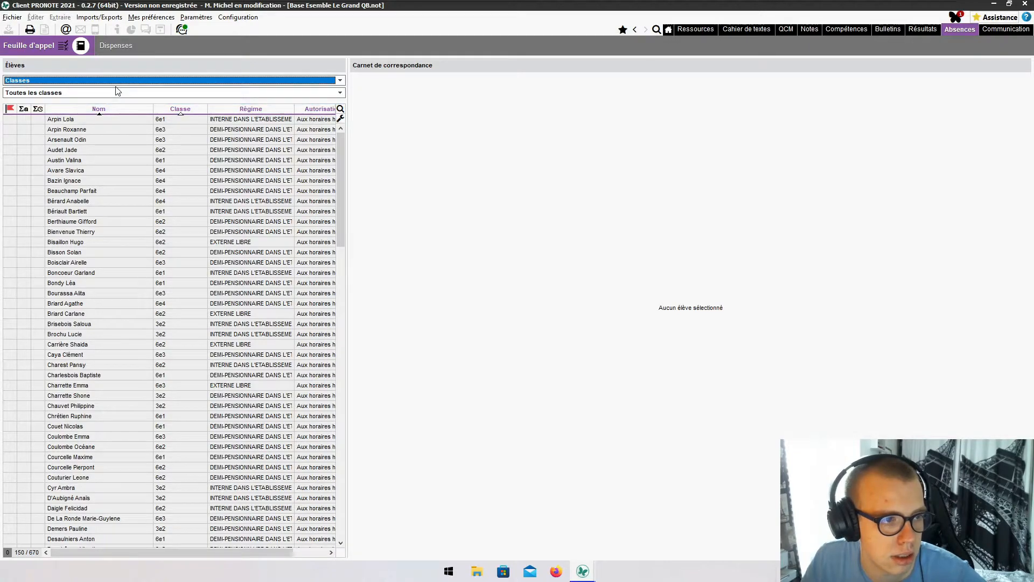
pyautogui.click(108, 93)
pyautogui.click(70, 126)
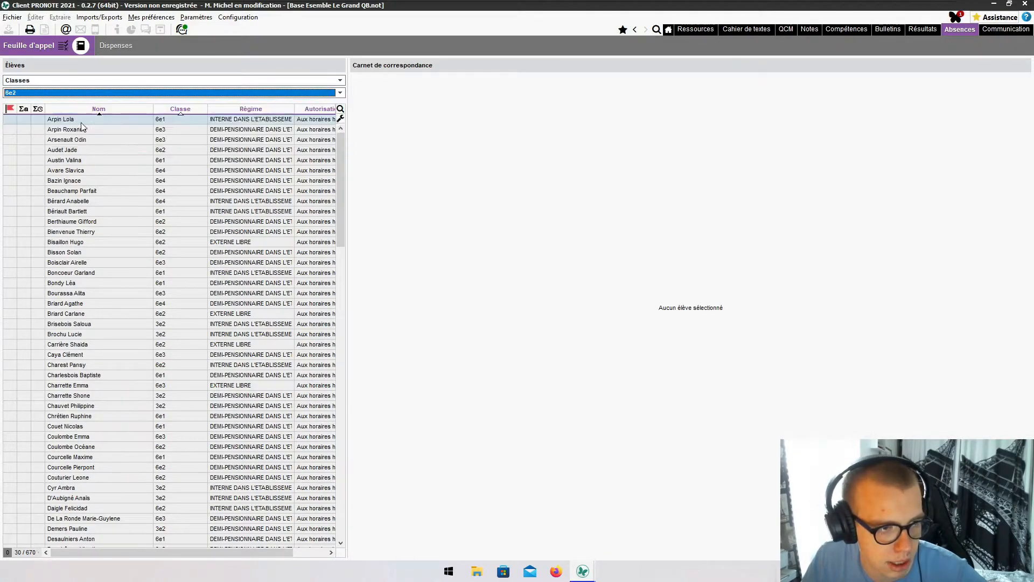
pyautogui.click(75, 93)
pyautogui.click(59, 119)
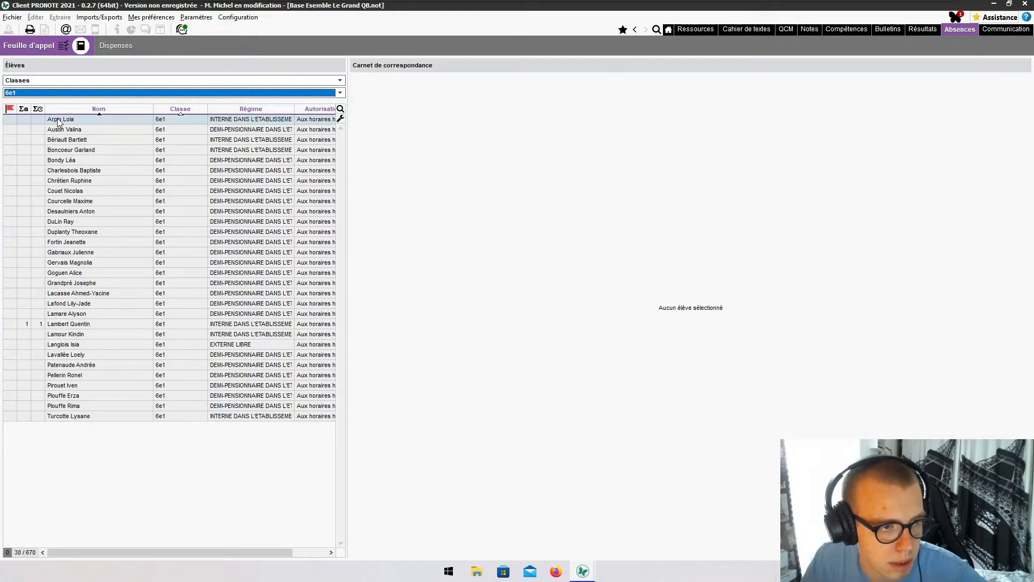
# - Review the flagged student's 05/09/2022 FRANCAIS Leçon non apprise entry, then go to grade entry
pyautogui.click(23, 323)
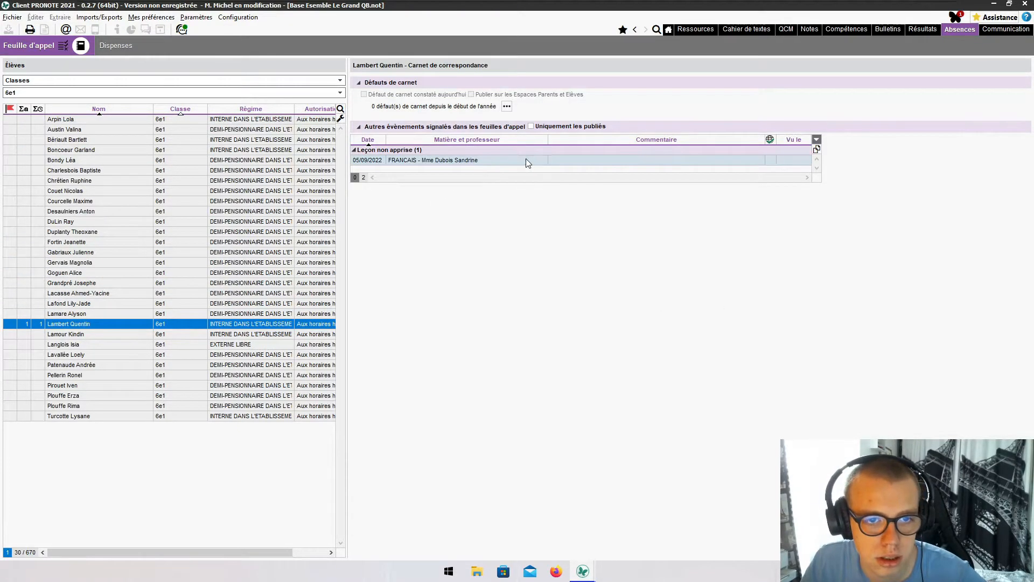
pyautogui.click(770, 161)
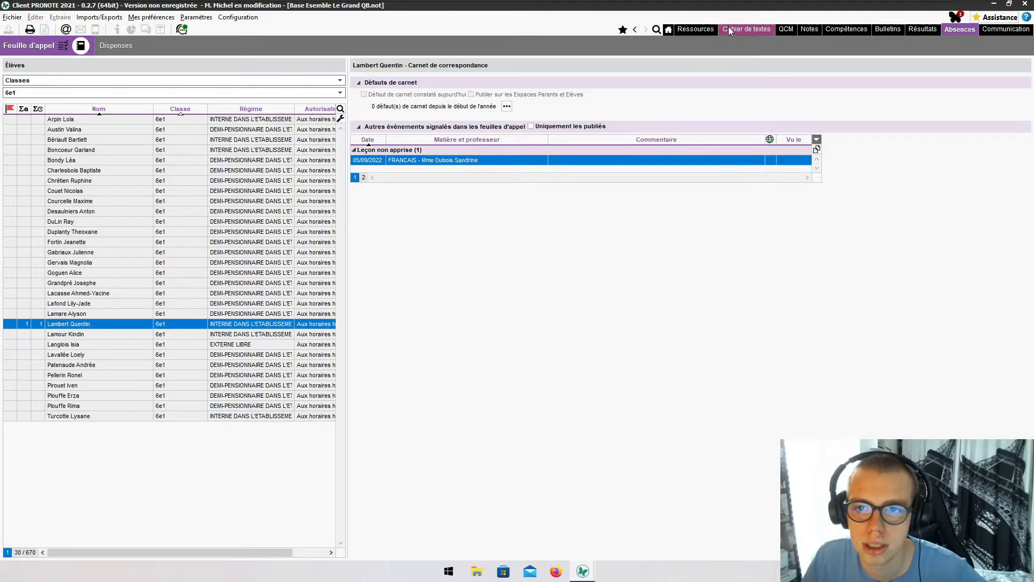
pyautogui.click(808, 28)
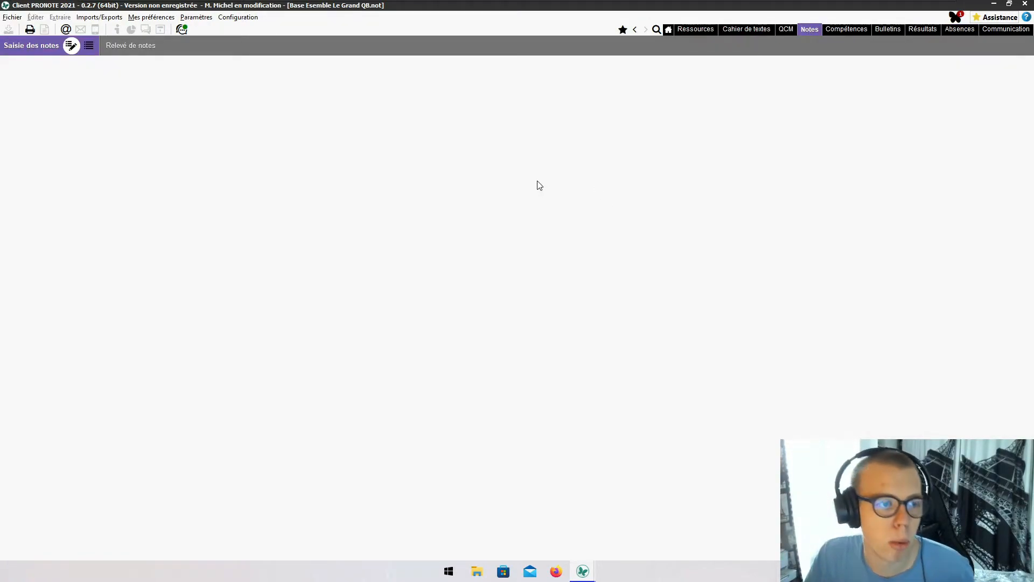
# - Create a 05/09/2022 assessment on the EPS 6e1 sheet and confirm Disp for the exempt student
pyautogui.click(151, 93)
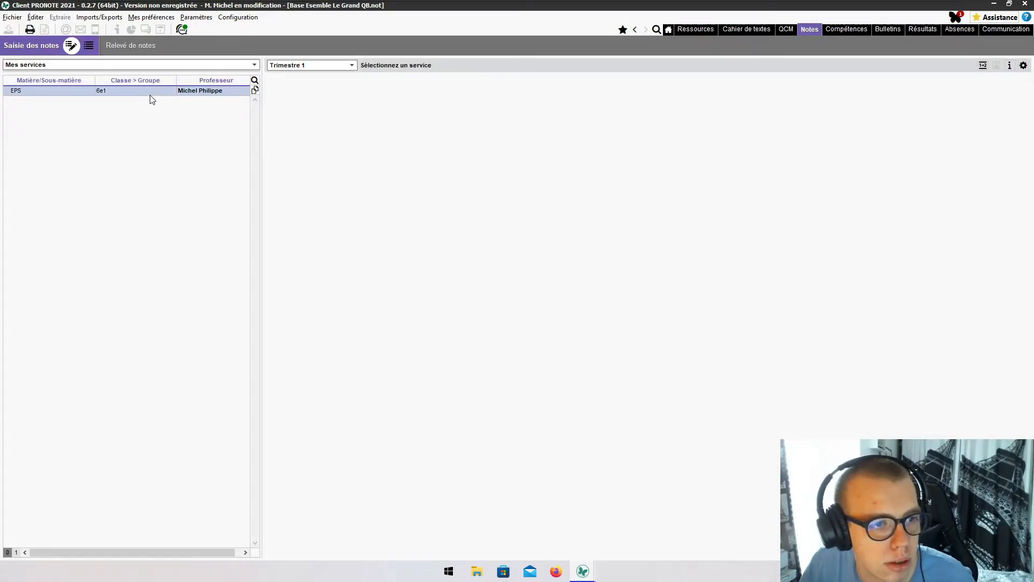
pyautogui.click(326, 81)
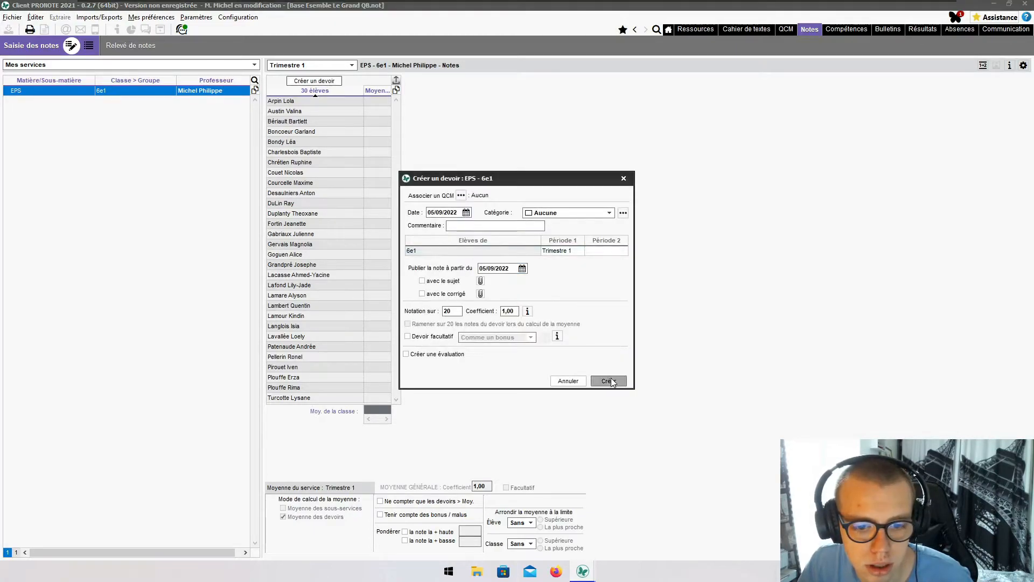
pyautogui.click(603, 378)
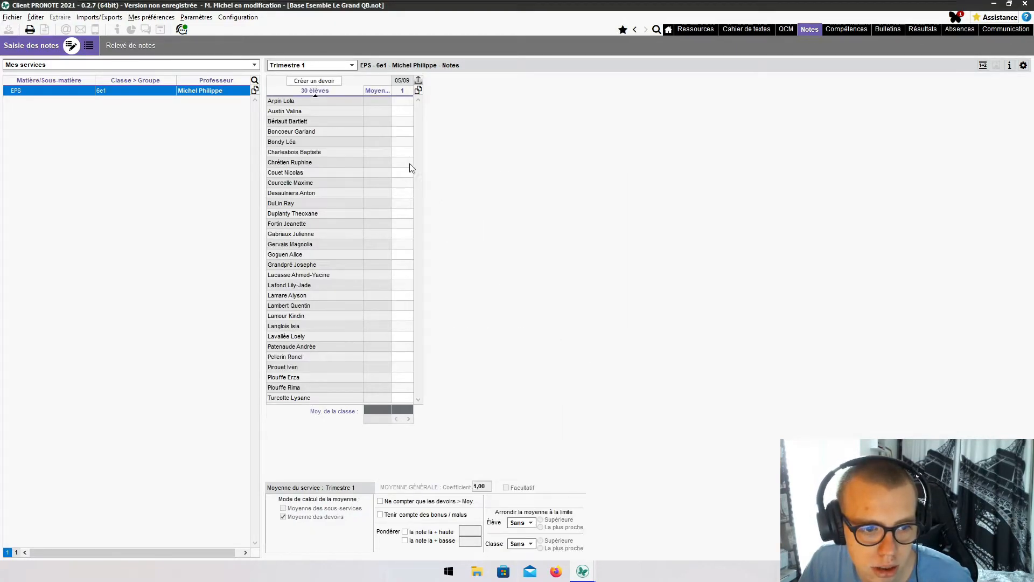
pyautogui.click(405, 305)
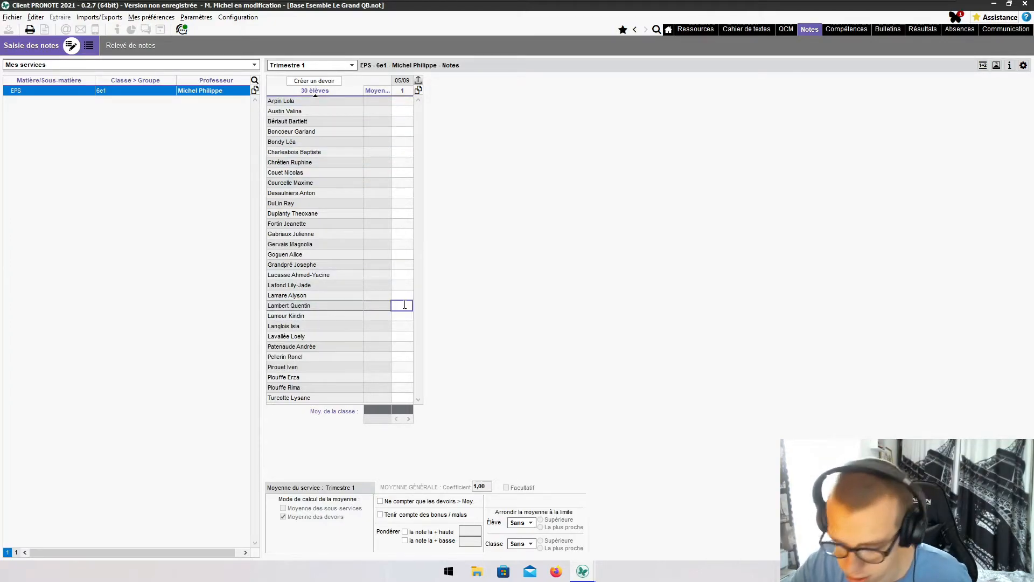
pyautogui.press('Return')
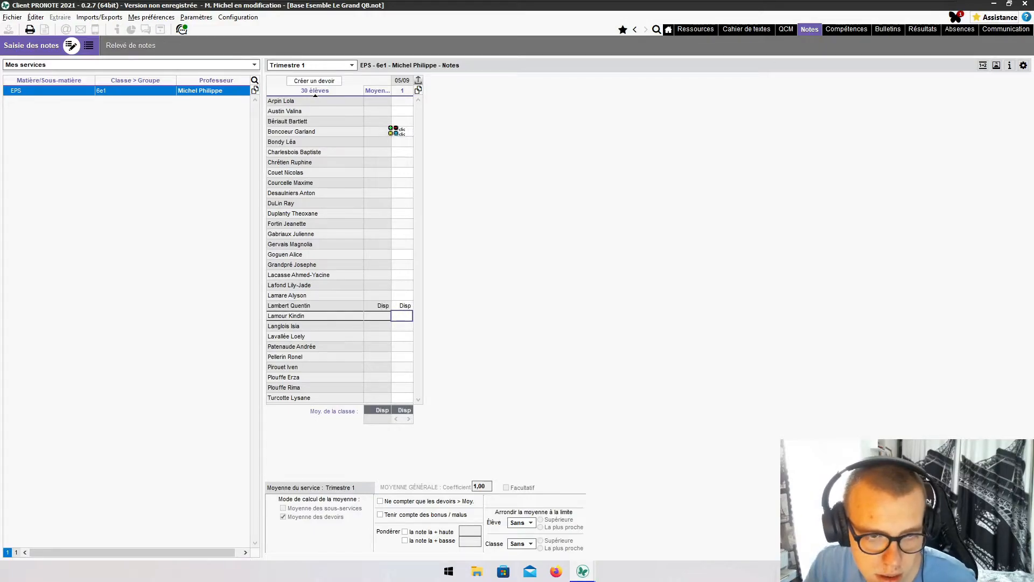
# - Enter the first grades (15, 16, 17, 11, absent, 15, 14, 12, 15, 14, 12, 18, 12)
pyautogui.click(407, 101)
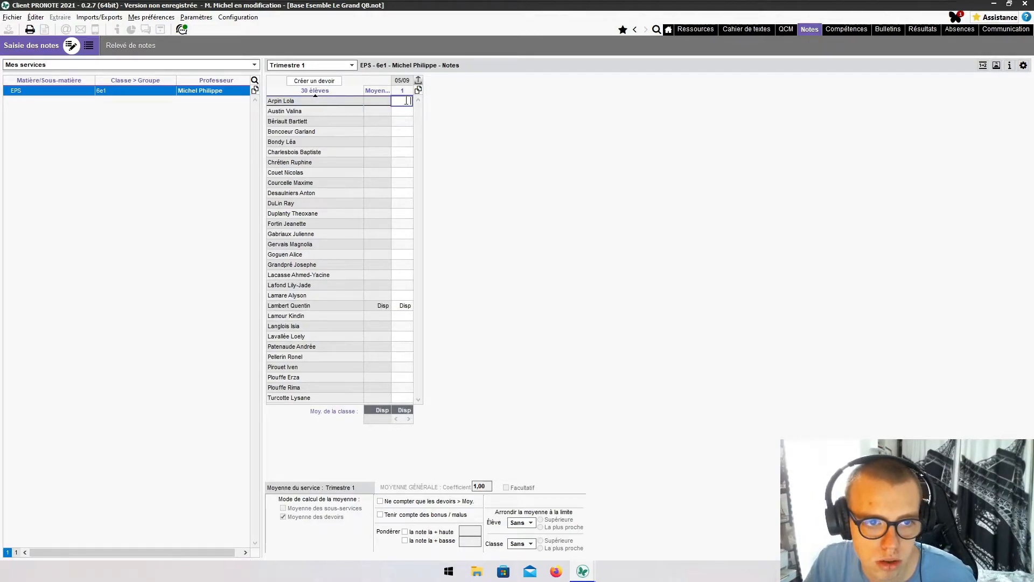
pyautogui.write('15')
pyautogui.press('Return')
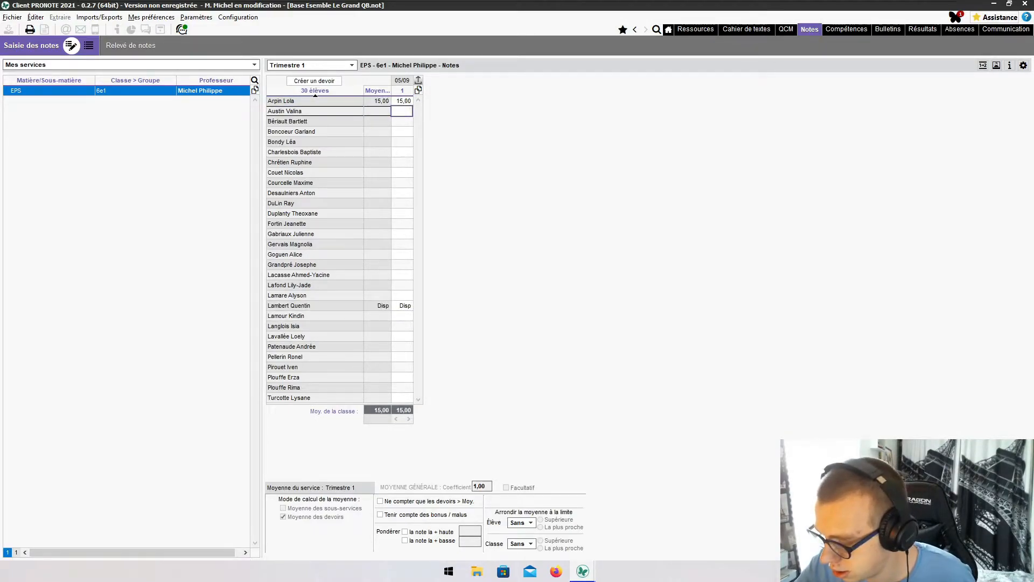
pyautogui.write('16')
pyautogui.press('Return')
pyautogui.write('17')
pyautogui.press('Return')
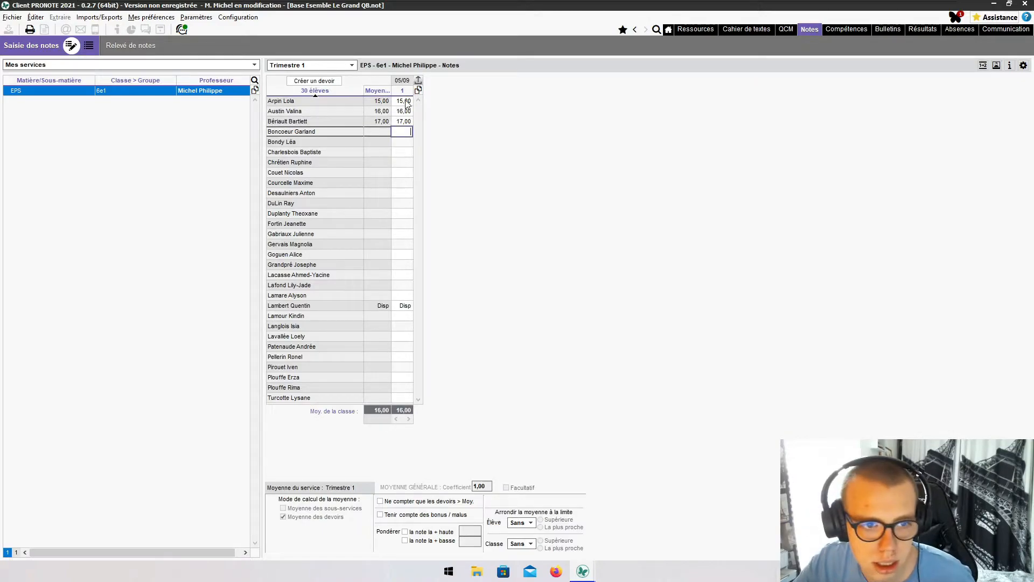
pyautogui.write('11')
pyautogui.press('Return')
pyautogui.press('Return')
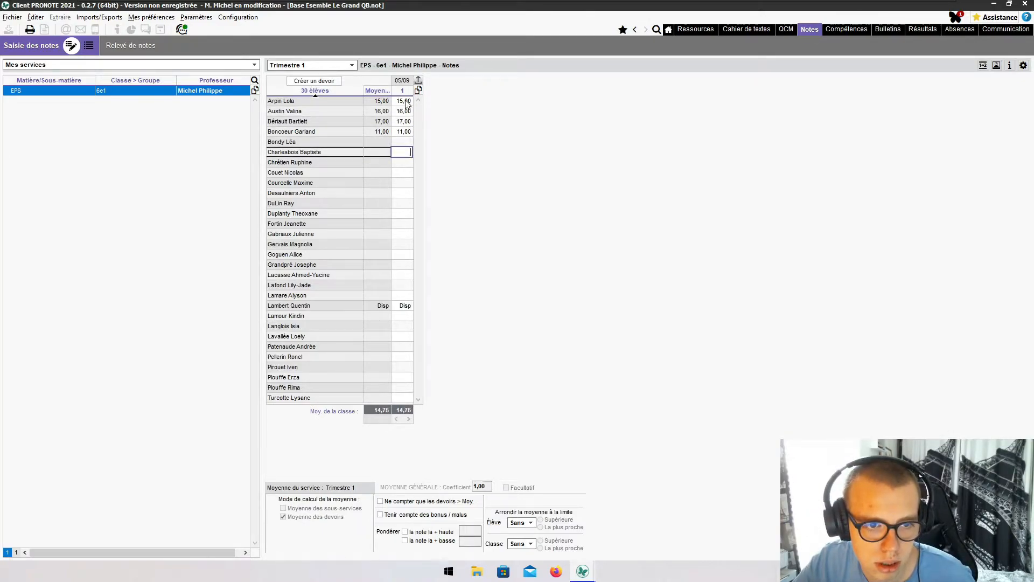
pyautogui.press('Up')
pyautogui.press('Up')
pyautogui.press('Down')
pyautogui.write('a')
pyautogui.press('Return')
pyautogui.write('15')
pyautogui.press('Return')
pyautogui.write('14')
pyautogui.press('Return')
pyautogui.write('12')
pyautogui.press('Return')
pyautogui.write('15')
pyautogui.press('Return')
pyautogui.write('114')
pyautogui.press('Return')
pyautogui.write('12')
pyautogui.press('Return')
pyautogui.write('1')
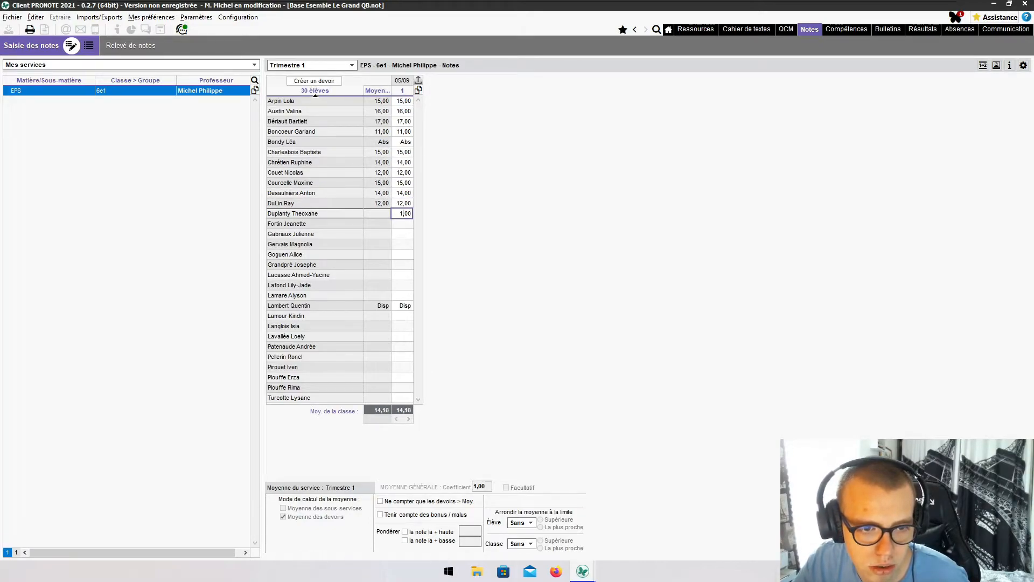
pyautogui.write('8')
pyautogui.press('Return')
pyautogui.write('12')
# - Enter the remaining grades (12, 14, 18, 20, 15, 14, 12, 17), leaving Disp unchanged
pyautogui.press('Return')
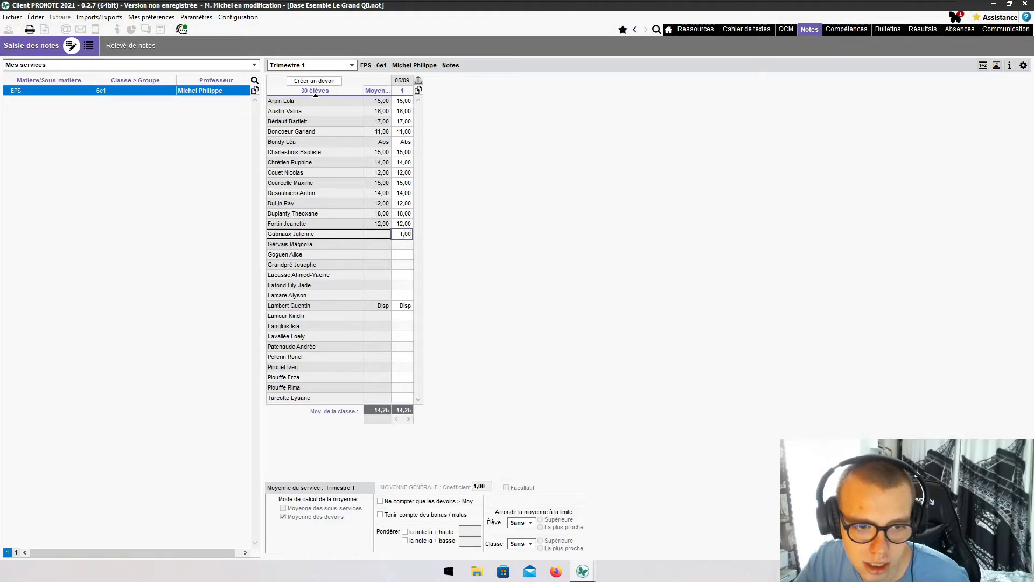
pyautogui.write('18')
pyautogui.press('Return')
pyautogui.write('12')
pyautogui.press('Return')
pyautogui.write('1')
pyautogui.write('14')
pyautogui.press('Return')
pyautogui.write('18')
pyautogui.press('Return')
pyautogui.write('12')
pyautogui.press('Return')
pyautogui.write('2')
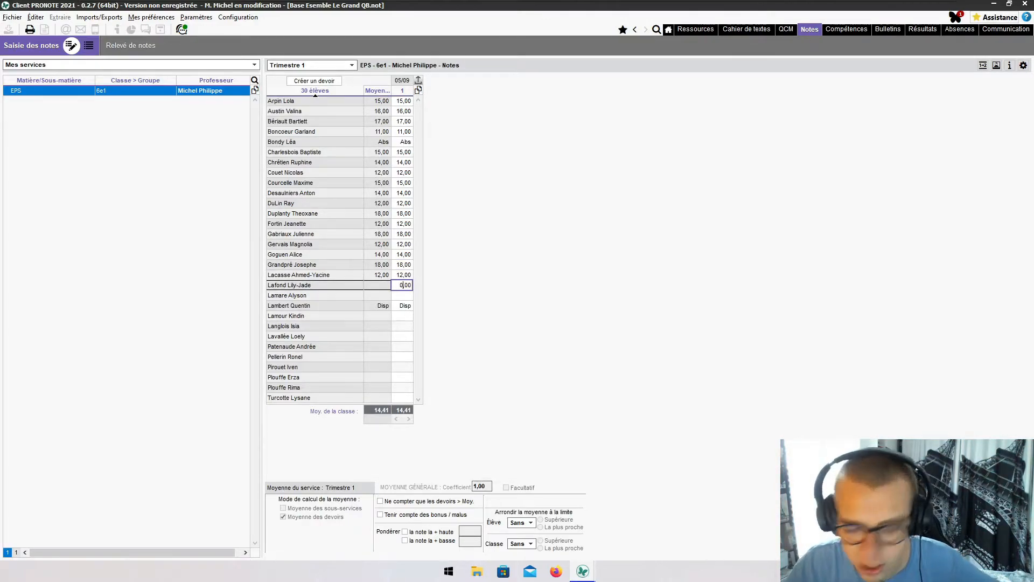
pyautogui.write('2')
pyautogui.press('Return')
pyautogui.write('20')
pyautogui.press('Return')
pyautogui.press('Return')
pyautogui.write('1')
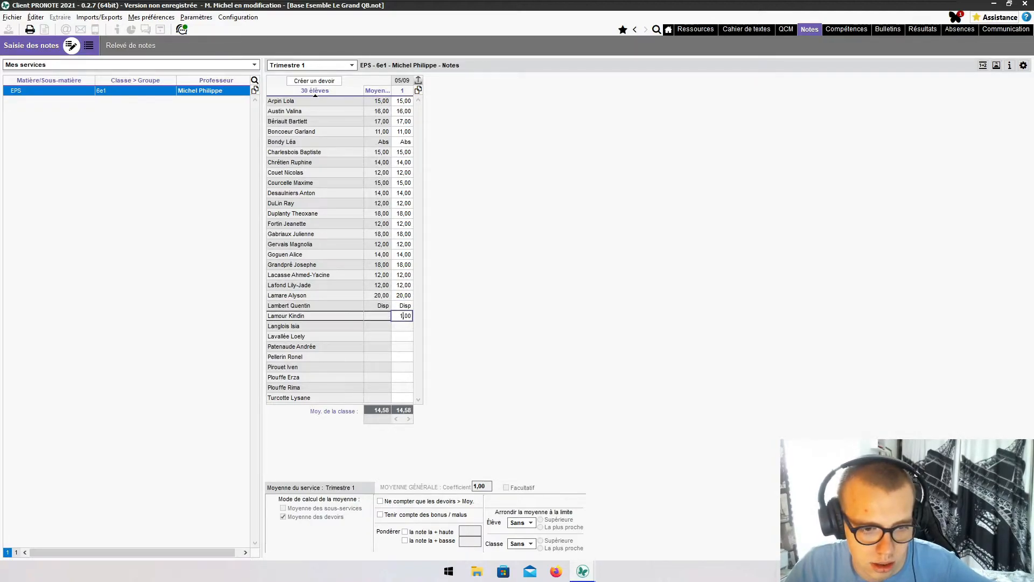
pyautogui.write('5')
pyautogui.press('Return')
pyautogui.write('14')
pyautogui.press('Return')
pyautogui.write('12')
pyautogui.press('Return')
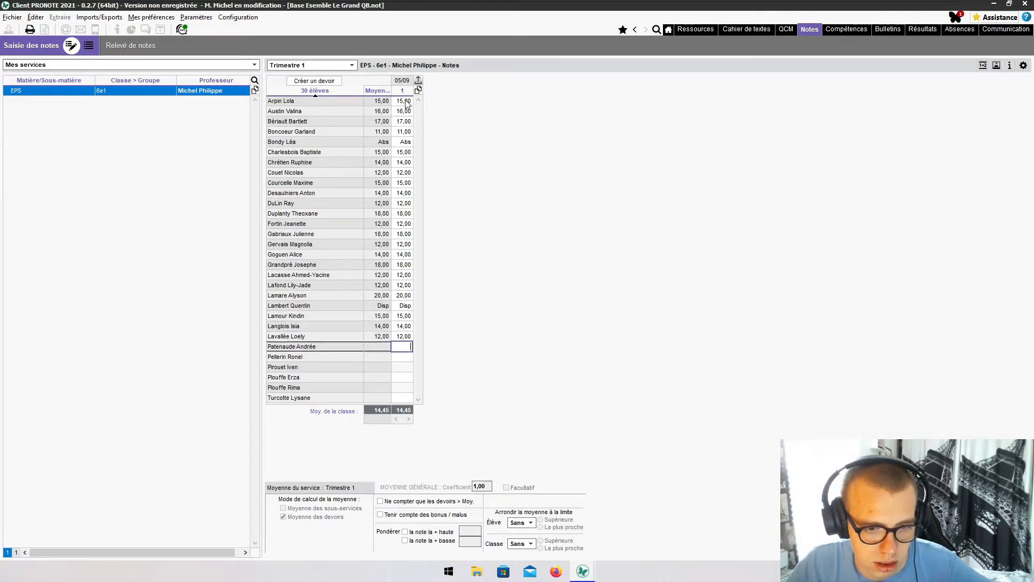
pyautogui.press('Return')
pyautogui.write('12')
pyautogui.press('Return')
pyautogui.write('14')
pyautogui.press('Return')
pyautogui.press('Return')
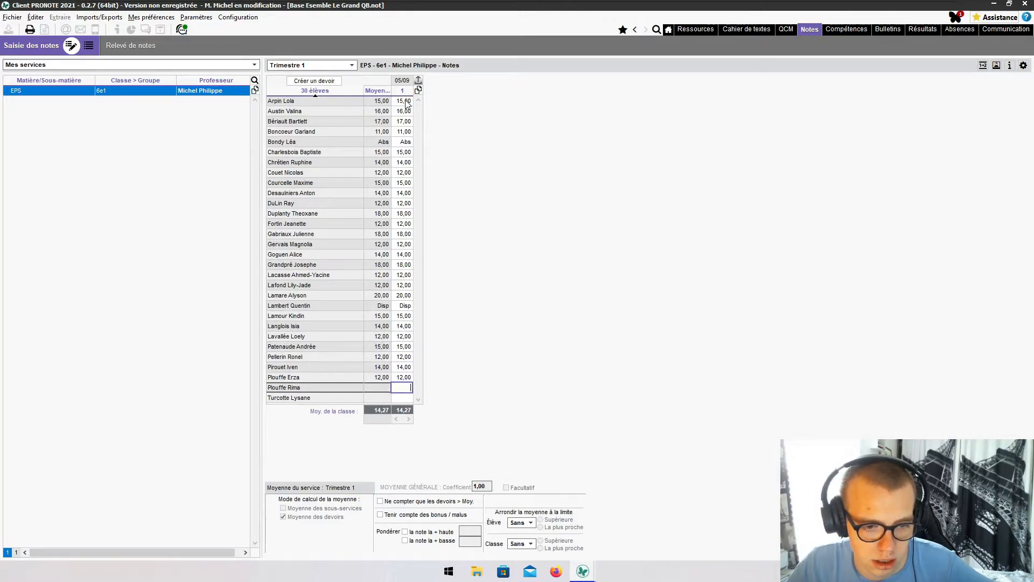
pyautogui.write('17')
pyautogui.press('Return')
pyautogui.write('12')
pyautogui.press('Return')
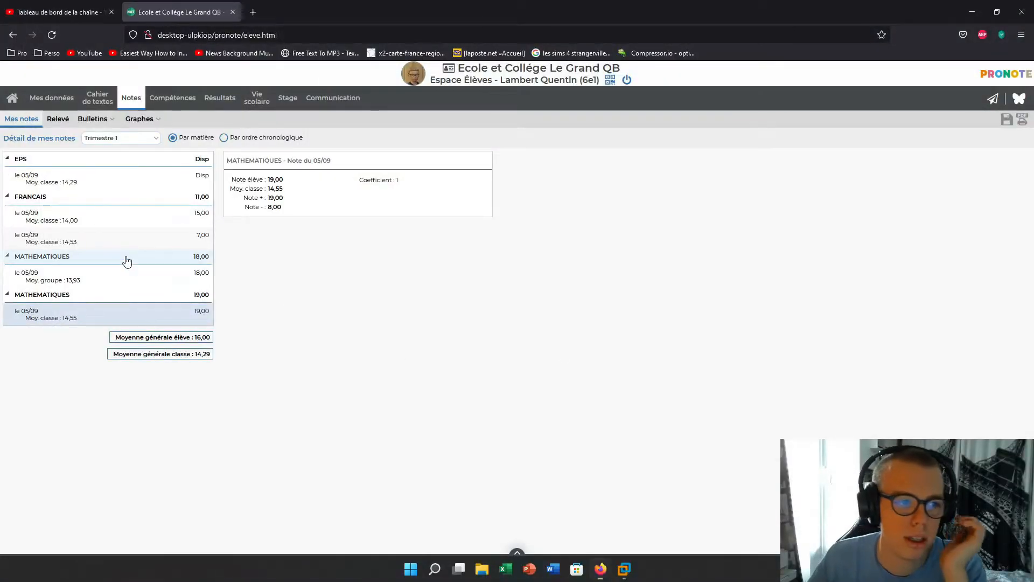
# - Show the detail panel of the EPS 'le 05/09' grade in the student's Notes page
pyautogui.click(132, 181)
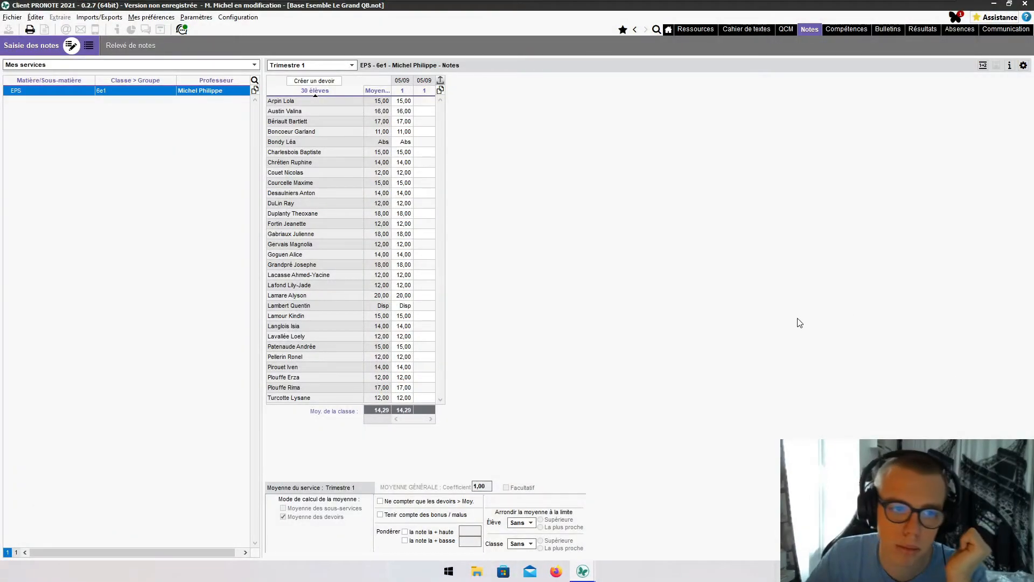
# - Enter the first grades of the second 05/09 column (15, 12, 14, 12, 10, 14, 12, 15, 12, 14)
pyautogui.click(426, 102)
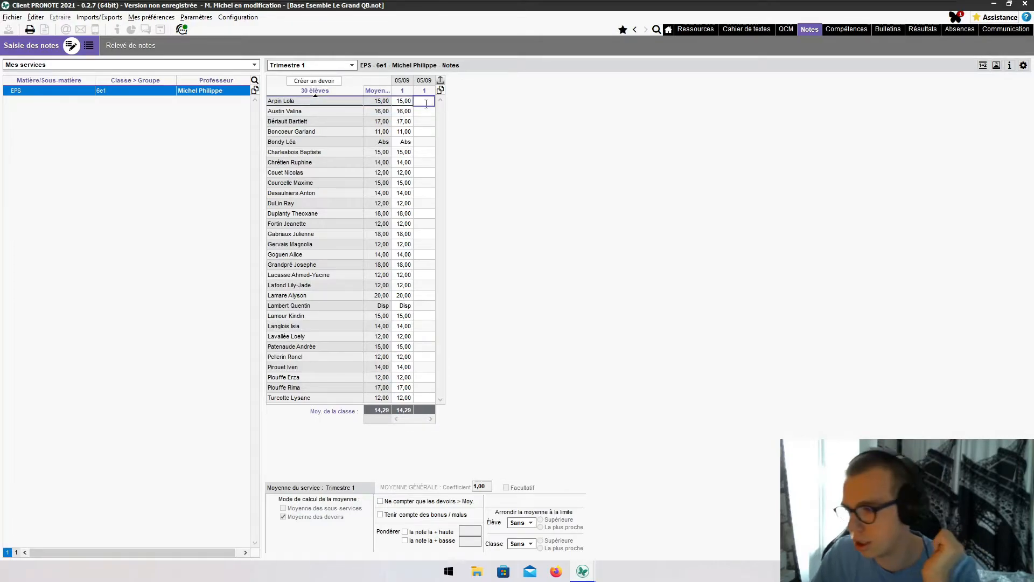
pyautogui.write('15')
pyautogui.press('Return')
pyautogui.write('12')
pyautogui.press('Return')
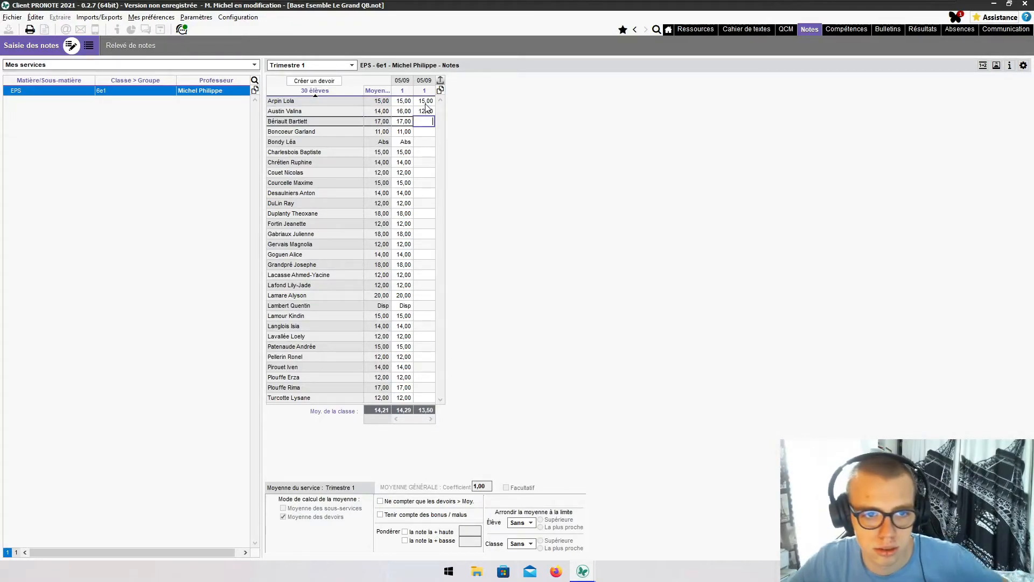
pyautogui.write('14')
pyautogui.press('Return')
pyautogui.write('12')
pyautogui.press('Return')
pyautogui.write('10')
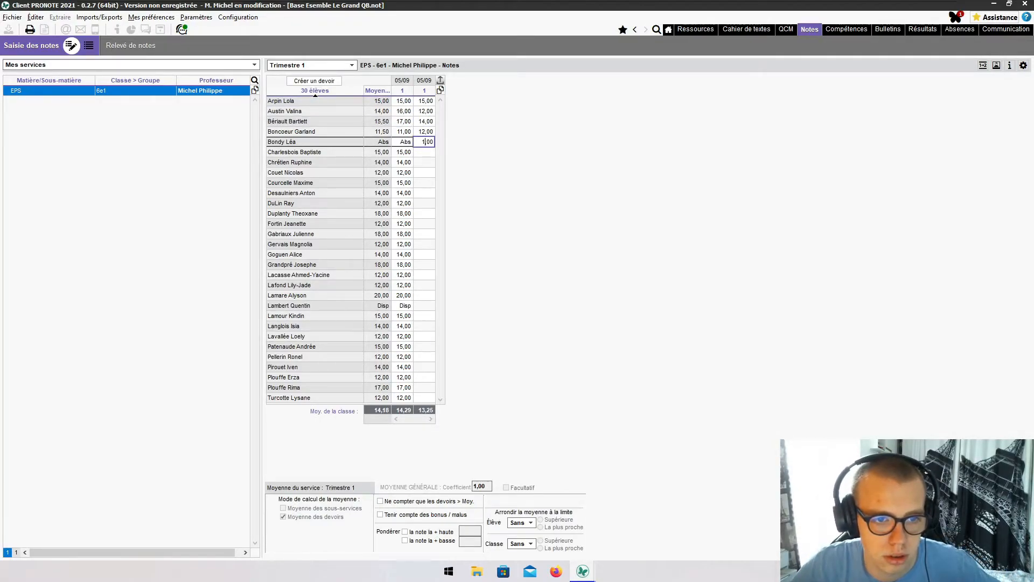
pyautogui.press('Return')
pyautogui.write('14')
pyautogui.press('Return')
pyautogui.write('12')
pyautogui.press('Return')
pyautogui.write('112')
pyautogui.press('Return')
pyautogui.write('15')
pyautogui.press('Return')
pyautogui.write('12')
pyautogui.press('Return')
pyautogui.write('12')
pyautogui.press('Return')
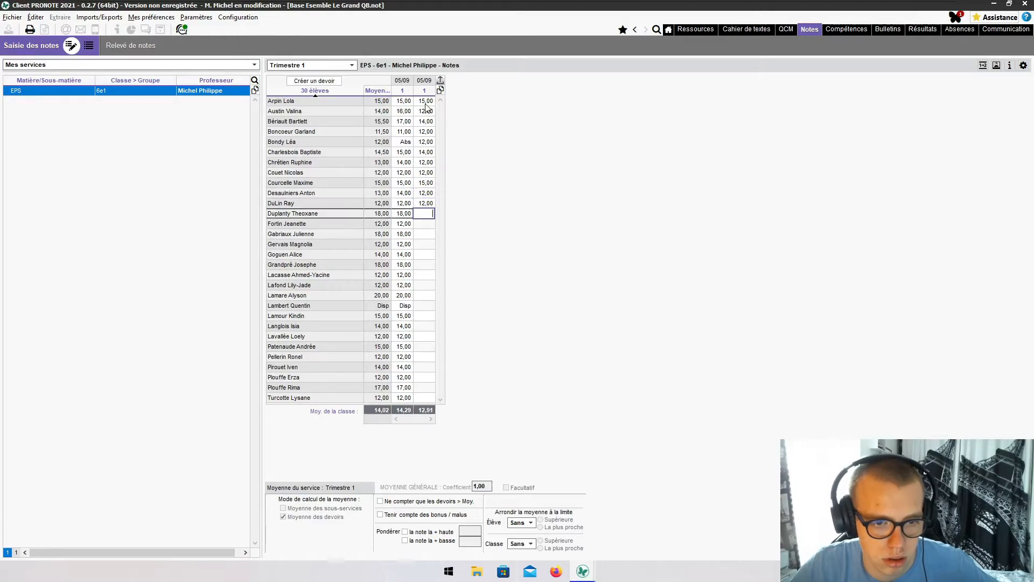
pyautogui.write('12')
pyautogui.press('Return')
pyautogui.write('1')
pyautogui.write('14')
pyautogui.press('Return')
# - Enter the remaining grades (12, 14, 15, 15, 14, 12), marking the exempt student N.Not
pyautogui.write('12')
pyautogui.press('Return')
pyautogui.write('12')
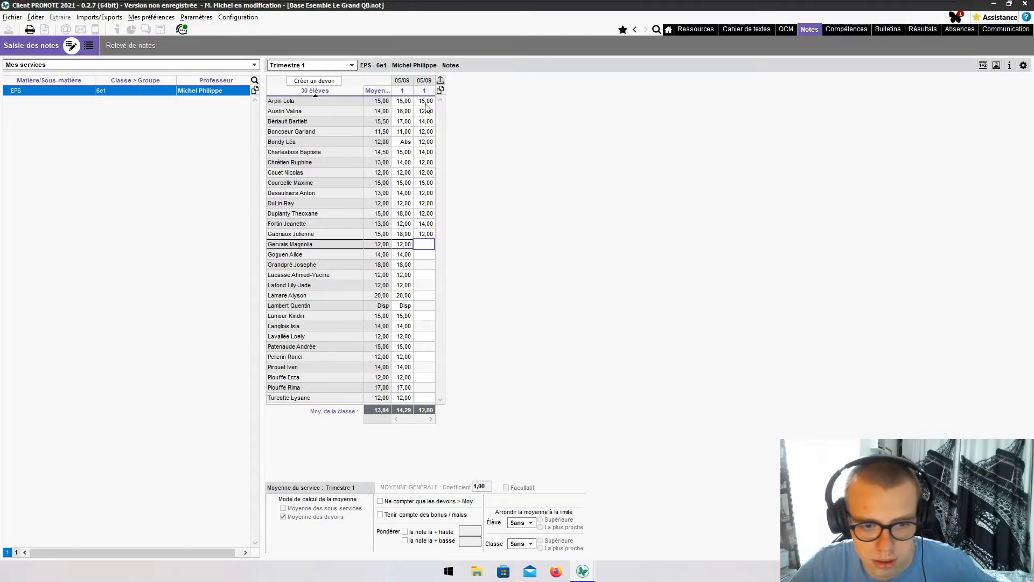
pyautogui.press('Return')
pyautogui.write('12')
pyautogui.press('Return')
pyautogui.write('12')
pyautogui.press('Return')
pyautogui.write('12')
pyautogui.press('Return')
pyautogui.write('14')
pyautogui.press('Return')
pyautogui.write('12')
pyautogui.press('Return')
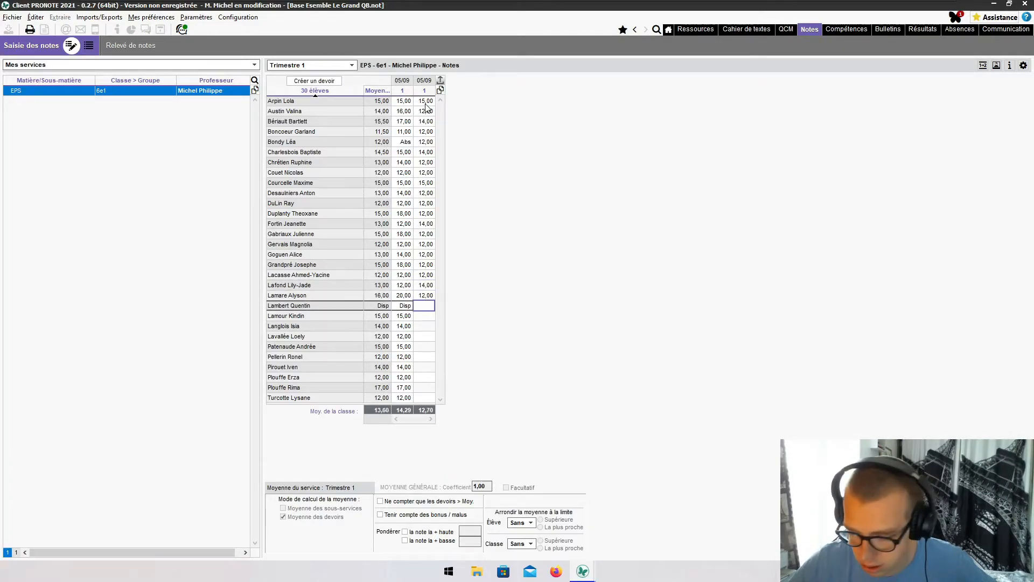
pyautogui.press('Return')
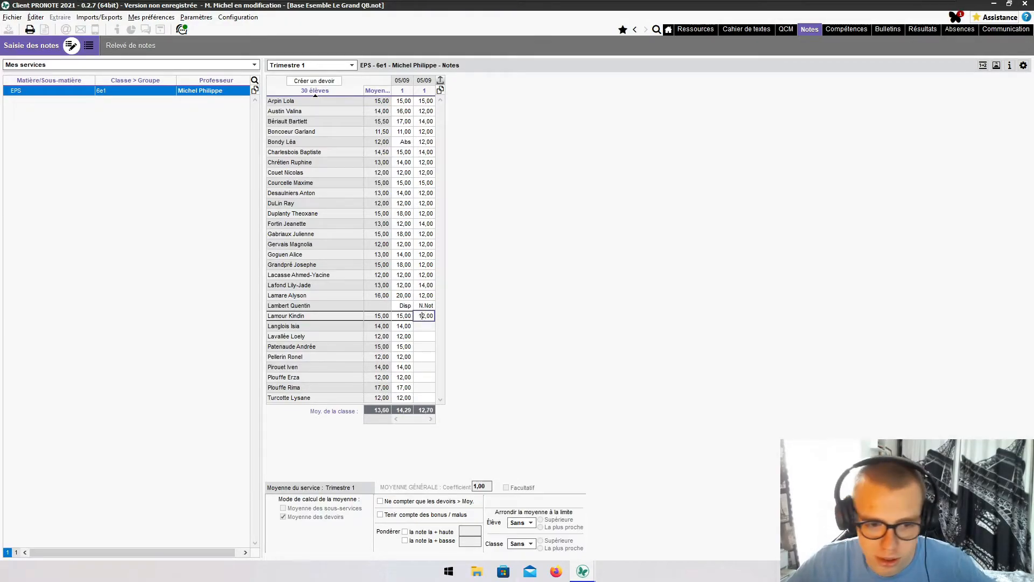
pyautogui.press('Return')
pyautogui.write('15')
pyautogui.press('Return')
pyautogui.write('15')
pyautogui.press('Return')
pyautogui.write('14')
pyautogui.press('Return')
pyautogui.write('12')
pyautogui.press('Return')
pyautogui.write('12')
pyautogui.press('Return')
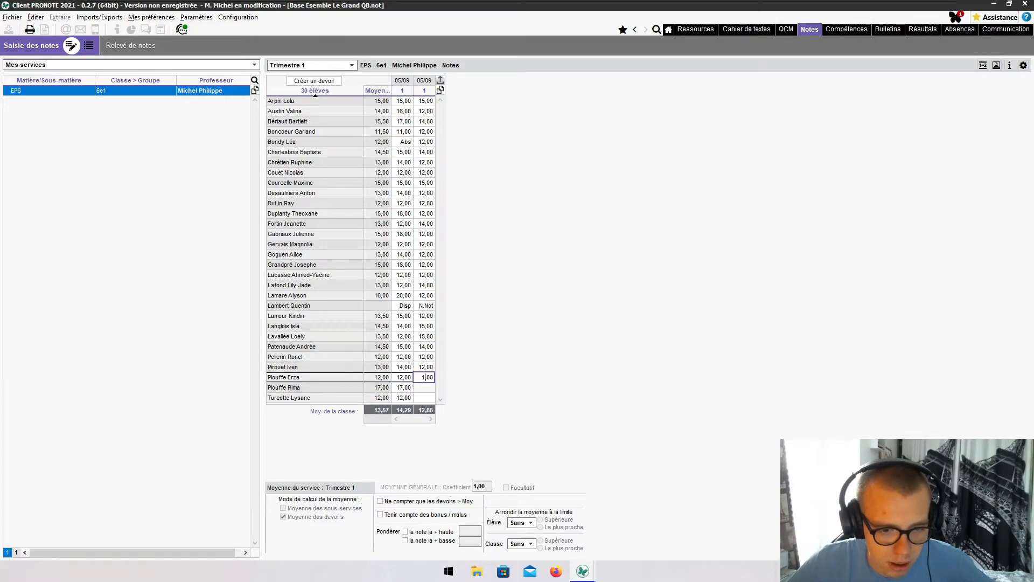
pyautogui.press('Return')
pyautogui.write('12,00')
pyautogui.press('Return')
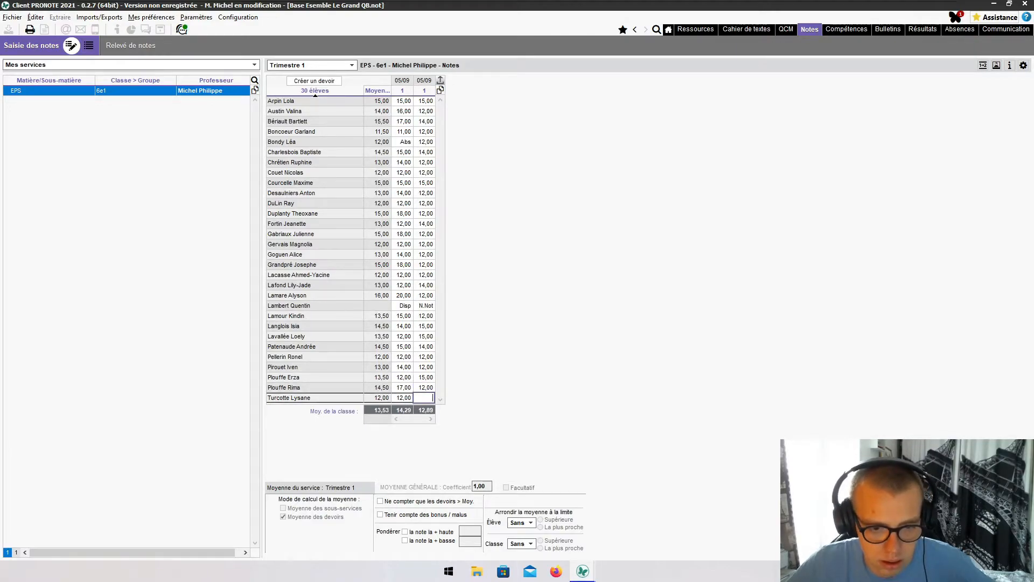
pyautogui.write('12')
pyautogui.press('Return')
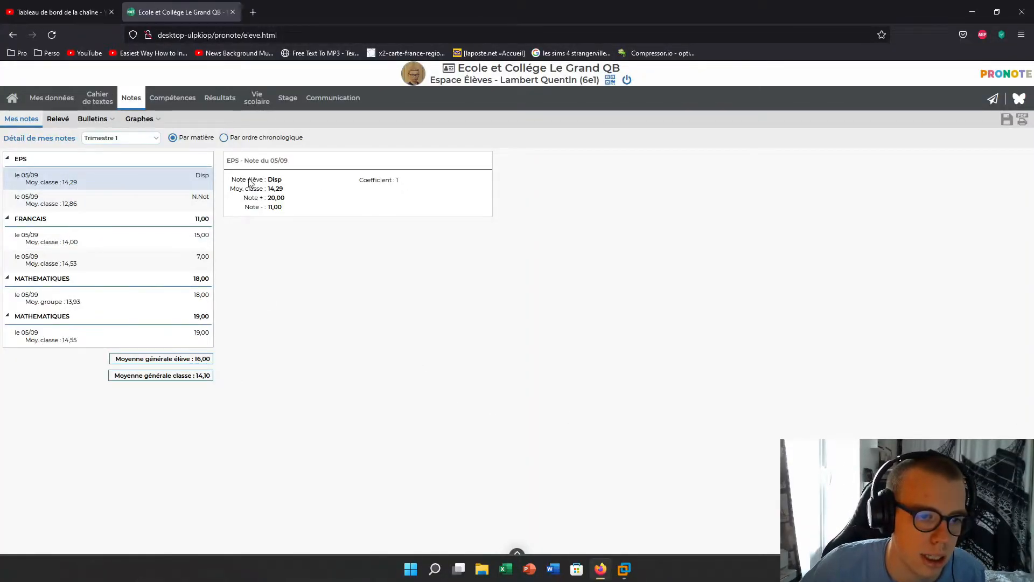
# - Check the second EPS grade shows N.Not with average 12,86, then return to the PRONOTE client
pyautogui.click(154, 206)
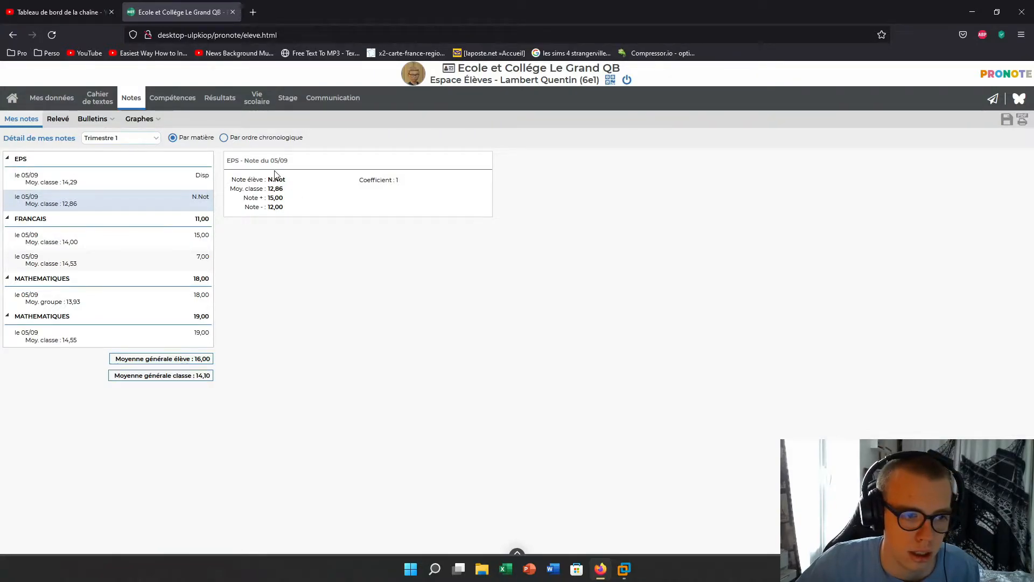
pyautogui.click(629, 566)
pyautogui.click(743, 493)
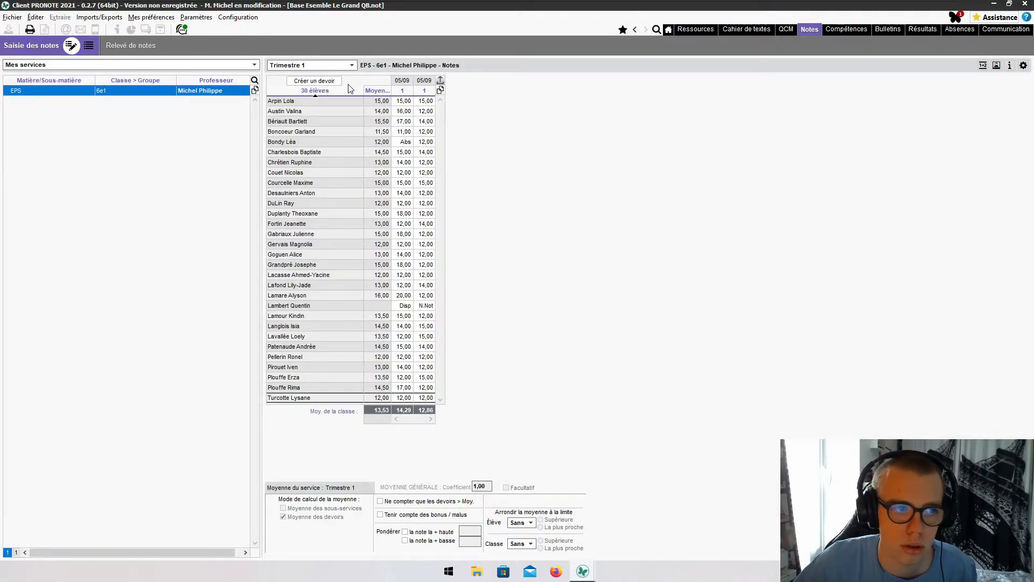
# - Create a new 05/09 EPS assessment and enter marks 15, 12, 17, 12, 12, 14, 15, 12, 14, 12, 12, 1
pyautogui.click(300, 82)
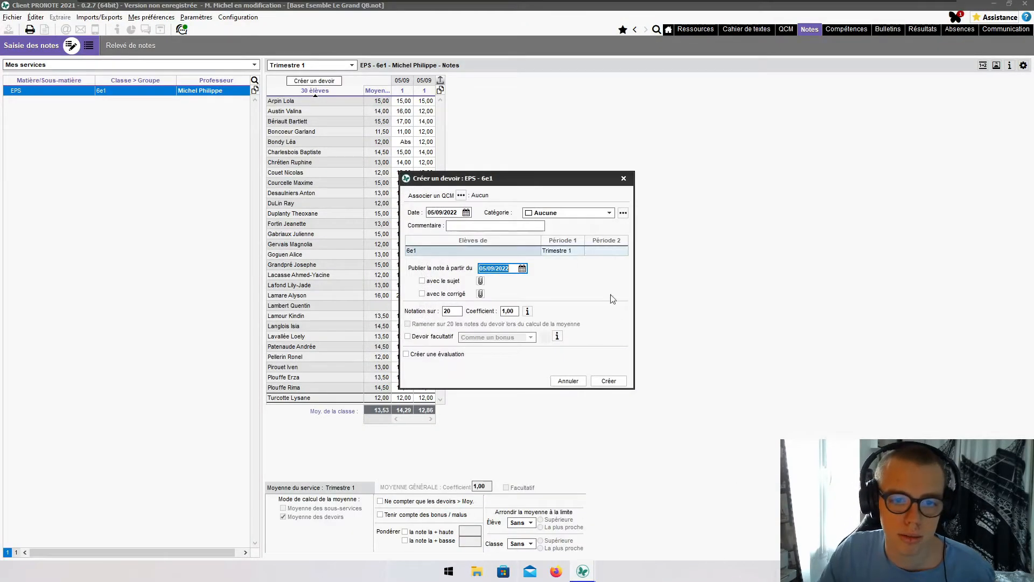
pyautogui.click(608, 381)
pyautogui.click(444, 101)
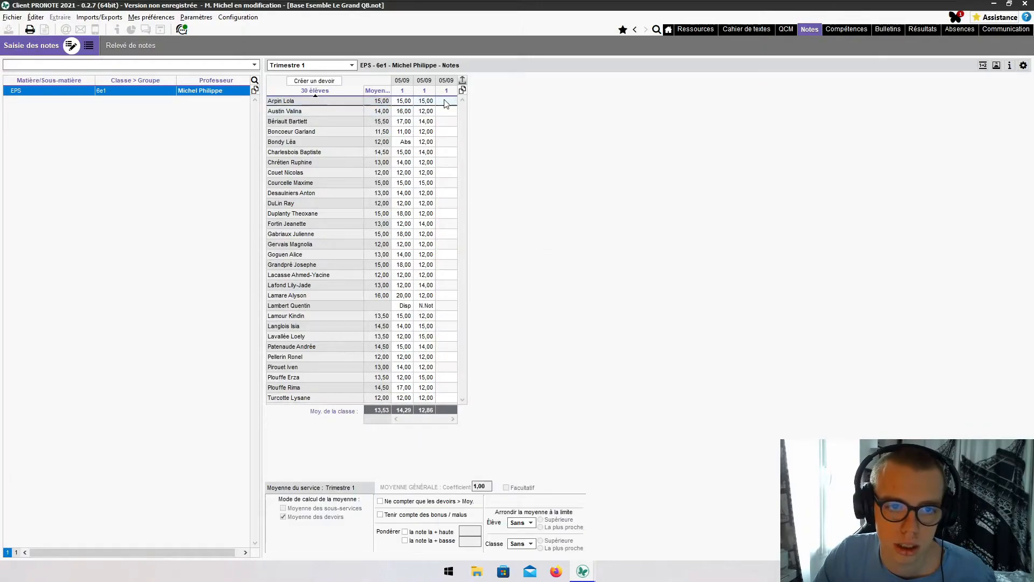
pyautogui.write('15')
pyautogui.press('Return')
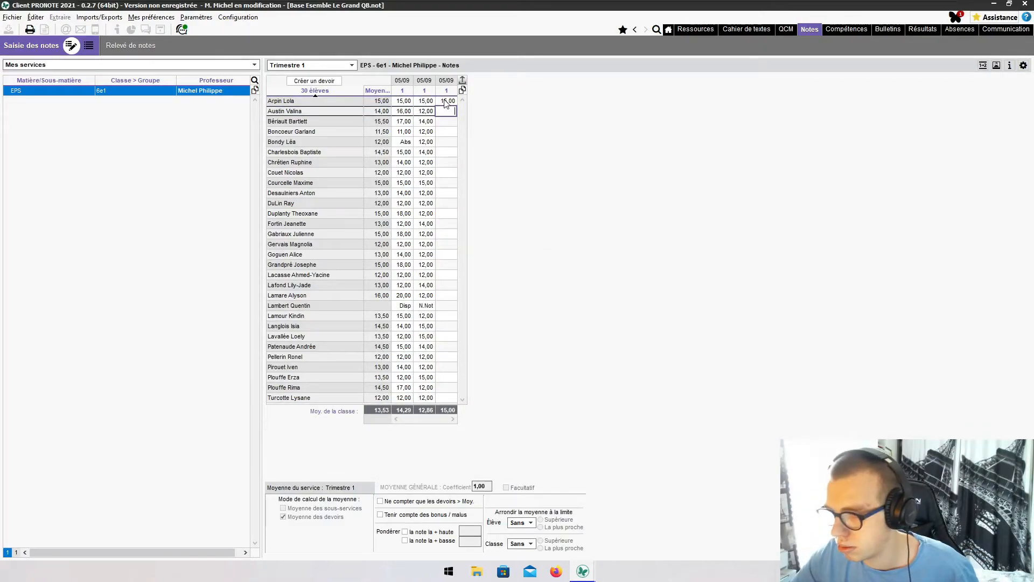
pyautogui.write('12')
pyautogui.press('Return')
pyautogui.write('17')
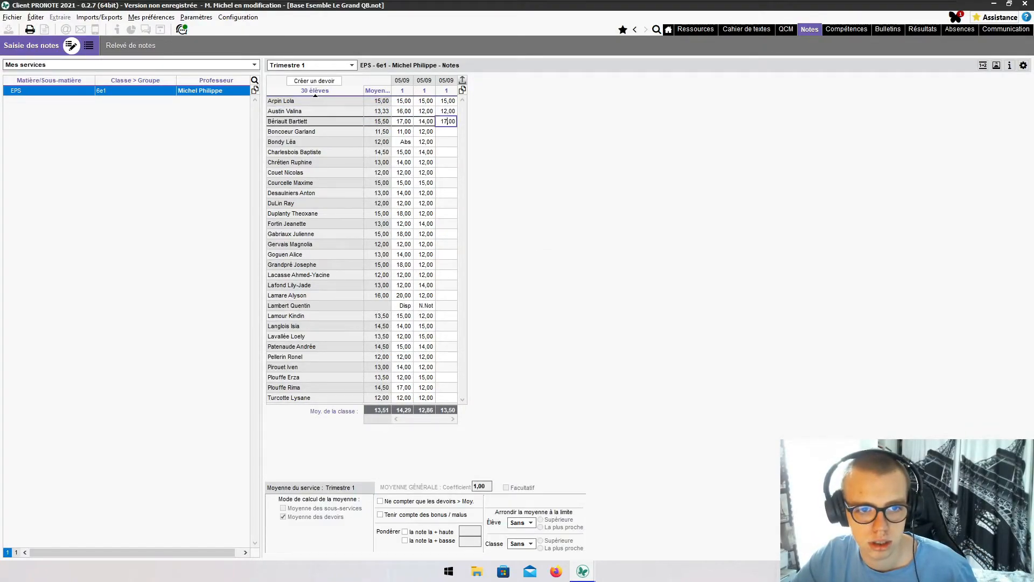
pyautogui.press('Return')
pyautogui.write('1')
pyautogui.write('2')
pyautogui.press('Return')
pyautogui.write('12')
pyautogui.press('Return')
pyautogui.write('14')
pyautogui.press('Return')
pyautogui.write('15')
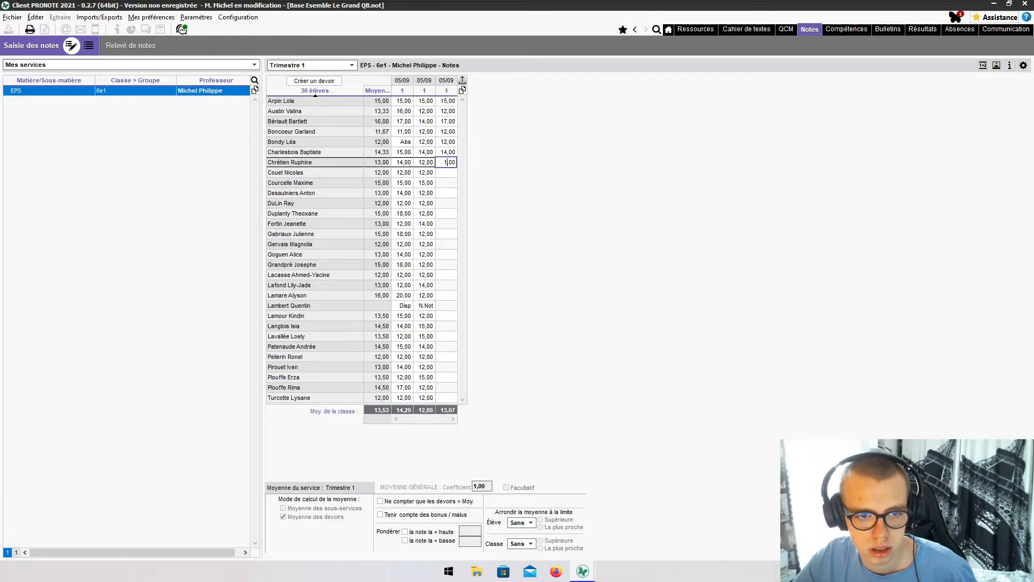
pyautogui.press('Return')
pyautogui.write('12')
pyautogui.press('Return')
pyautogui.write('14')
pyautogui.press('Return')
pyautogui.write('12')
pyautogui.press('Return')
pyautogui.write('12')
pyautogui.press('Return')
pyautogui.write('1')
pyautogui.press('Return')
pyautogui.press('Return')
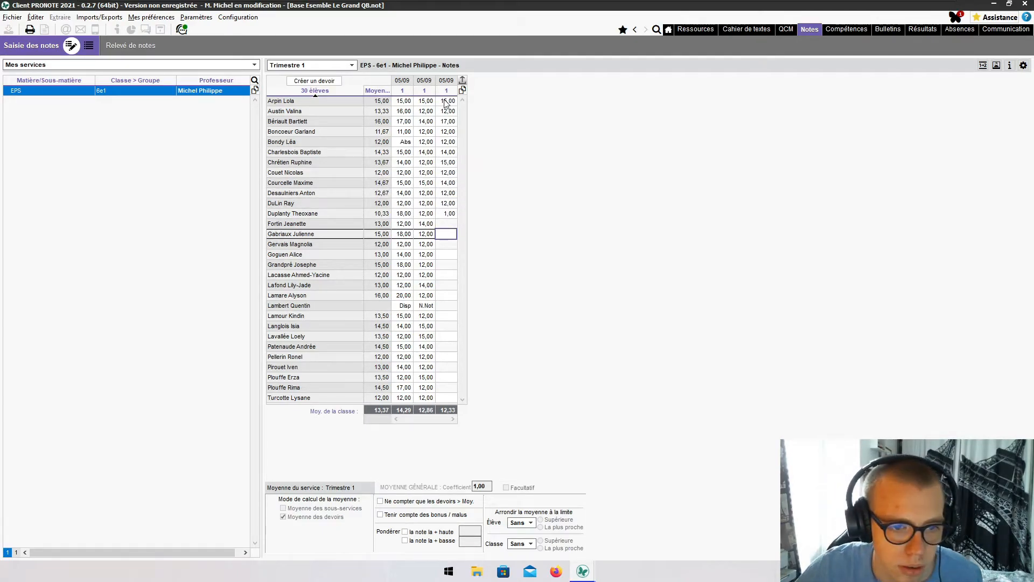
# - Fill the skipped cell with 12, enter 14, 12, 14, 12, and correct the mistaken 1,00 to 10,00
pyautogui.press('Up')
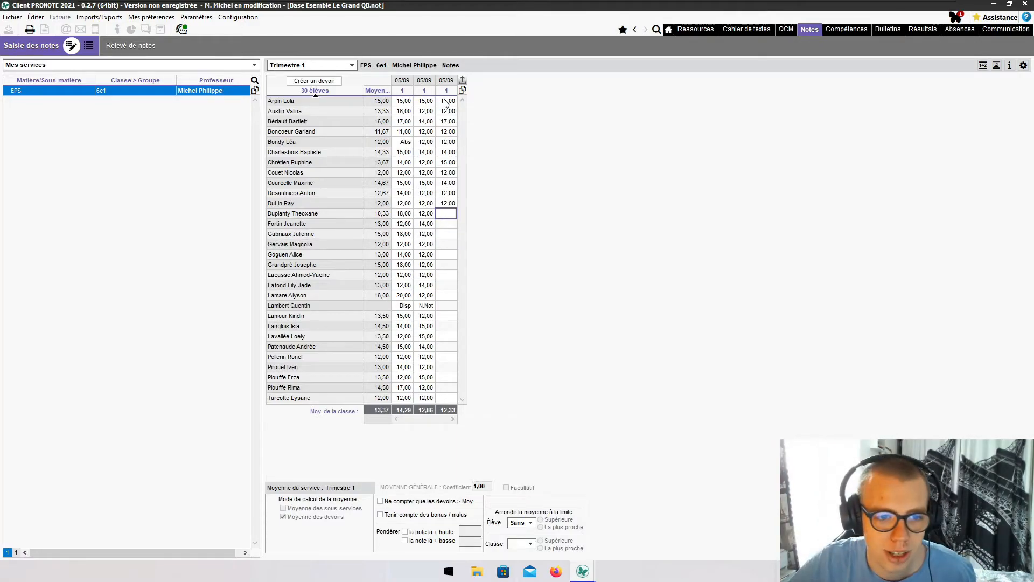
pyautogui.write('12')
pyautogui.press('Return')
pyautogui.write('14')
pyautogui.press('Return')
pyautogui.write('12')
pyautogui.press('Return')
pyautogui.write('14')
pyautogui.press('Return')
pyautogui.write('12')
pyautogui.press('Return')
pyautogui.write('1')
pyautogui.press('Return')
pyautogui.click(447, 275)
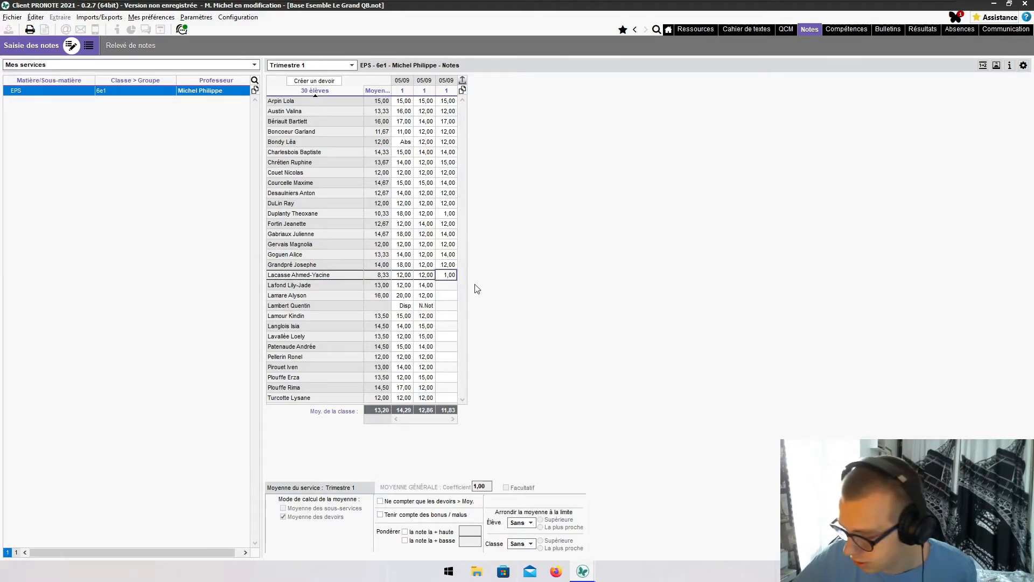
pyautogui.press('Return')
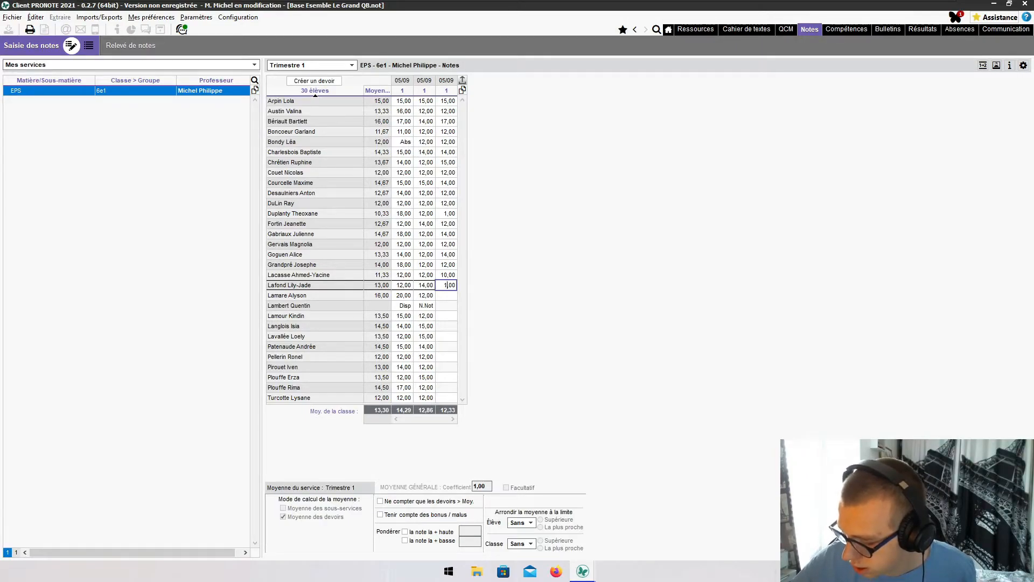
# - Enter the next 05/09 marks: 18, 12, 15, 12, 14, 12, 15, 14, 12 and 1
pyautogui.write('18,00')
pyautogui.press('Return')
pyautogui.write('12')
pyautogui.press('Return')
pyautogui.write('15')
pyautogui.press('Return')
pyautogui.write('12')
pyautogui.press('Return')
pyautogui.write('14')
pyautogui.press('Return')
pyautogui.write('12')
pyautogui.press('Return')
pyautogui.write('15')
pyautogui.press('Return')
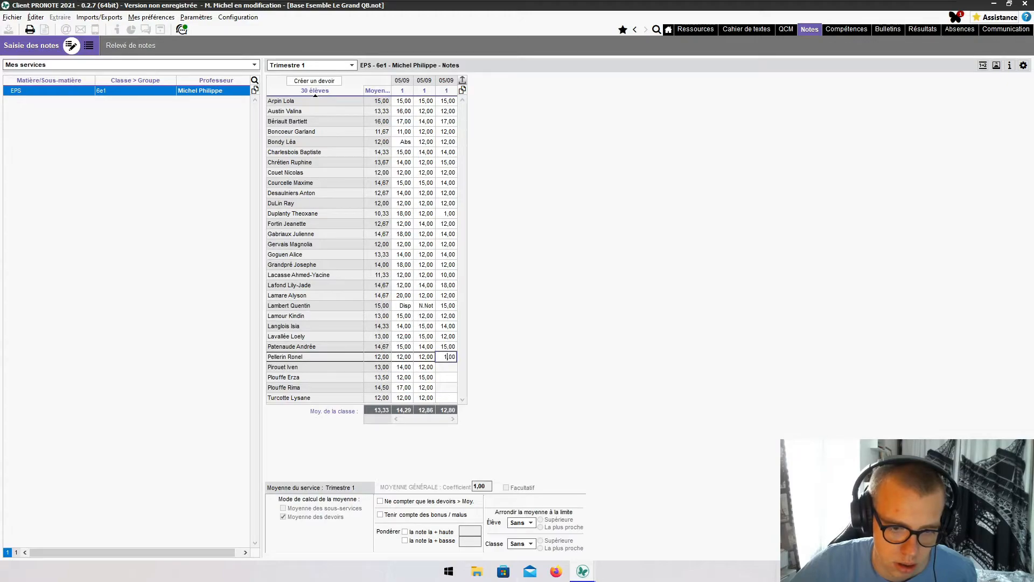
pyautogui.write('14')
pyautogui.press('Return')
pyautogui.write('12')
pyautogui.press('Return')
pyautogui.write('1')
pyautogui.press('Return')
# - Correct the mistaken 1,00 to 10,00, then give the last students 15,00 and 14,00
pyautogui.click(448, 377)
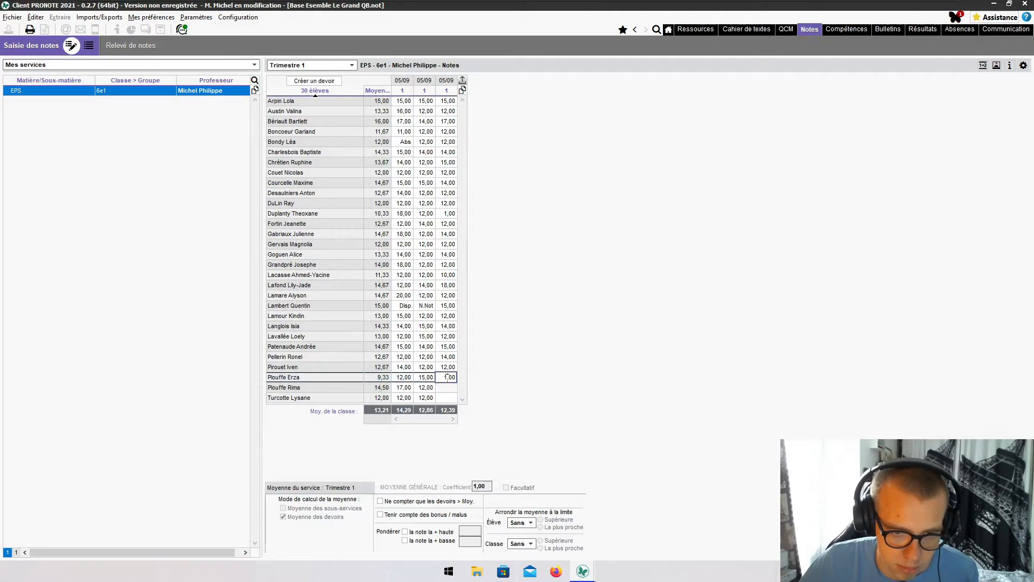
pyautogui.write('10')
pyautogui.press('Return')
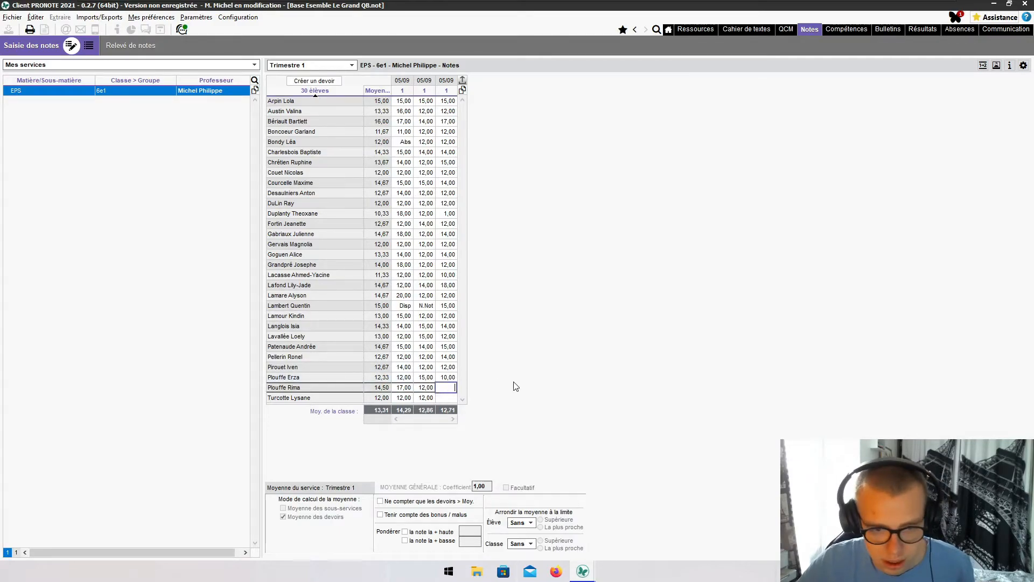
pyautogui.write('15')
pyautogui.press('Return')
pyautogui.write('14')
pyautogui.press('Return')
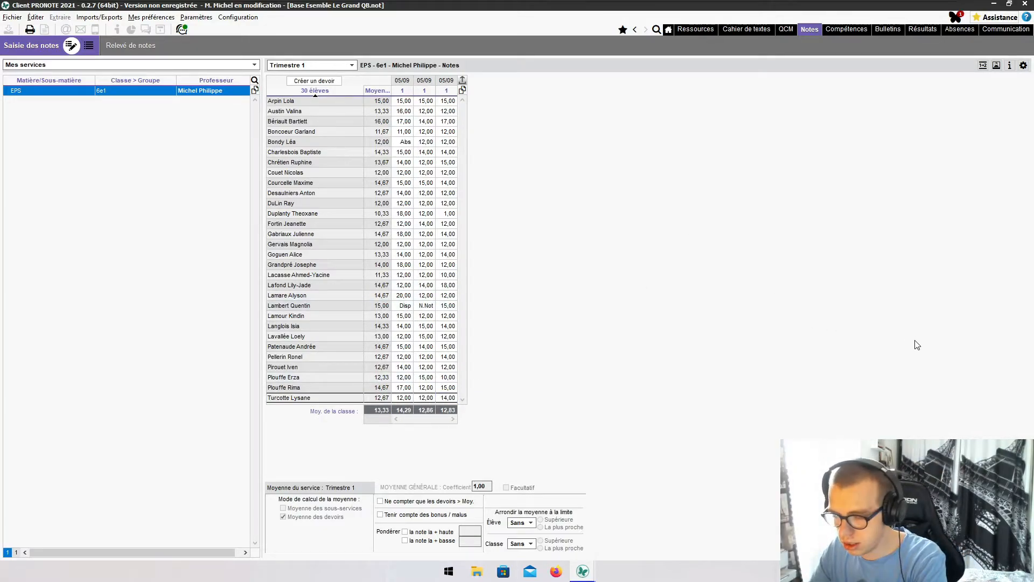
pyautogui.press('super')
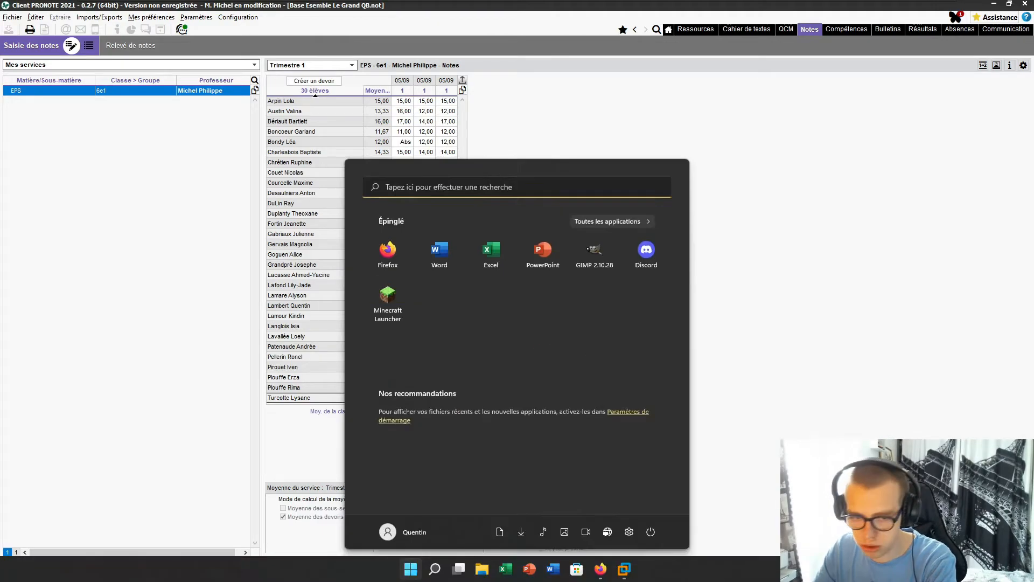
# - Bring up the Firefox student space and reload the Mes notes grade list
pyautogui.moveTo(594, 566)
pyautogui.click(631, 522)
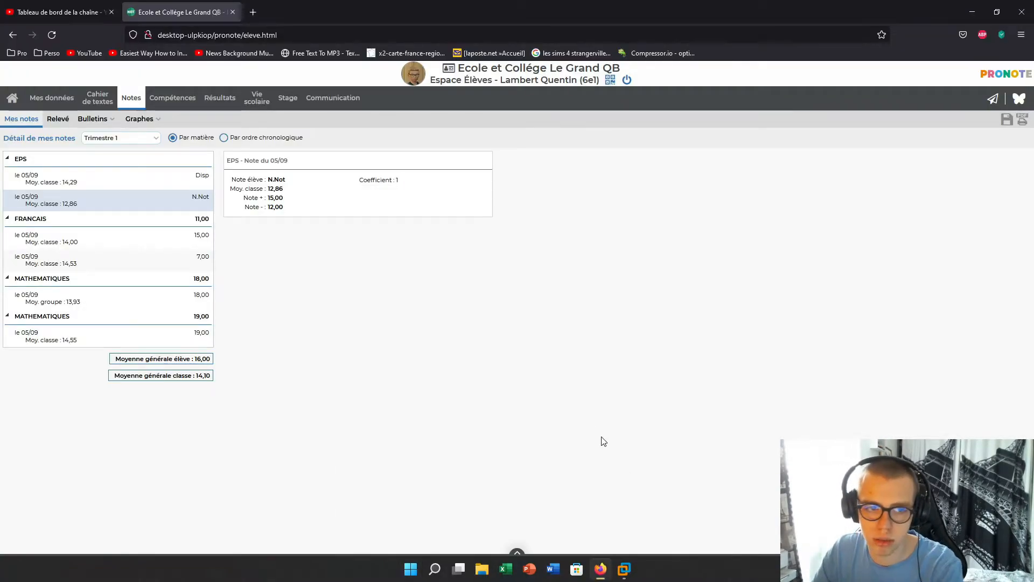
pyautogui.click(14, 117)
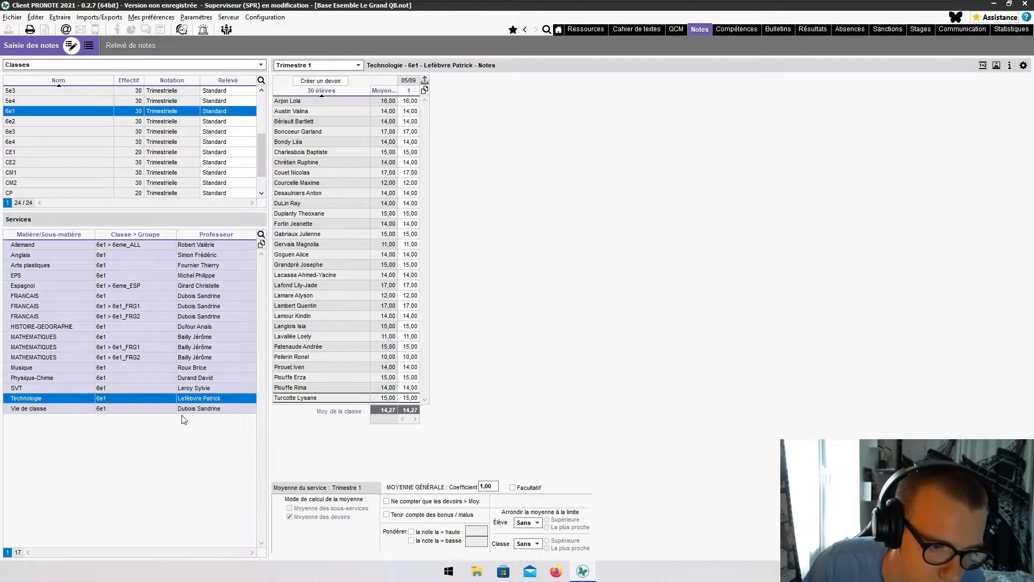
# - Select the Vie de classe service, then go to the Bulletins report-card templates
pyautogui.click(185, 409)
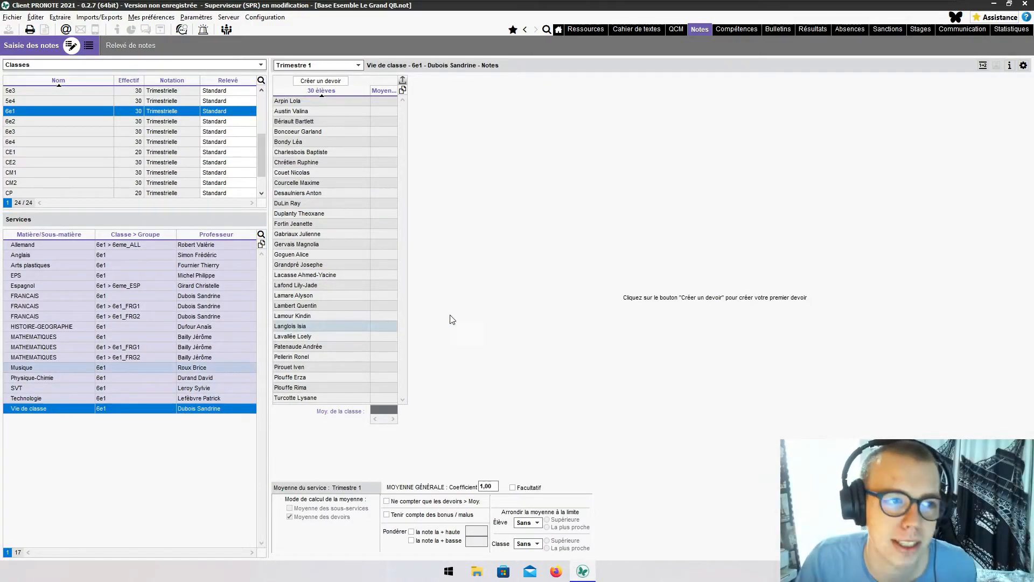
pyautogui.click(779, 30)
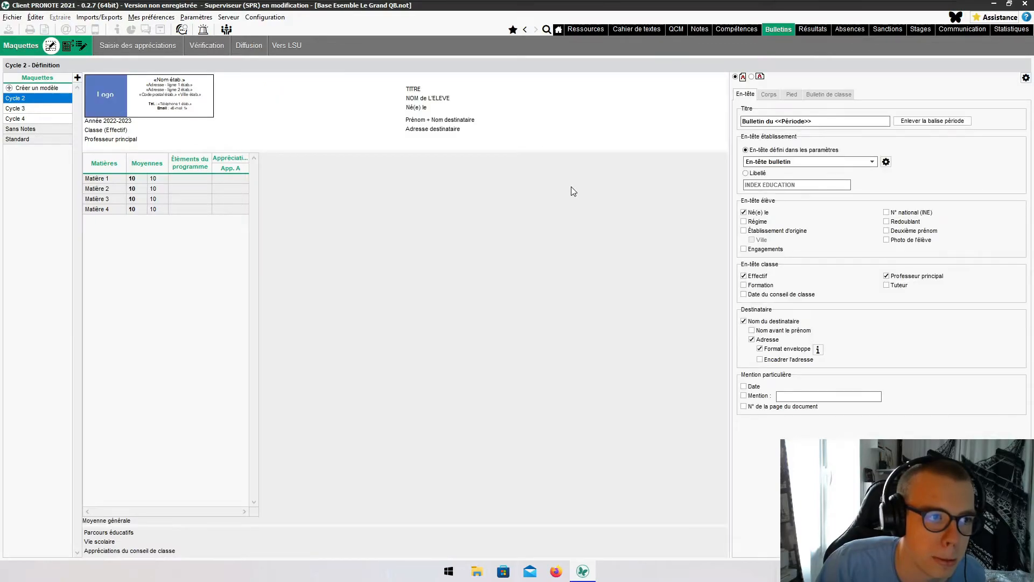
# - In the Cycle 3 header, show régime, origin school, engagements, INE, redoublant, second first name and photo
pyautogui.click(37, 110)
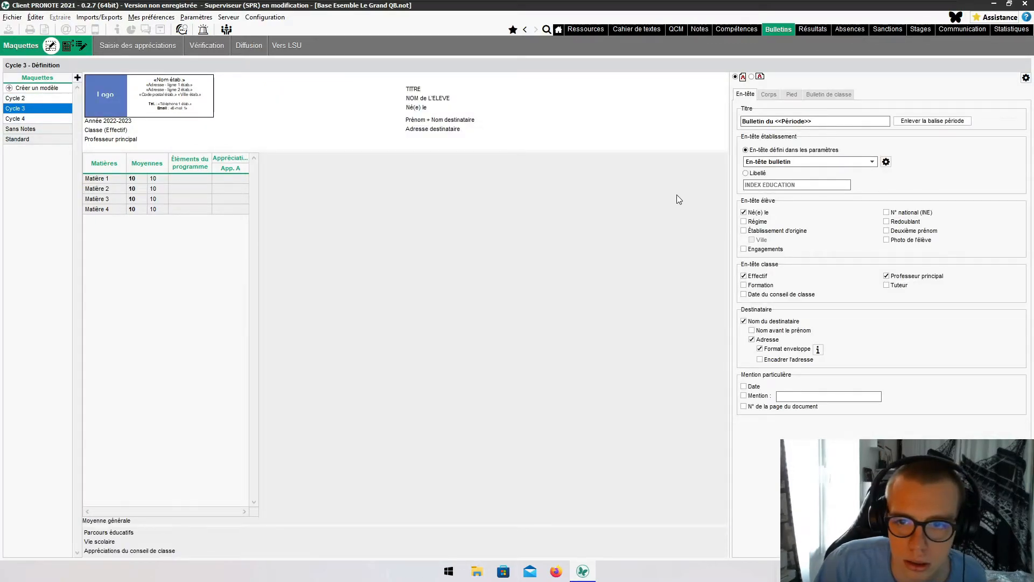
pyautogui.click(806, 162)
pyautogui.click(799, 180)
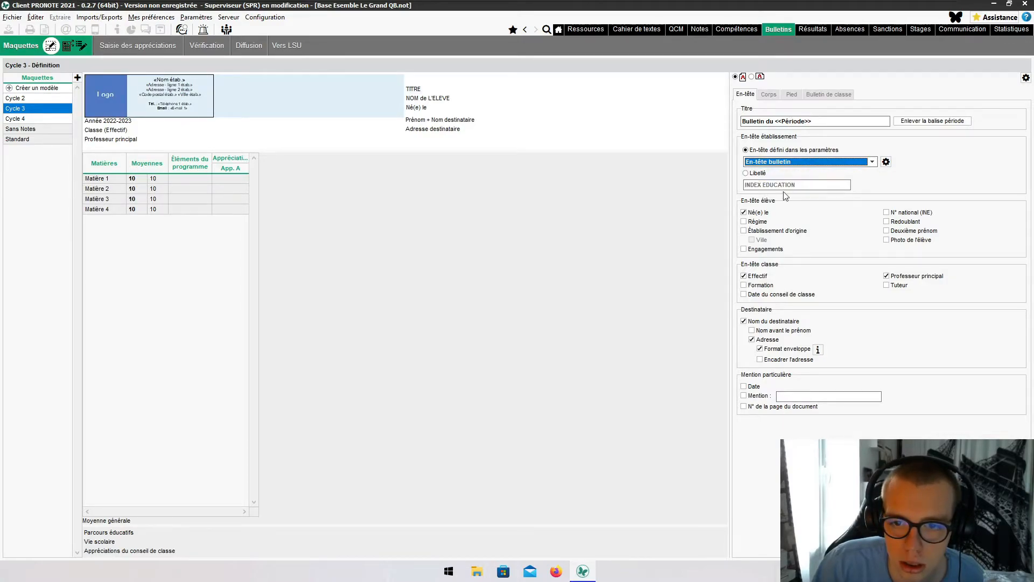
pyautogui.click(744, 221)
pyautogui.click(745, 231)
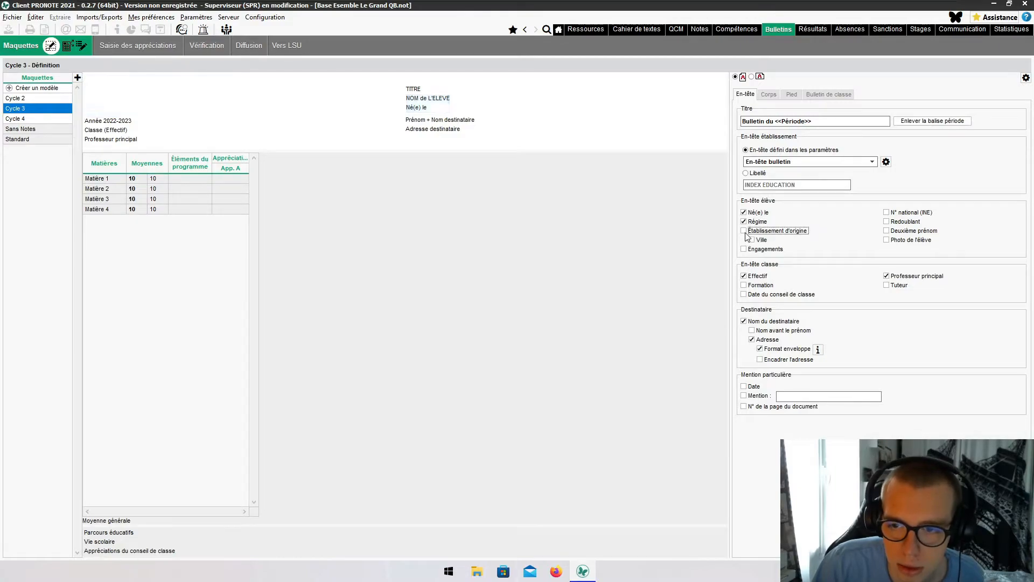
pyautogui.click(744, 249)
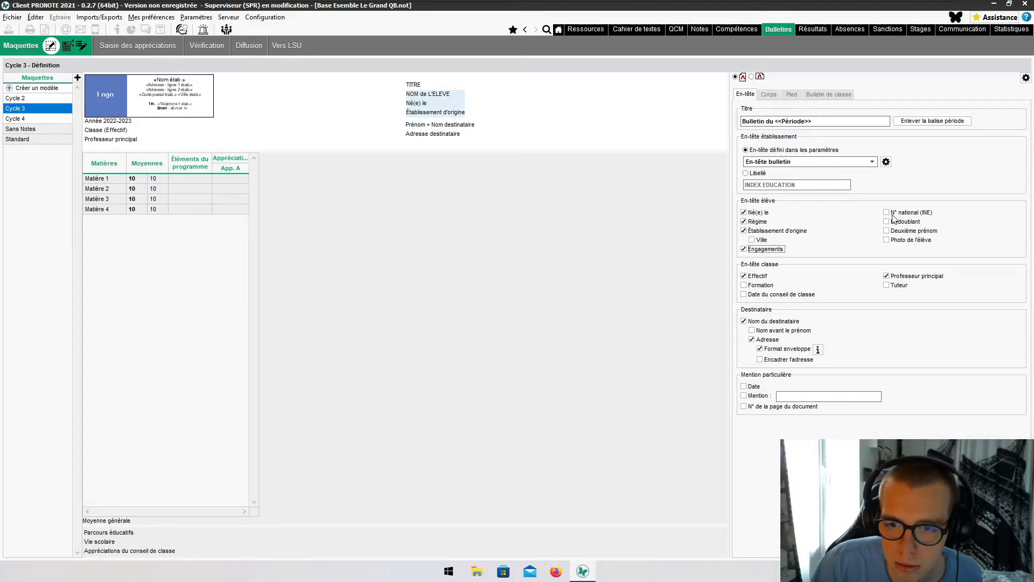
pyautogui.click(886, 213)
pyautogui.click(886, 222)
pyautogui.click(885, 230)
pyautogui.click(886, 240)
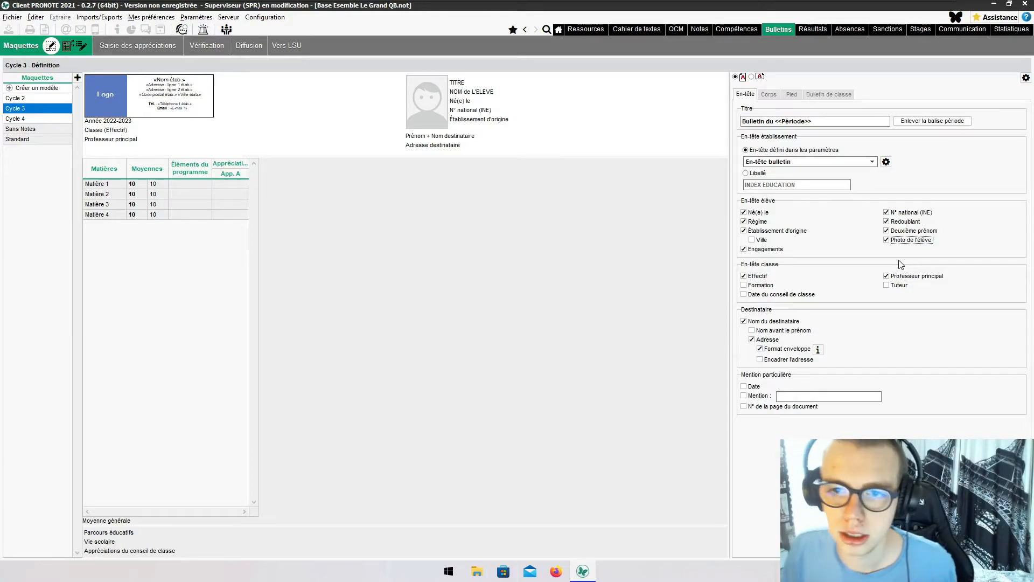
# - Add the date, a special mention and the page number to the Cycle 3 report card
pyautogui.click(744, 387)
pyautogui.click(803, 396)
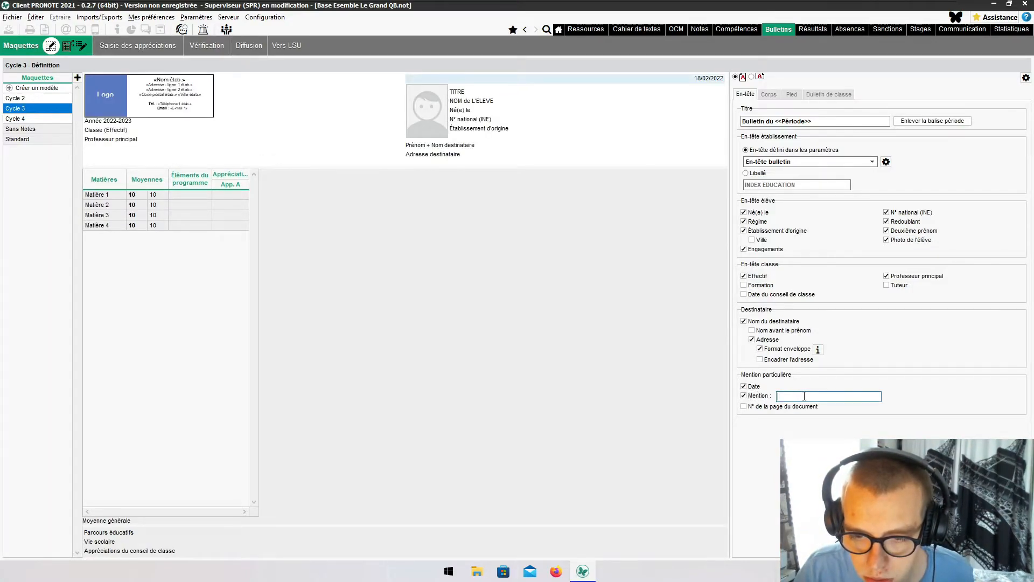
pyautogui.click(747, 409)
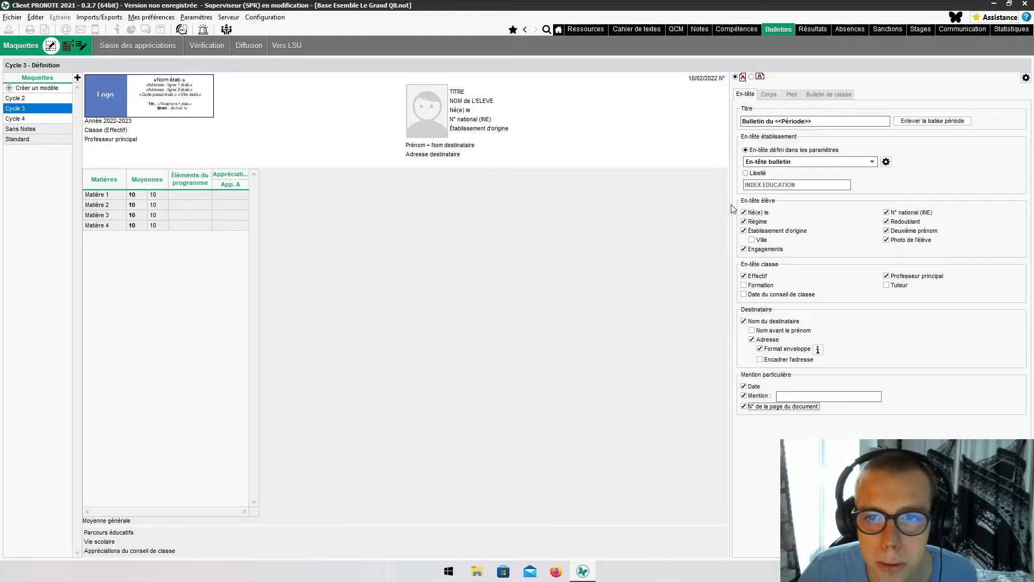
pyautogui.click(767, 96)
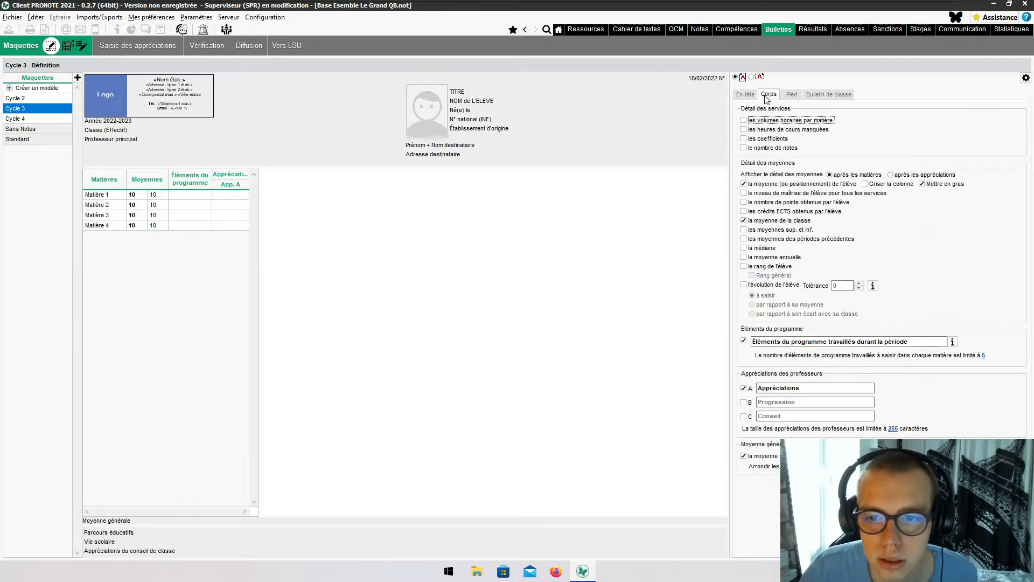
# - Add mastery level, points, ECTS, high/low, previous periods, median, yearly average, rank, overall rank and progress
pyautogui.click(744, 120)
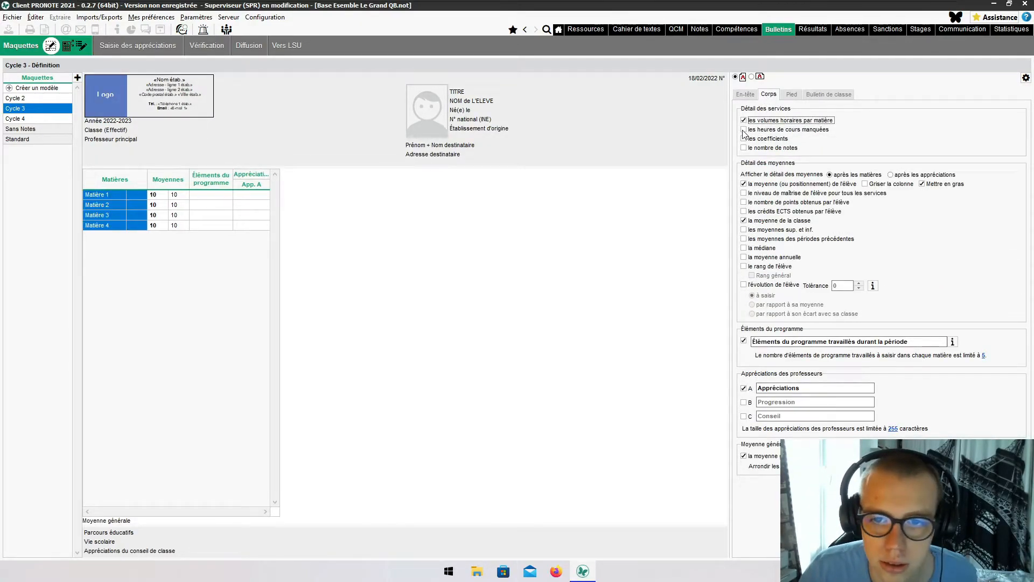
pyautogui.click(744, 120)
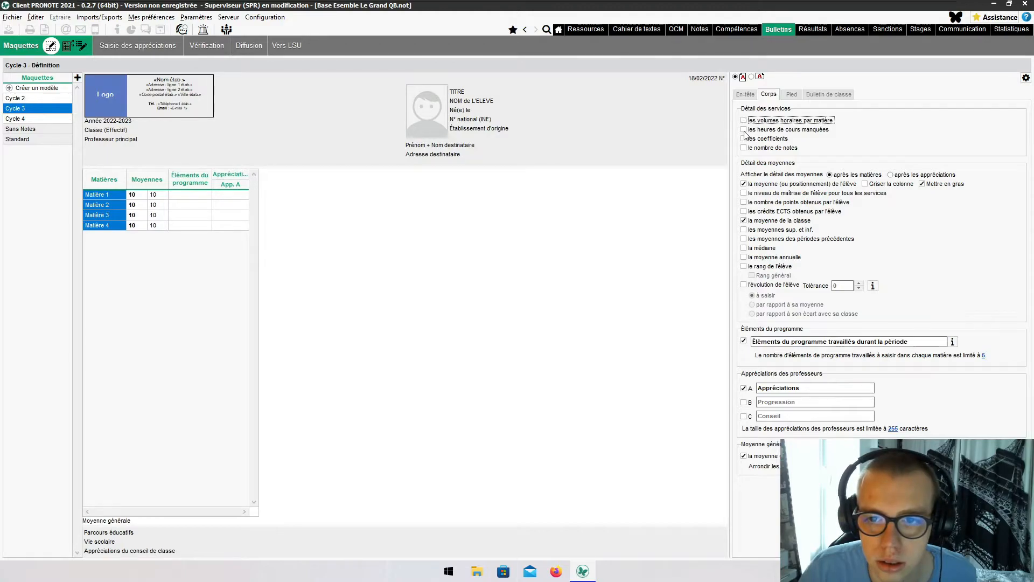
pyautogui.click(744, 193)
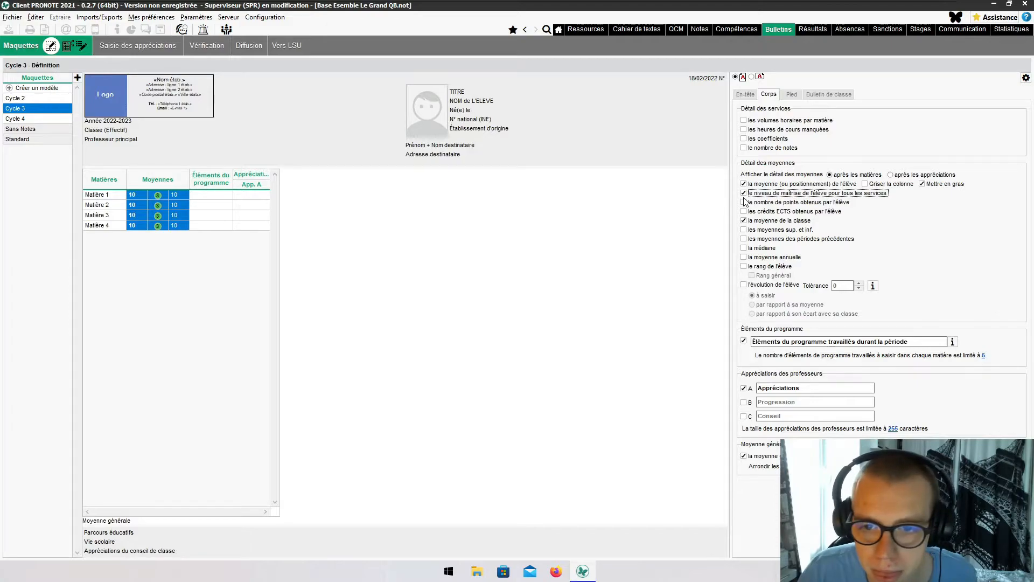
pyautogui.click(744, 202)
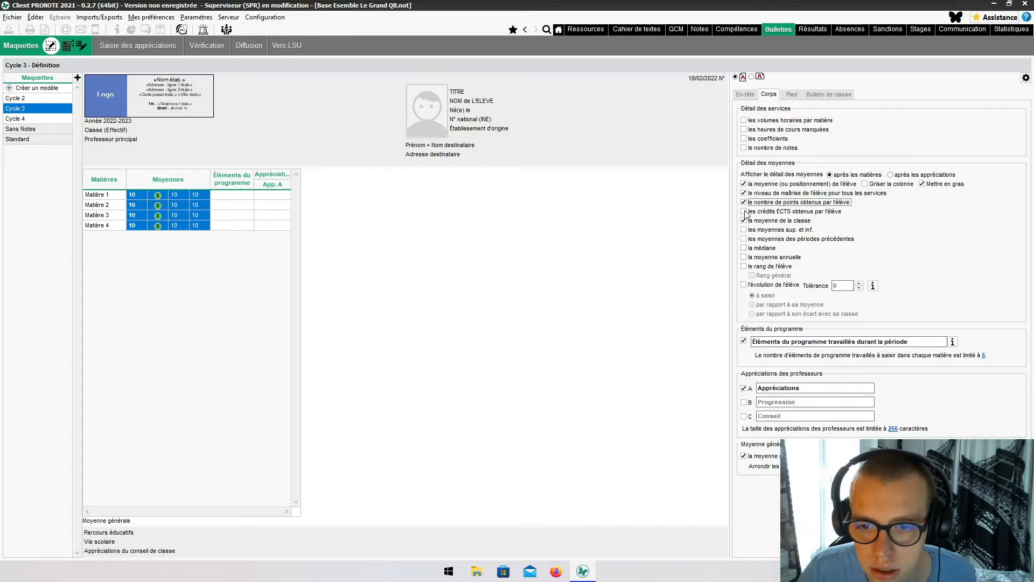
pyautogui.click(743, 211)
pyautogui.click(743, 230)
pyautogui.click(744, 239)
pyautogui.click(744, 248)
pyautogui.click(743, 257)
pyautogui.click(744, 266)
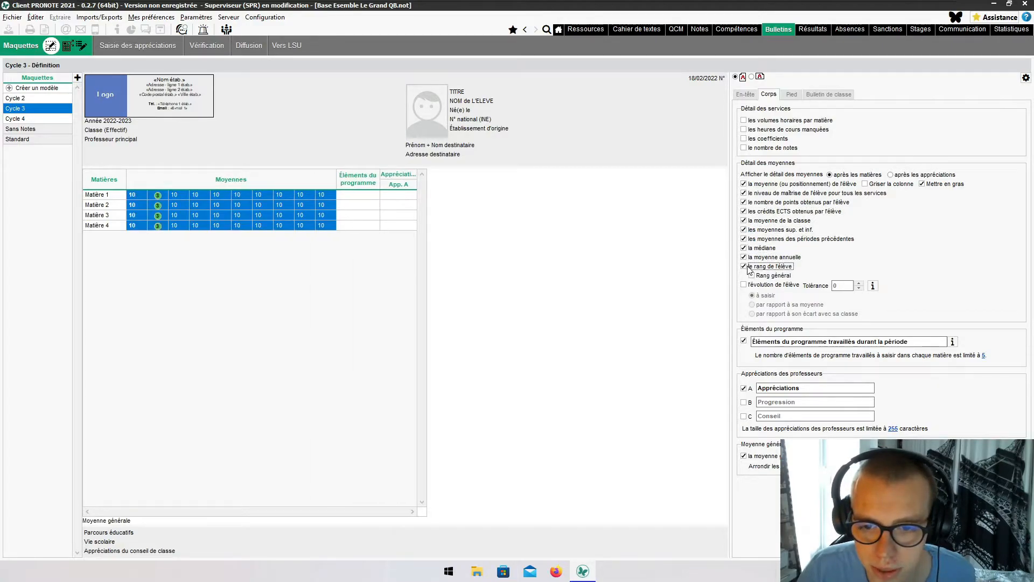
pyautogui.click(751, 275)
pyautogui.click(743, 285)
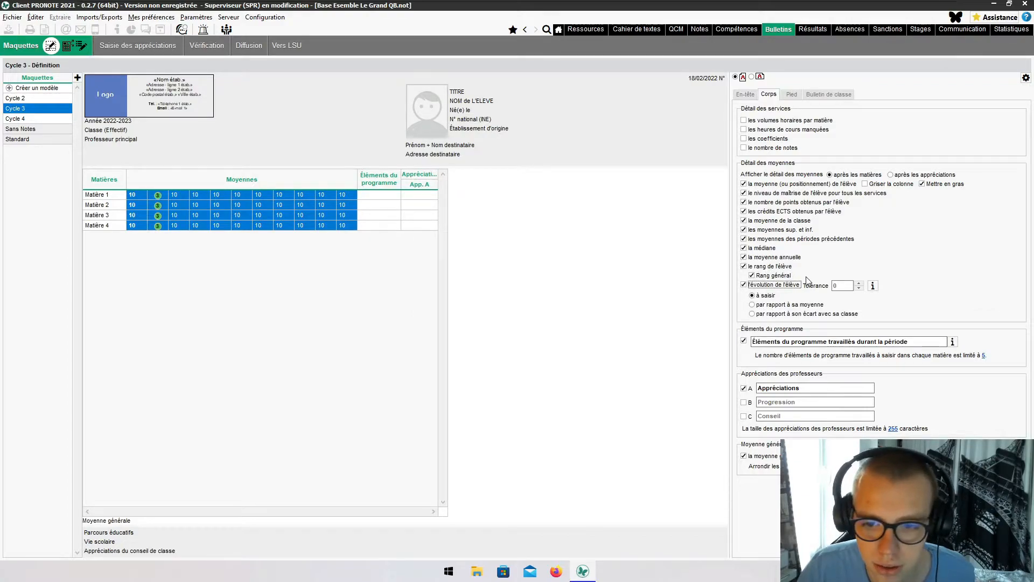
pyautogui.click(791, 94)
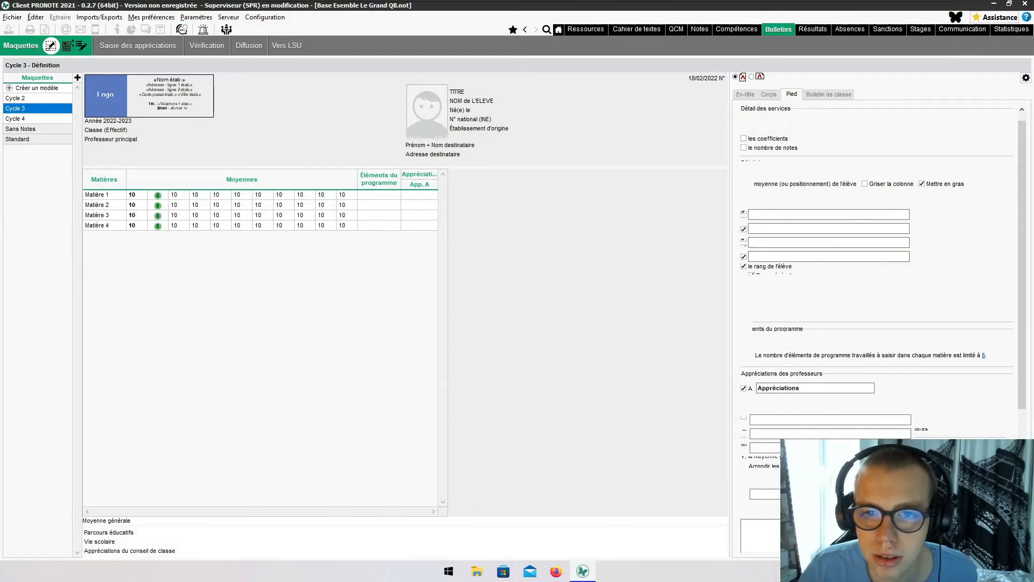
# - List student and parent delegates, class high/low averages and a general appraisal on the class report
pyautogui.click(821, 94)
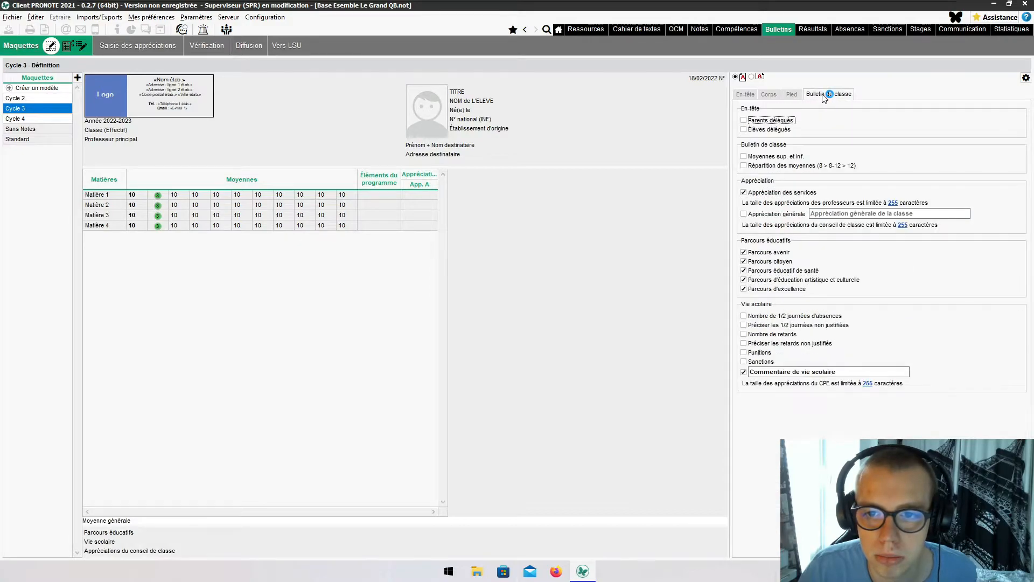
pyautogui.click(765, 129)
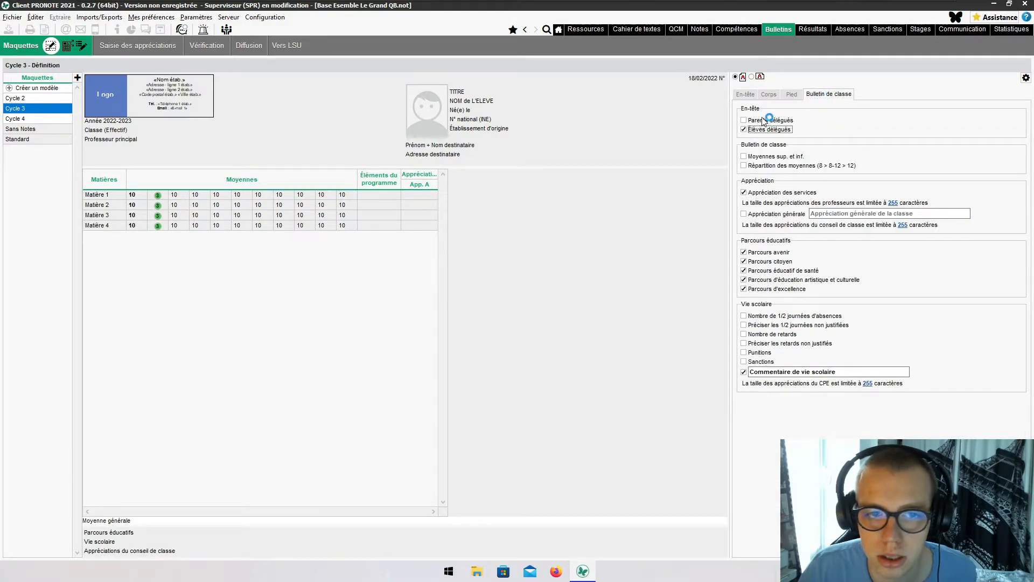
pyautogui.click(764, 120)
pyautogui.click(776, 156)
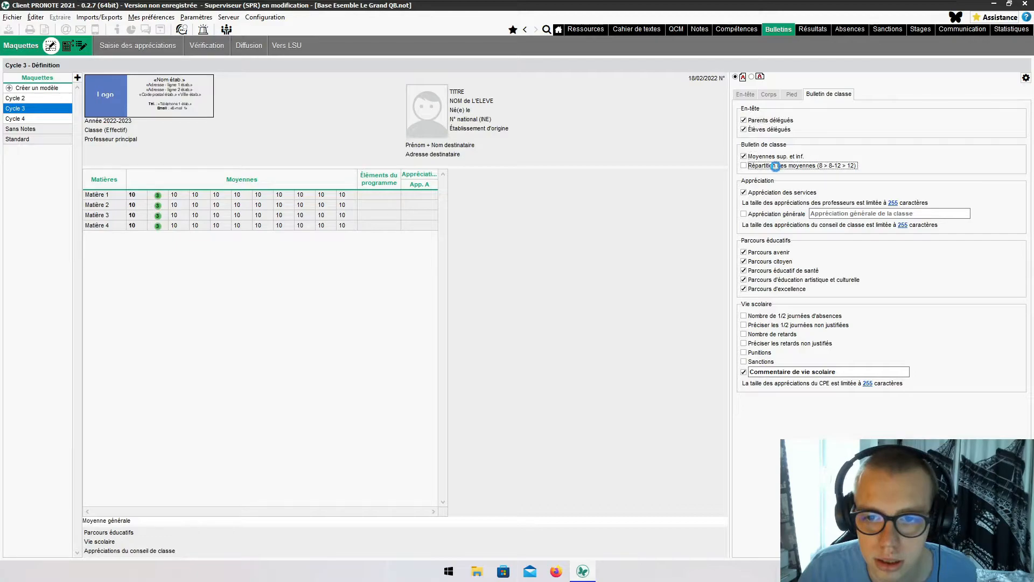
pyautogui.click(754, 214)
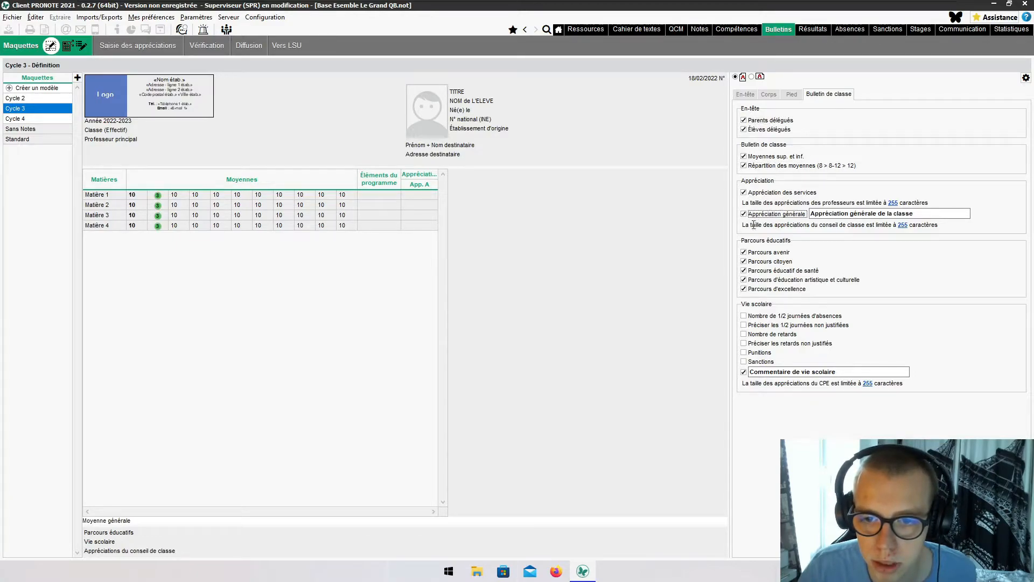
# - Show absence half-days, unjustified absences, late arrivals, unjustified lates and punishments on the class report
pyautogui.click(805, 317)
pyautogui.click(801, 325)
pyautogui.click(788, 334)
pyautogui.click(780, 344)
pyautogui.click(772, 353)
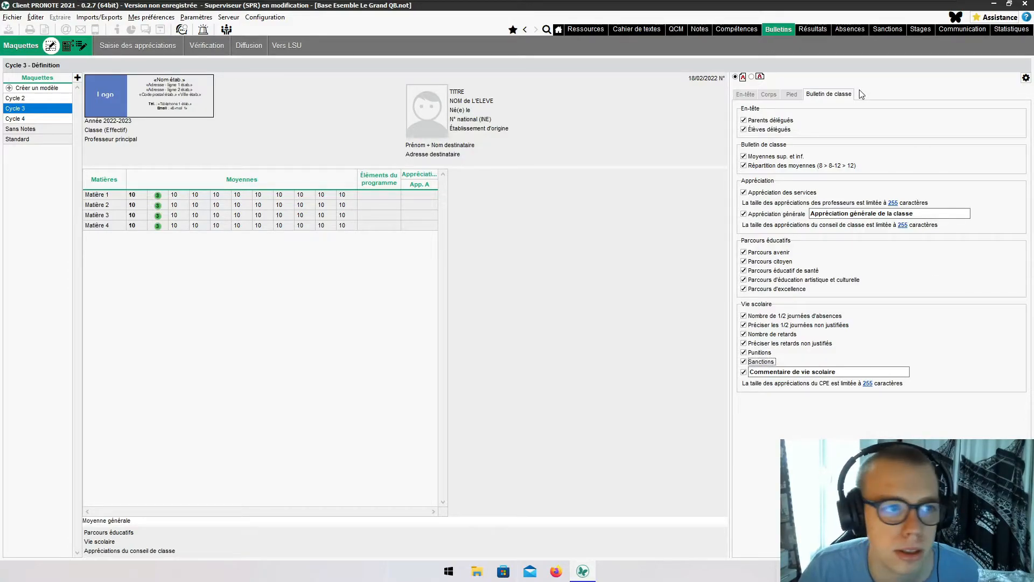
pyautogui.click(135, 46)
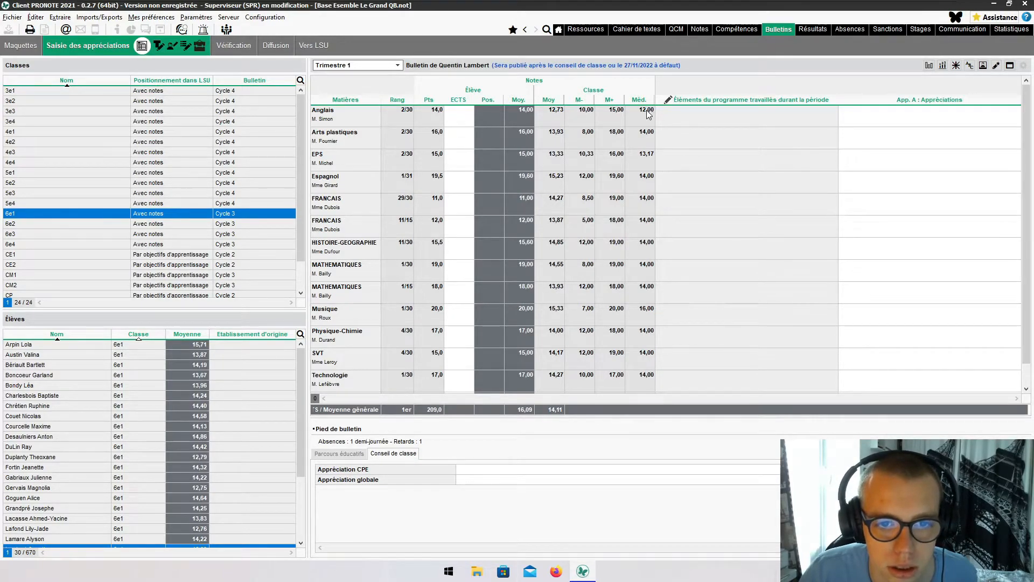
# - Cancel the ECTS edit on the Anglais line, leaving the cell empty
pyautogui.click(451, 116)
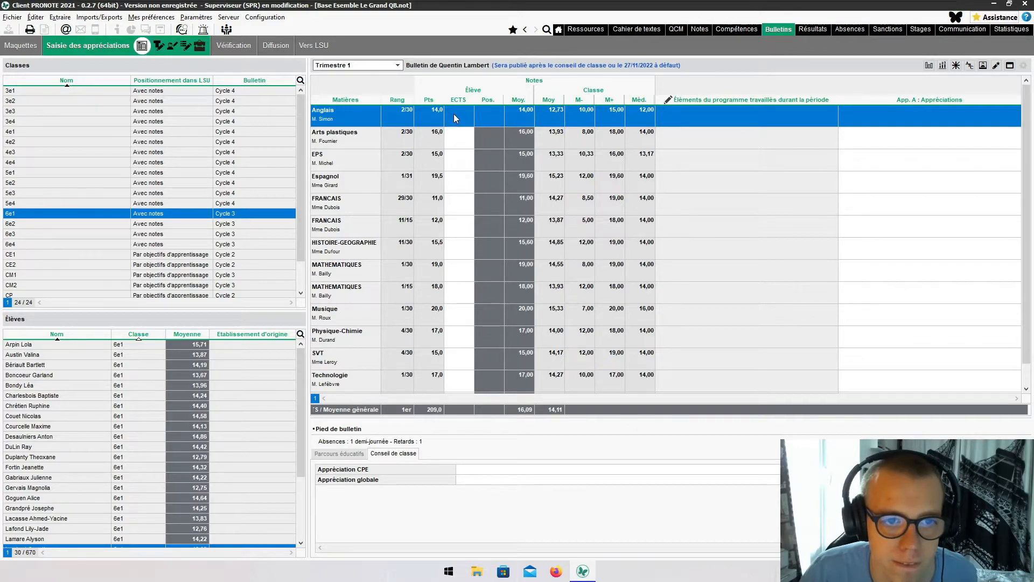
pyautogui.click(453, 115)
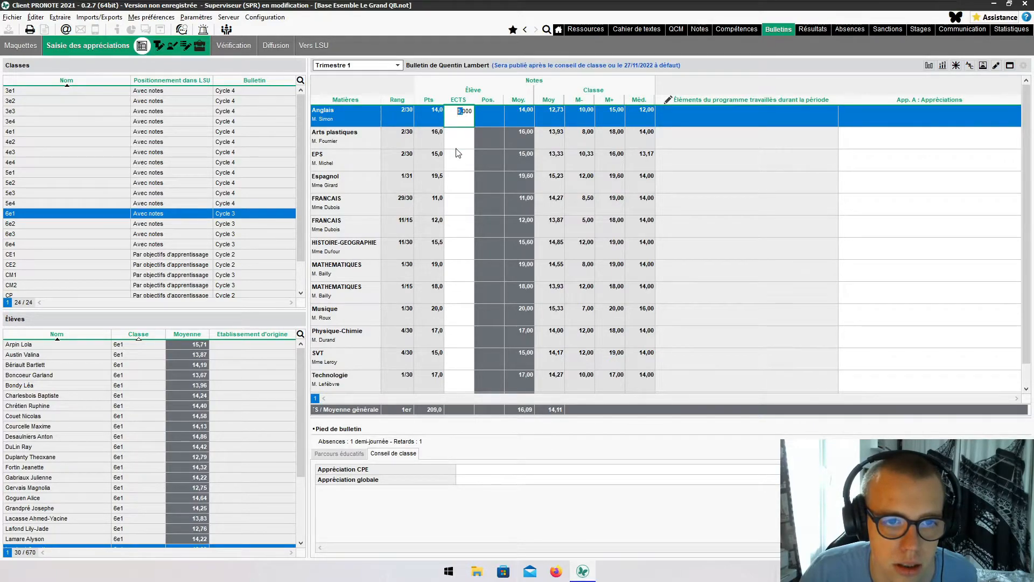
pyautogui.press('Escape')
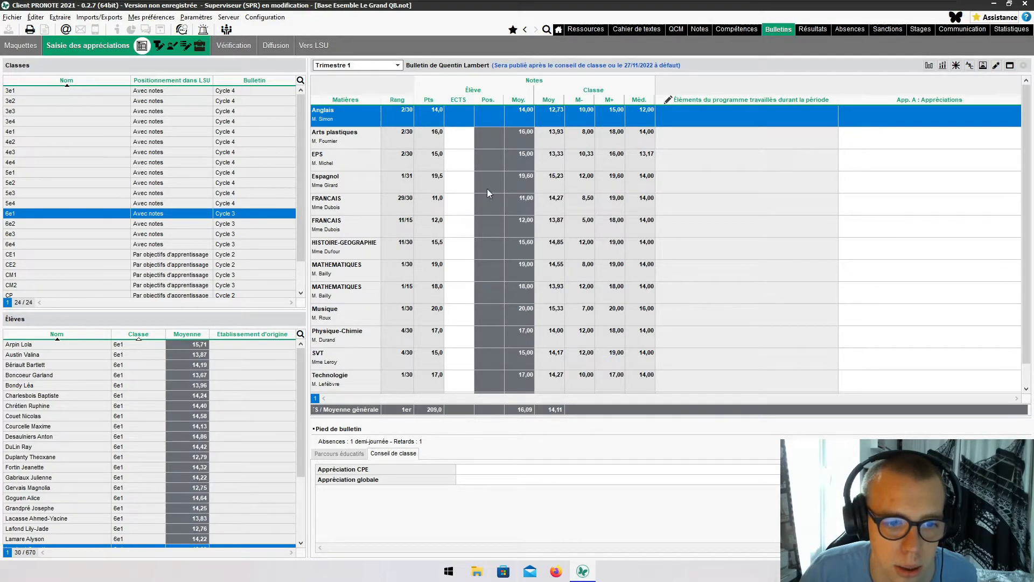
pyautogui.scroll(-1, 492, 234)
pyautogui.scroll(1, 491, 234)
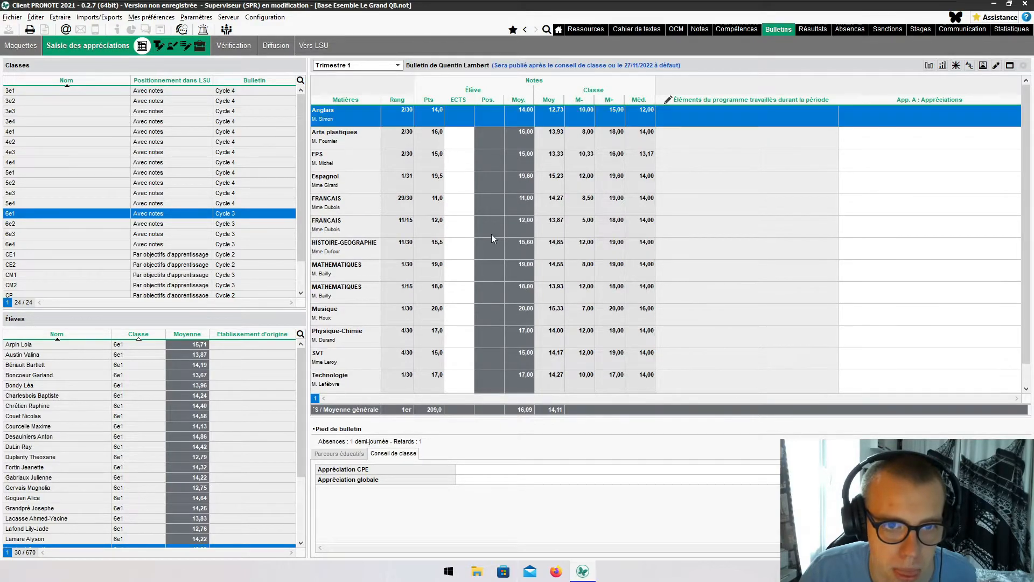
# - Select the FRANCAIS row and review the Parcours éducatifs and Conseil de classe footer appraisals
pyautogui.click(491, 234)
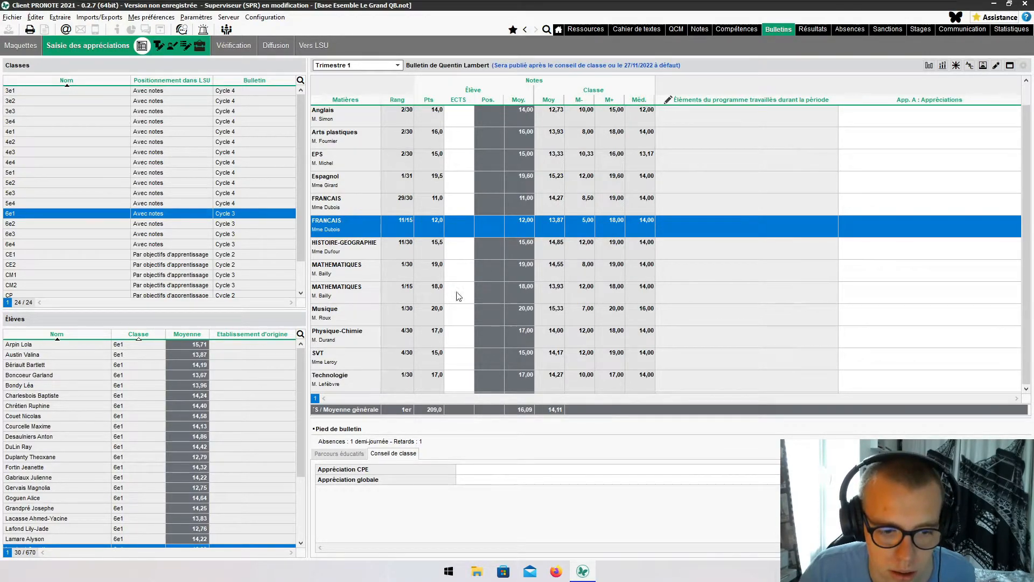
pyautogui.scroll(-1, 461, 281)
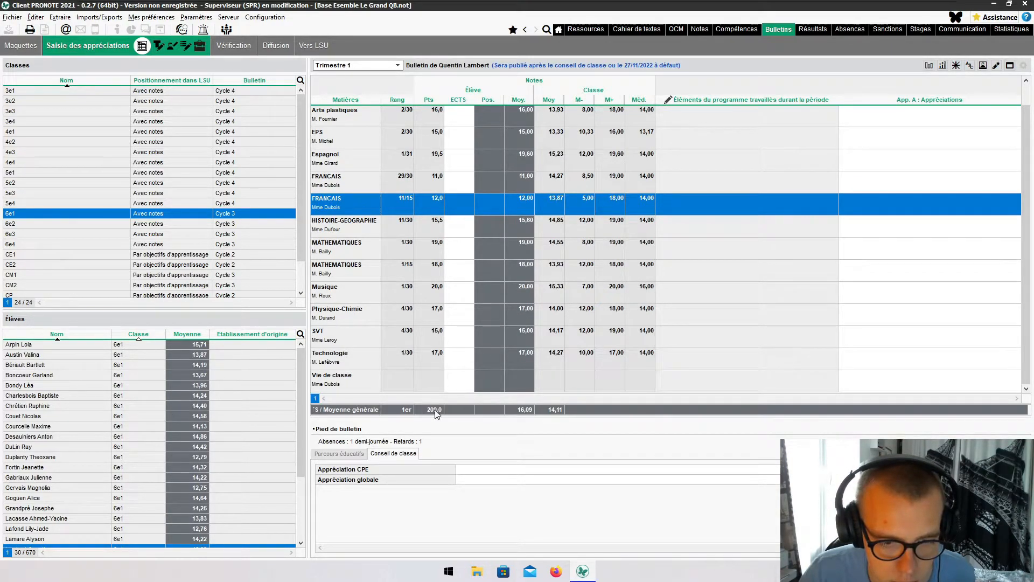
pyautogui.scroll(1, 553, 390)
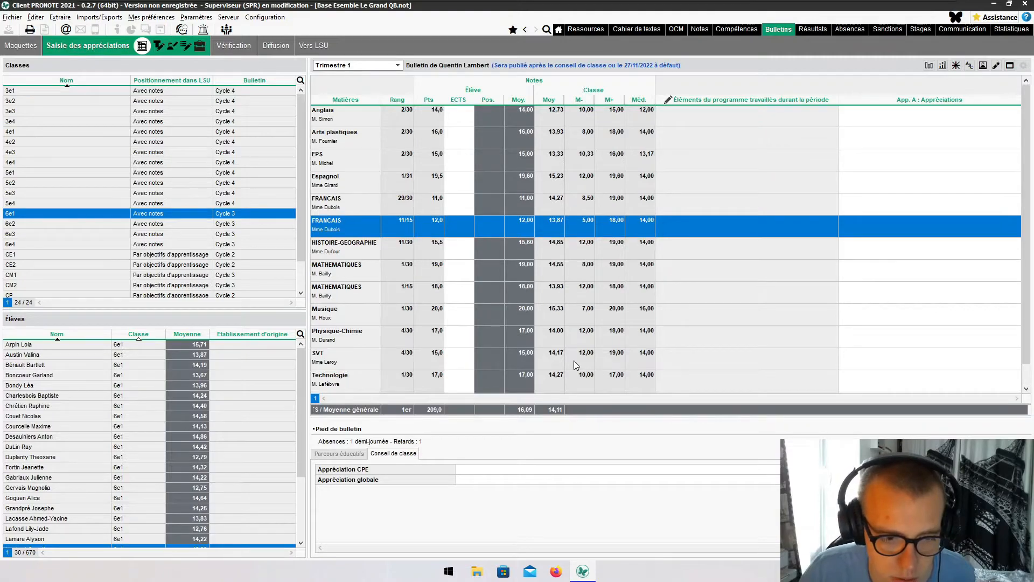
pyautogui.click(339, 453)
pyautogui.click(398, 454)
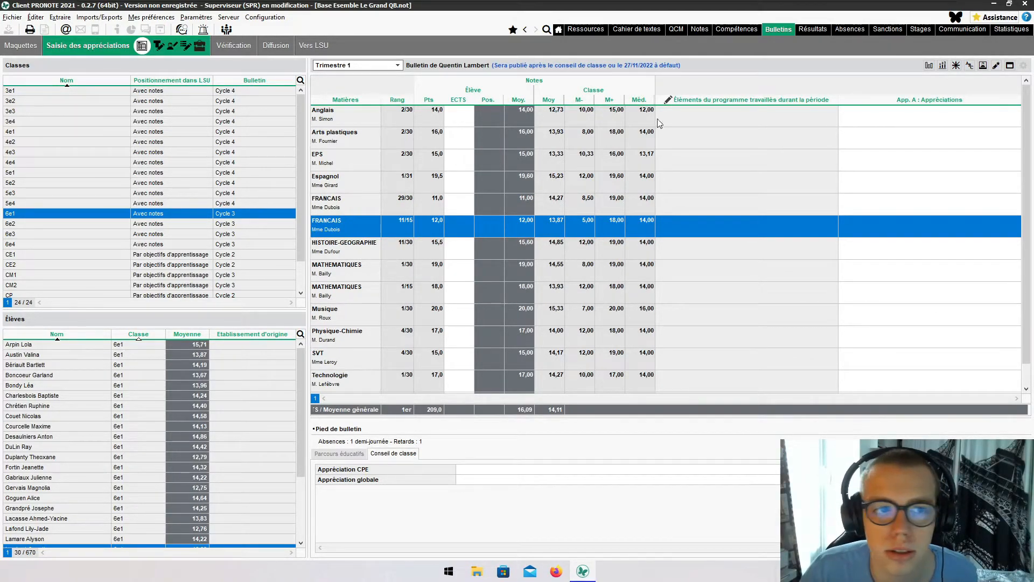
pyautogui.click(158, 47)
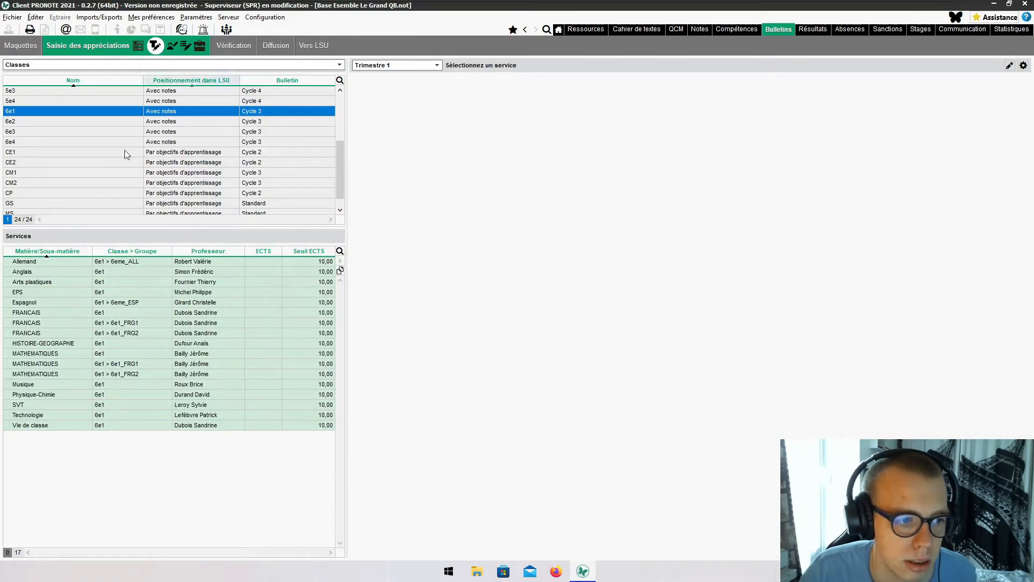
# - Cycle through the by-service, next and Parcours éducatifs appraisal-entry views for 6e1
pyautogui.click(170, 46)
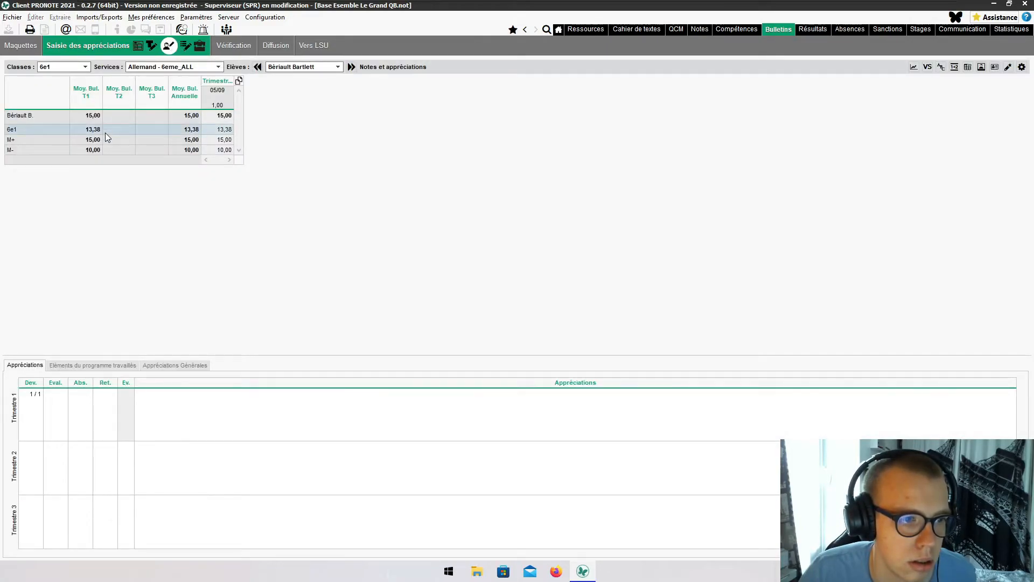
pyautogui.click(186, 49)
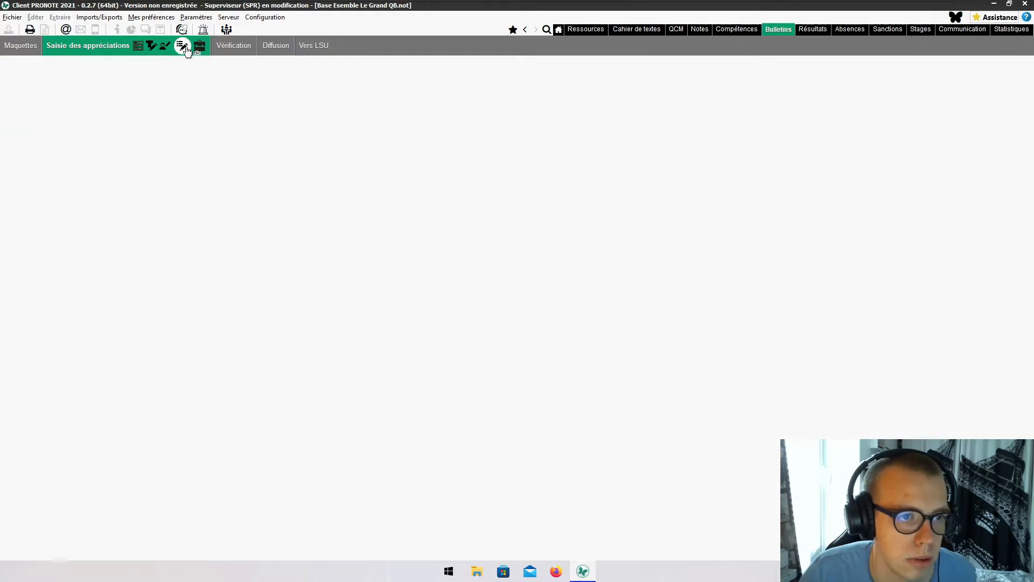
pyautogui.click(200, 49)
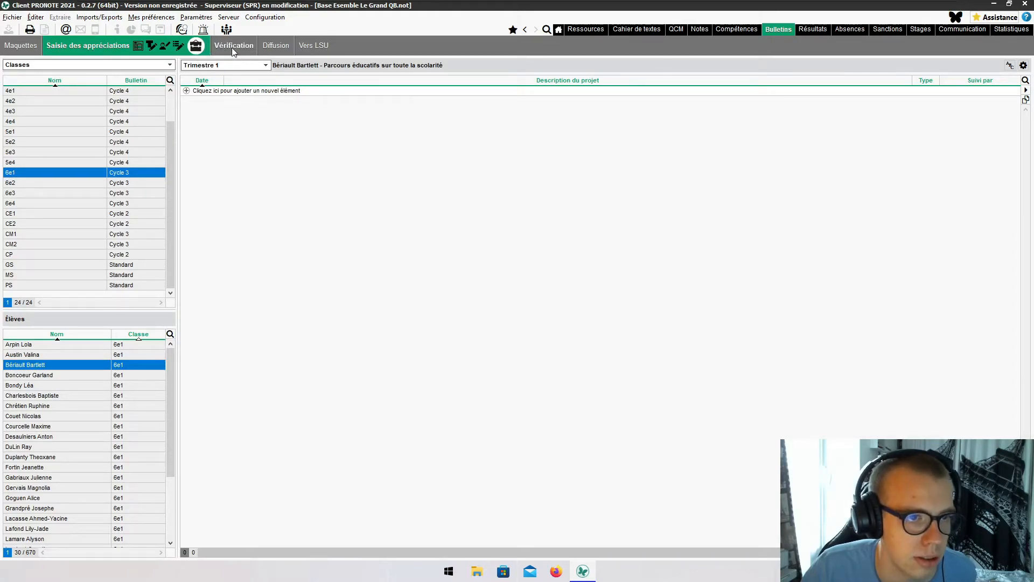
pyautogui.click(274, 46)
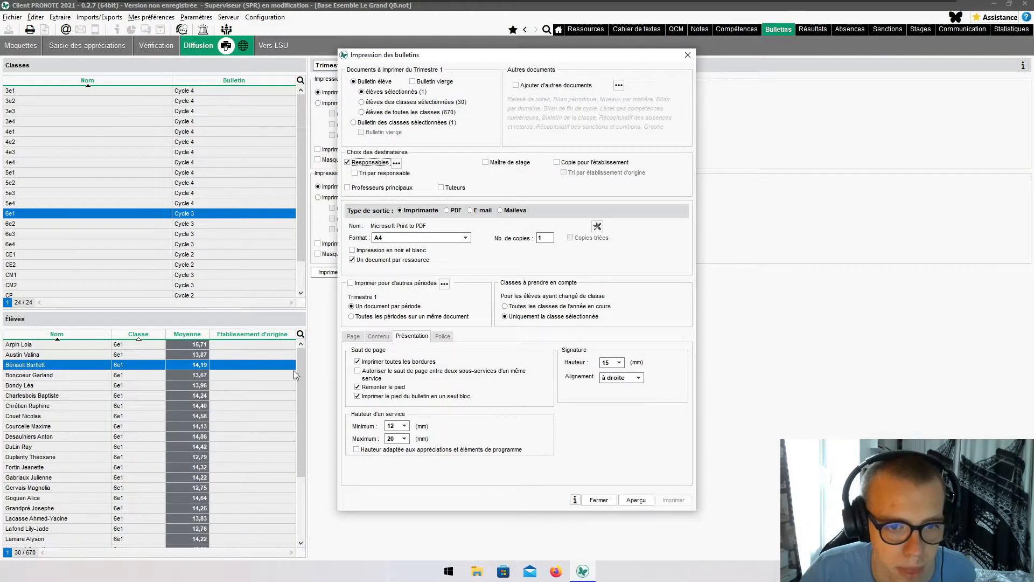
# - Select the student with the 16,09 average and set report-card printing output to PDF
pyautogui.click(599, 500)
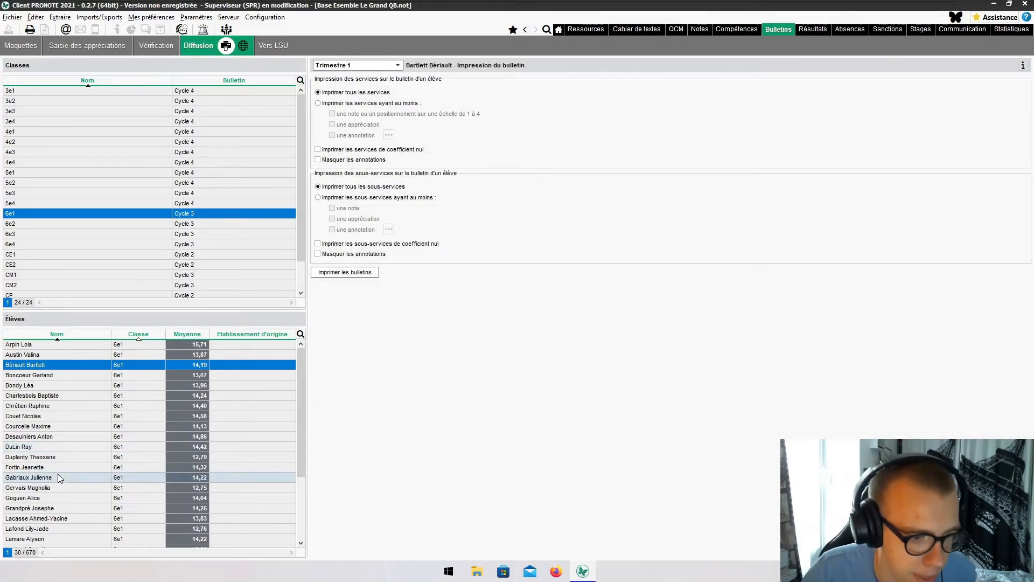
pyautogui.scroll(-2, 59, 501)
pyautogui.click(62, 504)
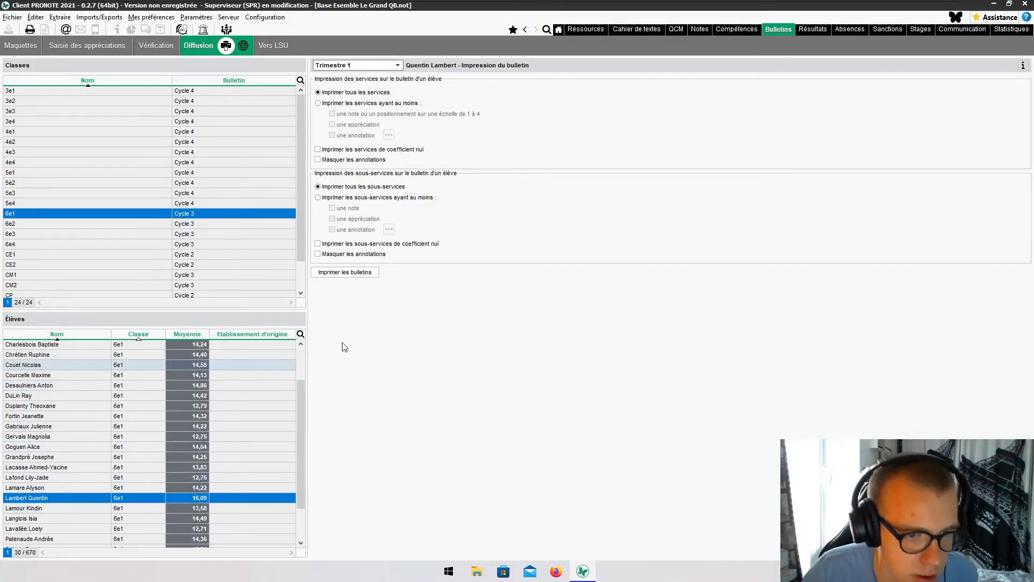
pyautogui.click(345, 273)
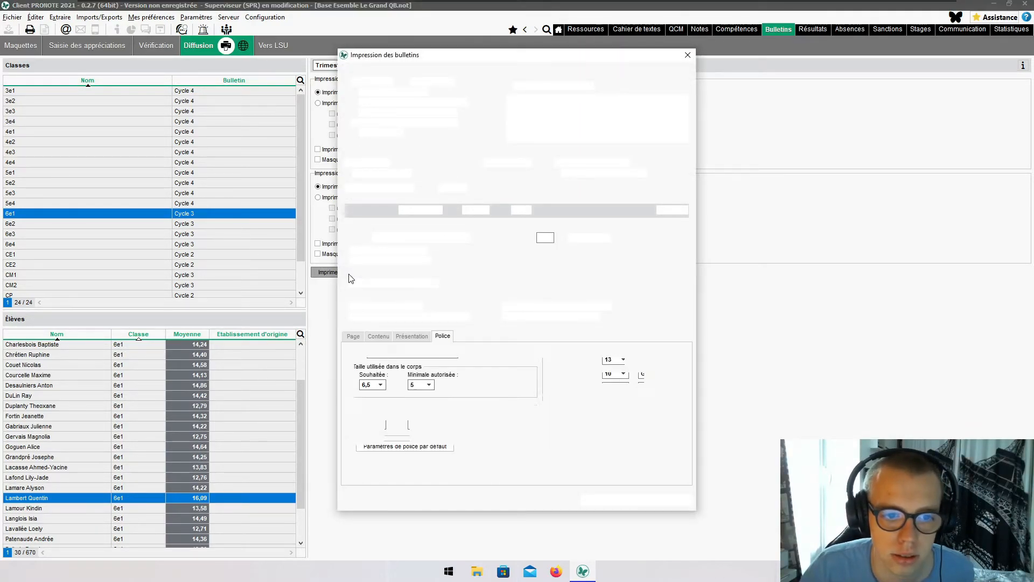
pyautogui.click(457, 211)
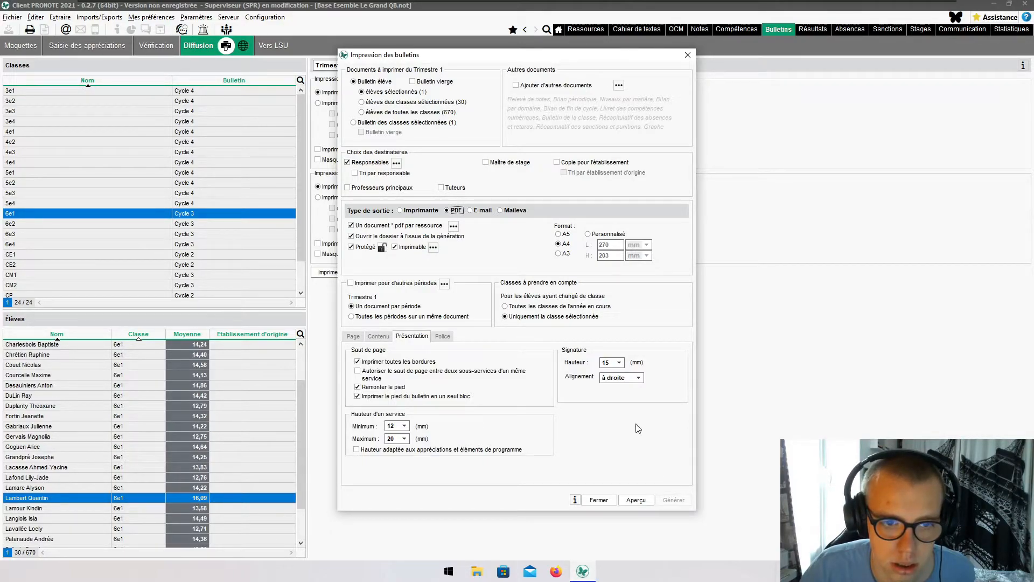
# - Add school, principal-teacher and tutor copies sorted by origin school, and generate the PDF preview
pyautogui.click(580, 164)
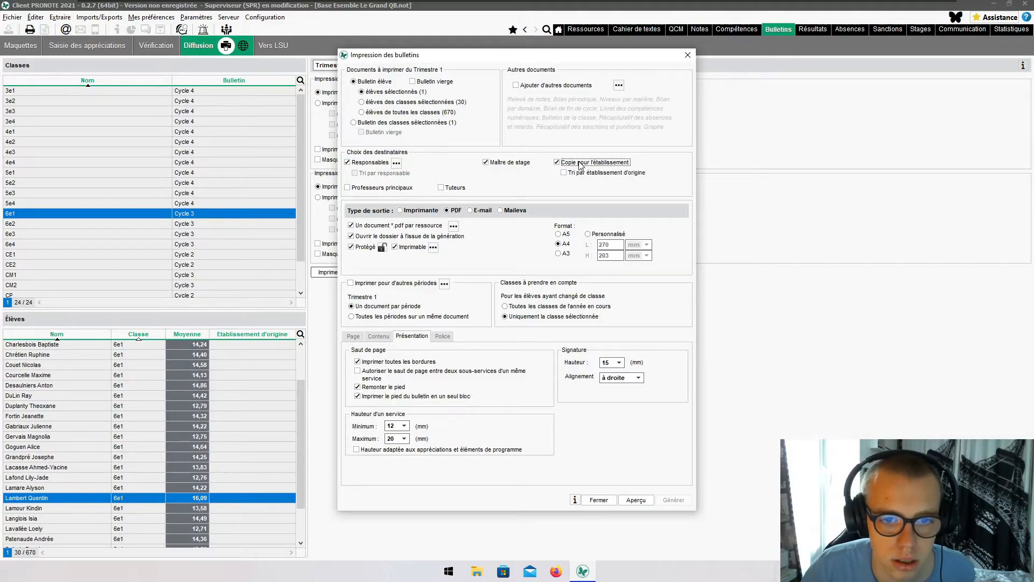
pyautogui.click(379, 188)
pyautogui.click(450, 188)
pyautogui.click(586, 174)
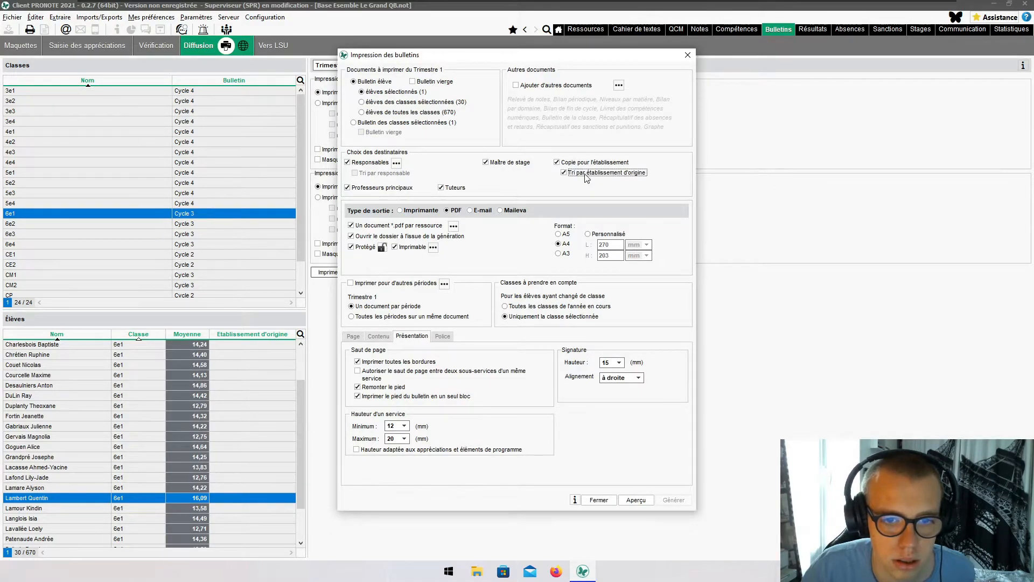
pyautogui.click(673, 500)
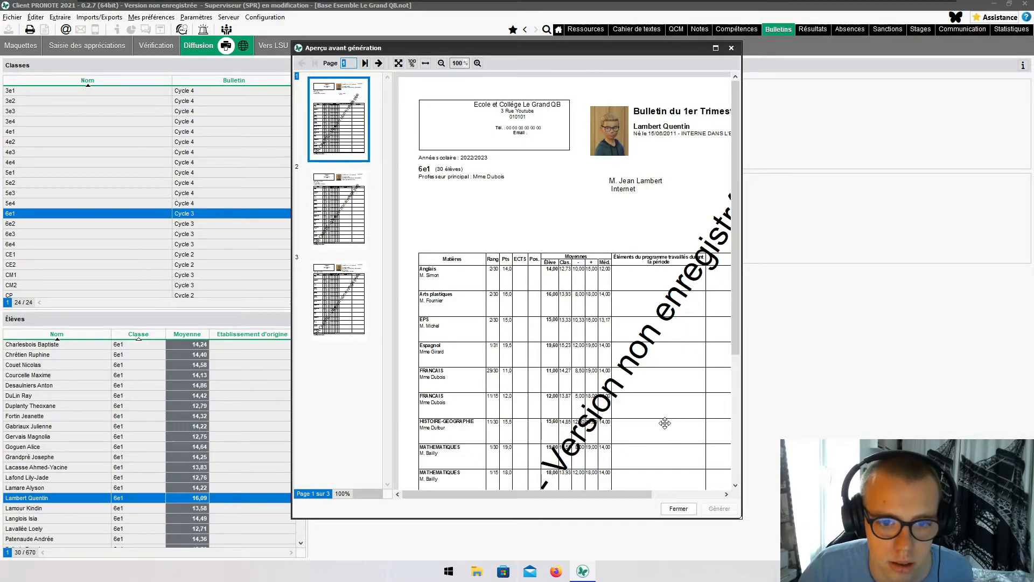
pyautogui.scroll(-3, 646, 410)
# - Maximize the report-card preview and view pages 2 and 3
pyautogui.scroll(3, 645, 408)
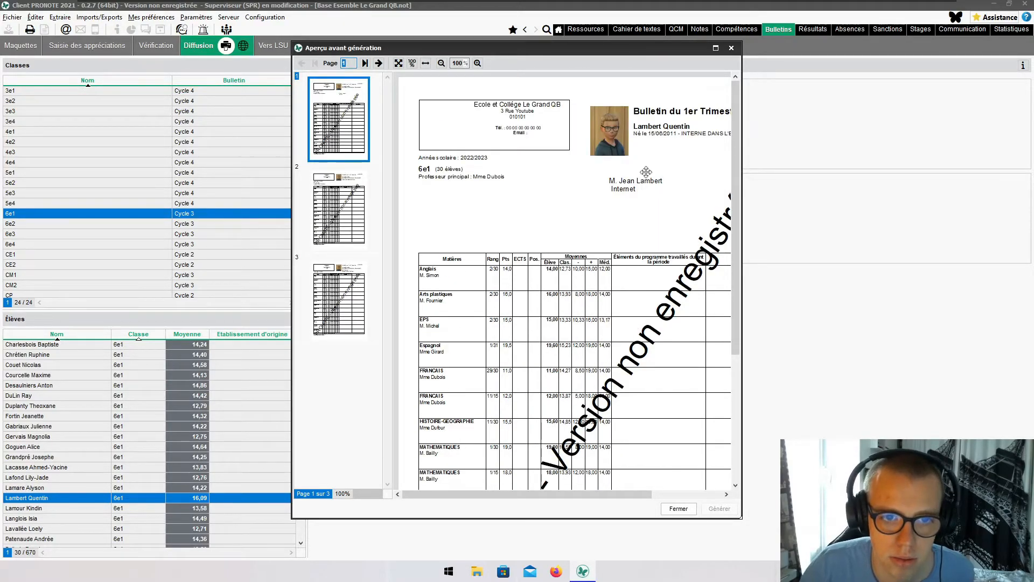
pyautogui.click(716, 48)
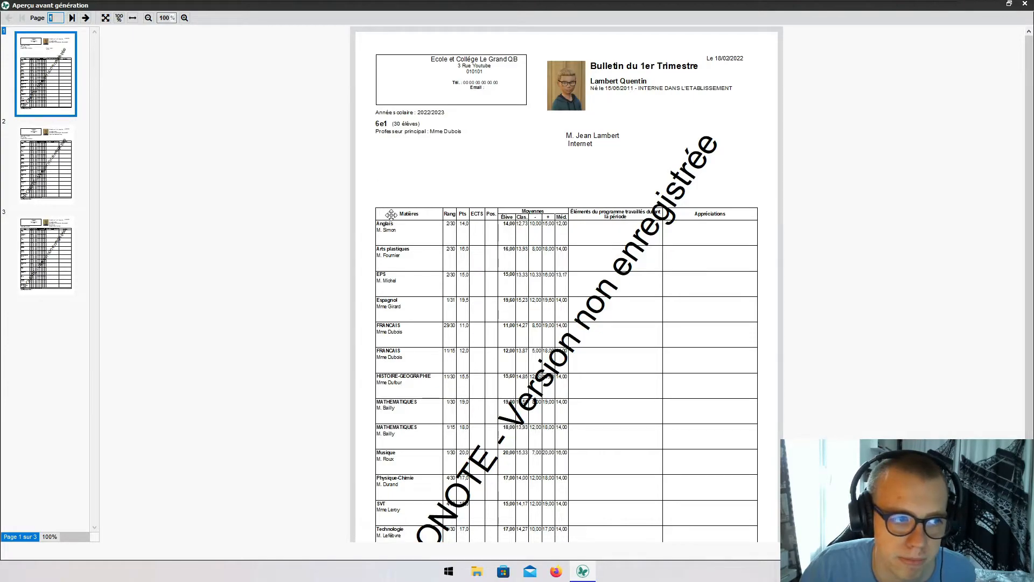
pyautogui.scroll(-3, 394, 217)
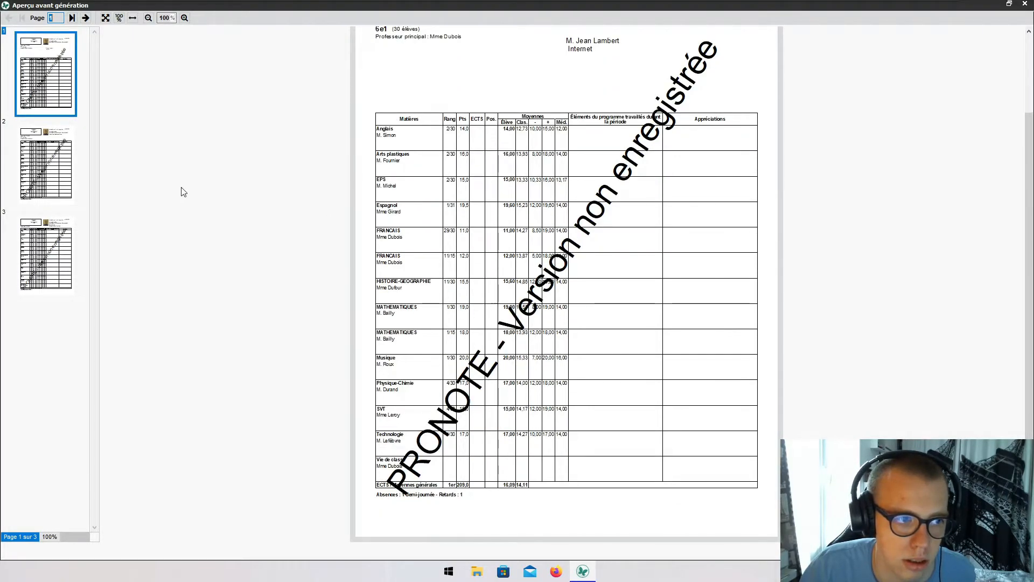
pyautogui.click(47, 161)
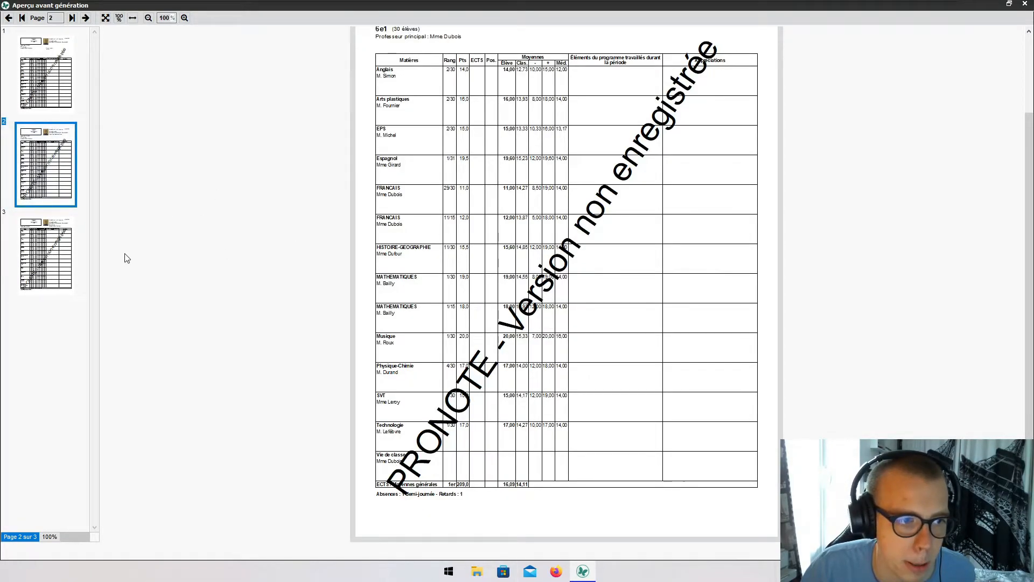
pyautogui.click(76, 246)
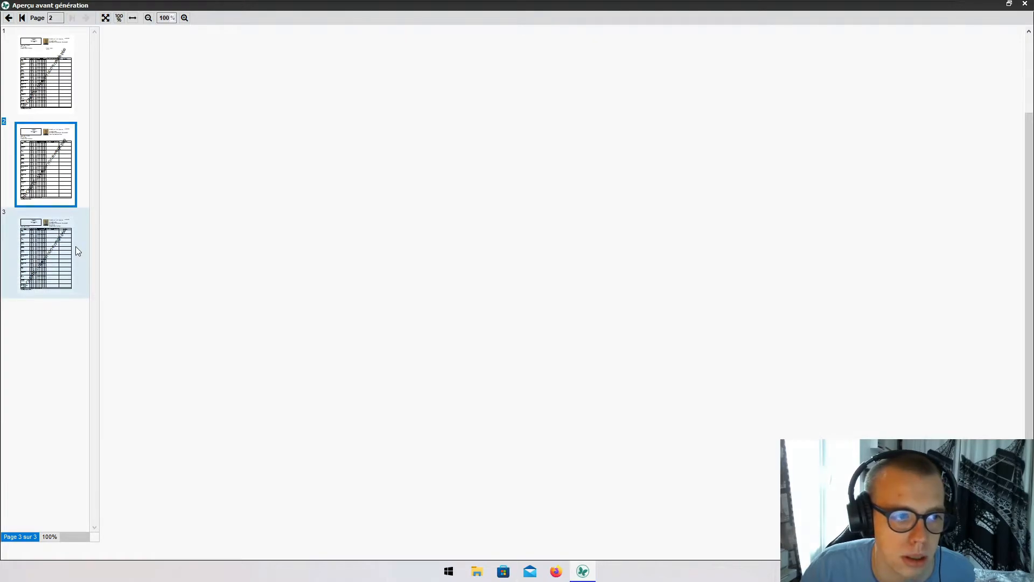
# - Return to page 1, then close the preview and the printing settings
pyautogui.scroll(2, 578, 322)
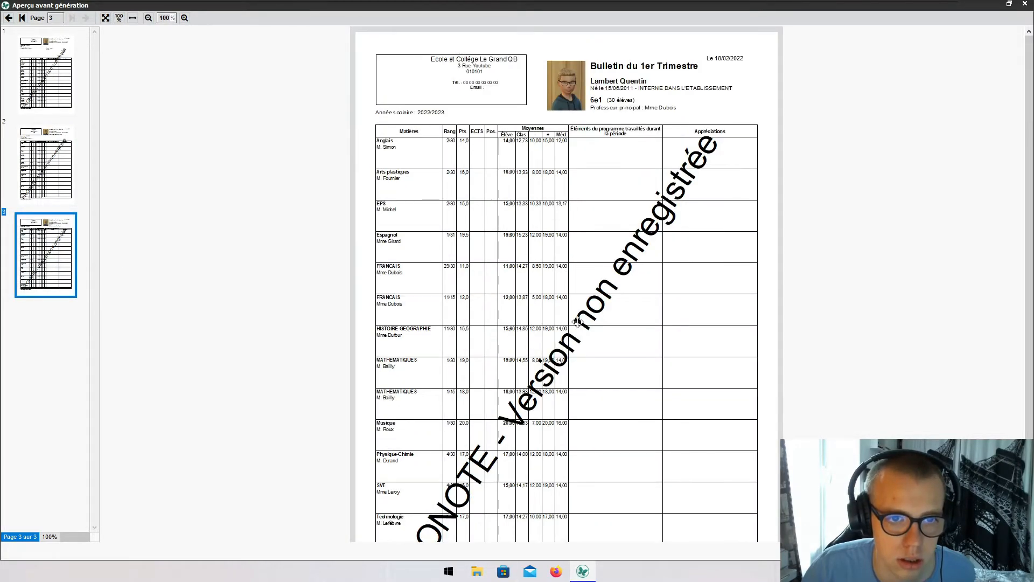
pyautogui.click(18, 74)
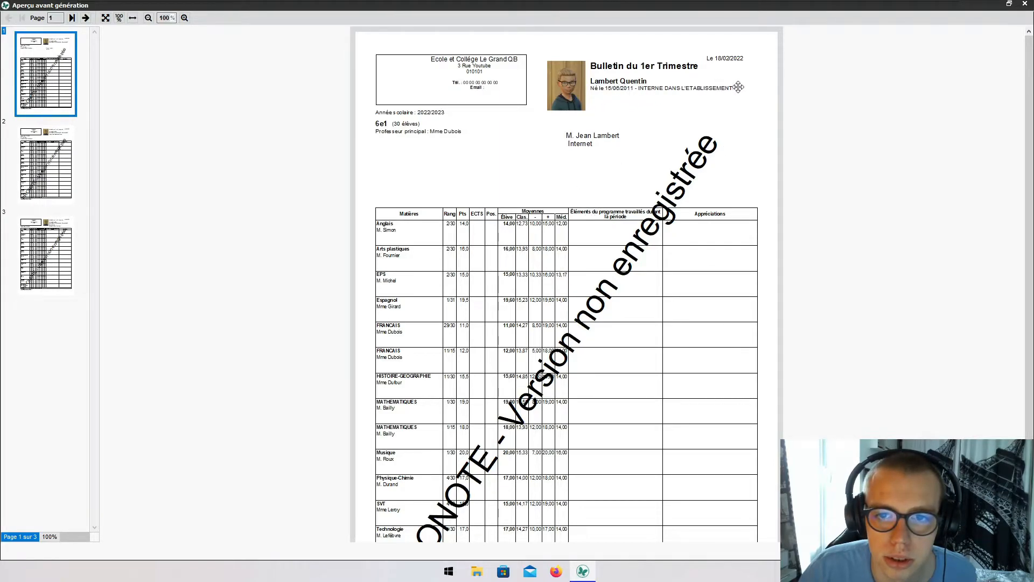
pyautogui.click(1022, 7)
pyautogui.click(687, 55)
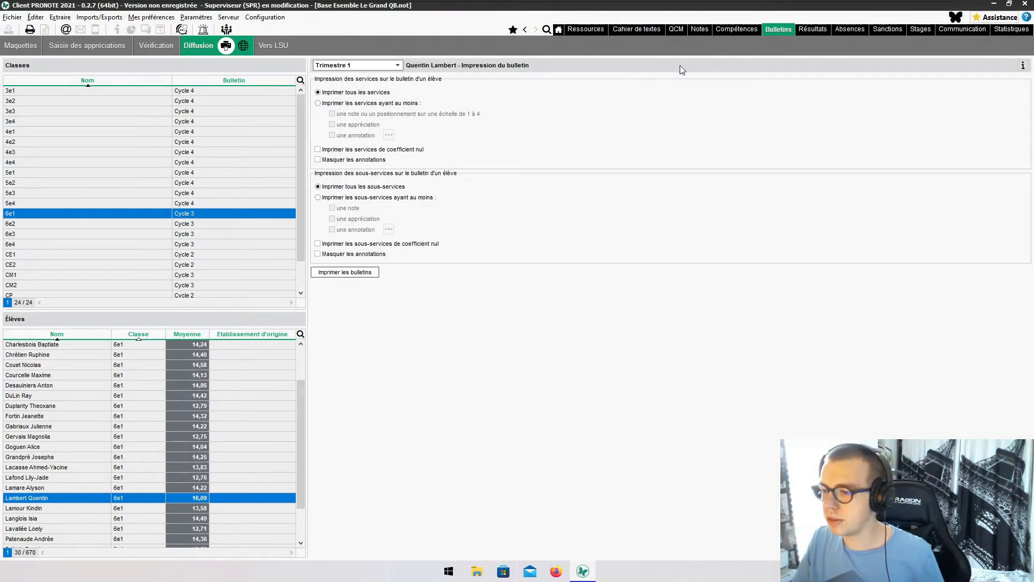
# - In the 6e1 student list's column settings, show the Accompagnants and Engagements columns
pyautogui.click(587, 29)
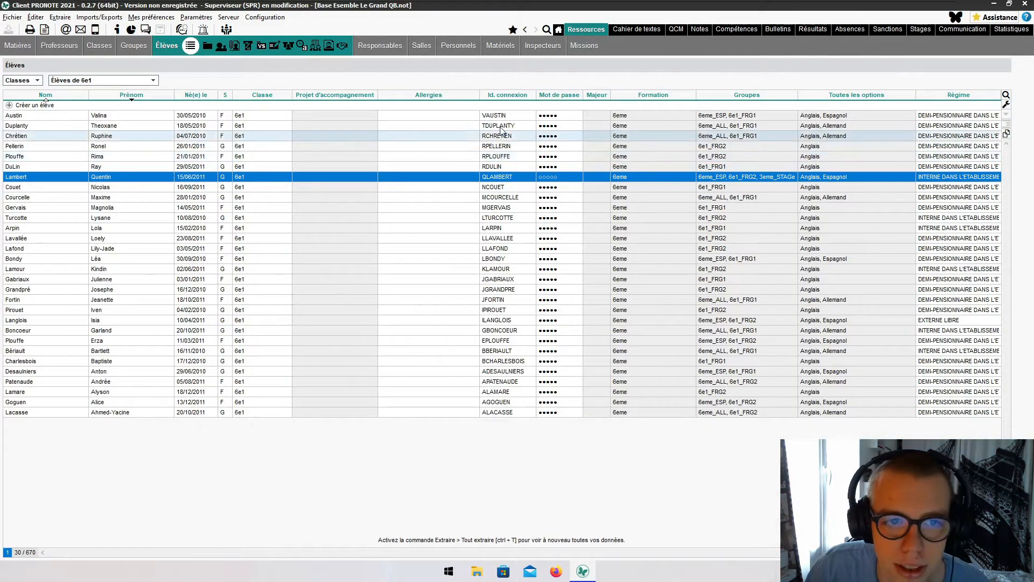
pyautogui.click(1006, 106)
pyautogui.click(492, 180)
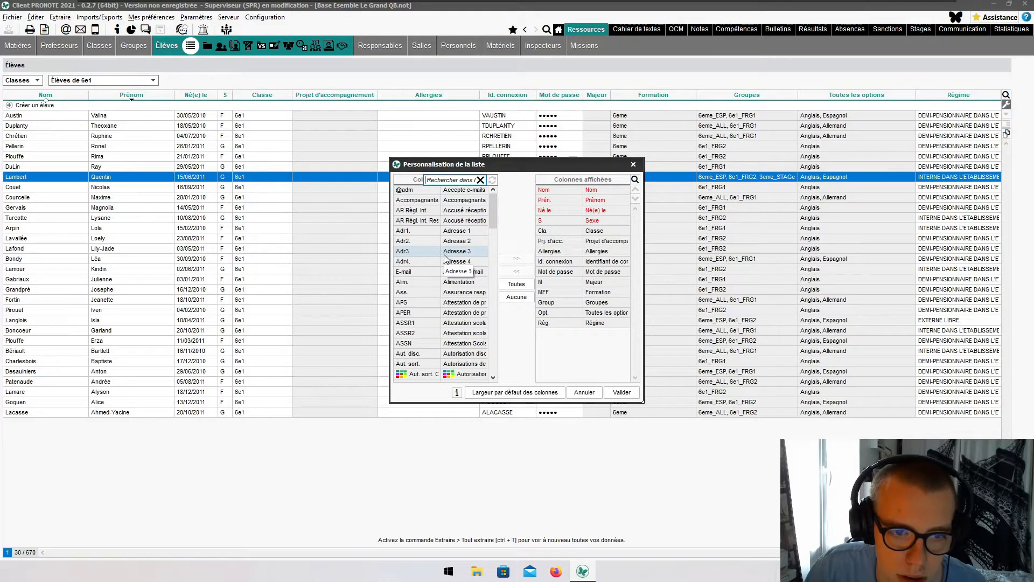
pyautogui.click(457, 203)
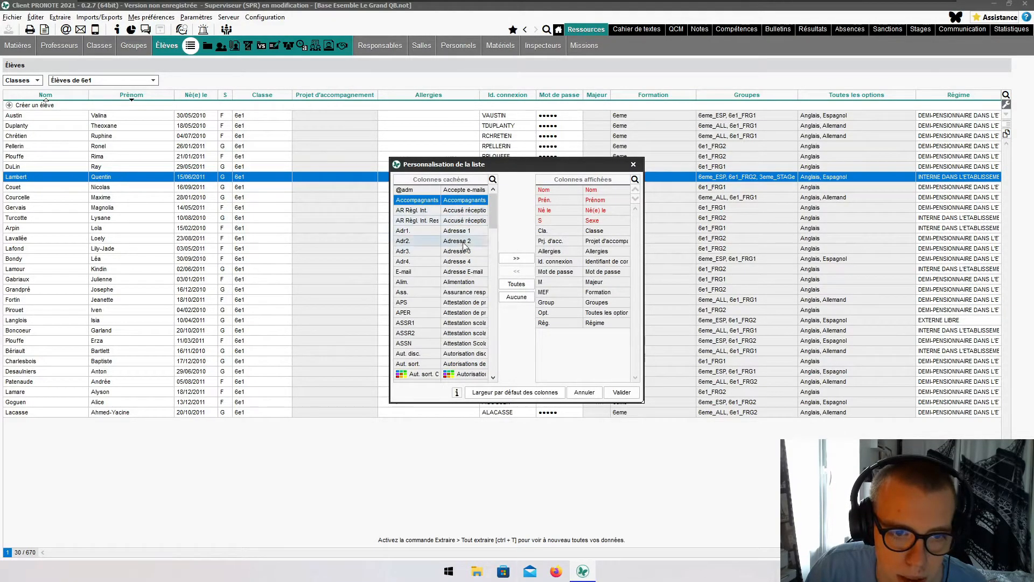
pyautogui.scroll(-2, 466, 253)
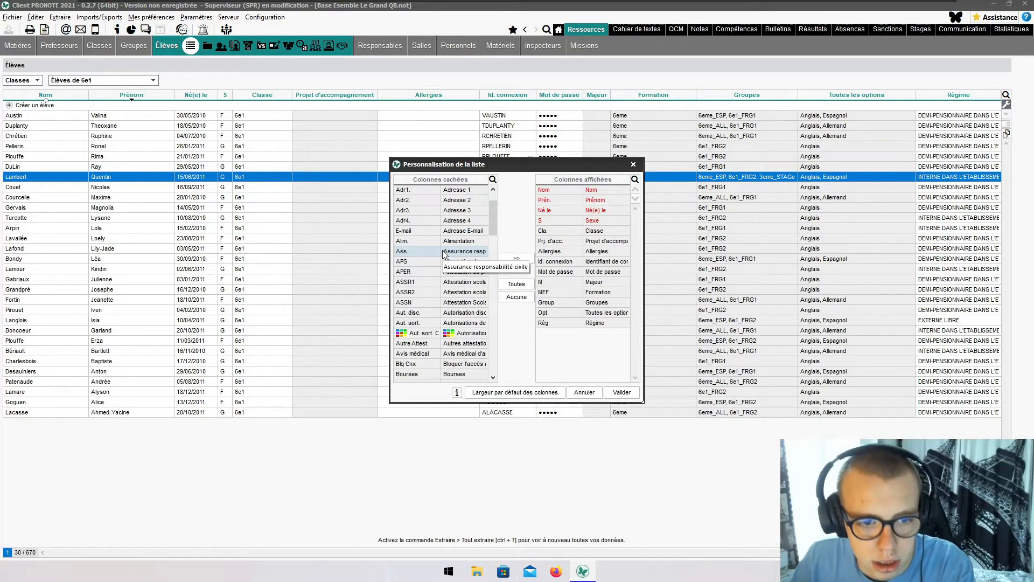
pyautogui.scroll(-4, 445, 254)
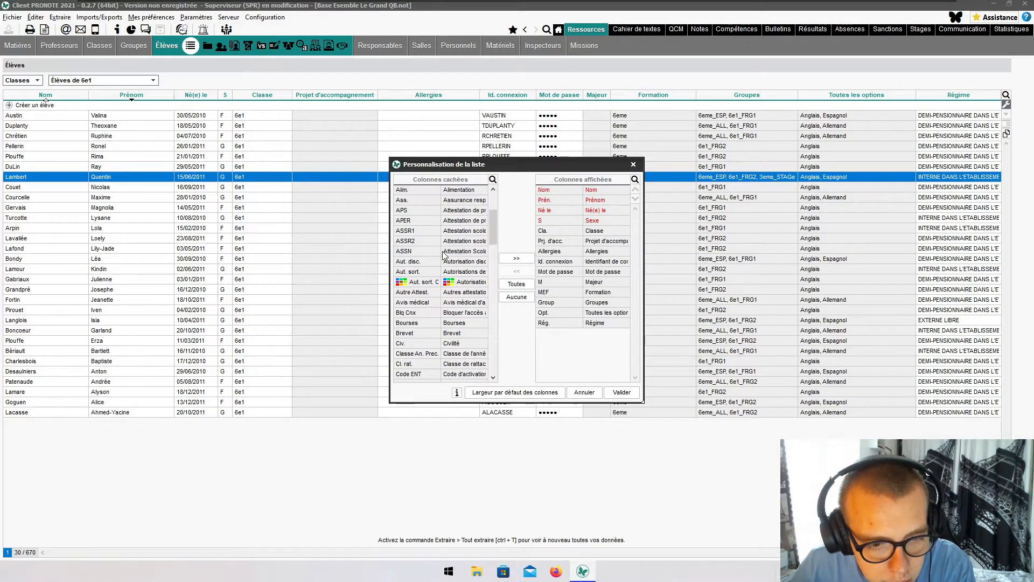
pyautogui.scroll(-6, 445, 254)
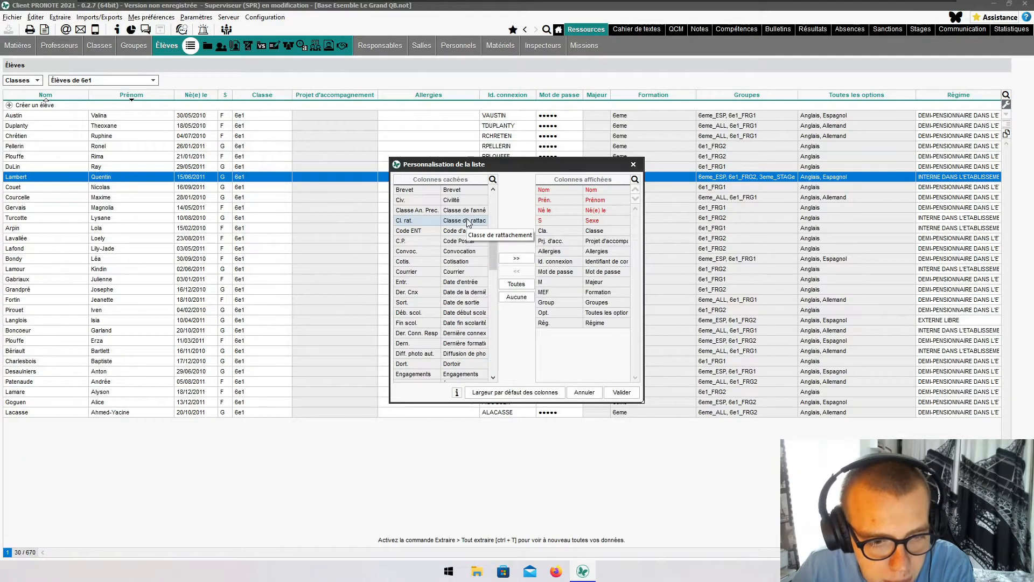
pyautogui.click(516, 258)
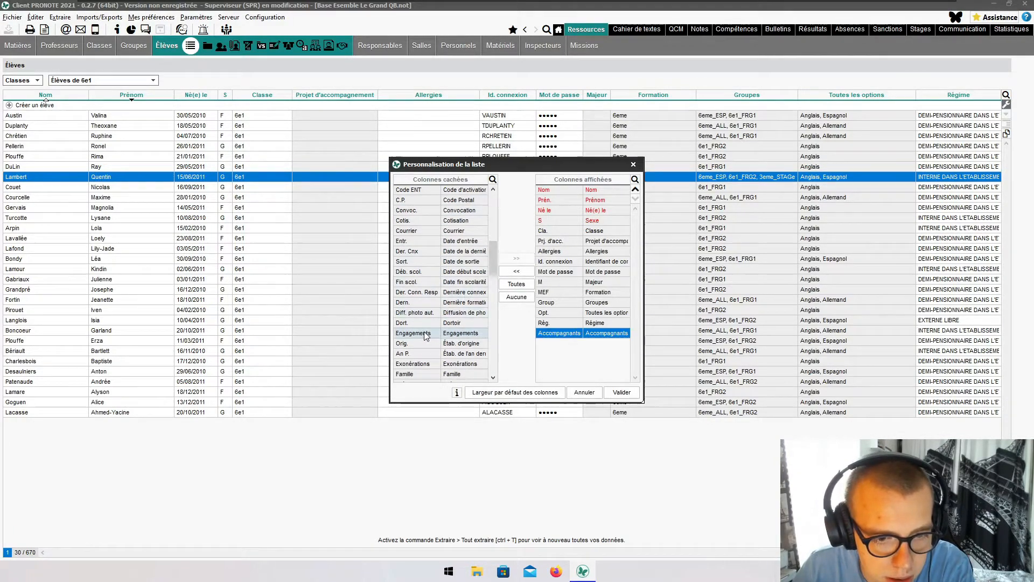
pyautogui.click(516, 258)
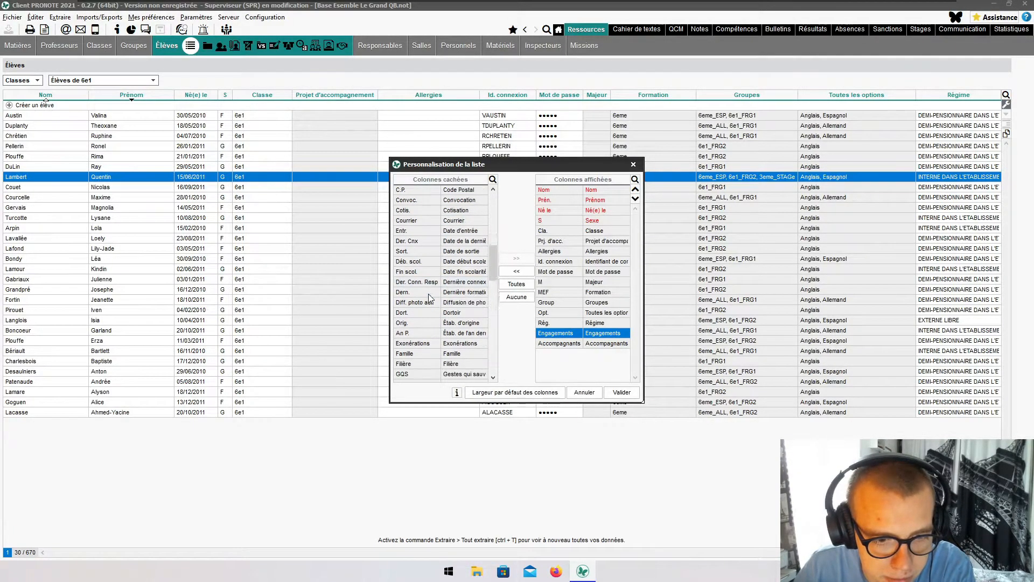
# - Add Valorisation to the displayed columns and apply the new list layout
pyautogui.scroll(-8, 429, 293)
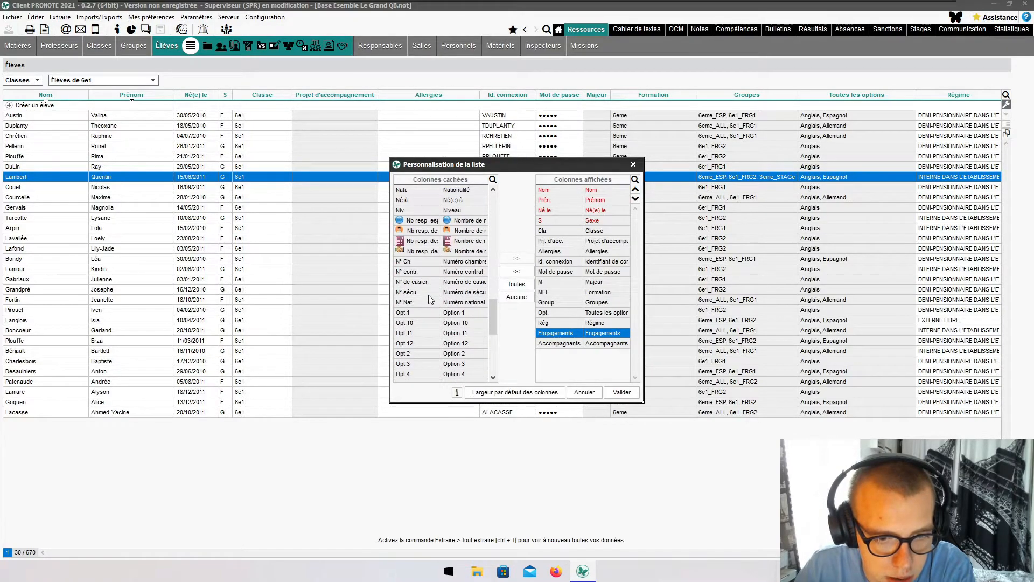
pyautogui.scroll(-5, 430, 296)
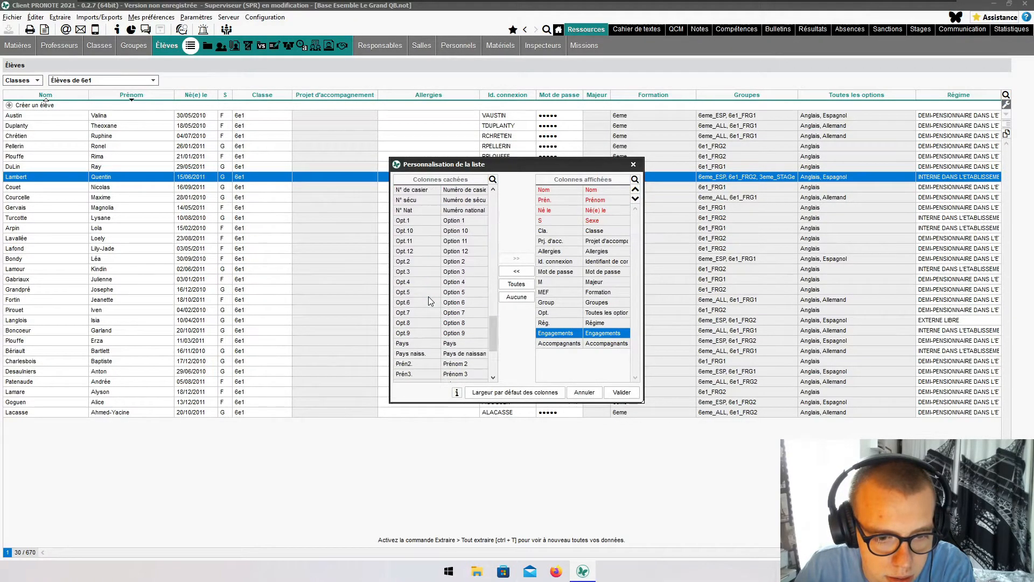
pyautogui.scroll(-3, 463, 345)
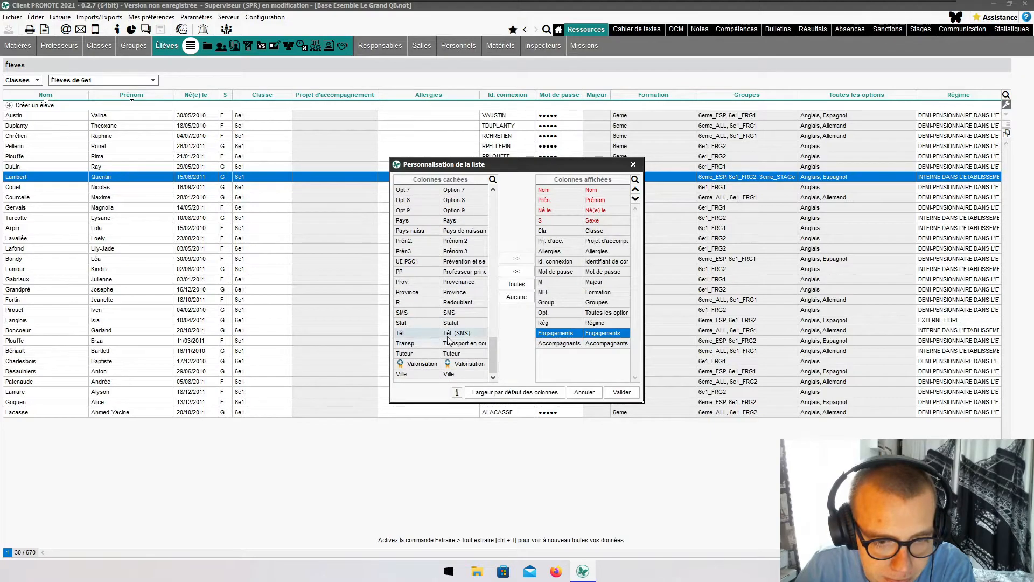
pyautogui.click(468, 365)
pyautogui.click(516, 258)
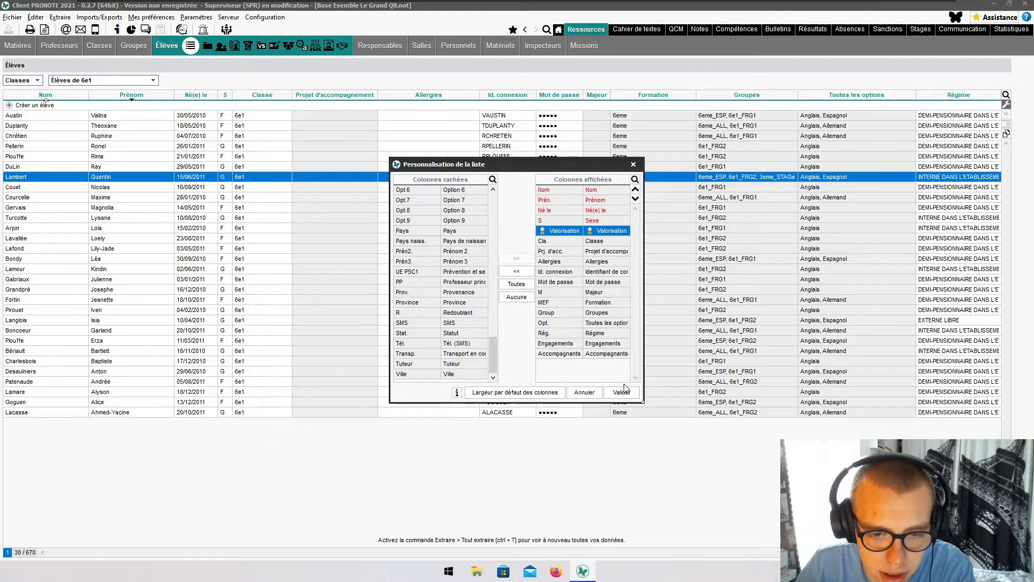
pyautogui.click(621, 392)
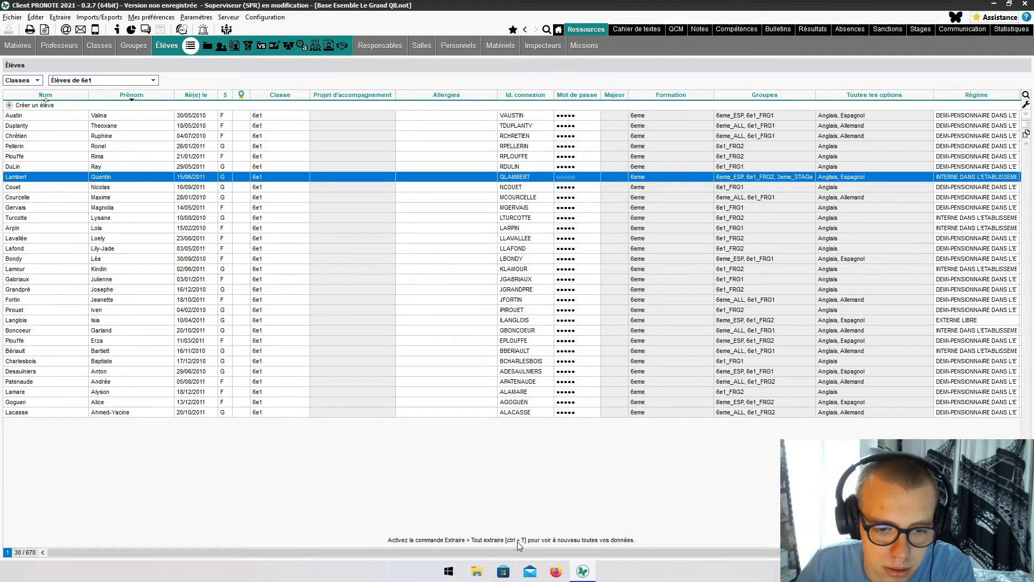
pyautogui.moveTo(515, 550); pyautogui.dragTo(638, 551)
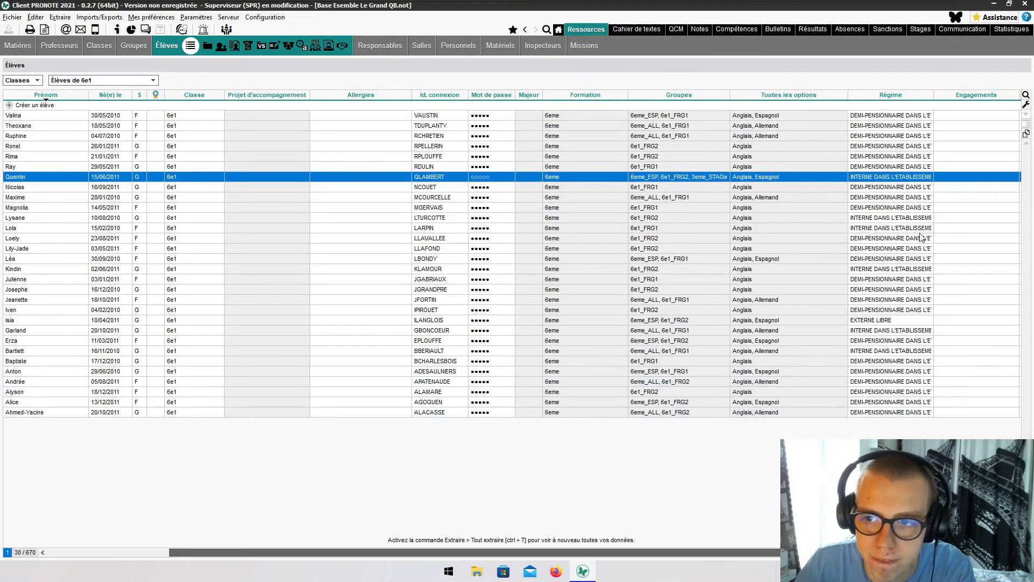
# - Make the seventh student Délégué titulaire and sports-association member, and the thirteenth Délégué titulaire
pyautogui.doubleClick(972, 176)
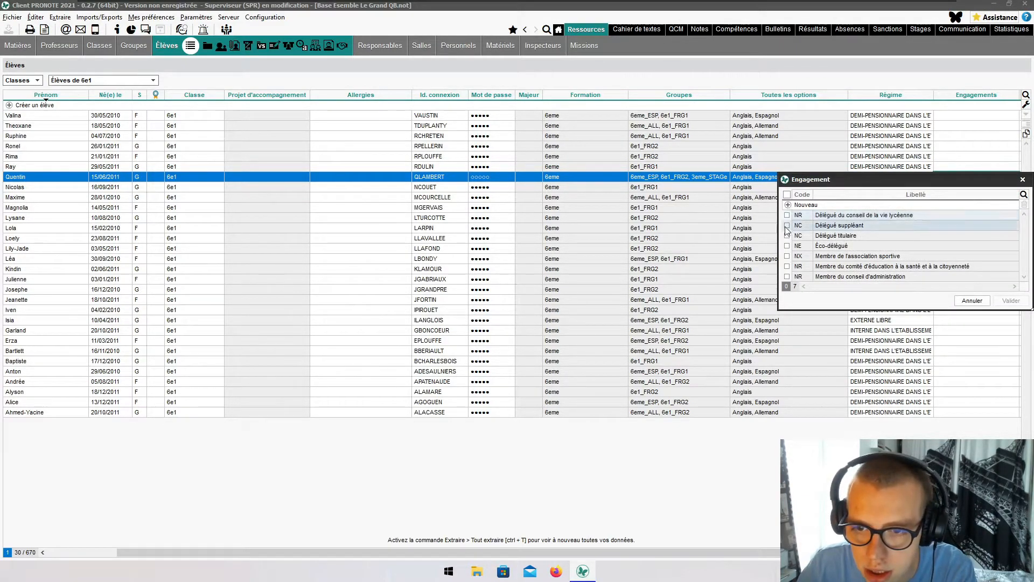
pyautogui.click(787, 236)
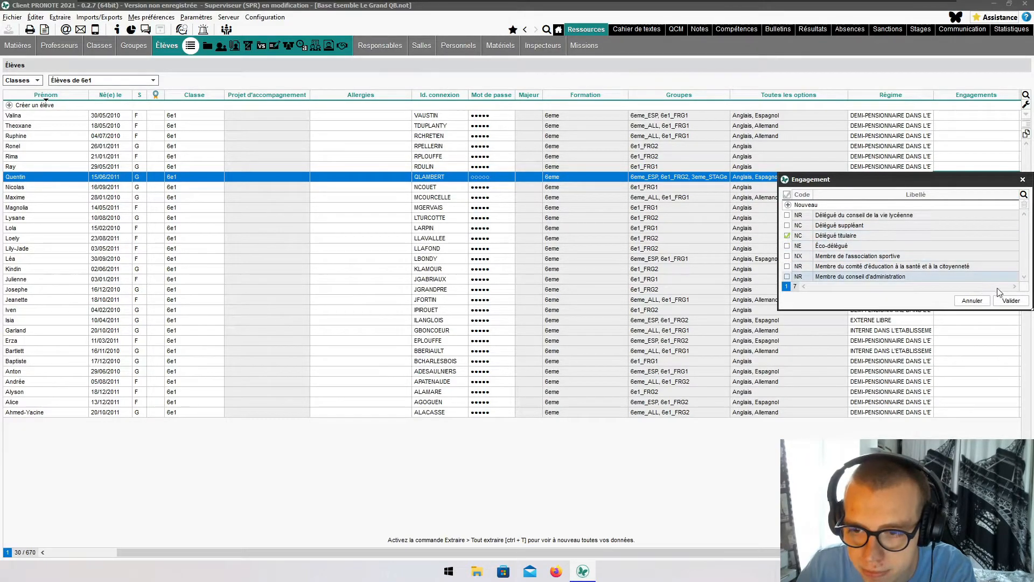
pyautogui.click(786, 256)
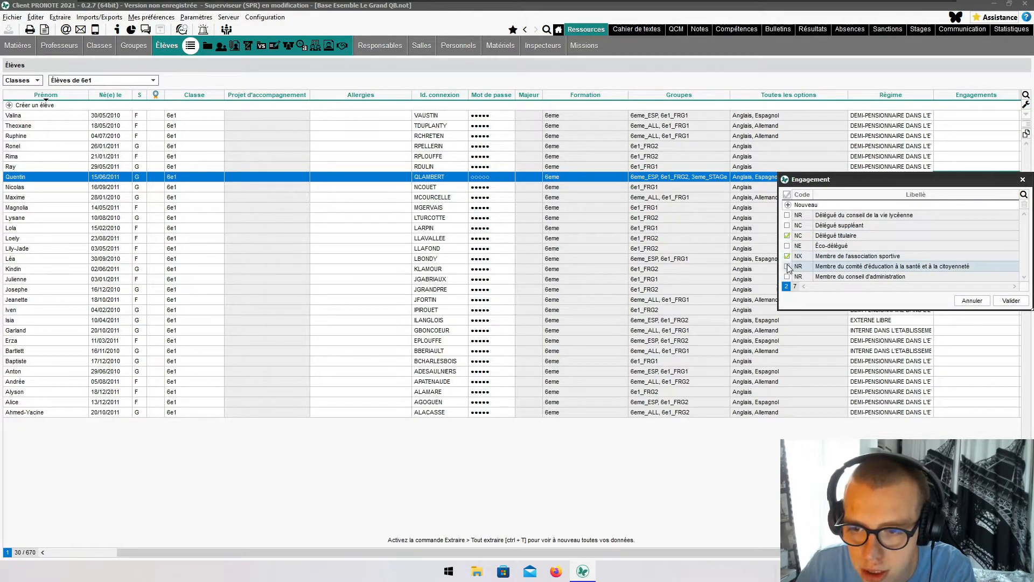
pyautogui.click(1010, 301)
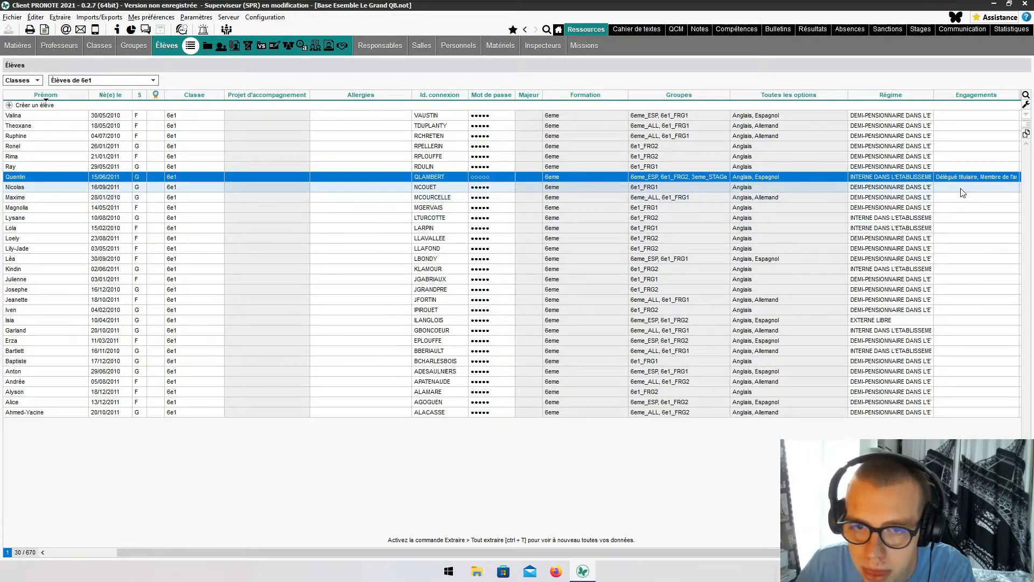
pyautogui.doubleClick(959, 241)
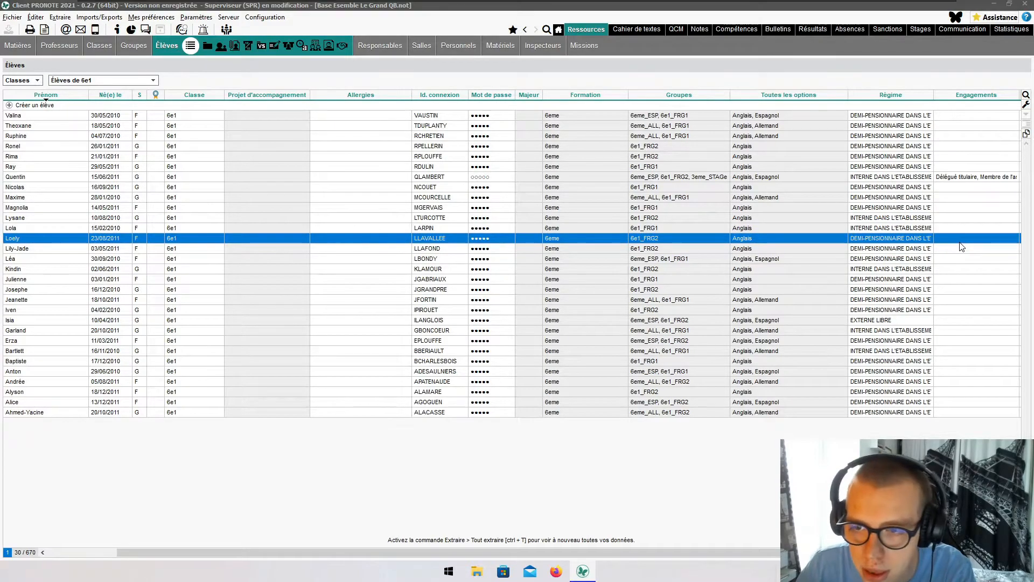
pyautogui.click(787, 306)
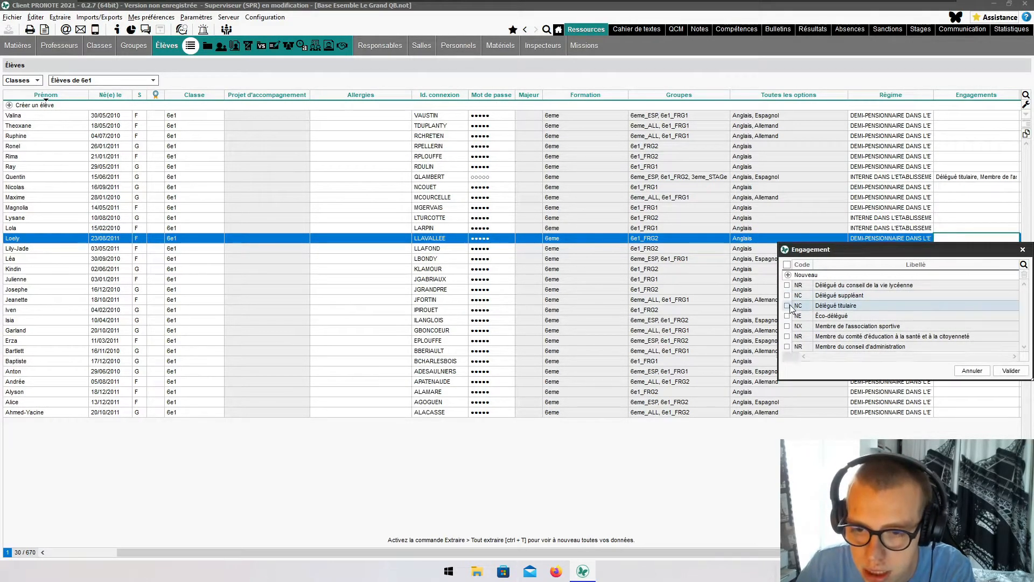
pyautogui.click(1010, 371)
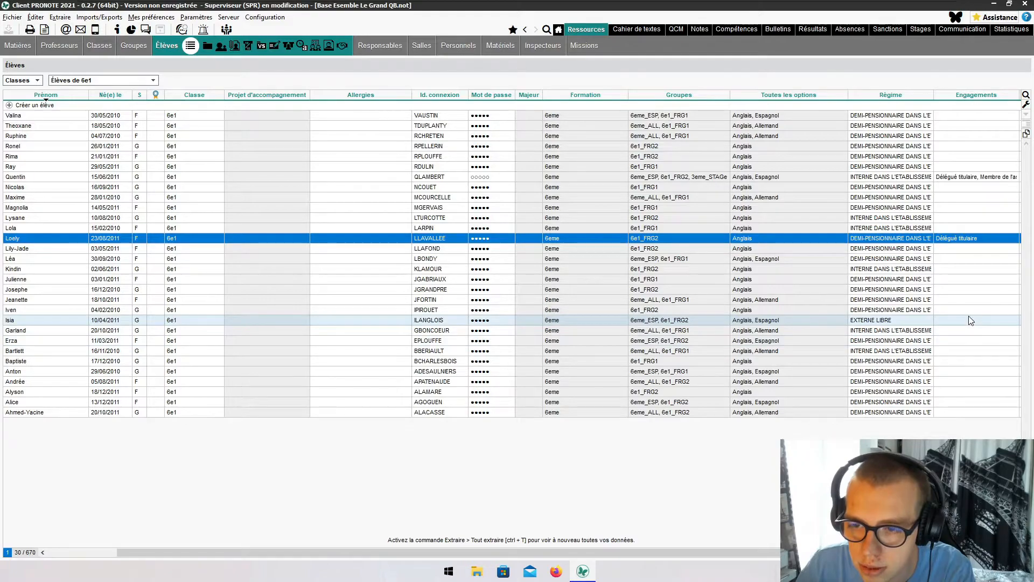
# - Make the twenty-first and twenty-sixth students Délégué suppléant
pyautogui.click(969, 319)
pyautogui.doubleClick(969, 318)
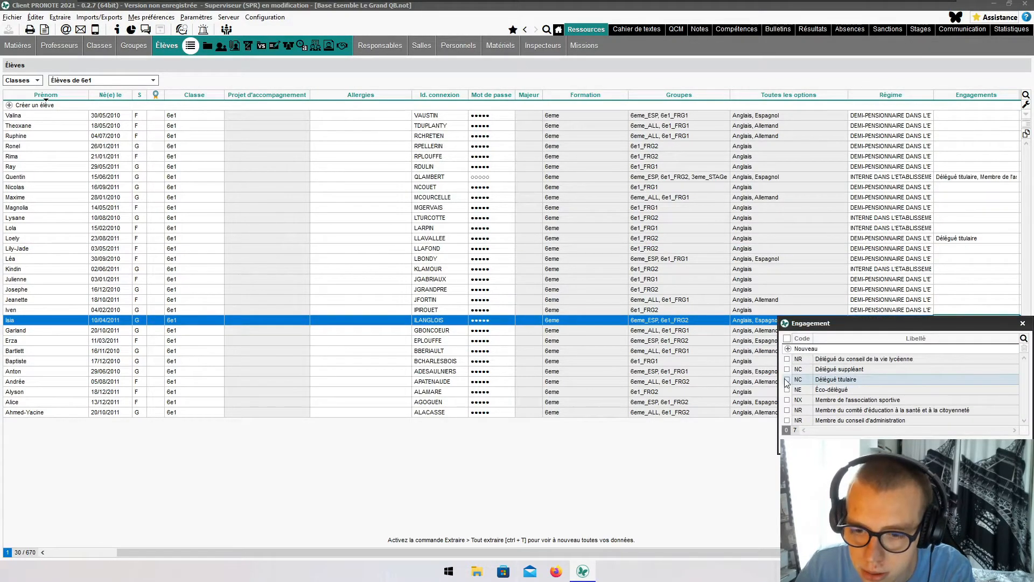
pyautogui.click(787, 370)
pyautogui.click(1006, 445)
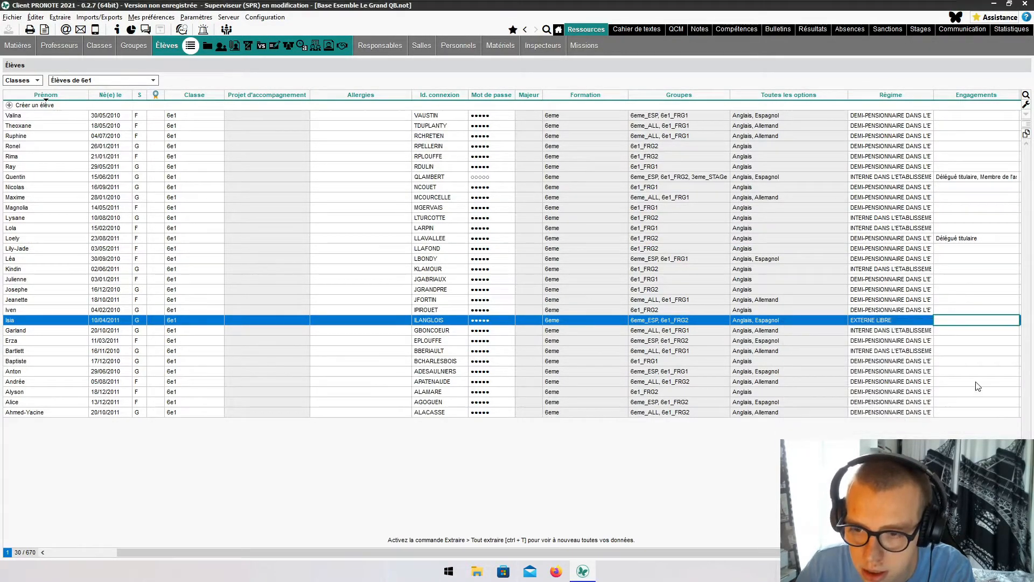
pyautogui.click(967, 372)
pyautogui.doubleClick(967, 373)
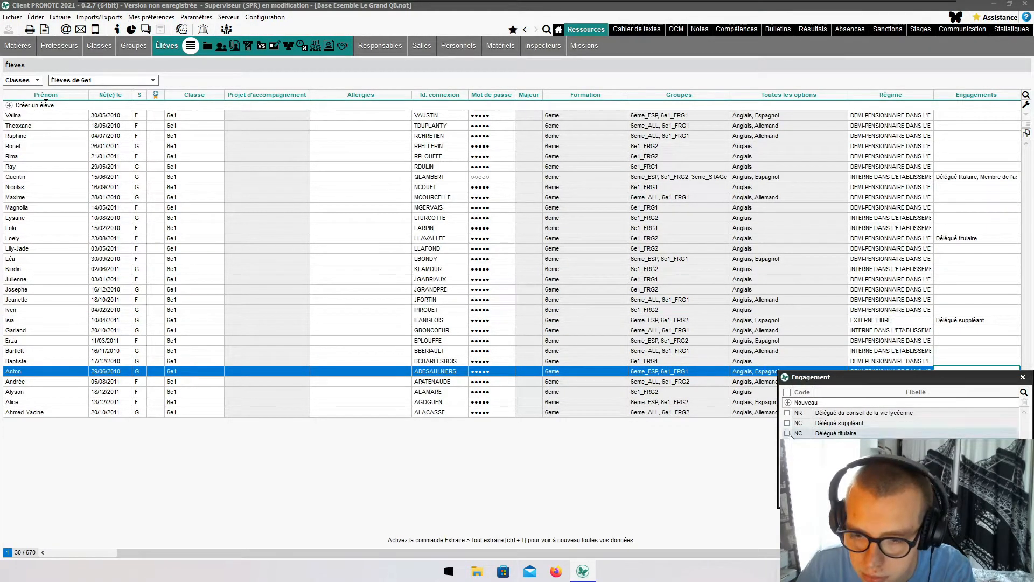
pyautogui.click(788, 423)
pyautogui.click(763, 370)
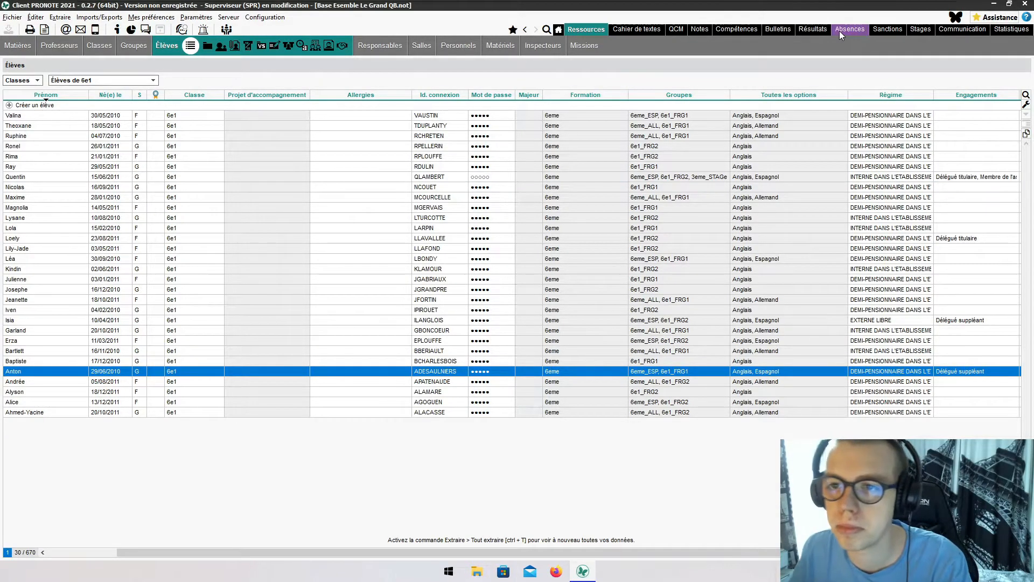
# - On the Bulletins publication dates page, set 6e1's Trimestre 1 date to 05/09/22 via the calendar
pyautogui.click(767, 34)
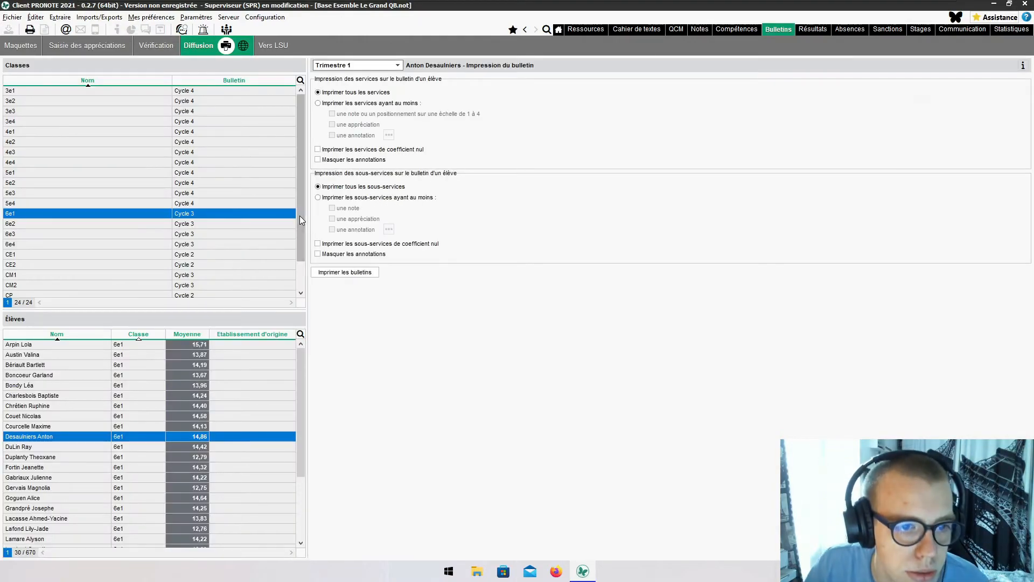
pyautogui.click(240, 46)
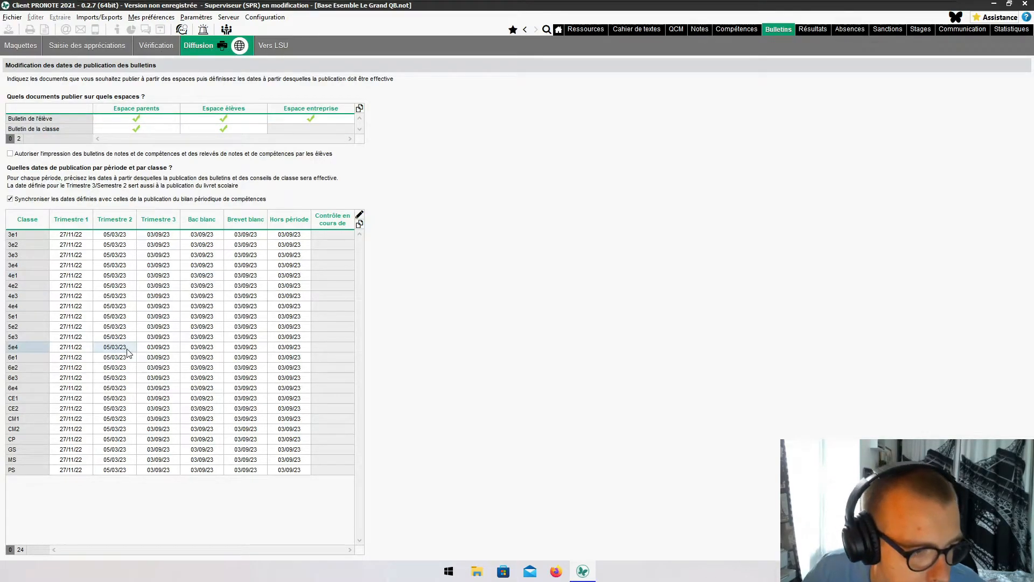
pyautogui.click(81, 359)
pyautogui.click(82, 360)
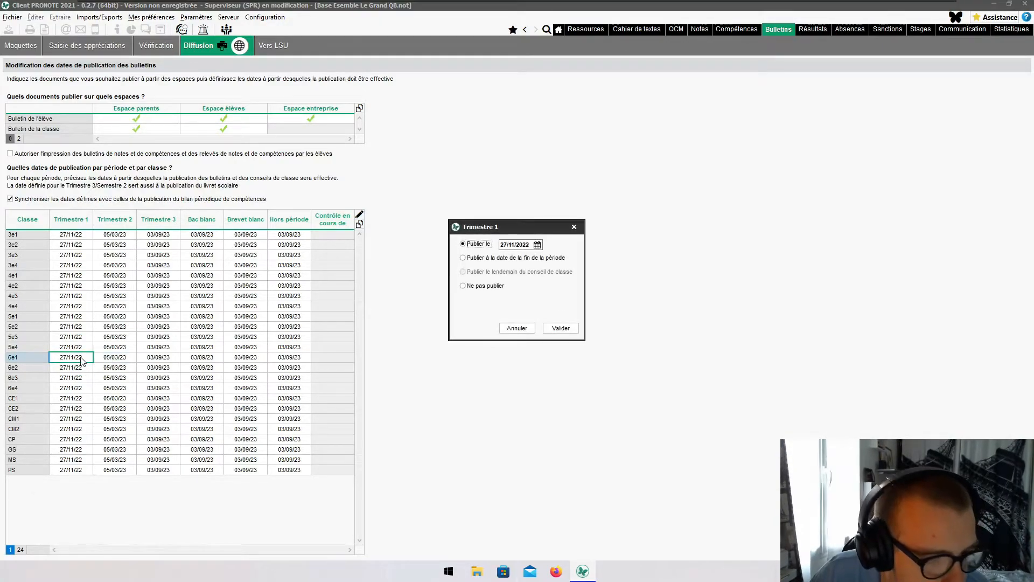
pyautogui.click(537, 245)
pyautogui.click(579, 258)
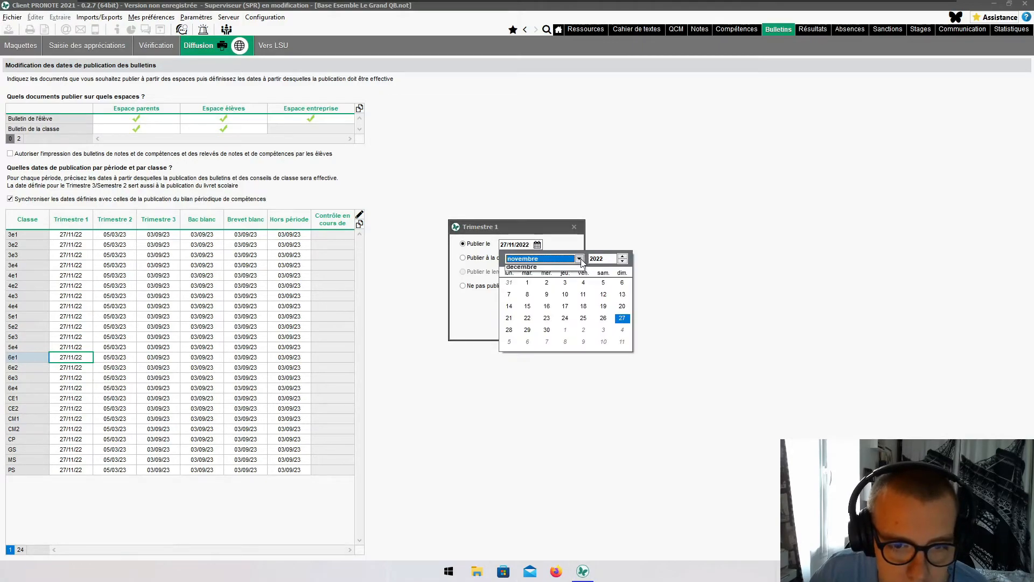
pyautogui.click(552, 269)
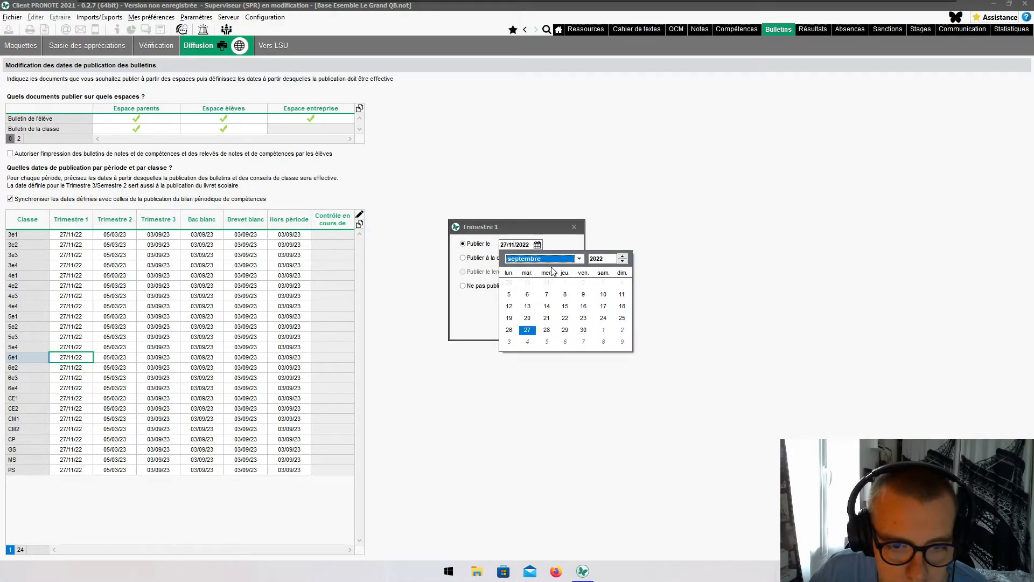
pyautogui.click(509, 295)
pyautogui.click(559, 330)
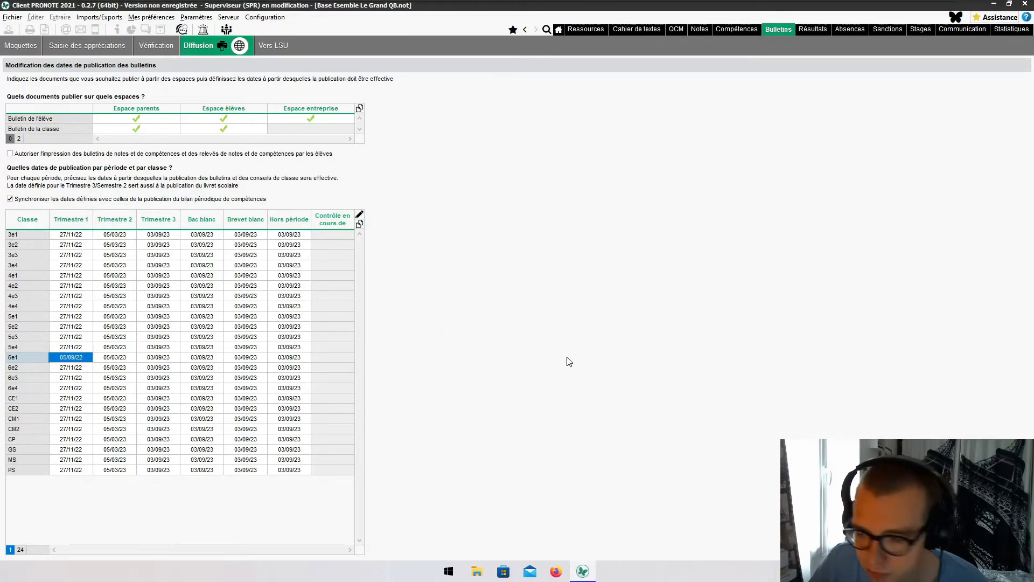
# - Bring the student-space browser up full screen and open the Notes > Bulletins page
pyautogui.moveTo(583, 1)
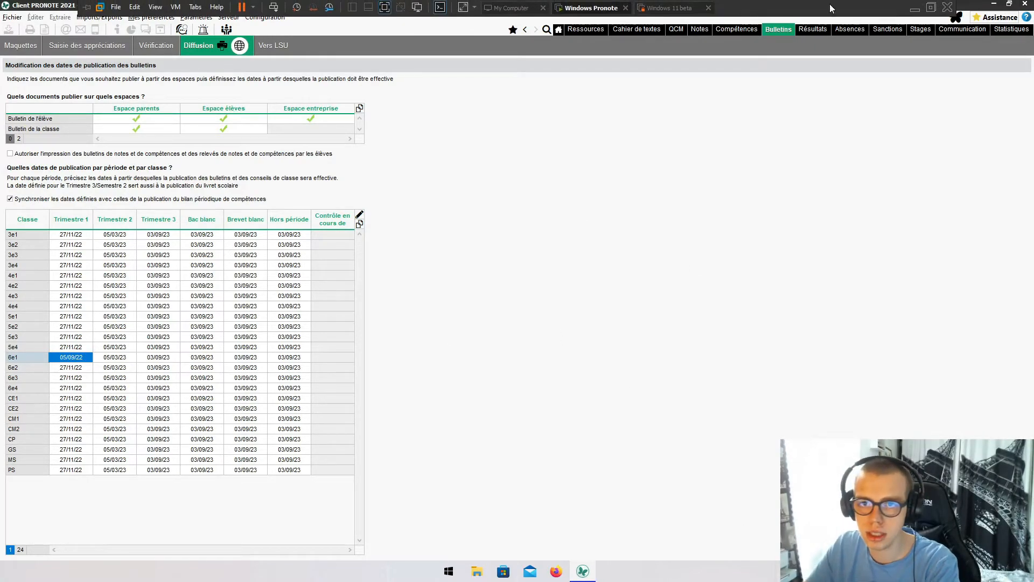
pyautogui.click(907, 10)
pyautogui.moveTo(623, 568)
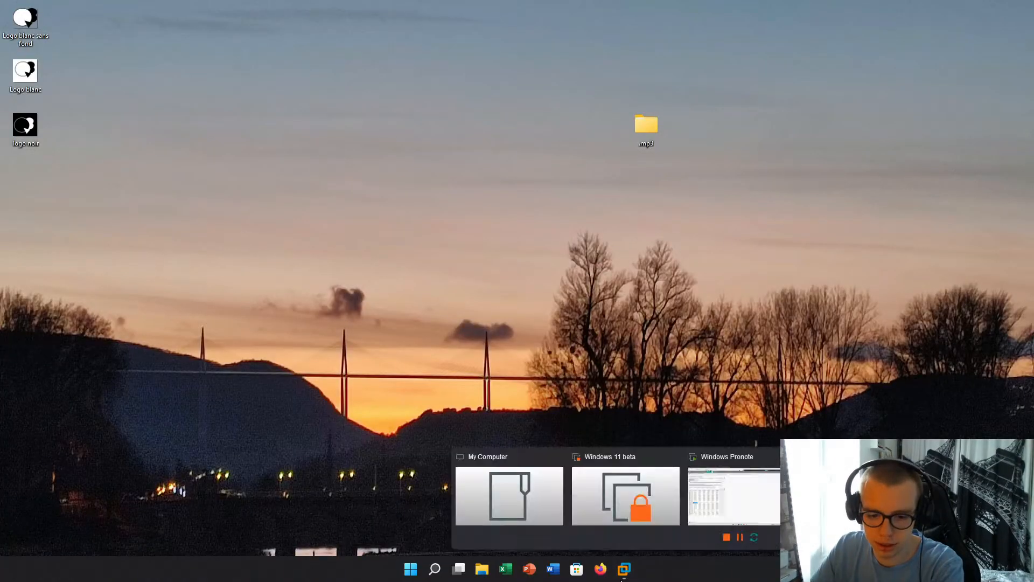
pyautogui.click(754, 500)
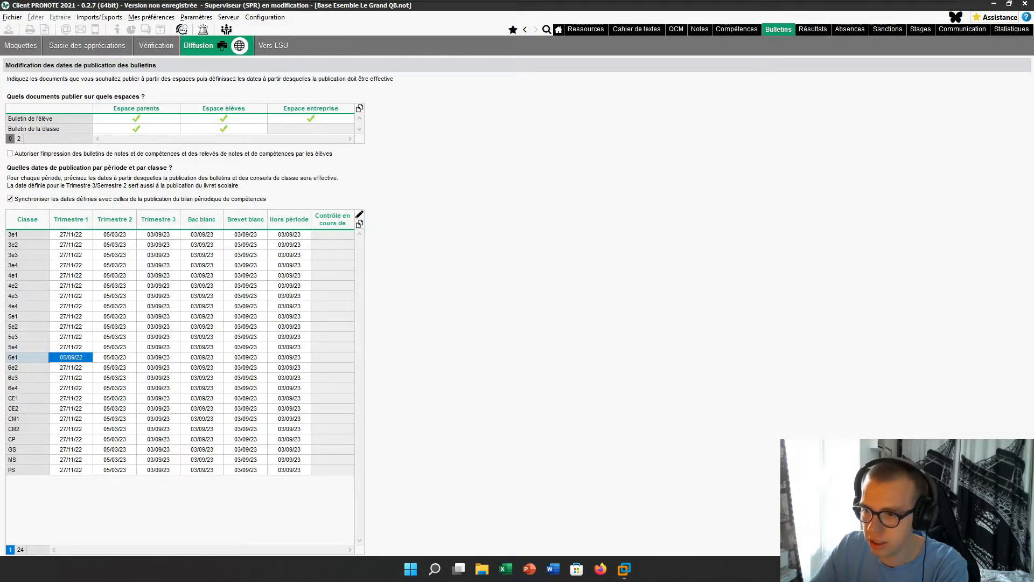
pyautogui.moveTo(1033, 275); pyautogui.dragTo(344, 1)
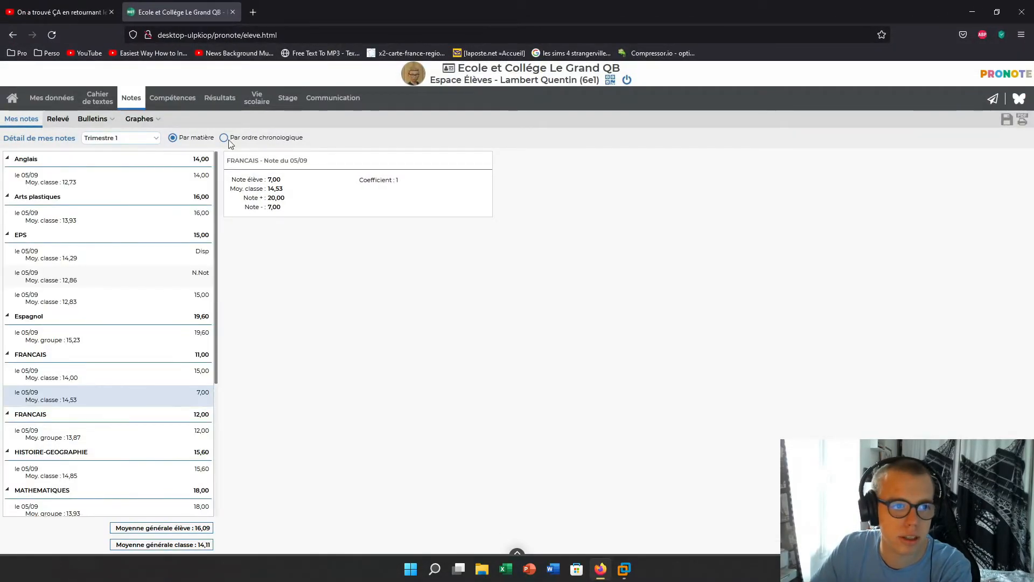
pyautogui.click(177, 101)
pyautogui.click(93, 119)
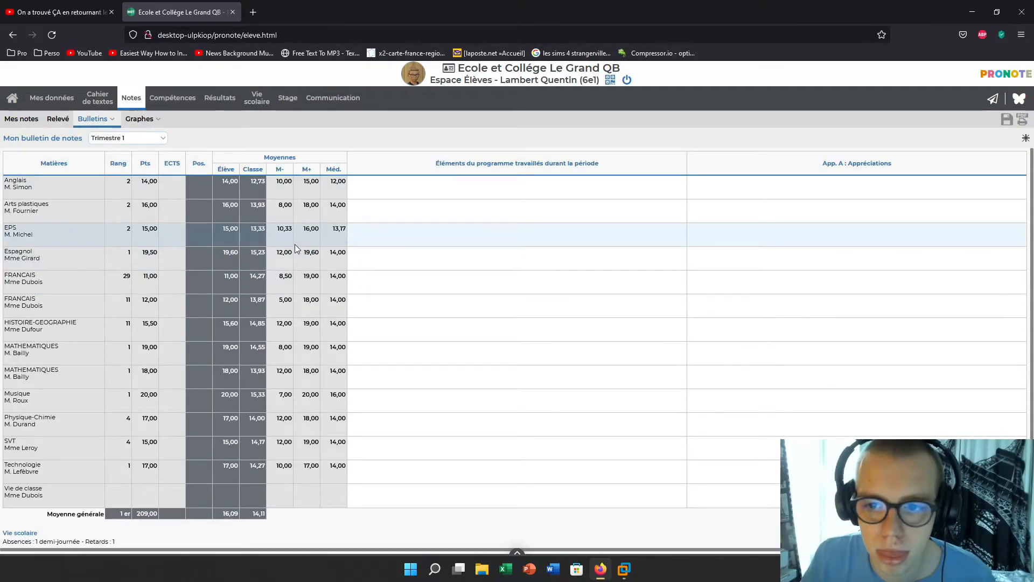
# - Scroll through the Trimestre 1 report card averaging 16,09, then return to the PRONOTE client
pyautogui.scroll(-1, 295, 245)
pyautogui.scroll(1, 292, 250)
pyautogui.scroll(-1, 285, 252)
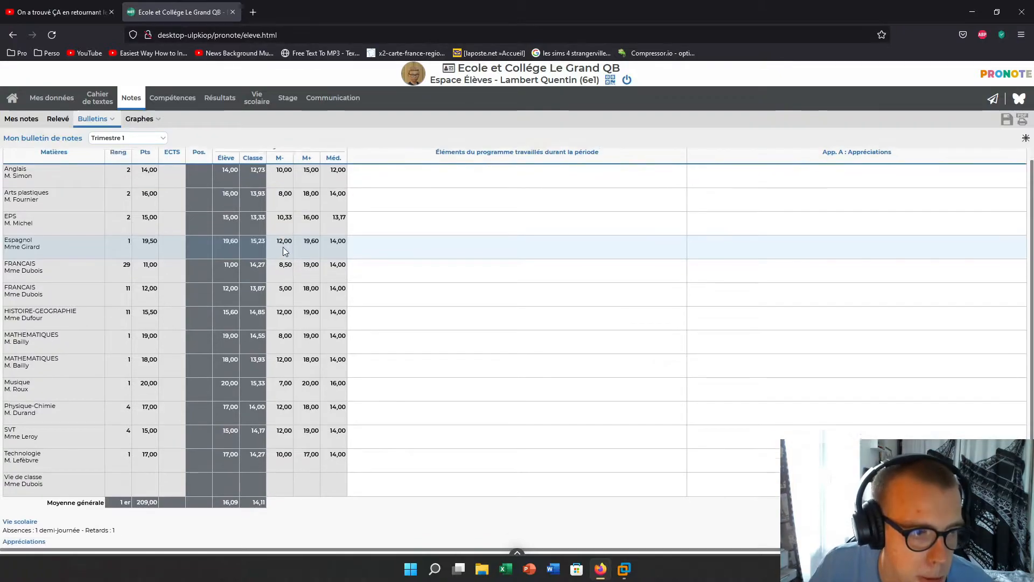
pyautogui.scroll(1, 318, 335)
pyautogui.scroll(-1, 315, 333)
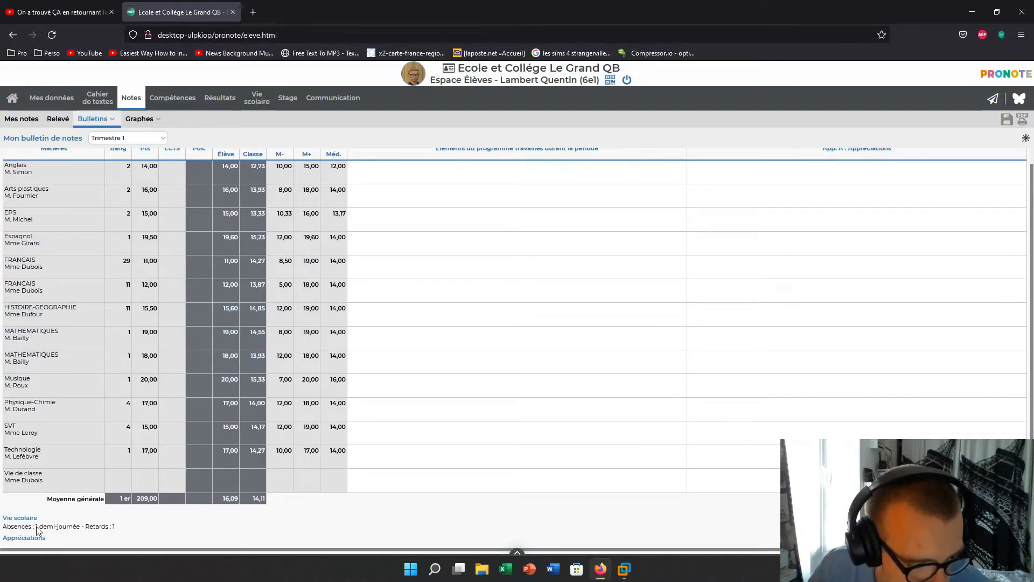
pyautogui.scroll(1, 94, 525)
pyautogui.scroll(-1, 129, 526)
pyautogui.scroll(1, 518, 457)
pyautogui.moveTo(624, 568)
pyautogui.click(725, 496)
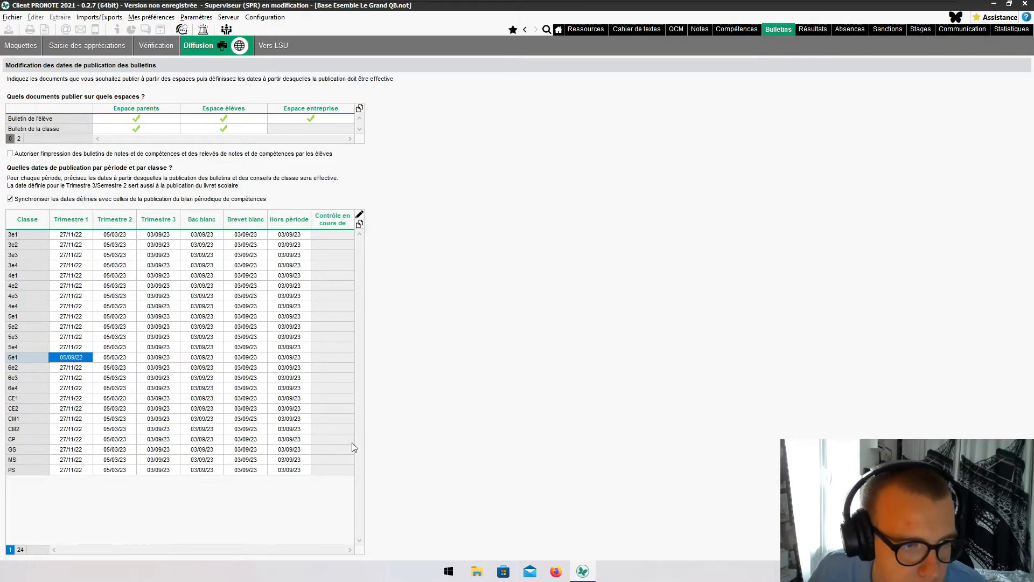
# - In the printing view, include zero-coefficient services, hide annotations, and print only sub-services with content
pyautogui.click(222, 46)
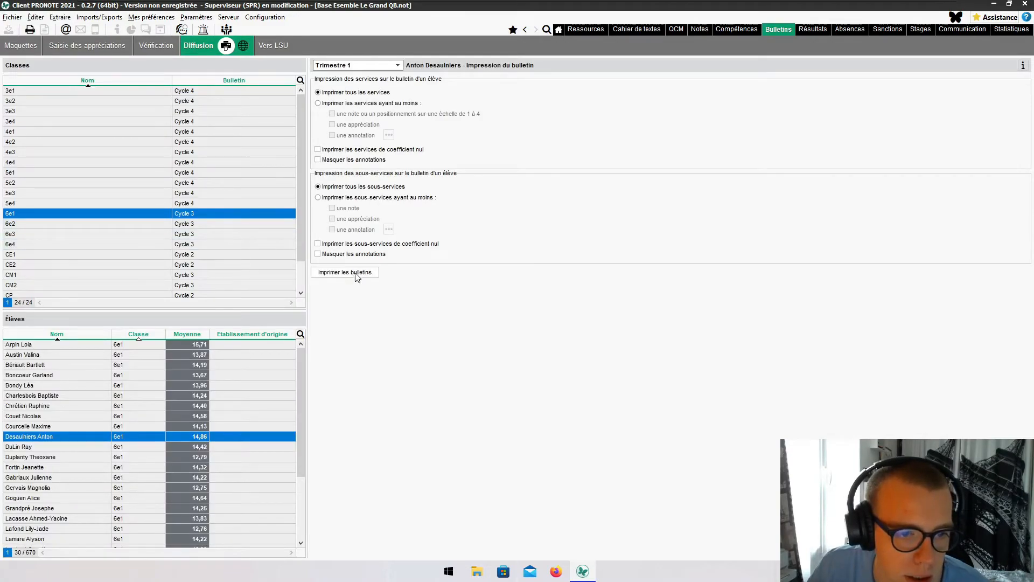
pyautogui.click(361, 150)
pyautogui.click(350, 160)
pyautogui.click(336, 199)
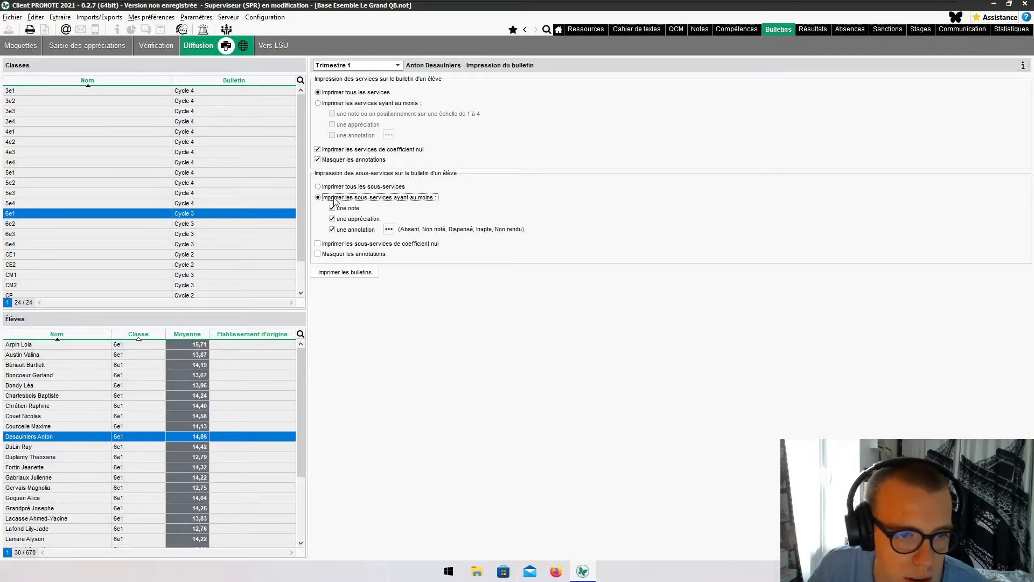
# - Confirm the annotations to consider, include zero-coefficient sub-services, and open the print settings
pyautogui.click(392, 232)
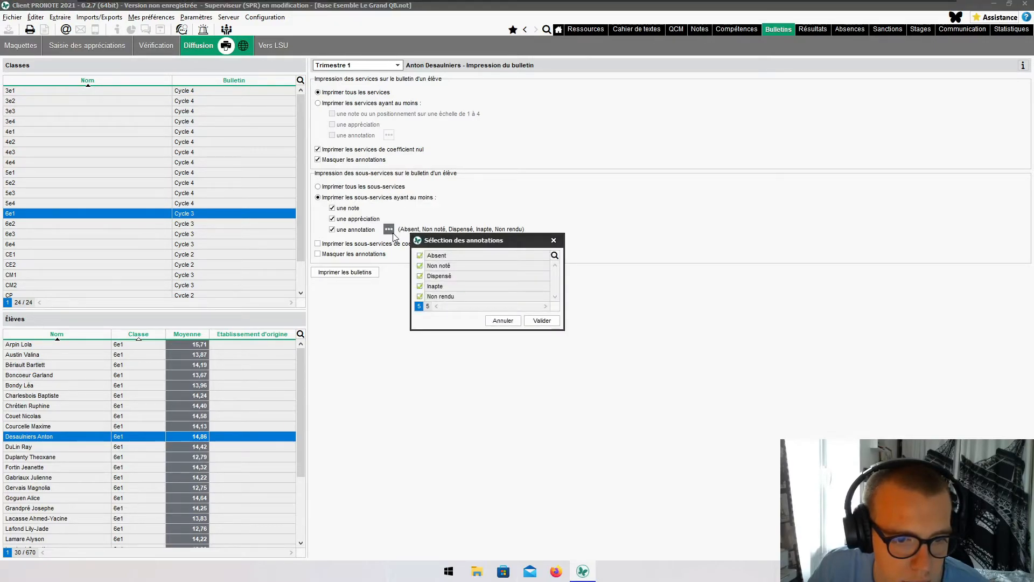
pyautogui.click(542, 321)
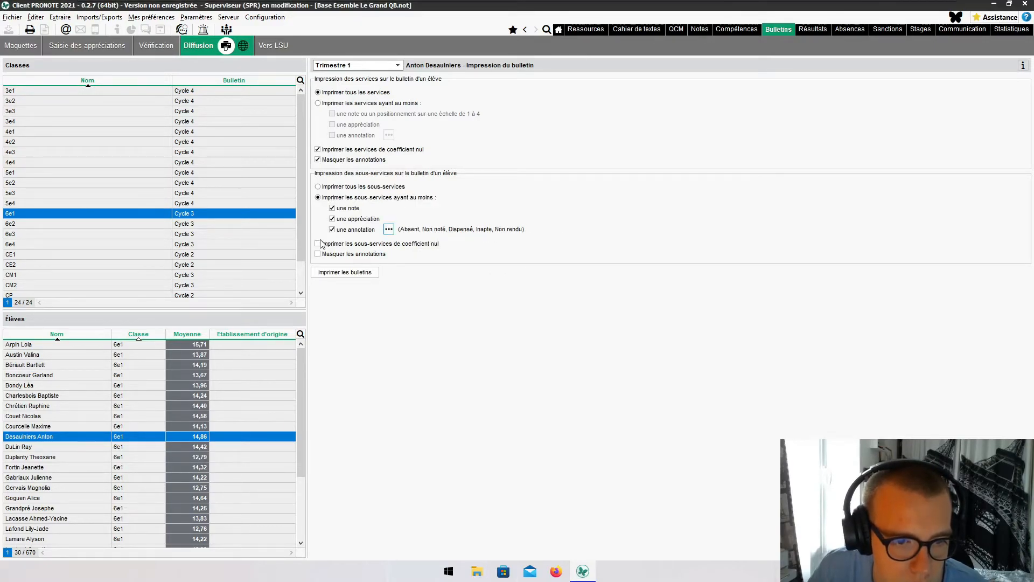
pyautogui.click(318, 244)
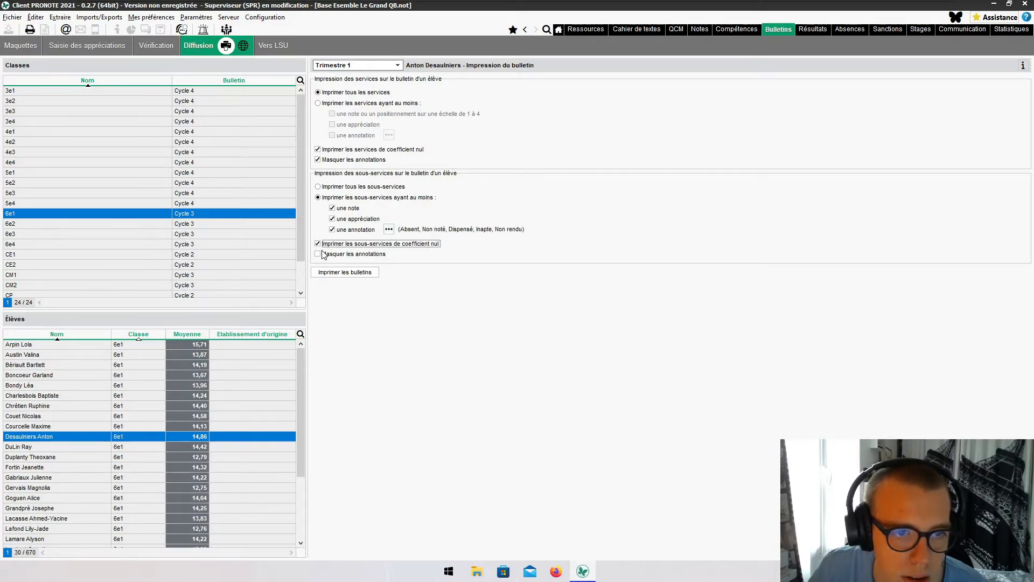
pyautogui.click(332, 277)
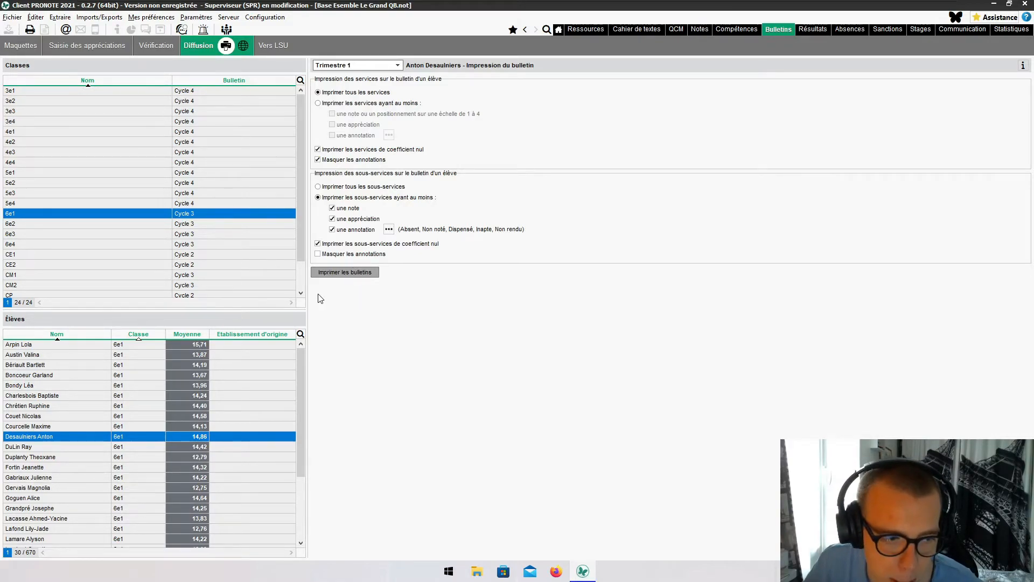
pyautogui.click(360, 274)
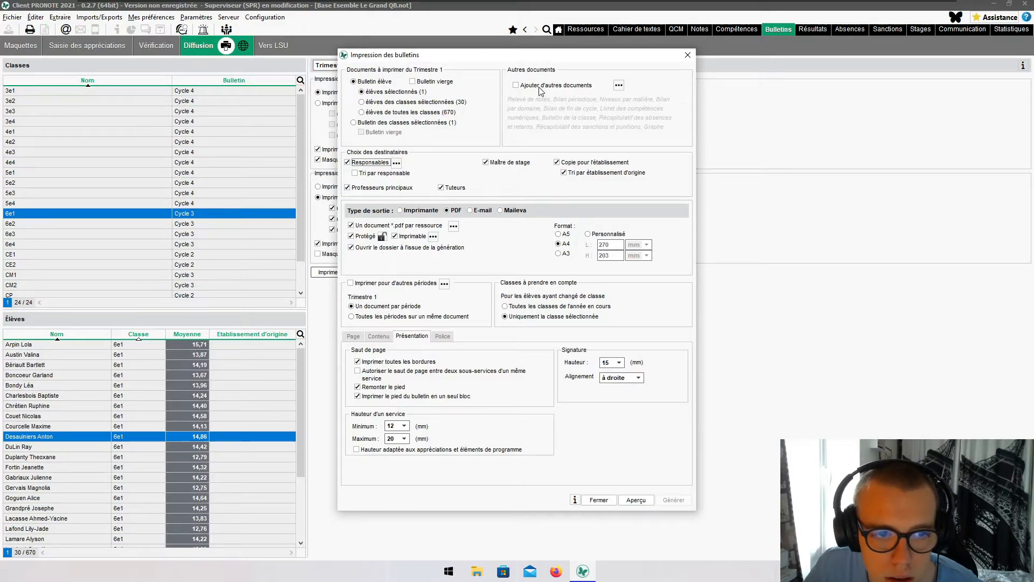
# - Remove the Maître de stage and Copie pour l'établissement recipients from the report-card printing
pyautogui.click(493, 163)
pyautogui.click(580, 163)
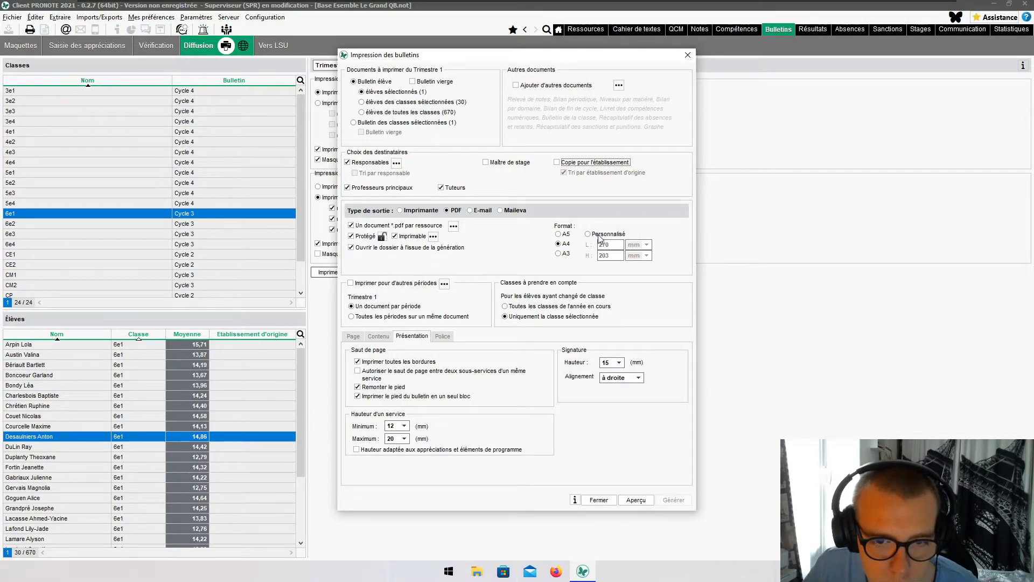
pyautogui.click(627, 378)
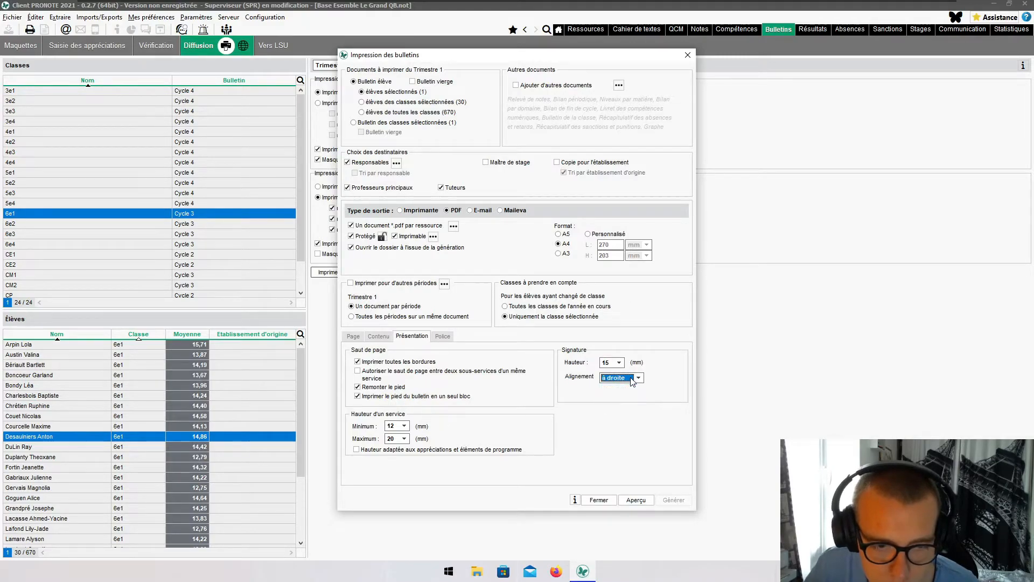
# - Preview the Trimester 1 report card despite missing recipients, then close the preview and print settings
pyautogui.click(636, 500)
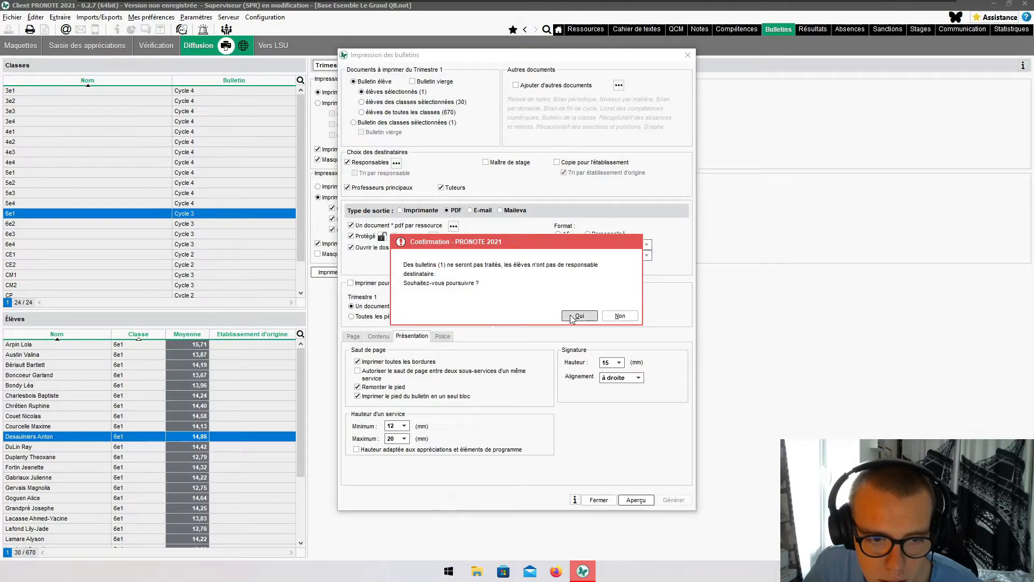
pyautogui.click(579, 316)
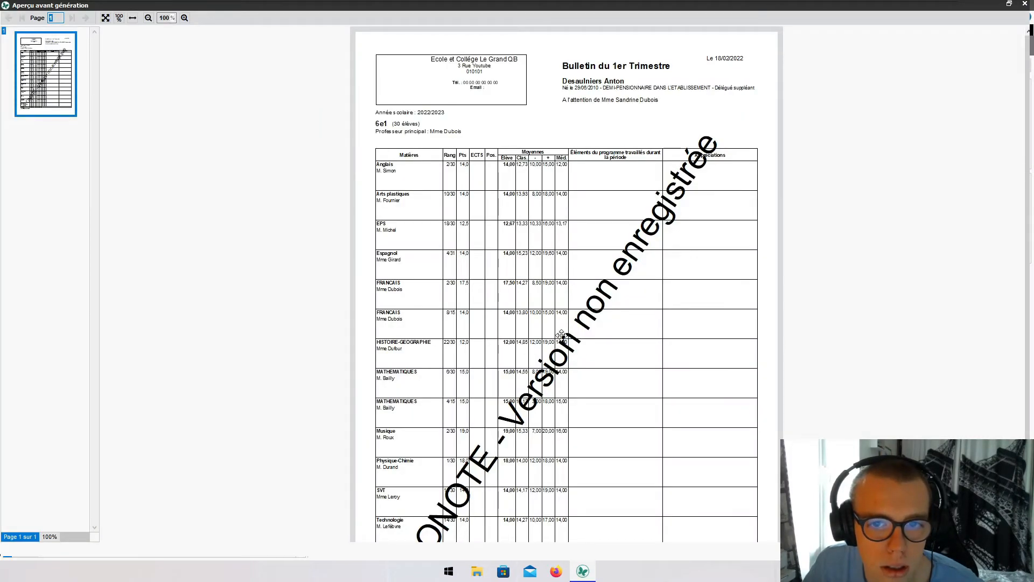
pyautogui.scroll(-3, 560, 335)
pyautogui.scroll(3, 561, 335)
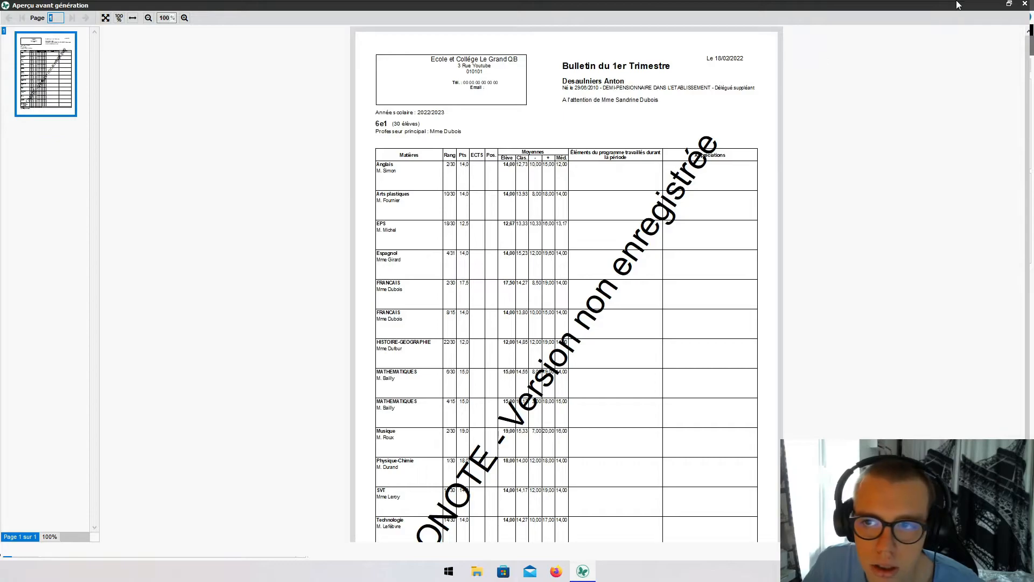
pyautogui.click(1024, 4)
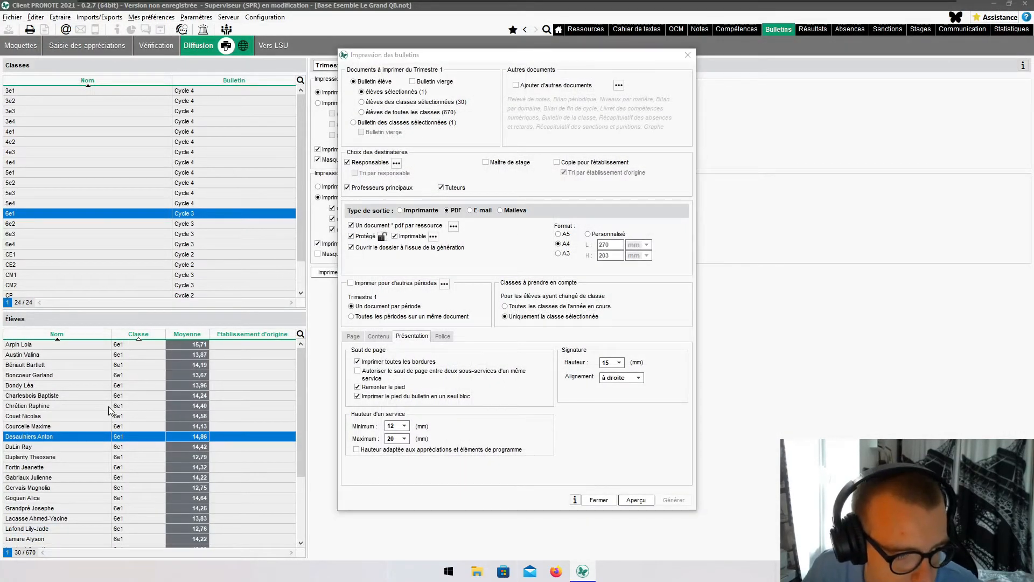
pyautogui.click(584, 499)
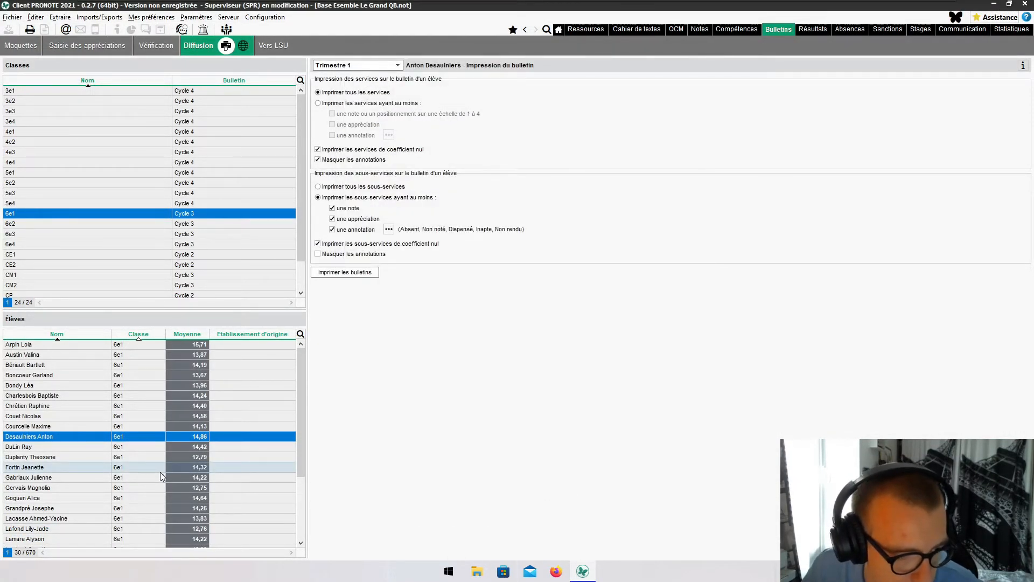
# - Select another 6e1 student and preview their Trimester 1 report card showing delegate and sports-association engagements
pyautogui.scroll(-1, 108, 519)
pyautogui.click(108, 519)
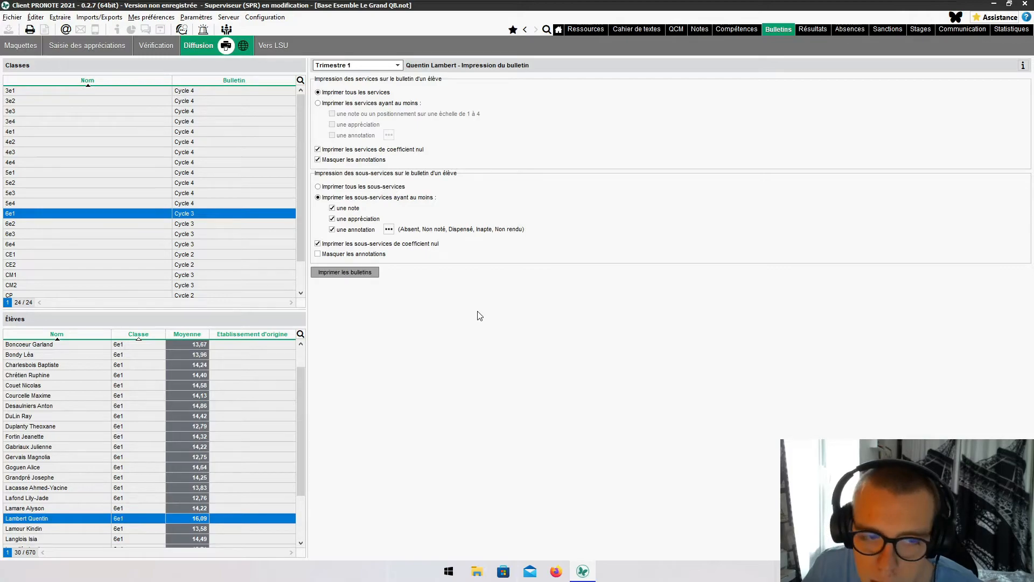
pyautogui.click(334, 271)
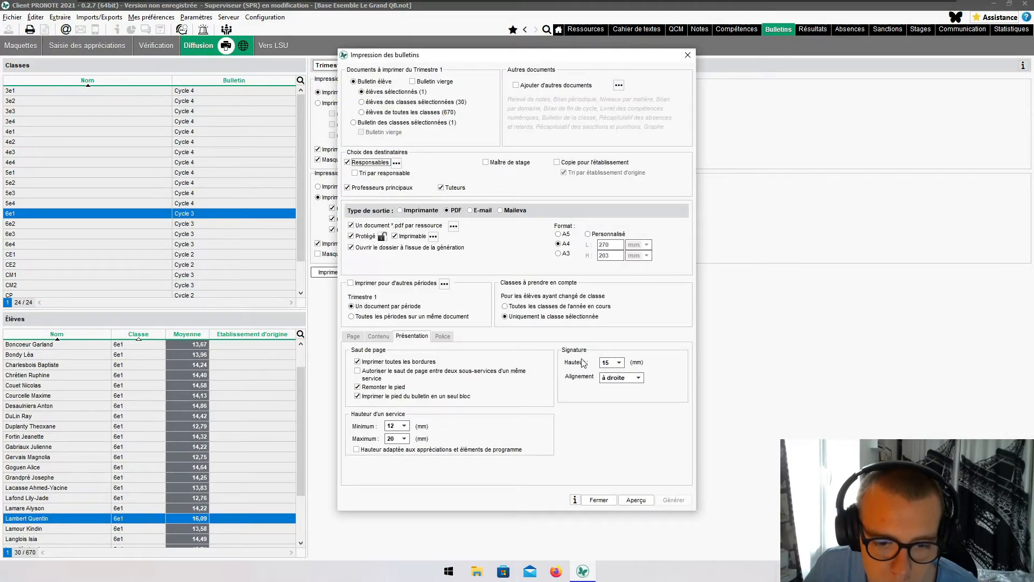
pyautogui.click(643, 505)
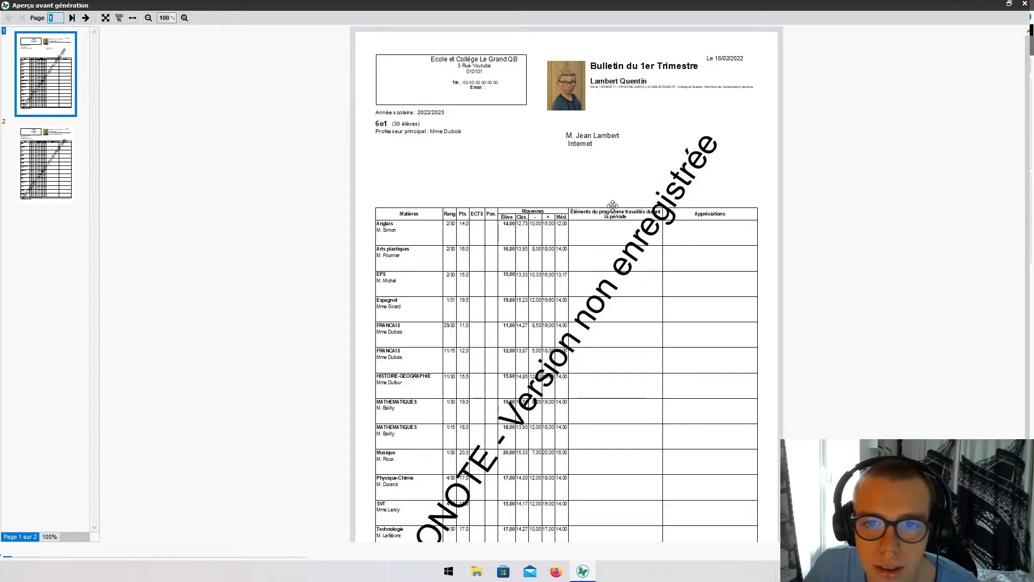
pyautogui.scroll(4, 626, 167)
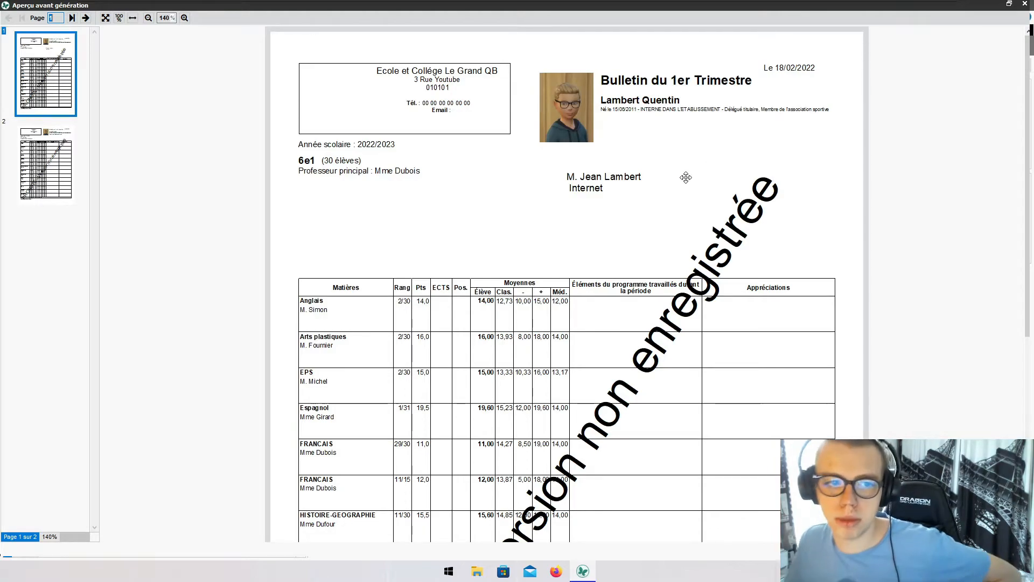
pyautogui.scroll(-3, 586, 205)
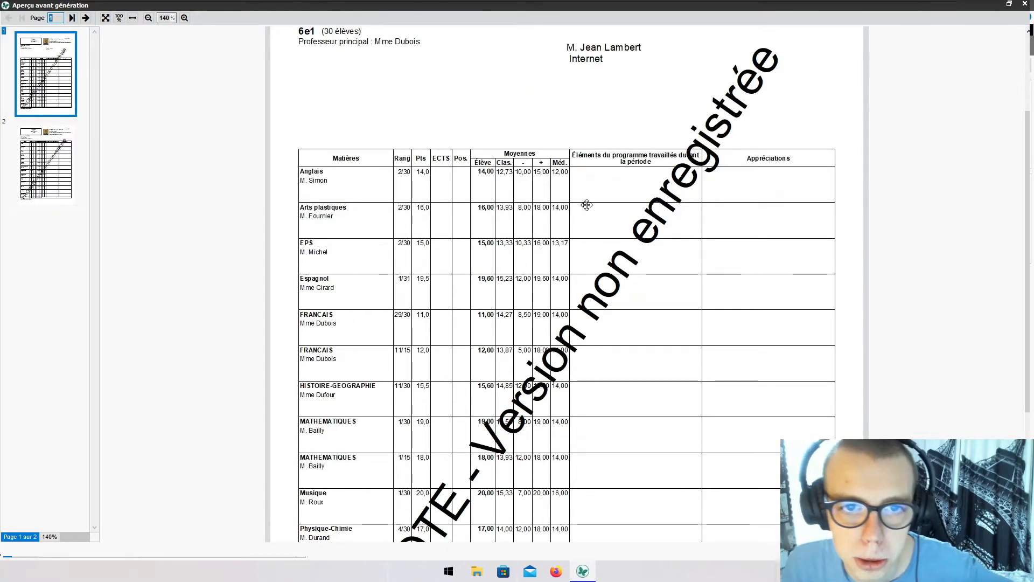
pyautogui.scroll(-5, 584, 208)
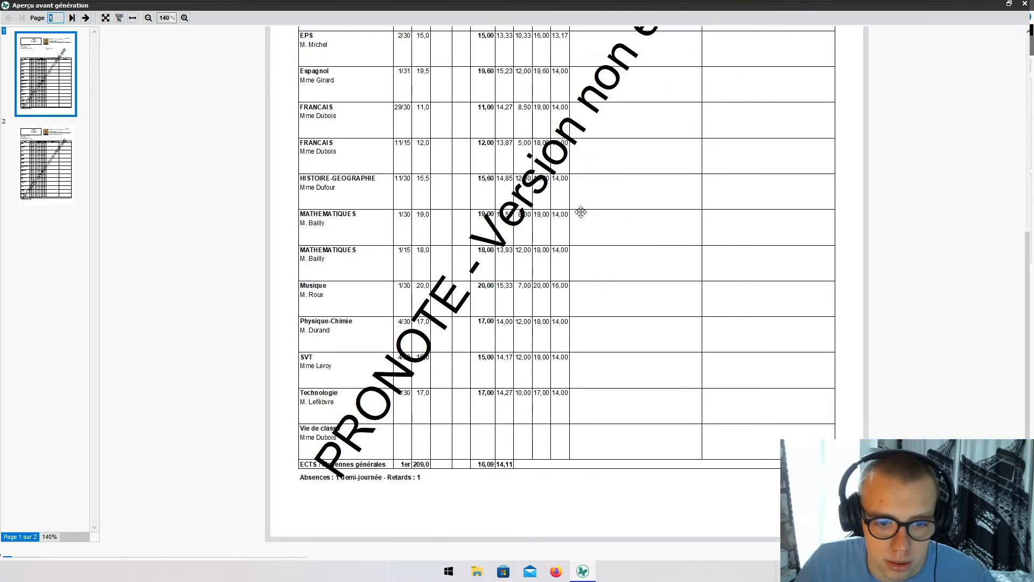
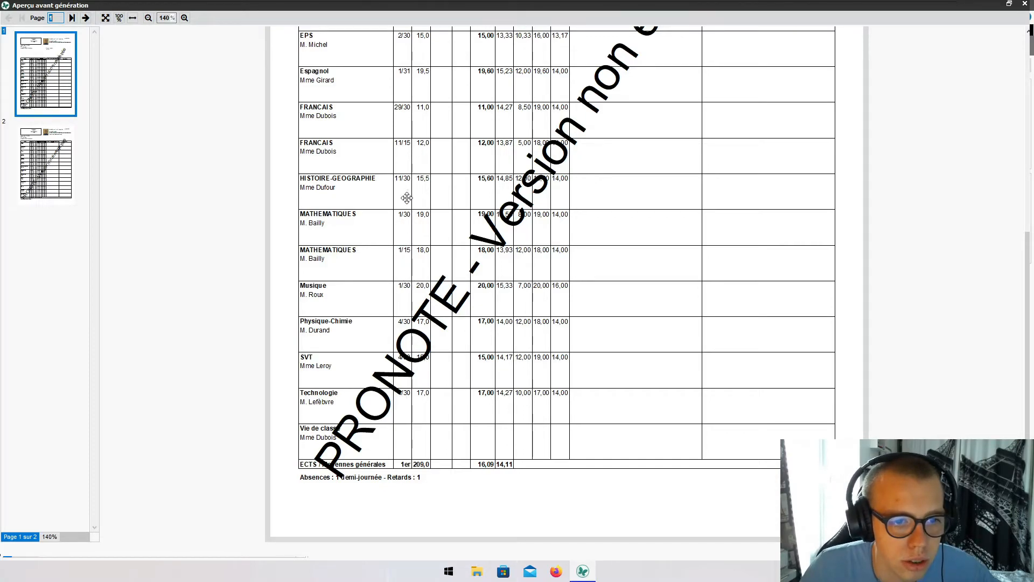
# - Close the report card preview and print dialog, then open the Cycle 3 bulletin template
pyautogui.scroll(2, 407, 198)
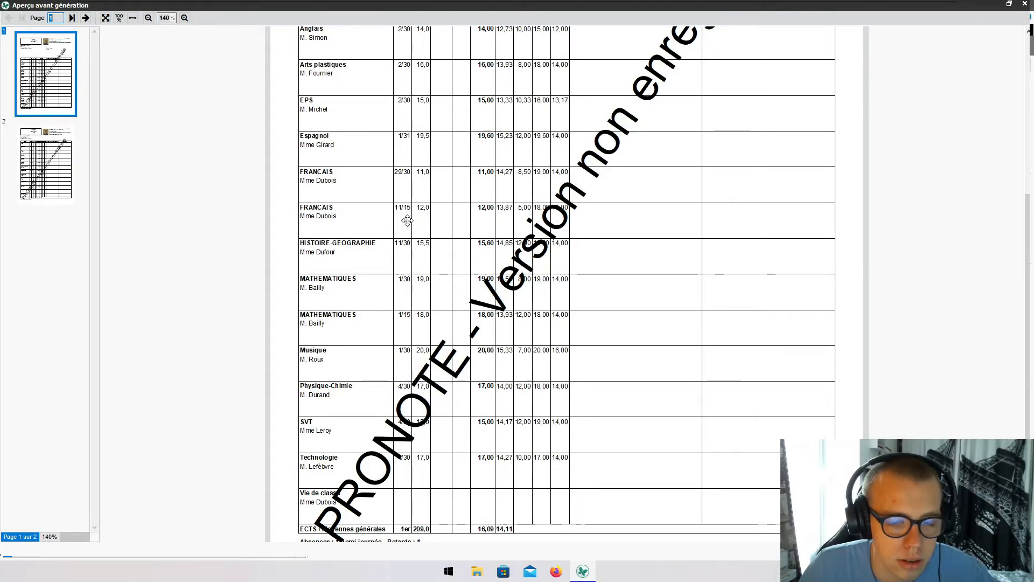
pyautogui.scroll(2, 407, 218)
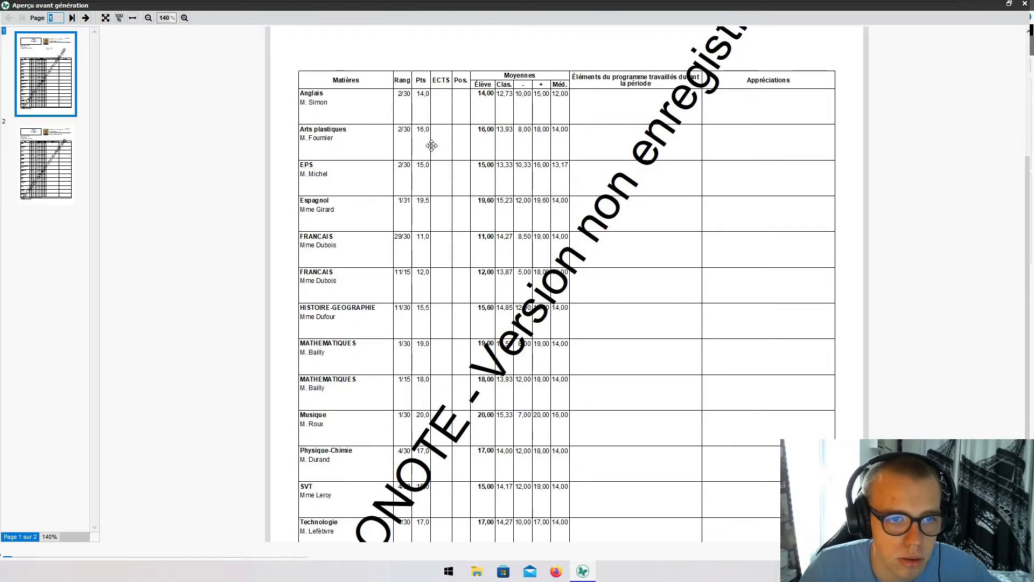
pyautogui.scroll(-4, 403, 258)
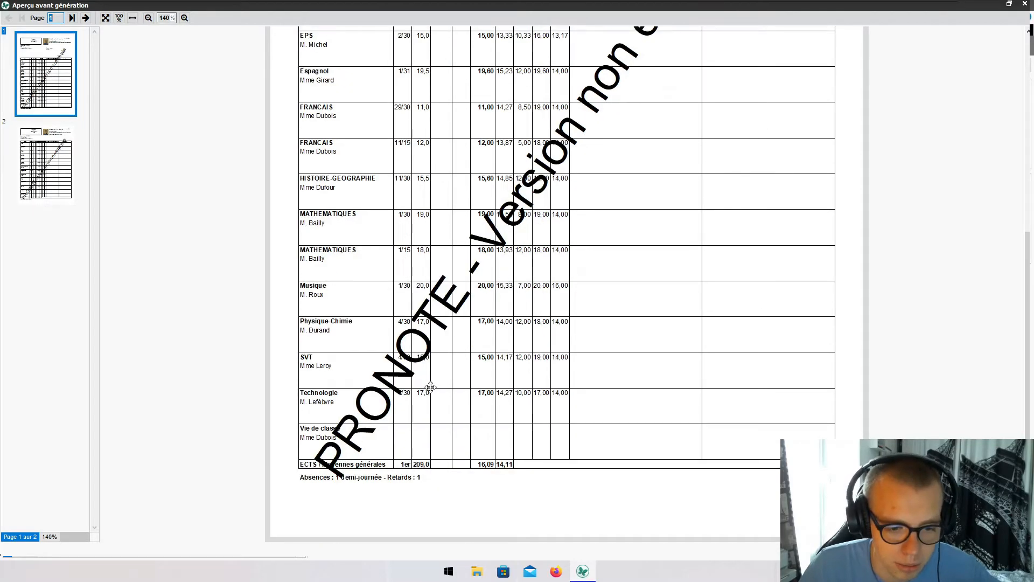
pyautogui.scroll(10, 450, 355)
pyautogui.scroll(-5, 451, 355)
pyautogui.scroll(5, 452, 353)
pyautogui.scroll(-5, 451, 352)
pyautogui.scroll(5, 451, 351)
pyautogui.scroll(-5, 451, 352)
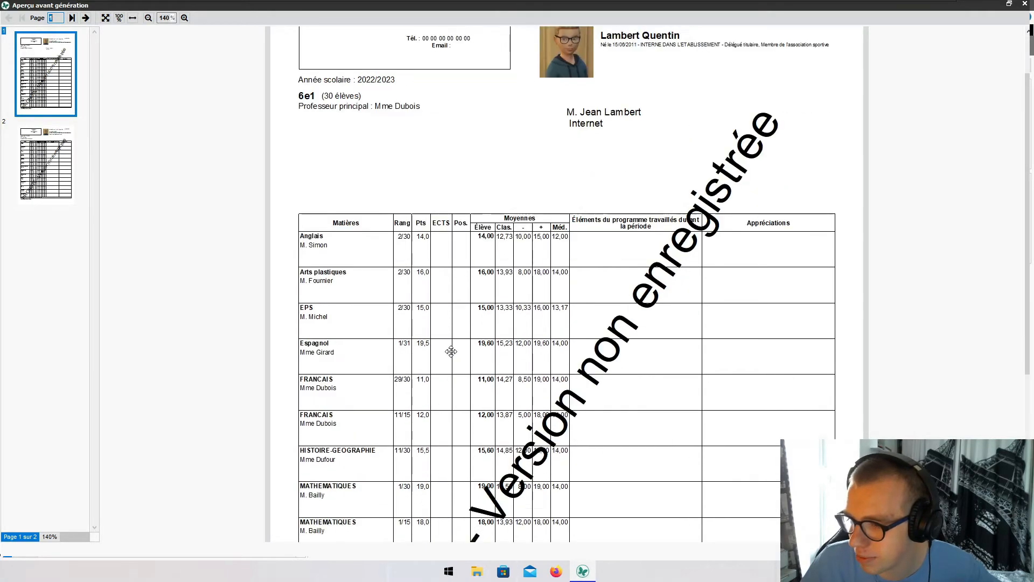
pyautogui.scroll(4, 451, 351)
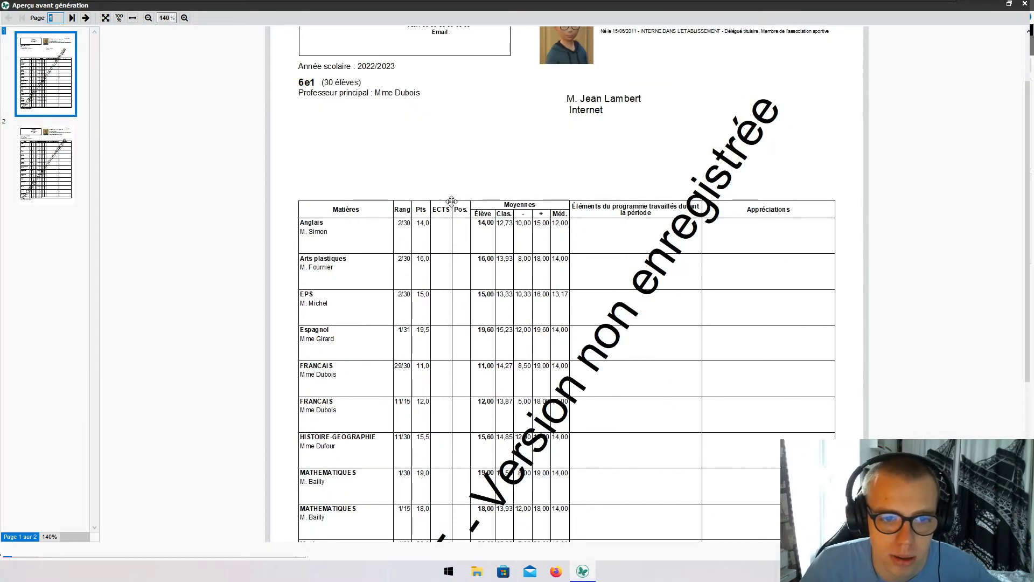
pyautogui.scroll(-4, 509, 294)
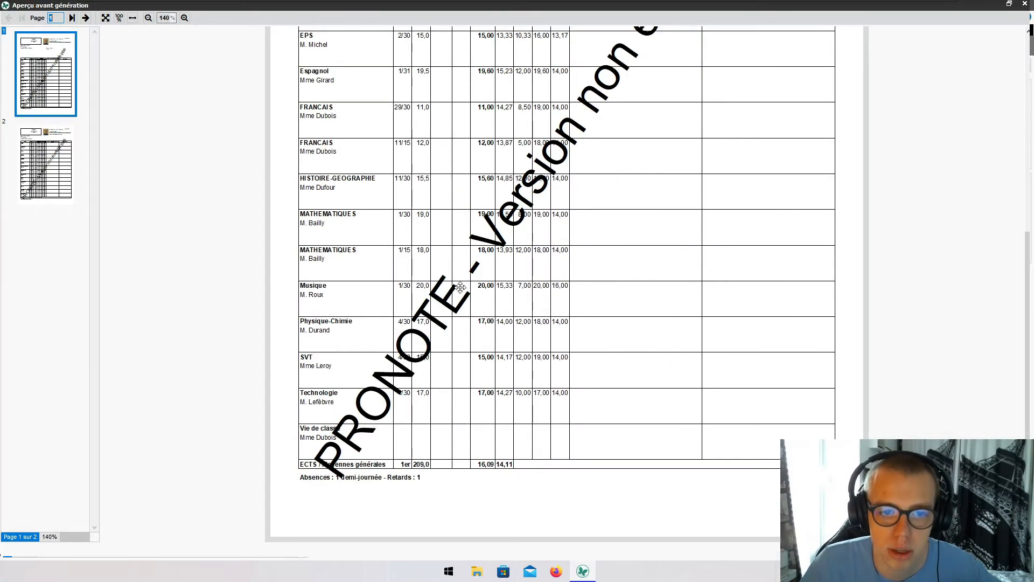
pyautogui.click(1023, 5)
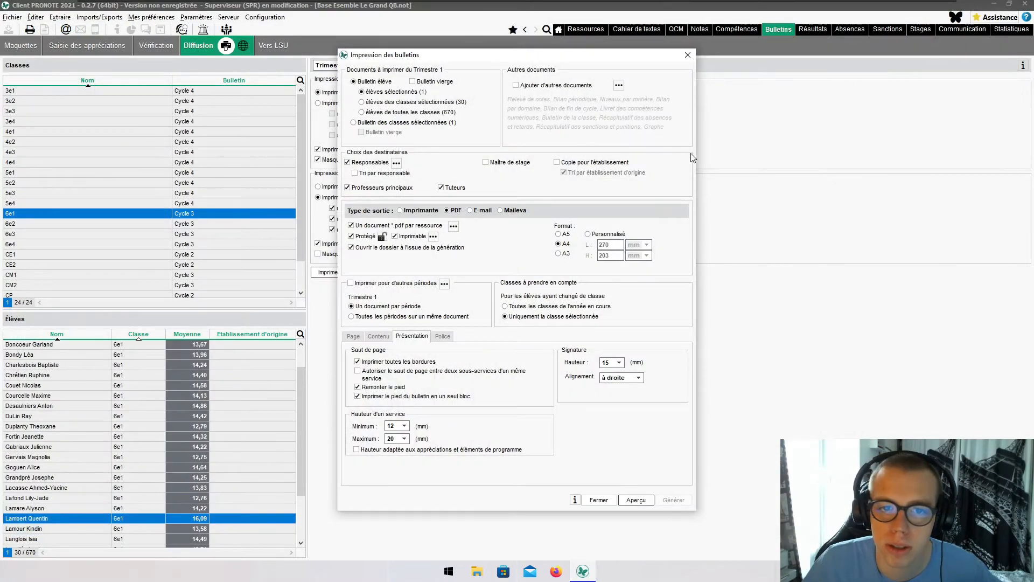
pyautogui.click(686, 56)
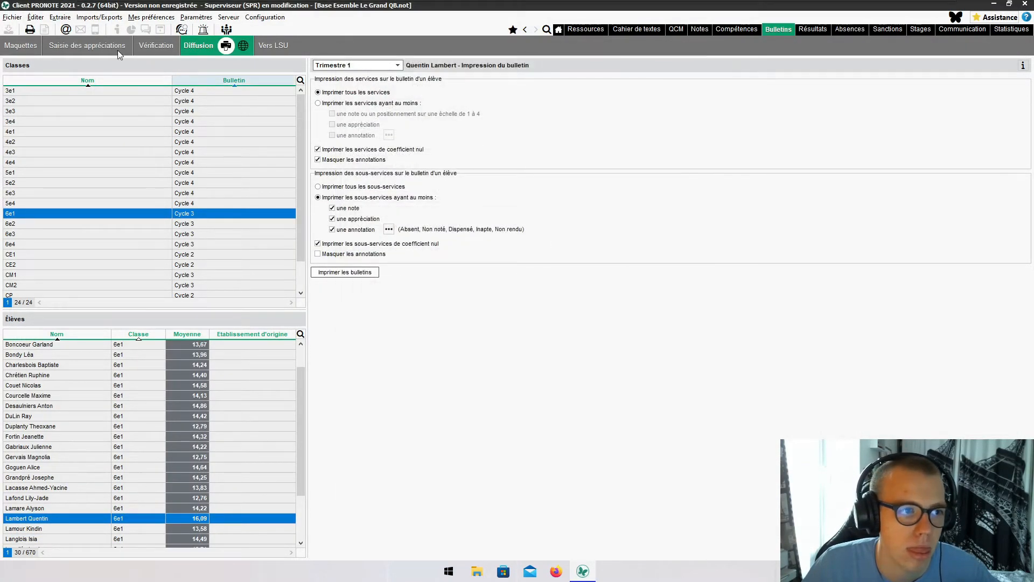
pyautogui.click(13, 46)
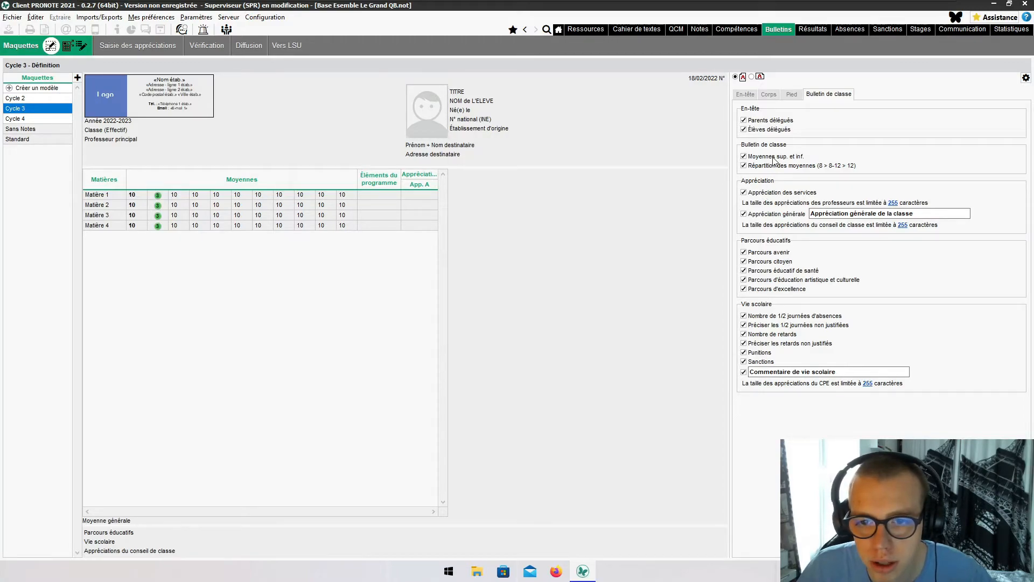
# - Exclude teachers' service appraisals, the general appraisal and the Parcours pathways from Bulletin de classe
pyautogui.click(765, 195)
pyautogui.click(757, 214)
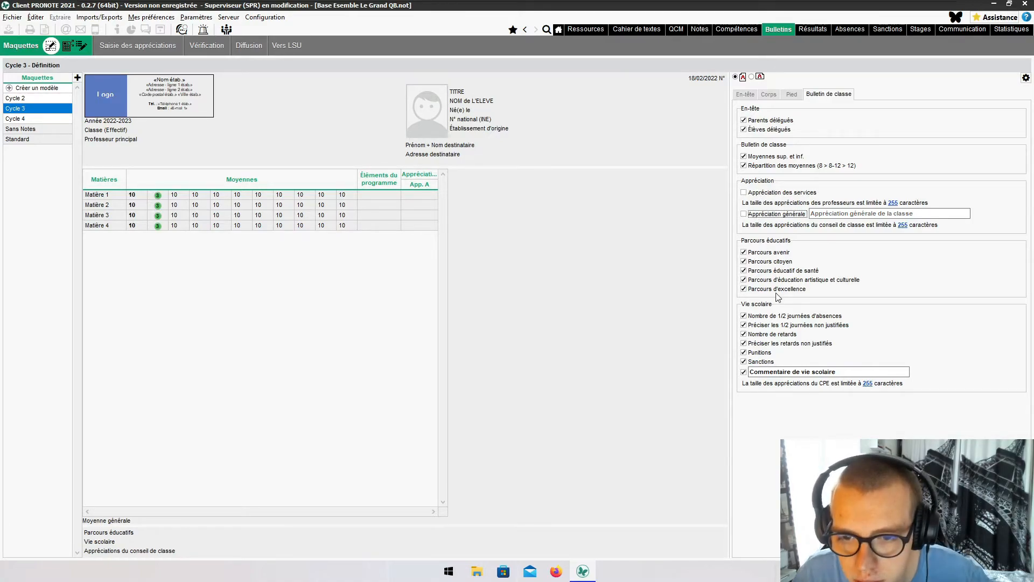
pyautogui.click(778, 257)
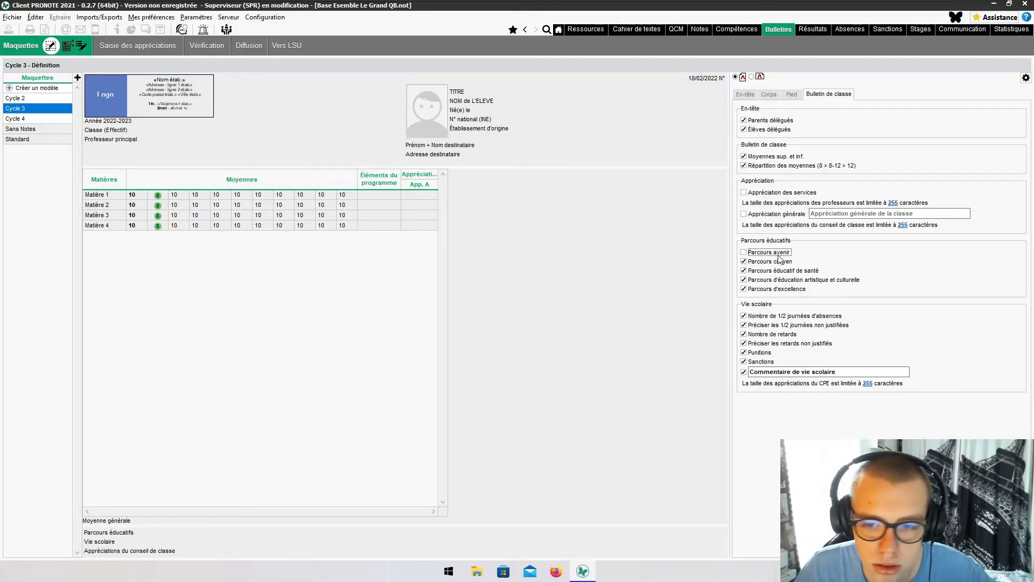
pyautogui.click(777, 261)
pyautogui.click(774, 270)
pyautogui.click(773, 280)
pyautogui.click(771, 290)
pyautogui.click(744, 95)
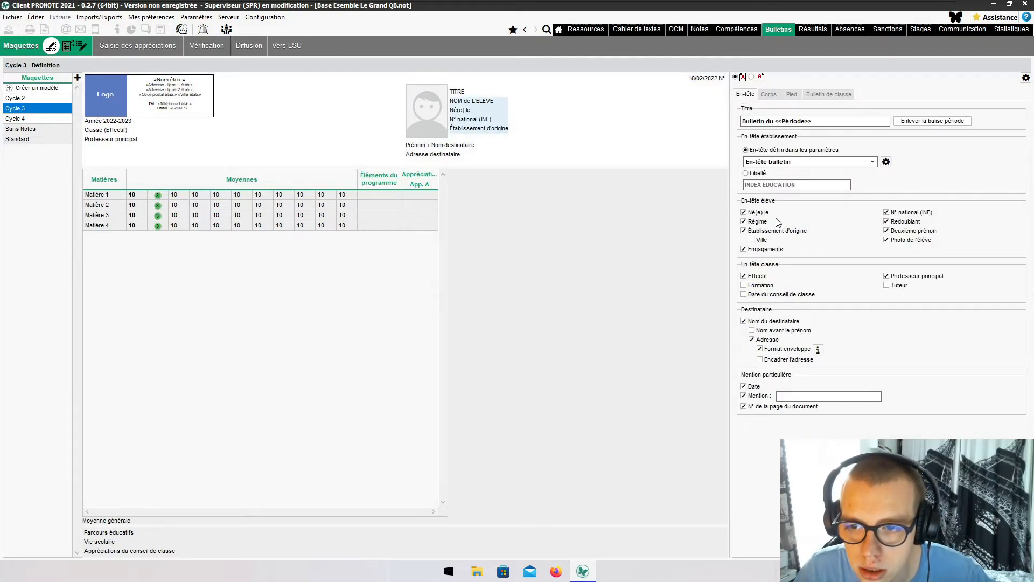
# - Hide the INE number, repeater status and middle name, and show the training (MEF) instead
pyautogui.click(899, 212)
pyautogui.click(900, 223)
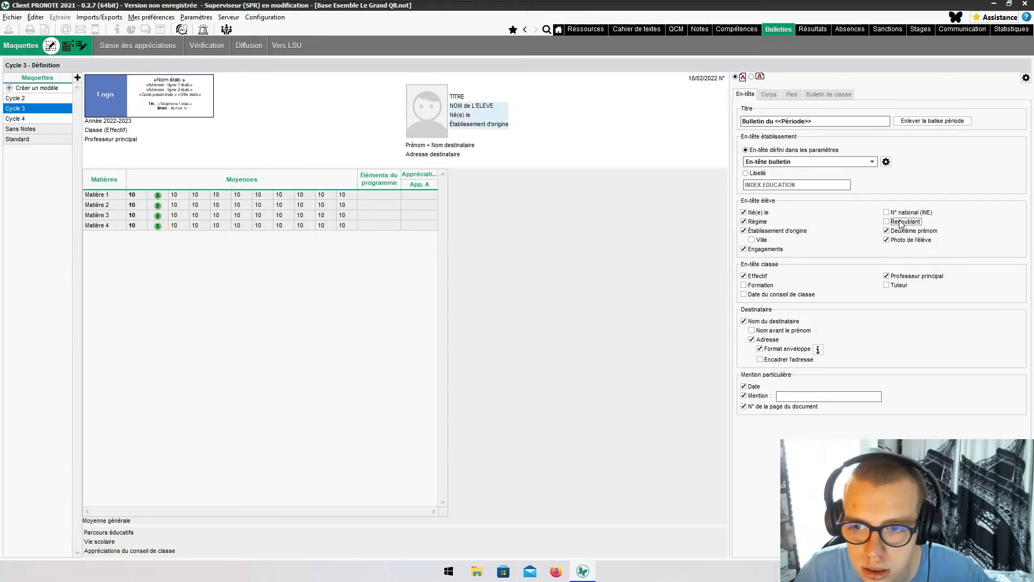
pyautogui.click(900, 231)
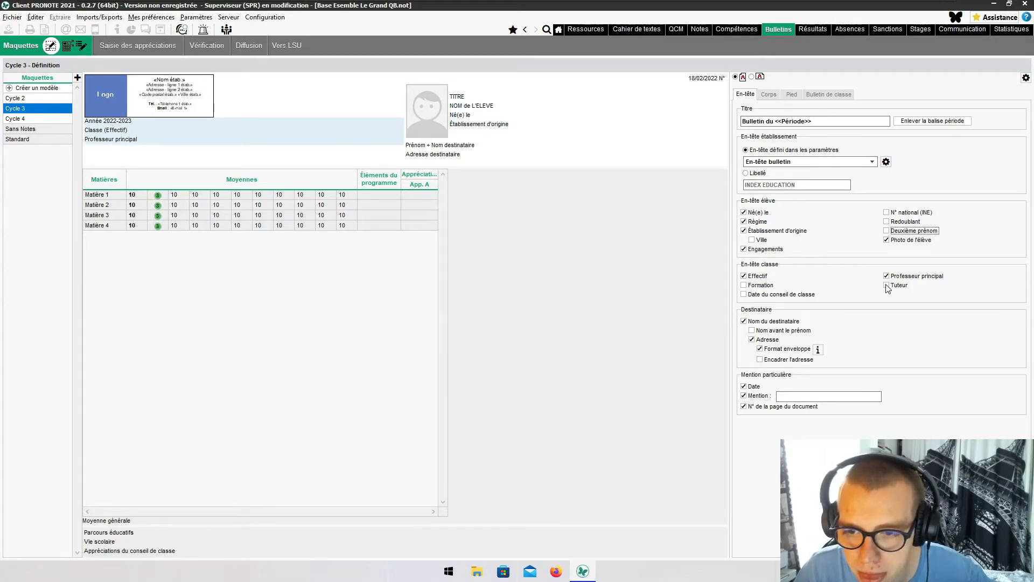
pyautogui.click(767, 285)
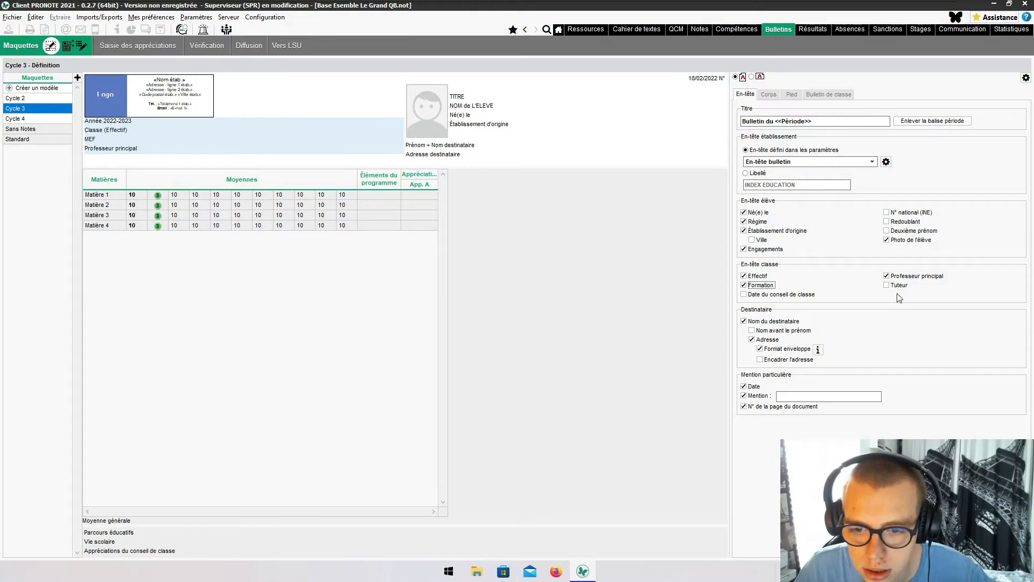
# - Put recipients' surname first, frame the address, and keep En-tête bulletin as establishment header
pyautogui.click(781, 330)
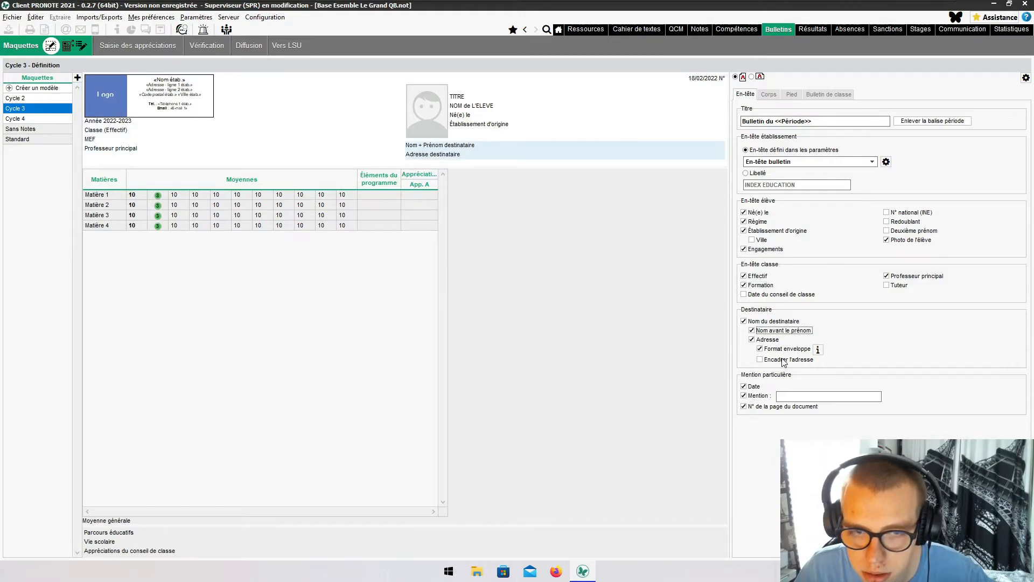
pyautogui.click(783, 360)
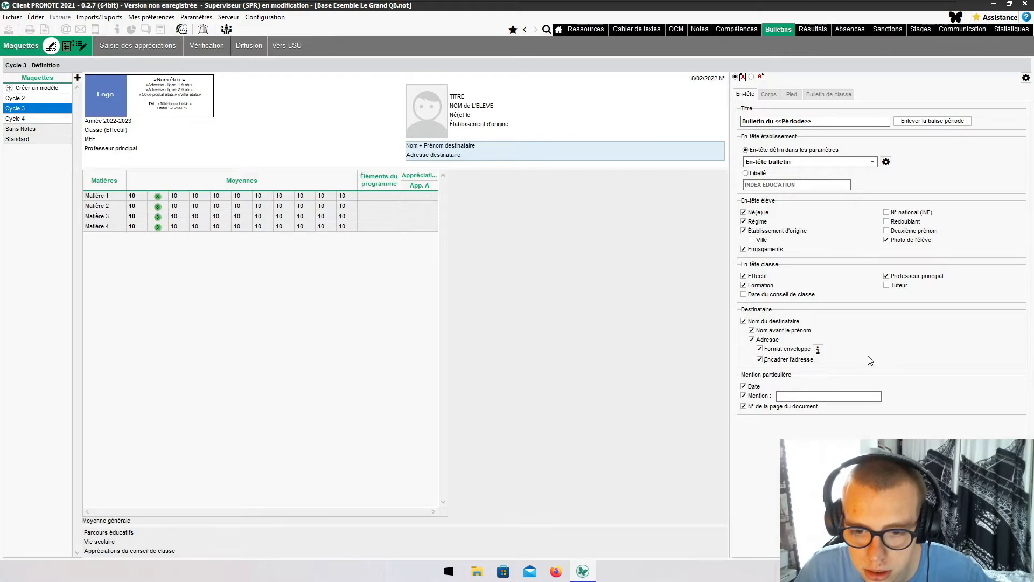
pyautogui.click(829, 397)
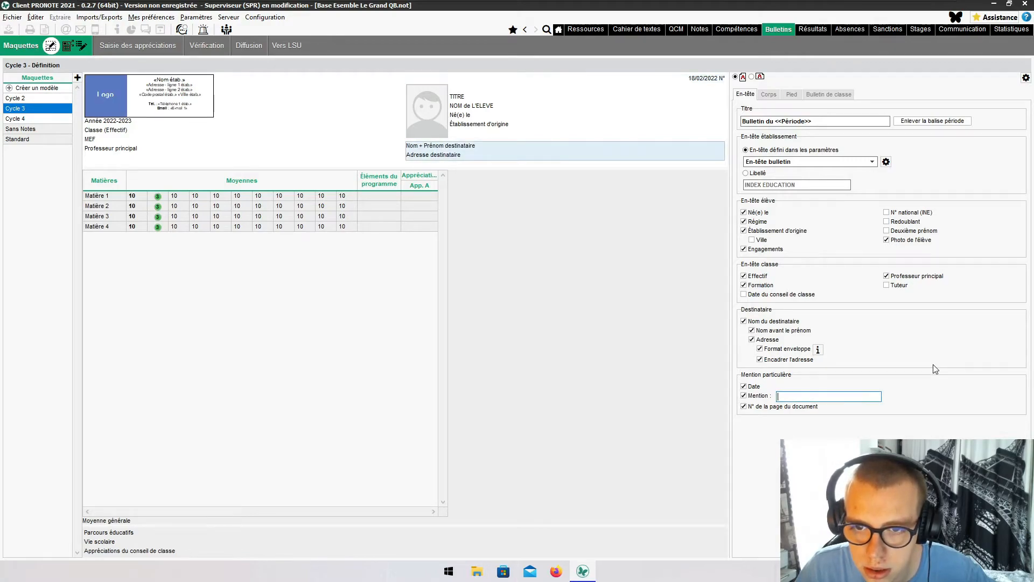
pyautogui.click(855, 162)
pyautogui.click(856, 170)
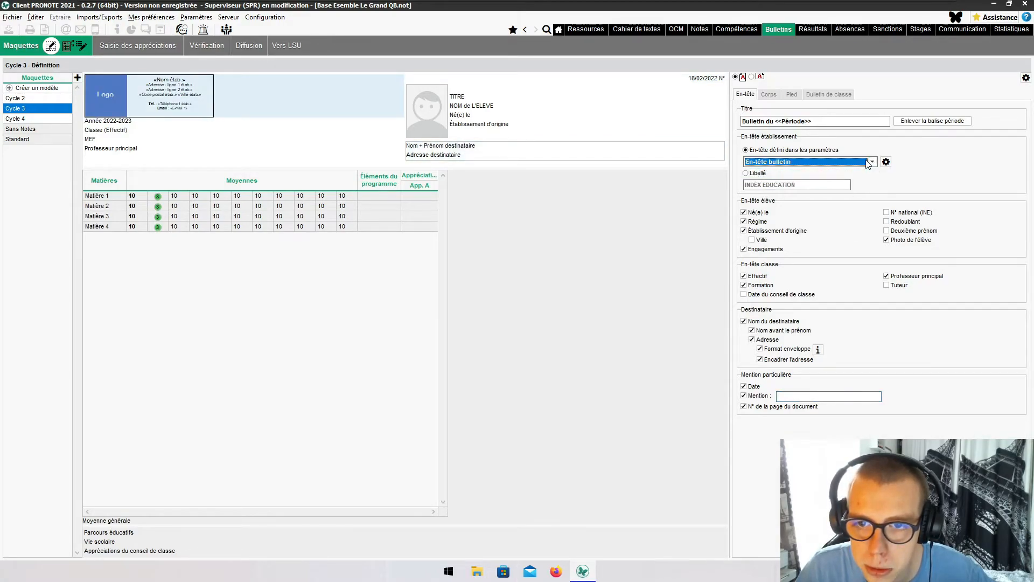
pyautogui.click(773, 95)
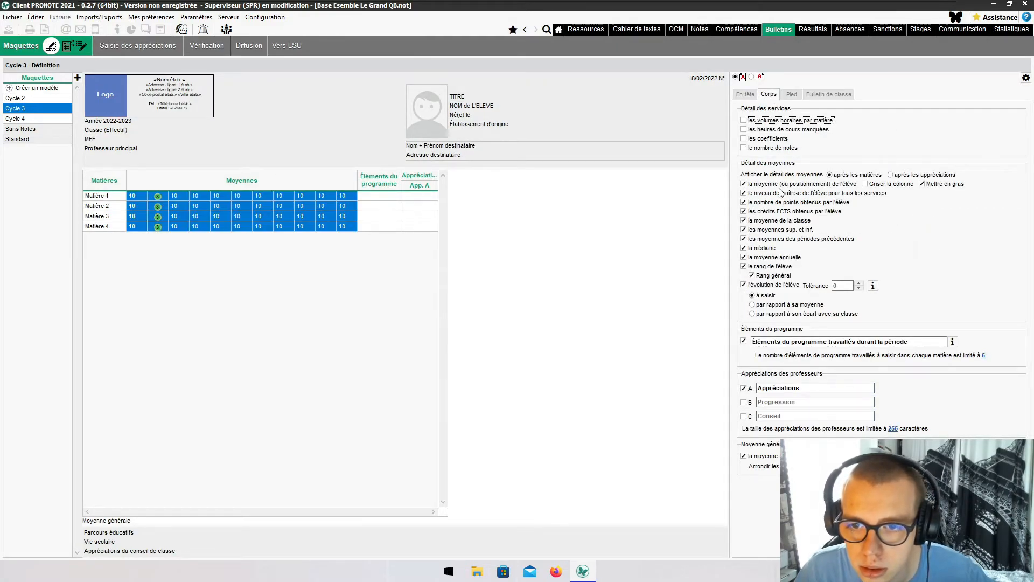
# - Drop competency level, points and previous-period averages from the body, keeping the student's average
pyautogui.click(781, 184)
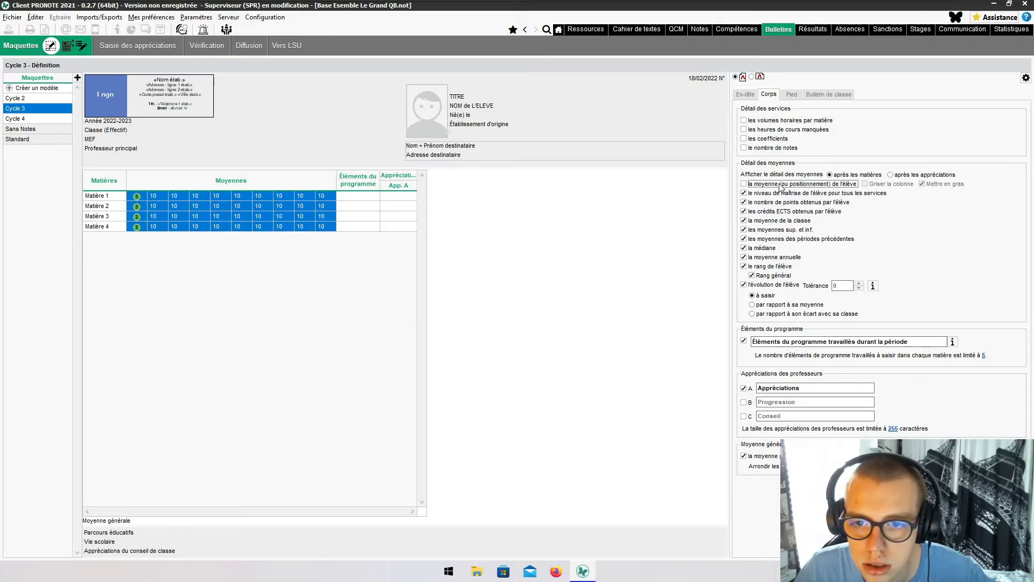
pyautogui.click(777, 194)
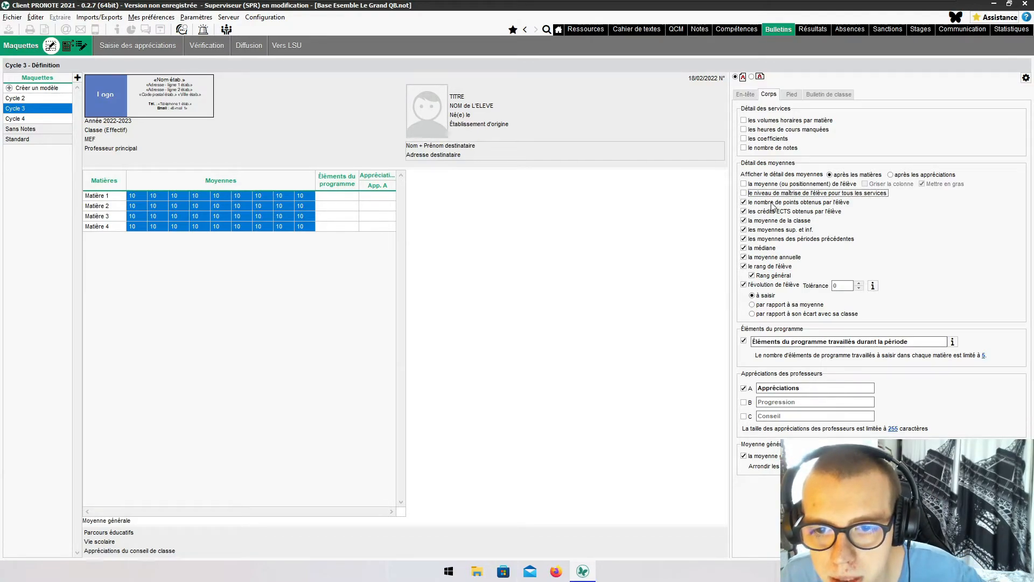
pyautogui.click(773, 203)
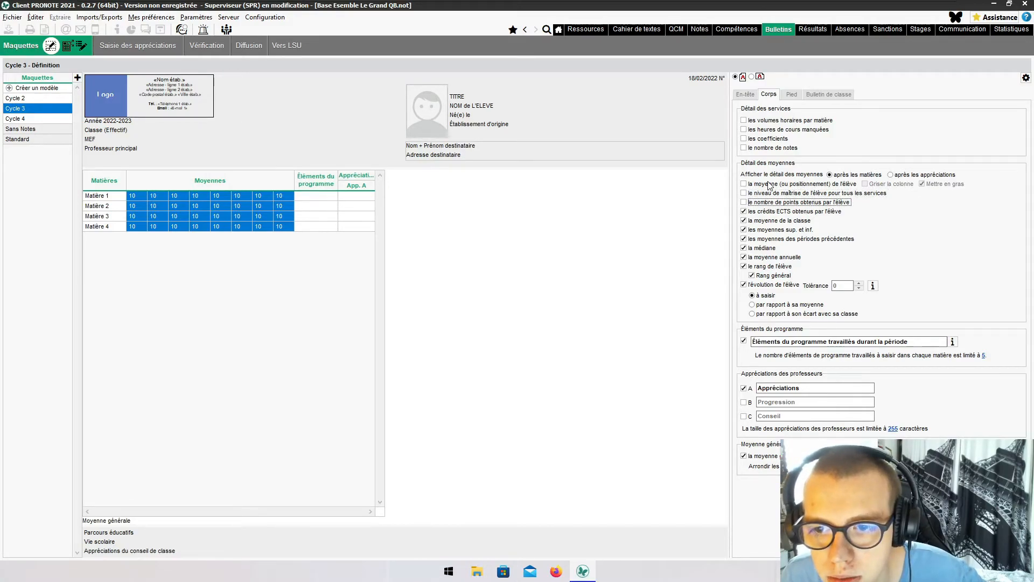
pyautogui.click(770, 186)
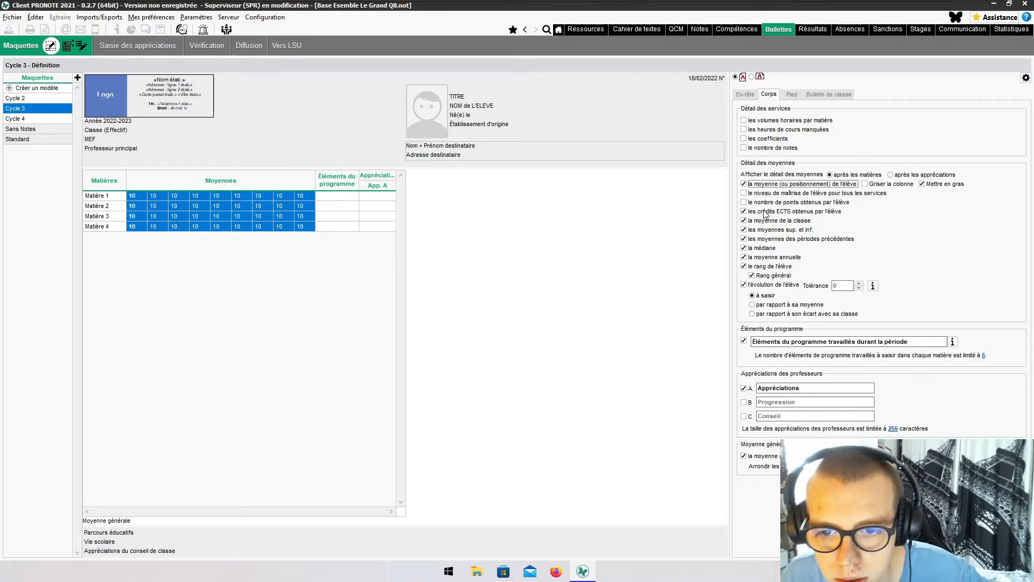
pyautogui.click(767, 240)
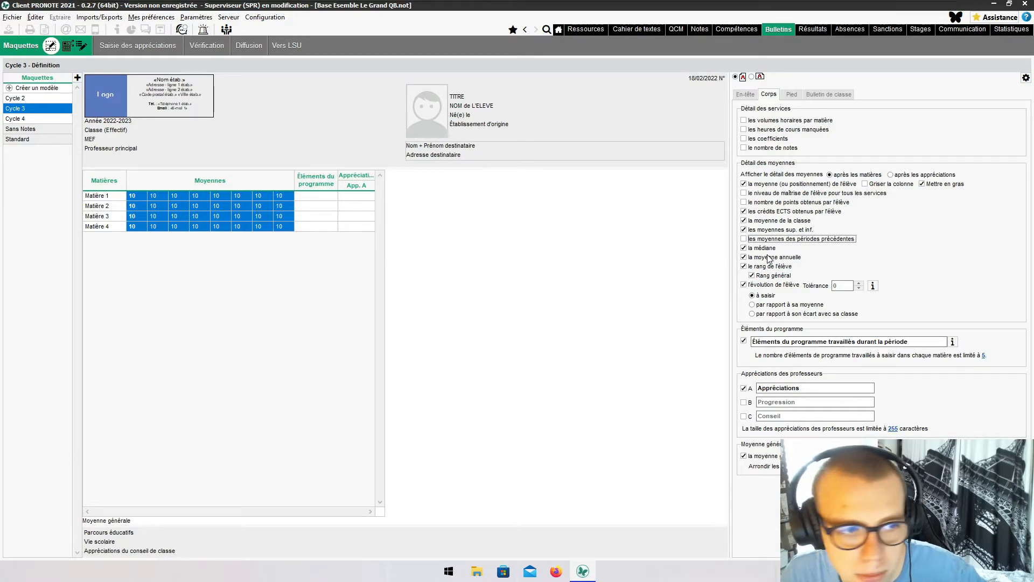
pyautogui.click(792, 94)
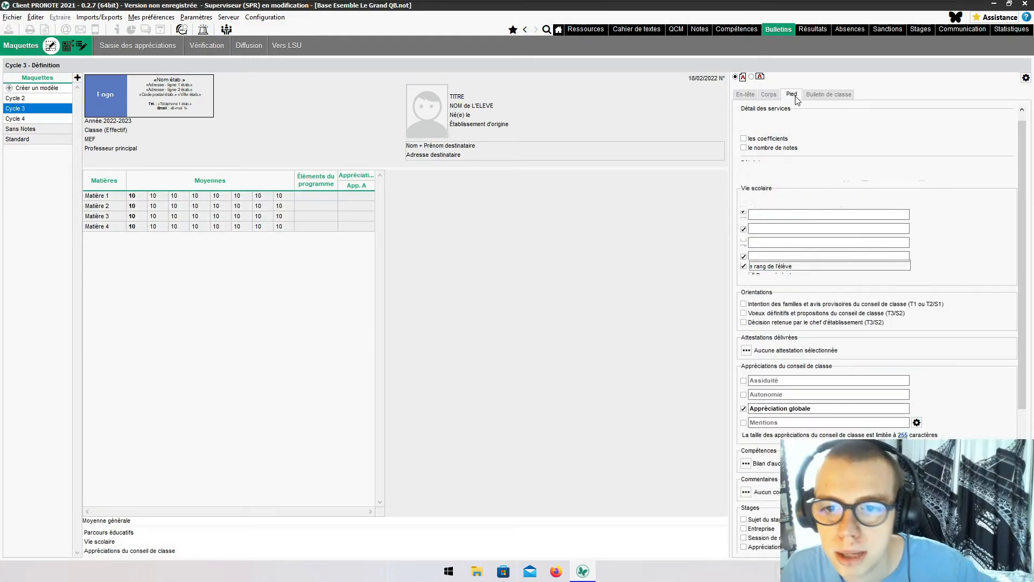
# - Make the footer detail unjustified half-days and late arrivals and show missed class hours
pyautogui.click(789, 209)
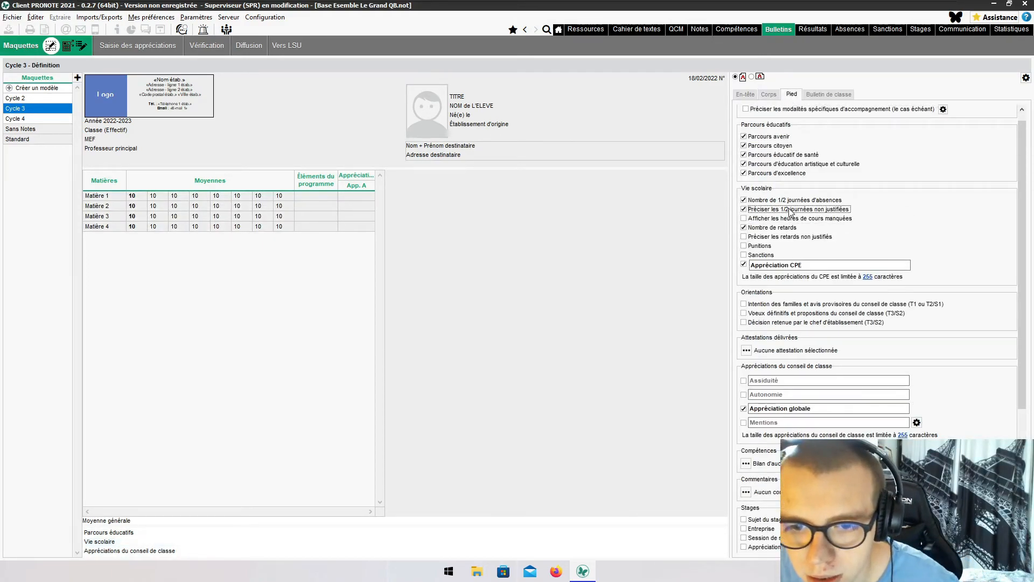
pyautogui.click(787, 218)
pyautogui.click(779, 237)
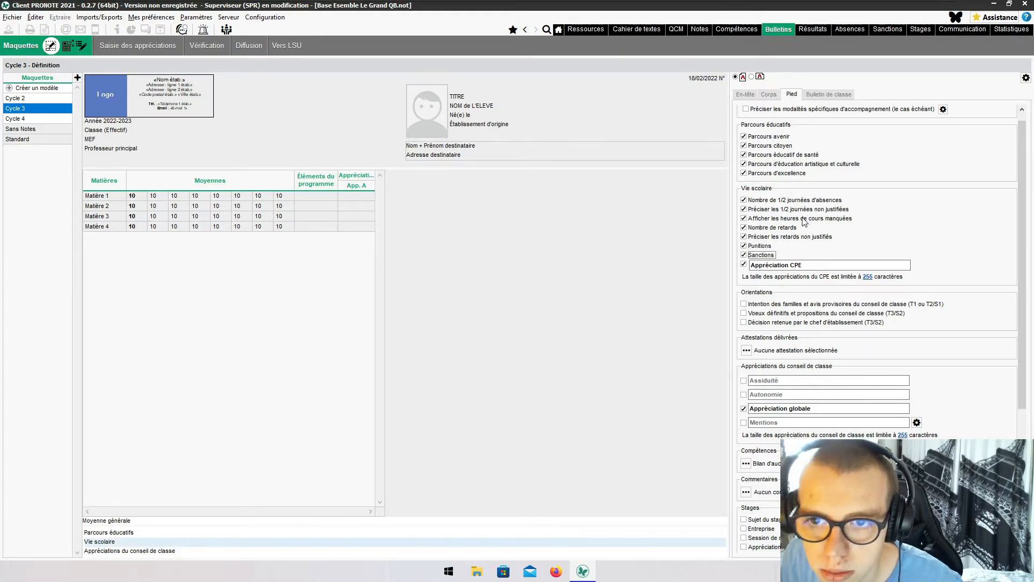
pyautogui.scroll(-5, 856, 291)
pyautogui.scroll(5, 854, 288)
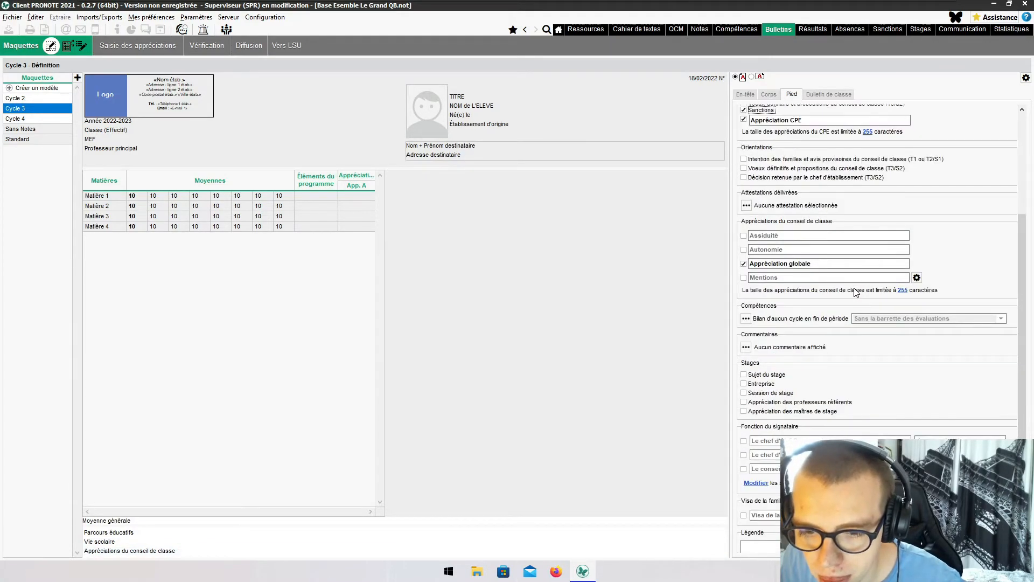
pyautogui.click(829, 94)
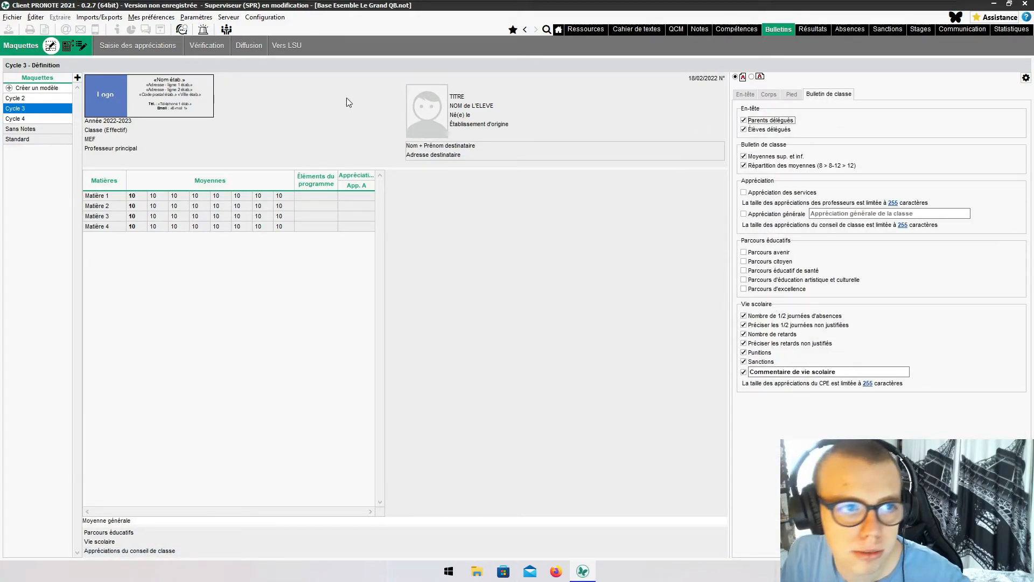
# - From Diffusion, open Trimestre 1 print settings for the selected 6e1 student and request a preview
pyautogui.click(248, 45)
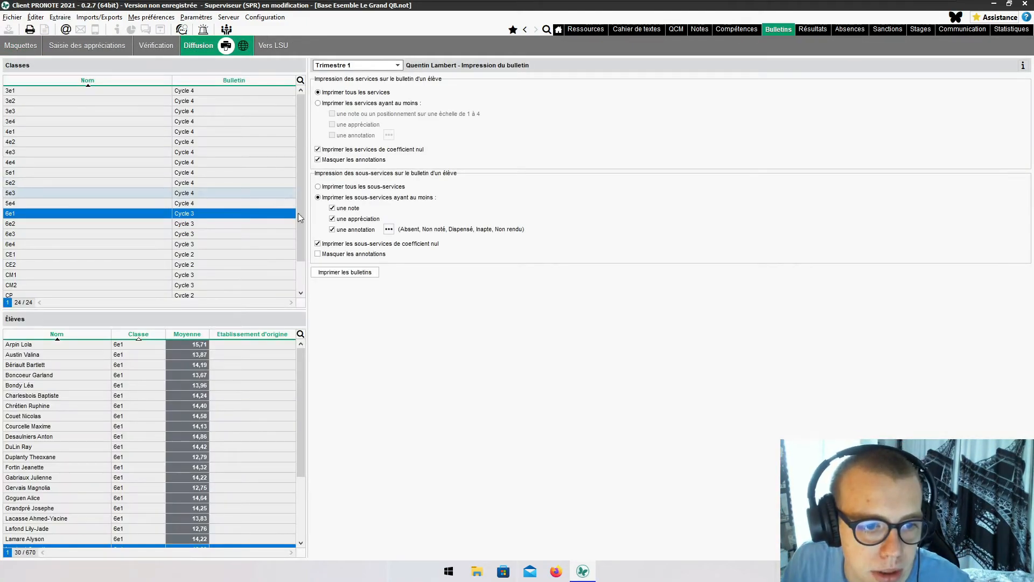
pyautogui.click(348, 272)
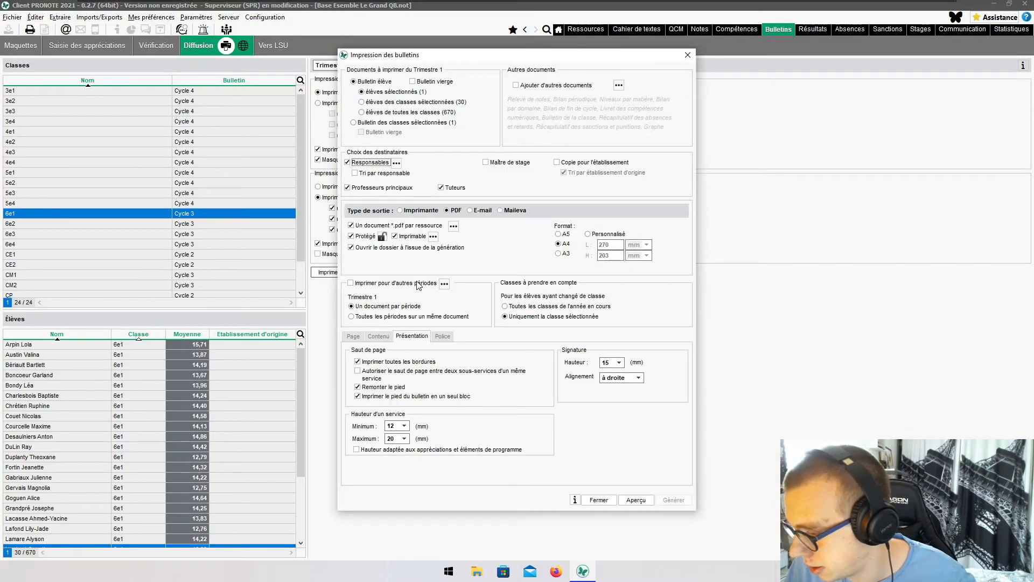
pyautogui.click(638, 498)
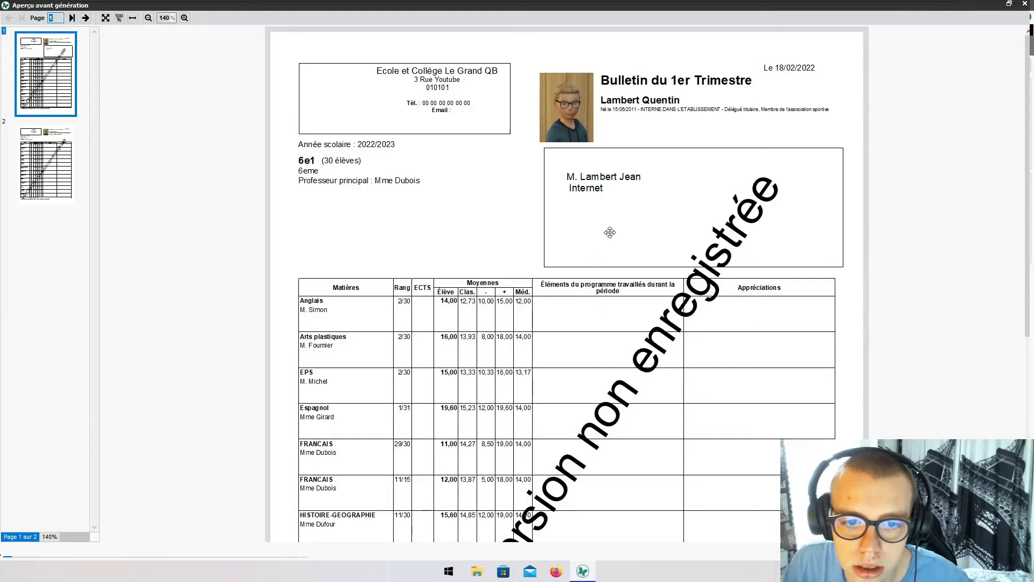
# - Browse both pages of the revised Trimestre 1 report card preview, then close it
pyautogui.scroll(-1, 601, 243)
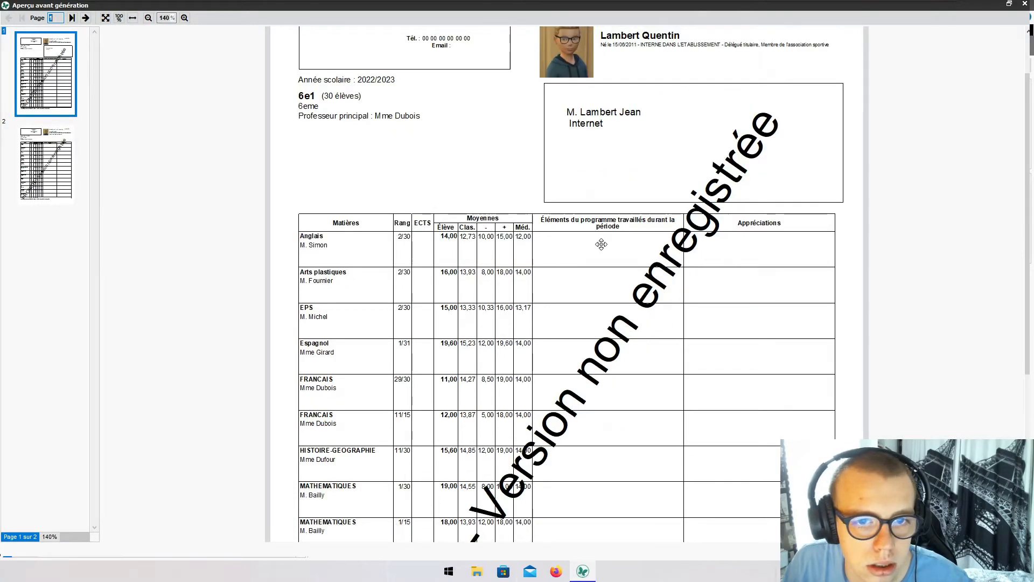
pyautogui.click(43, 156)
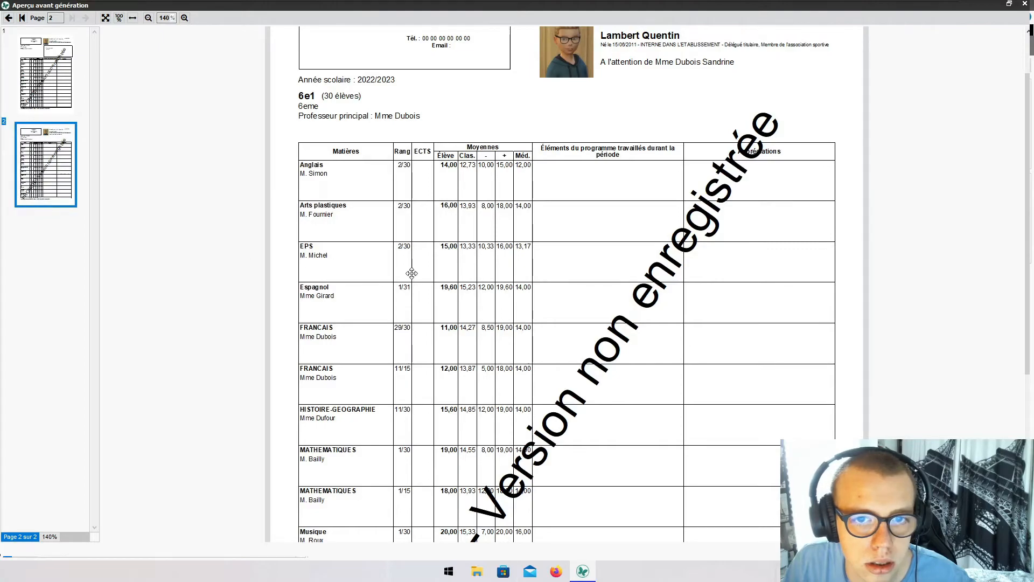
pyautogui.scroll(1, 411, 273)
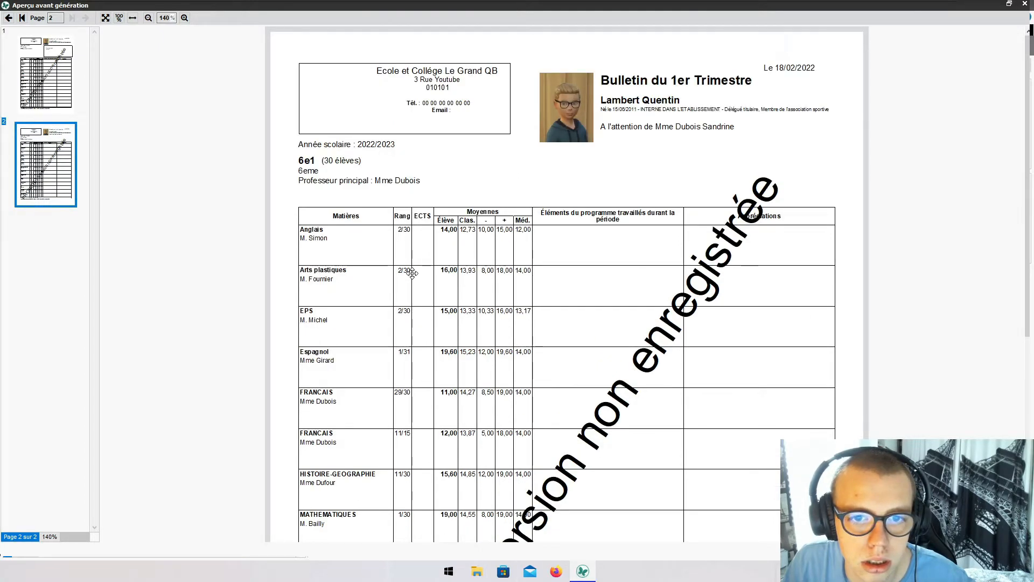
pyautogui.click(67, 82)
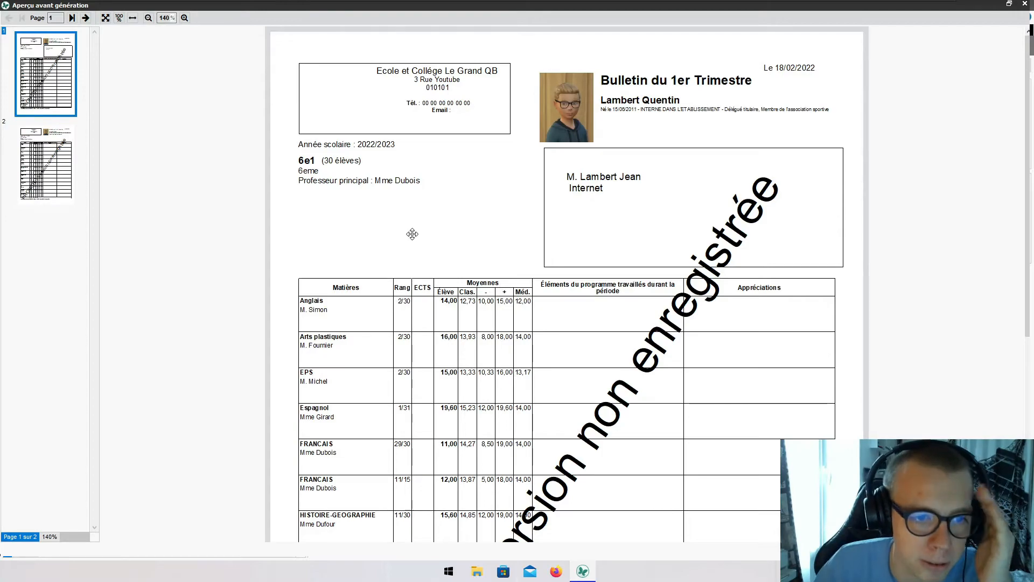
pyautogui.scroll(-5, 409, 234)
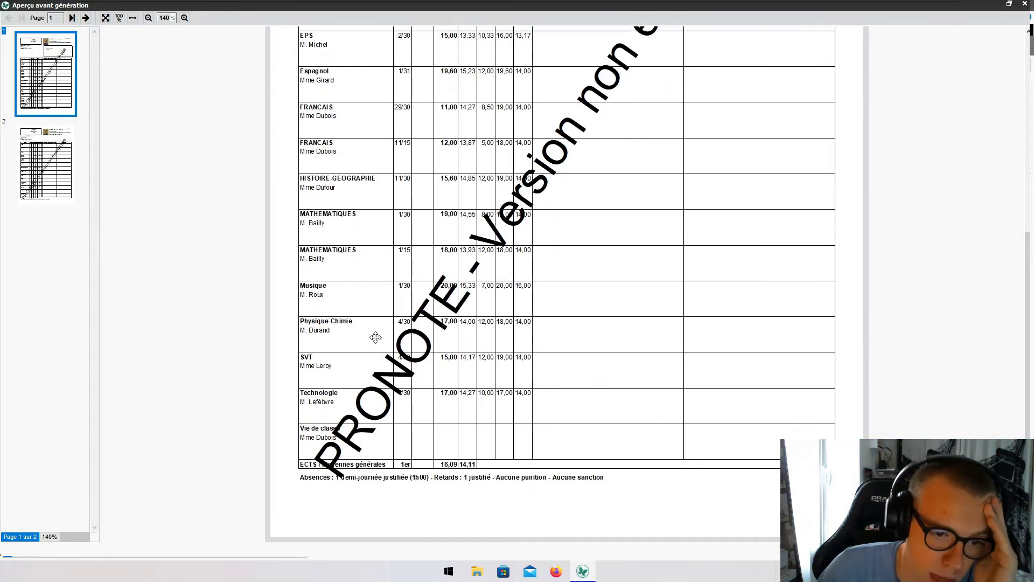
pyautogui.scroll(4, 678, 291)
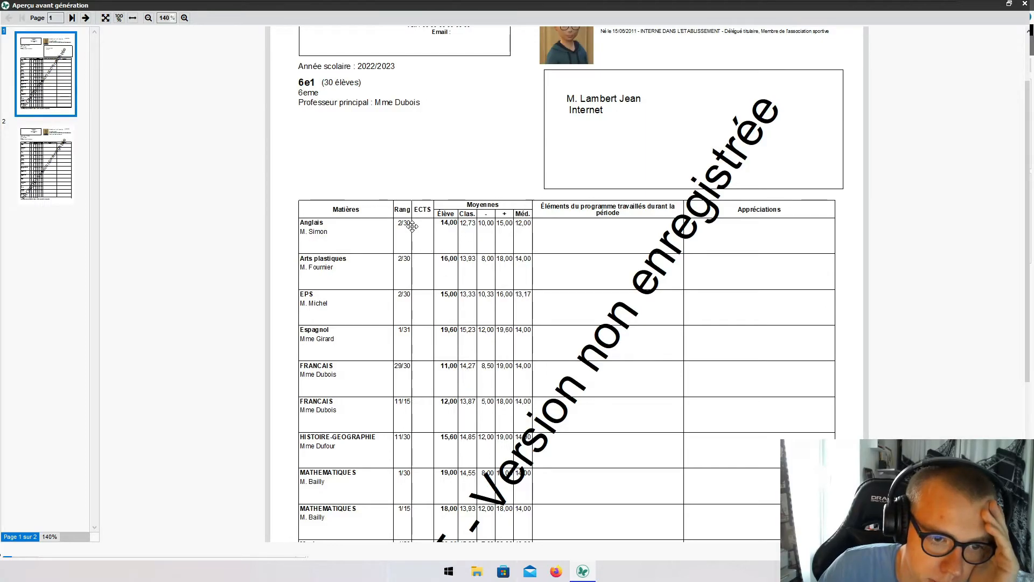
pyautogui.scroll(-4, 412, 232)
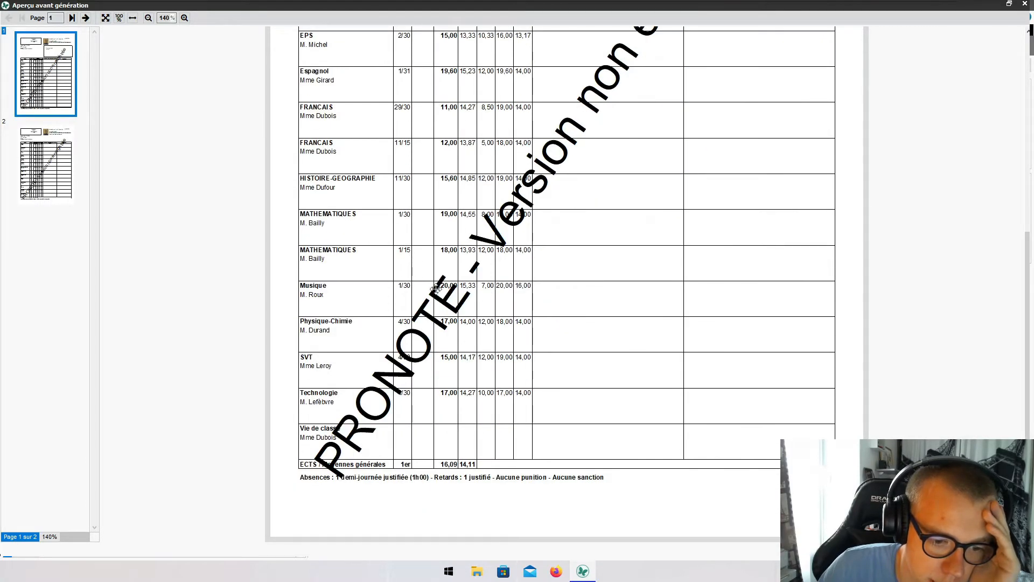
pyautogui.scroll(4, 526, 429)
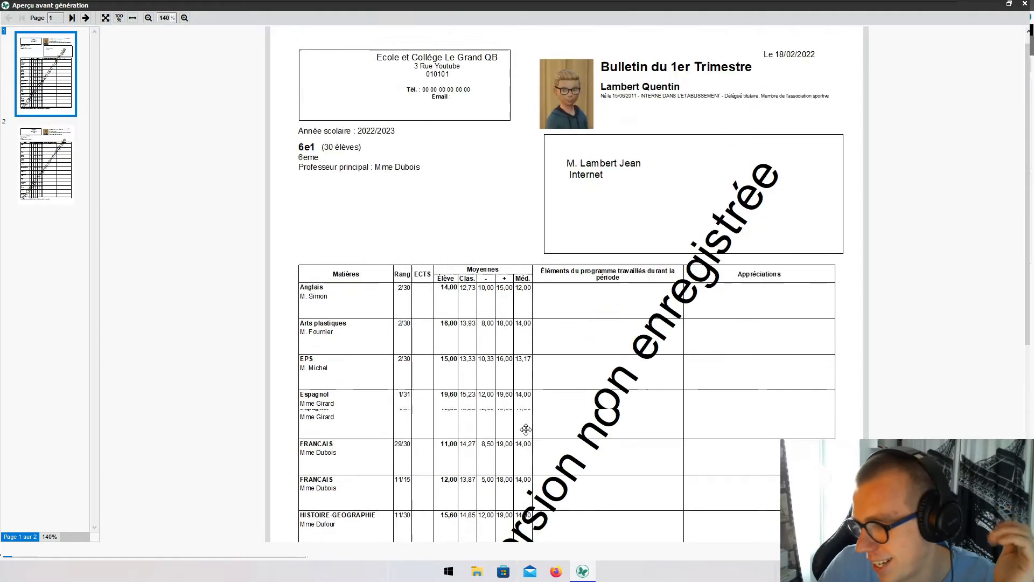
pyautogui.scroll(-4, 525, 428)
pyautogui.scroll(5, 522, 424)
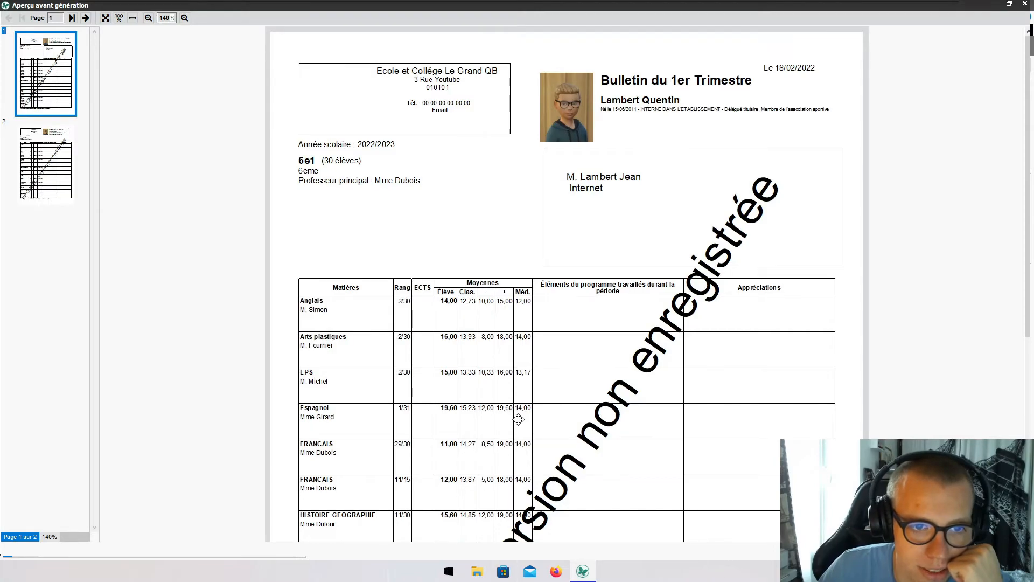
pyautogui.scroll(-5, 518, 419)
pyautogui.scroll(5, 517, 419)
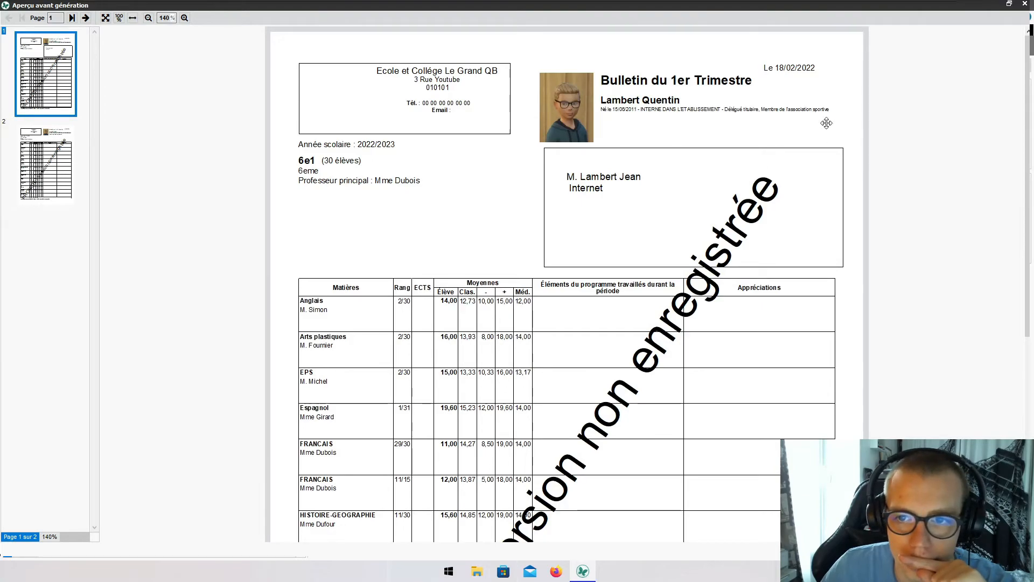
pyautogui.click(1022, 6)
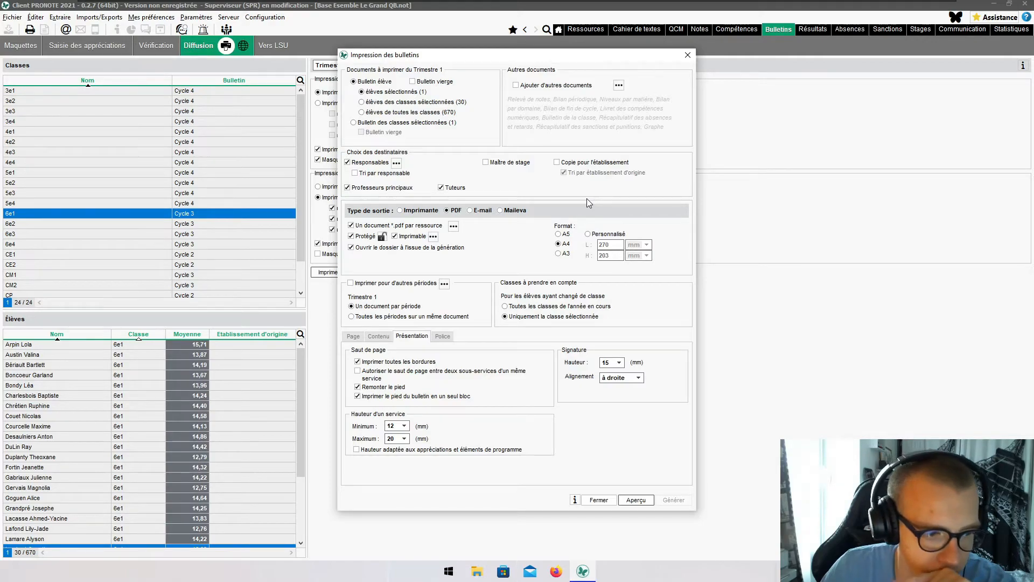
# - Close the print settings and select the next 6e1 student in the Élèves list
pyautogui.click(687, 54)
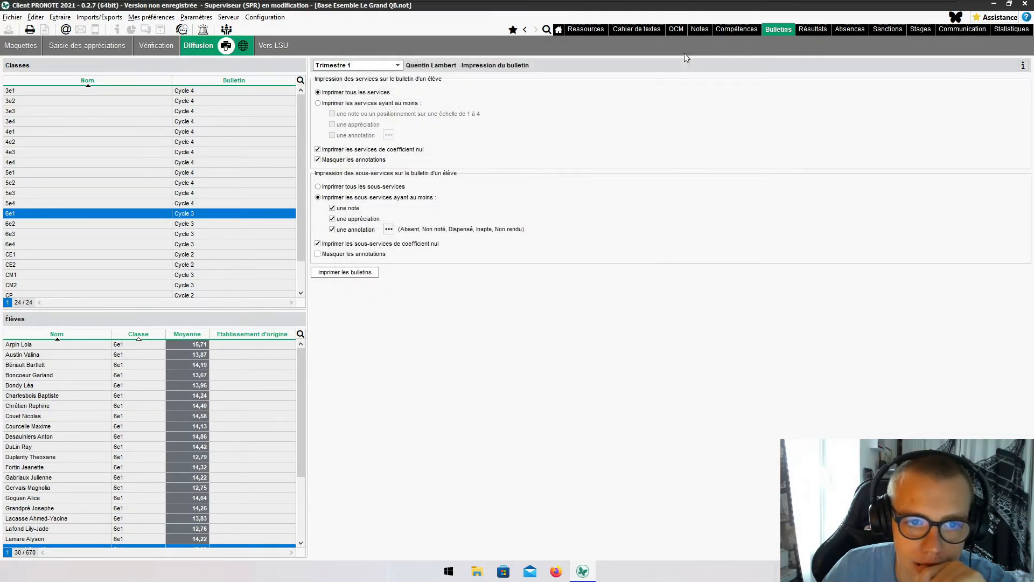
pyautogui.scroll(-3, 147, 405)
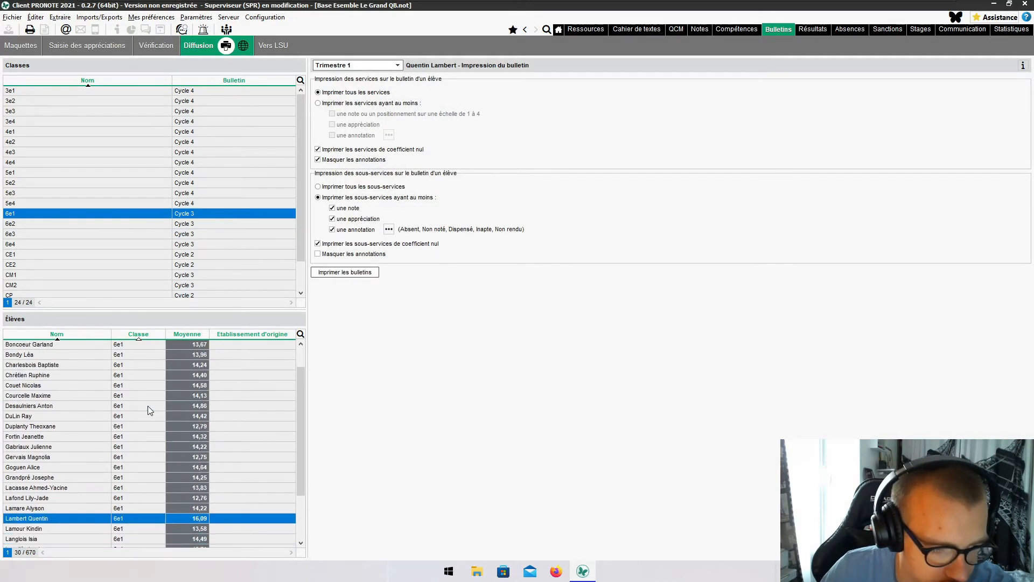
pyautogui.scroll(-1, 148, 405)
pyautogui.scroll(3, 148, 406)
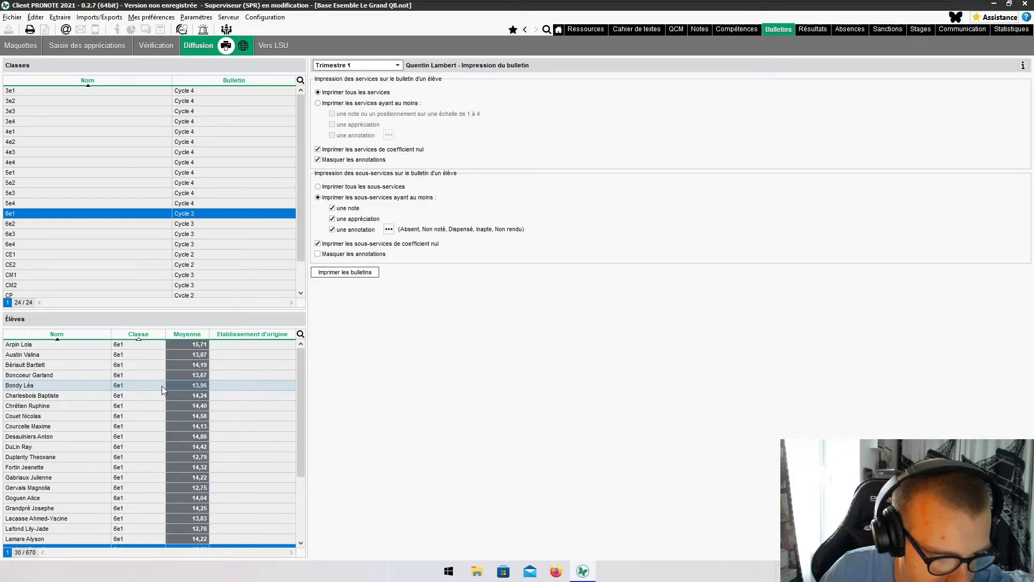
pyautogui.click(205, 528)
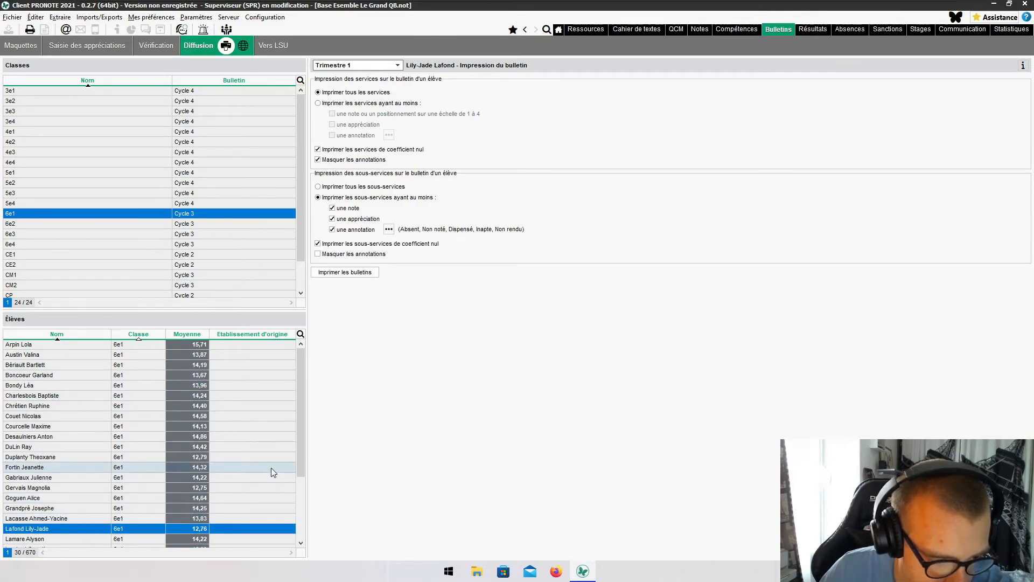
pyautogui.scroll(-1, 271, 471)
pyautogui.scroll(-1, 271, 472)
pyautogui.scroll(-1, 270, 467)
pyautogui.click(246, 520)
pyautogui.scroll(-2, 248, 507)
pyautogui.scroll(-2, 251, 490)
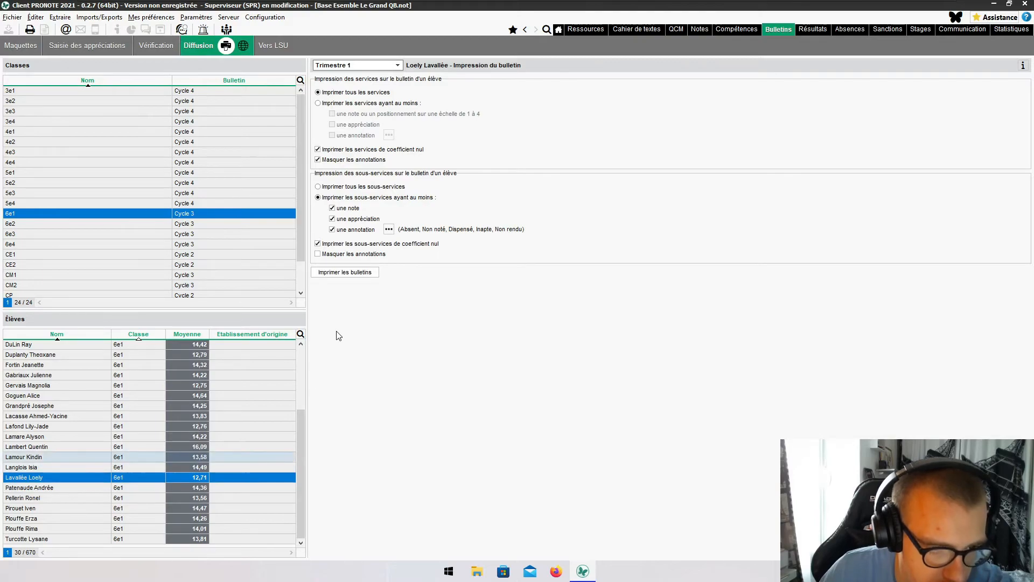
# - Preview the new student's one-page Trimestre 1 report card, confirming with Oui, then close it
pyautogui.click(351, 273)
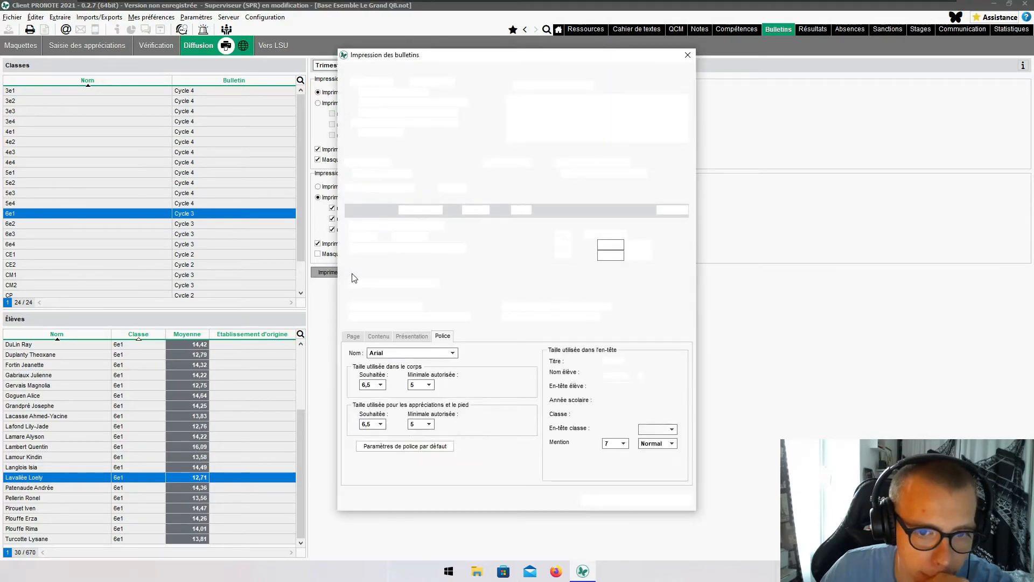
pyautogui.click(636, 499)
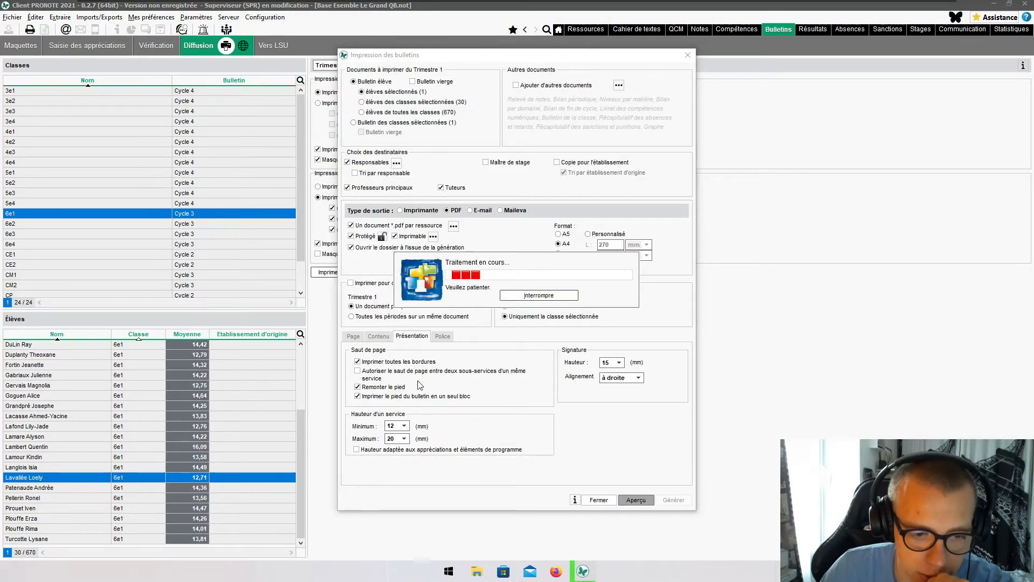
pyautogui.click(576, 316)
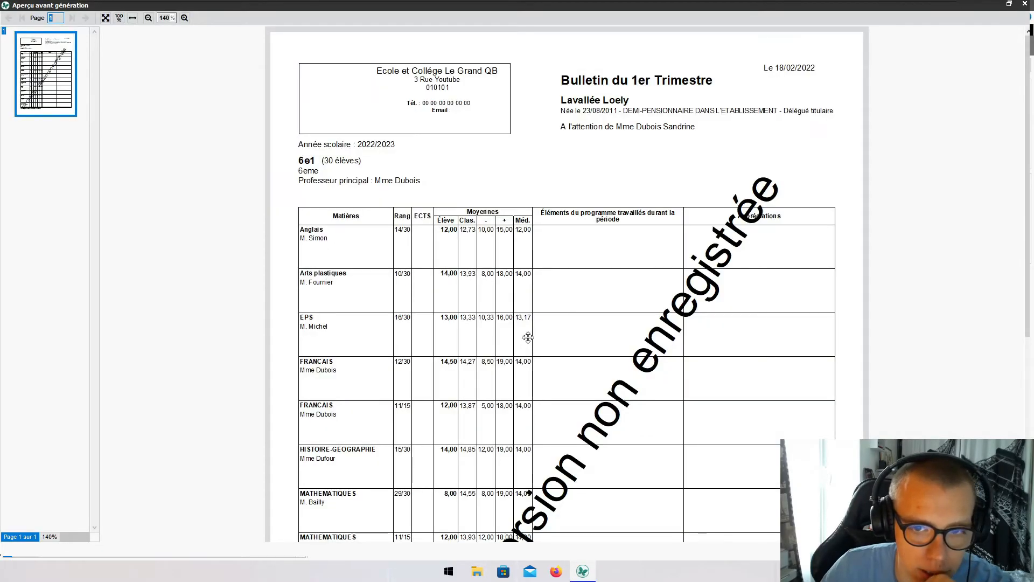
pyautogui.scroll(-5, 528, 337)
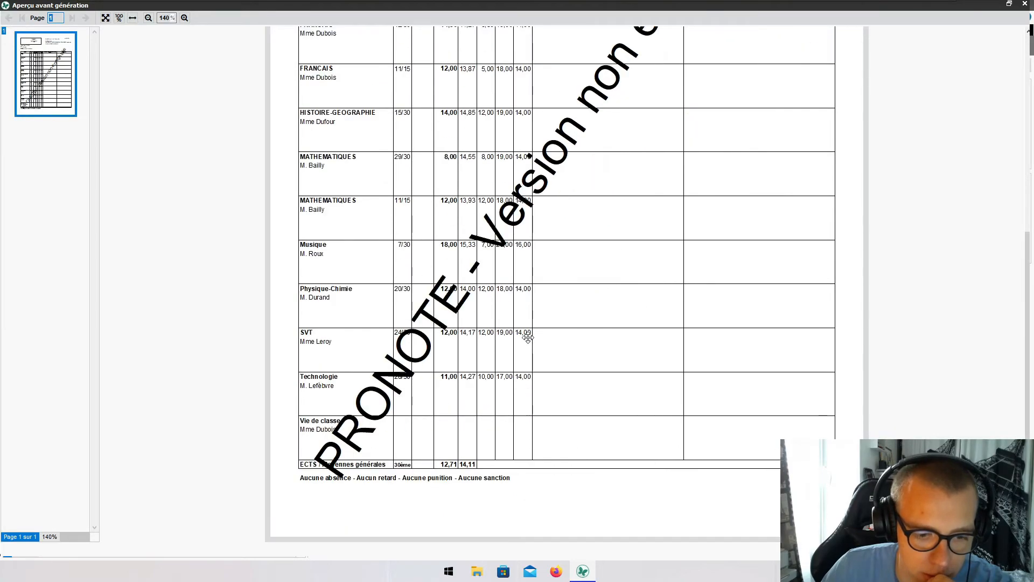
pyautogui.scroll(5, 527, 337)
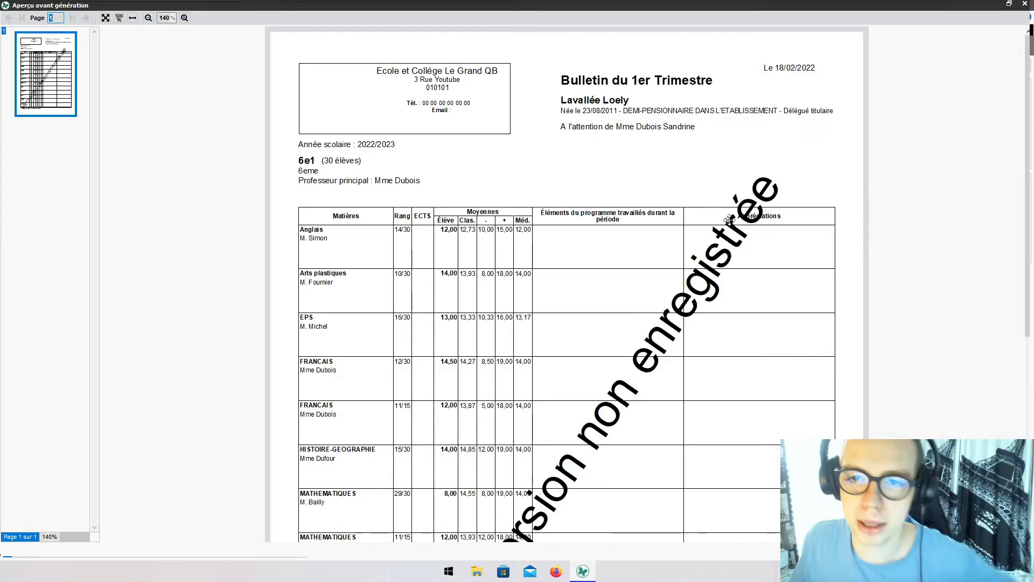
pyautogui.scroll(-1, 630, 294)
pyautogui.scroll(1, 629, 288)
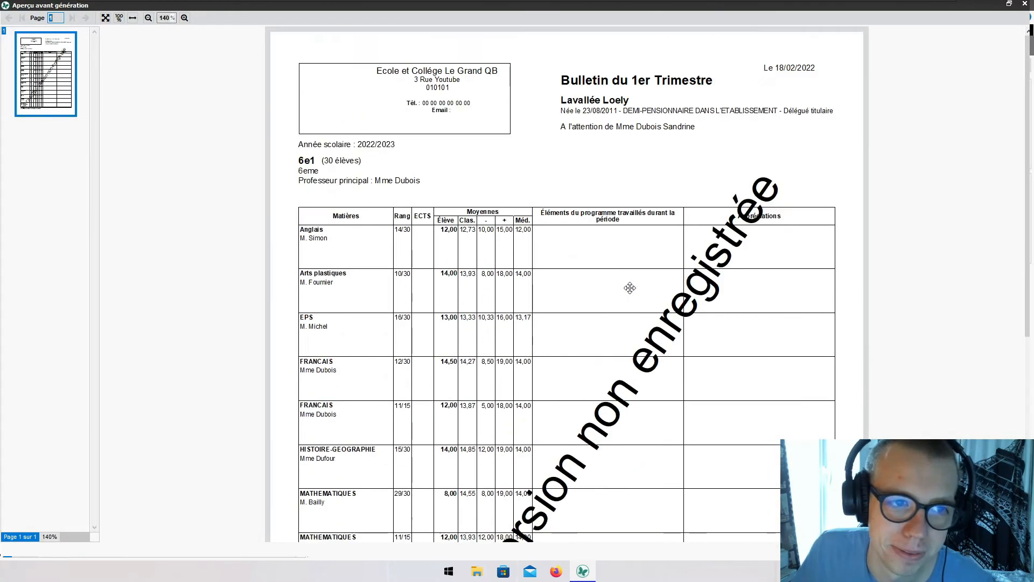
pyautogui.scroll(-6, 622, 180)
pyautogui.scroll(6, 651, 212)
pyautogui.click(1024, 4)
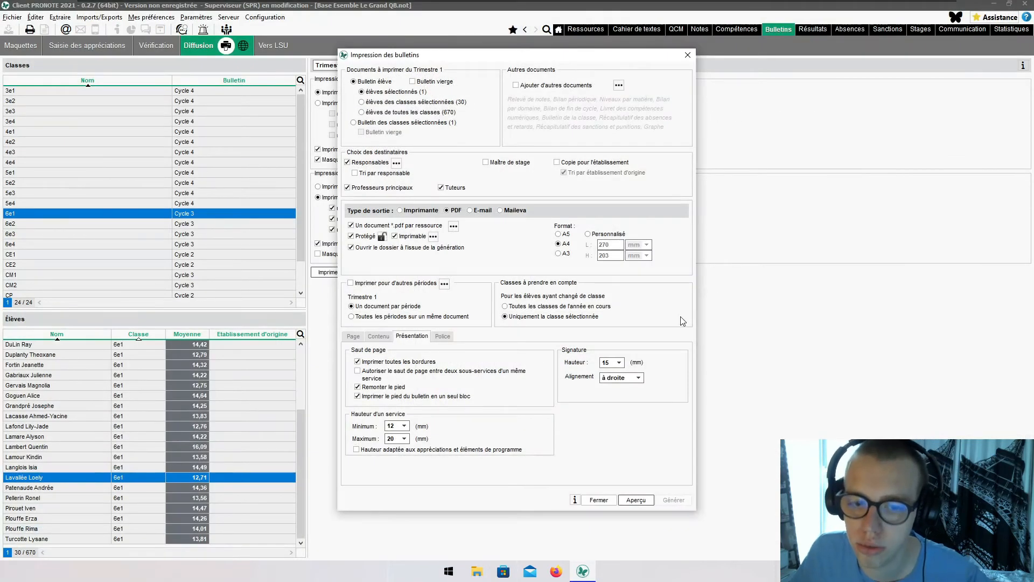